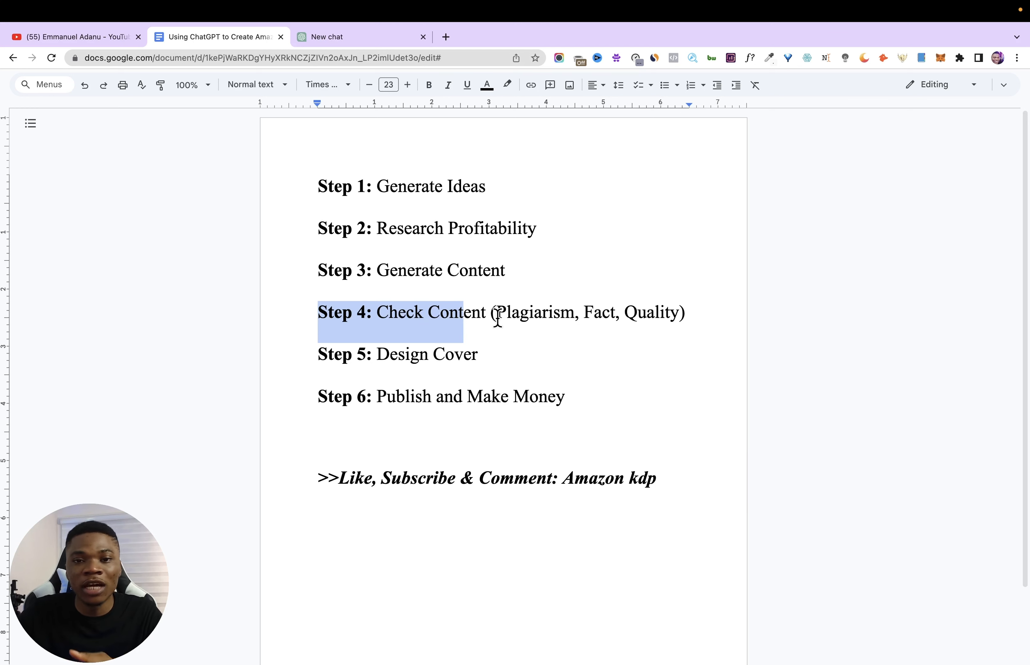
- Review the six-step outline in the document, from generating ideas through checking content to publishing and making money
scroll(499, 321, "down", 1)
left_click(495, 311)
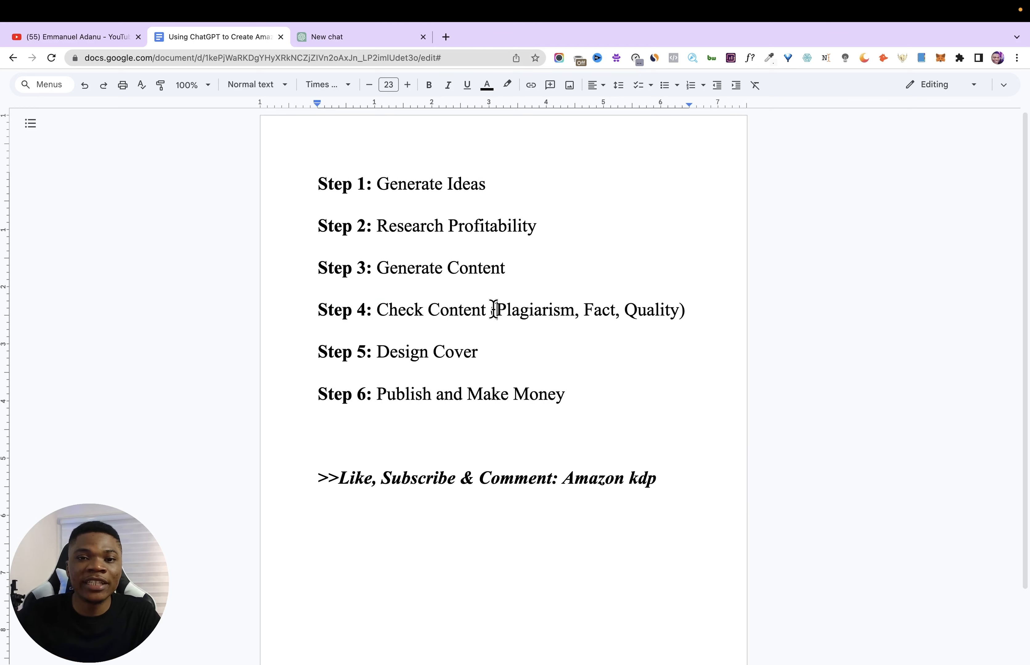
left_click_drag(494, 310, 586, 309)
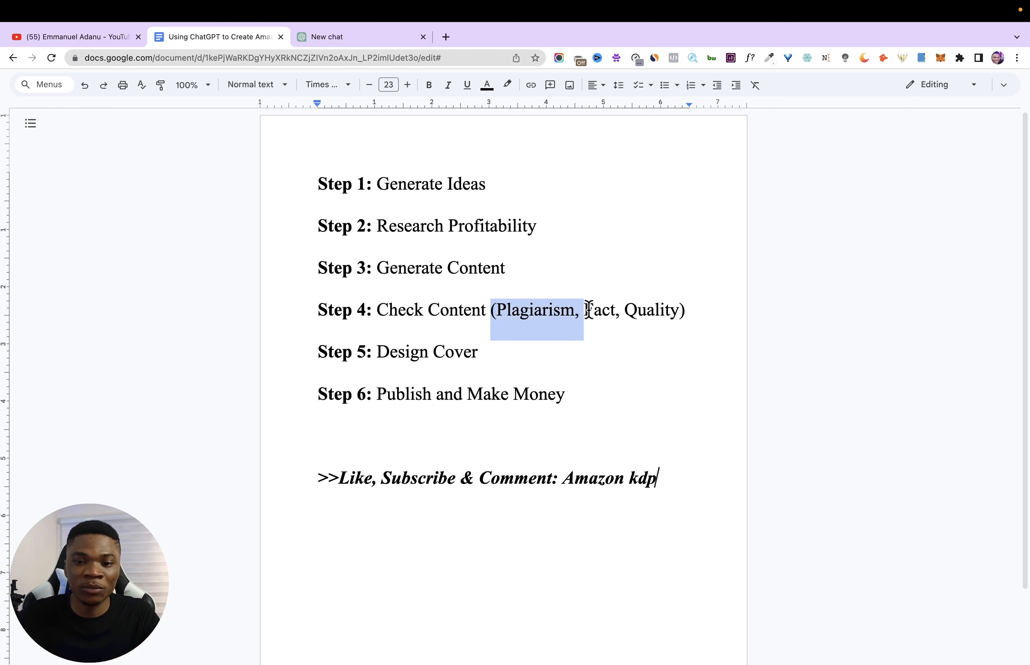
left_click_drag(601, 312, 583, 312)
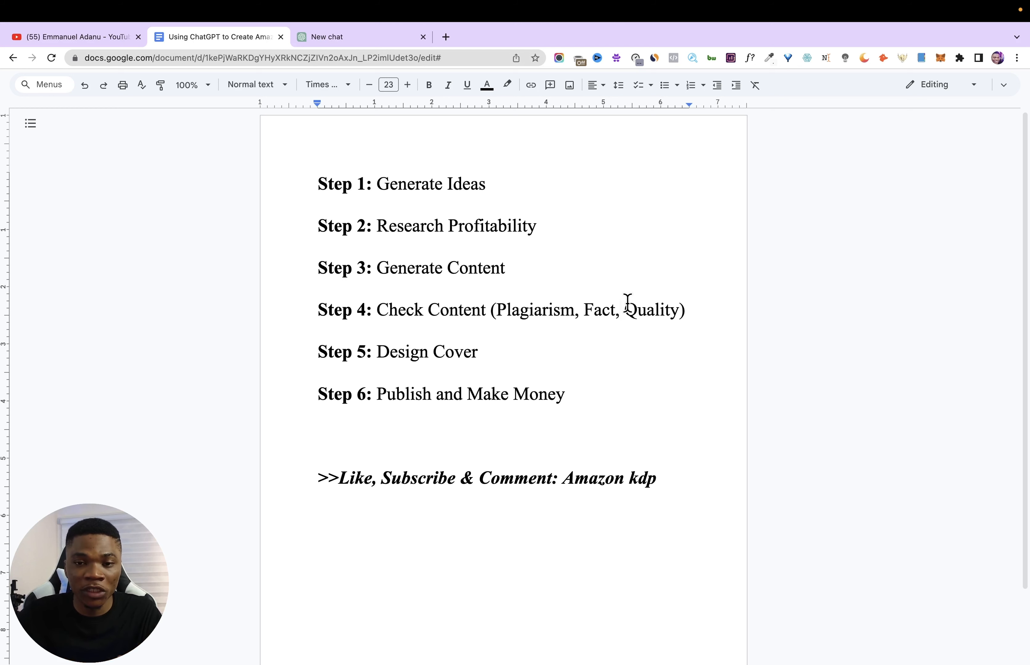
left_click_drag(620, 308, 688, 313)
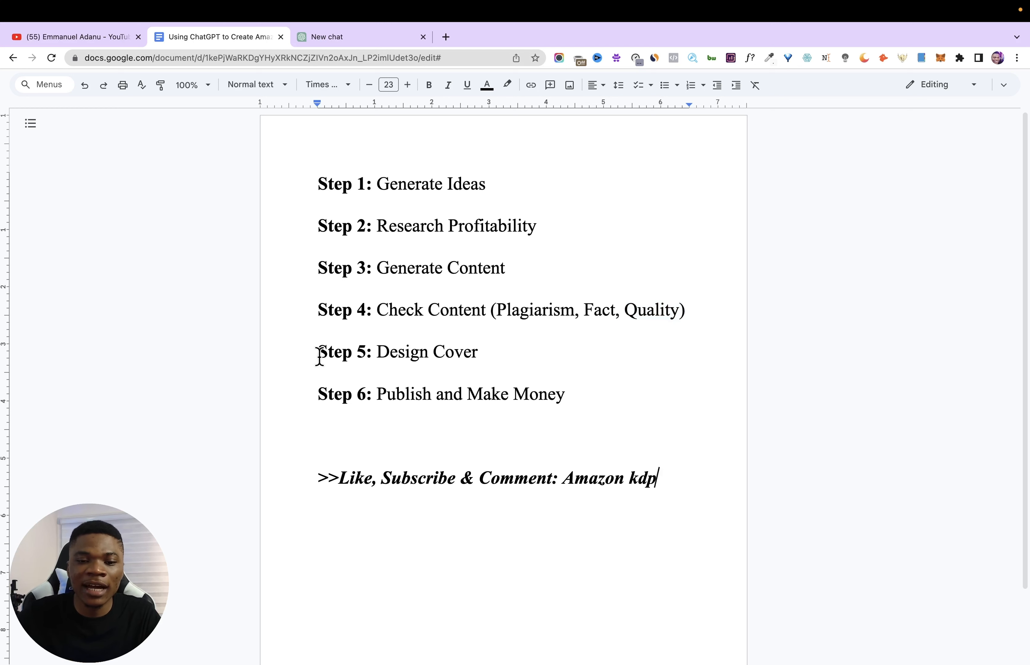
left_click_drag(317, 355, 485, 352)
left_click(319, 394)
left_click_drag(292, 395, 562, 398)
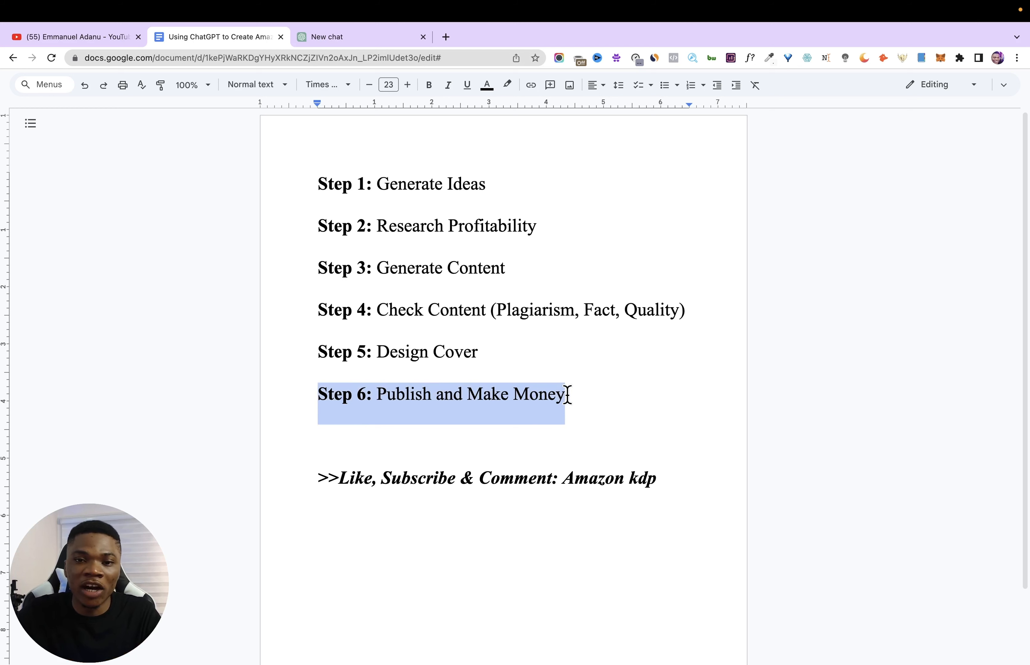
left_click_drag(309, 191, 579, 391)
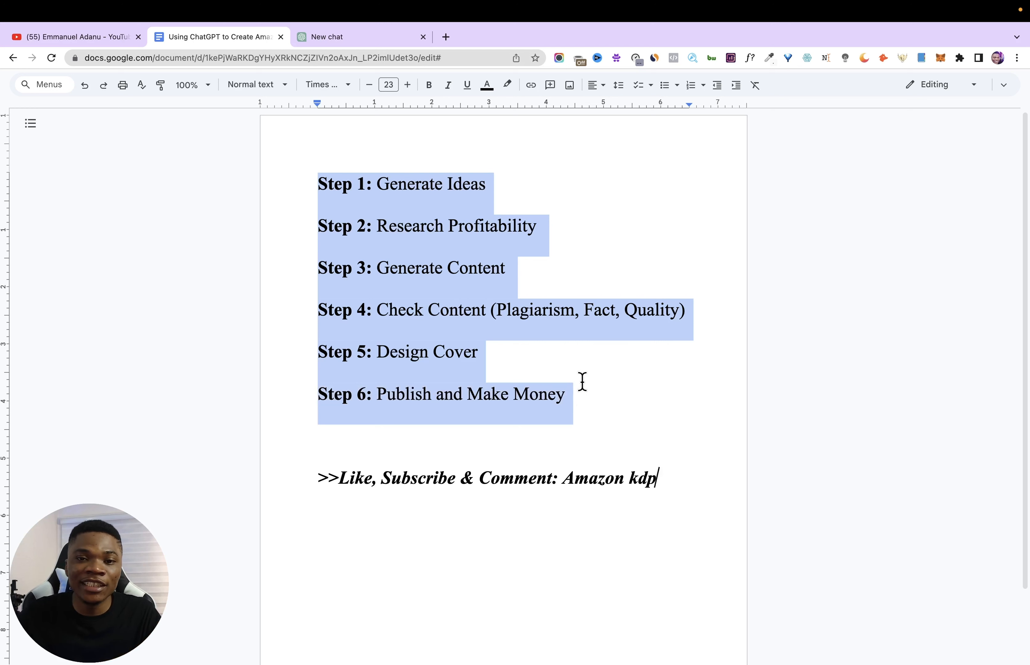
left_click(342, 441)
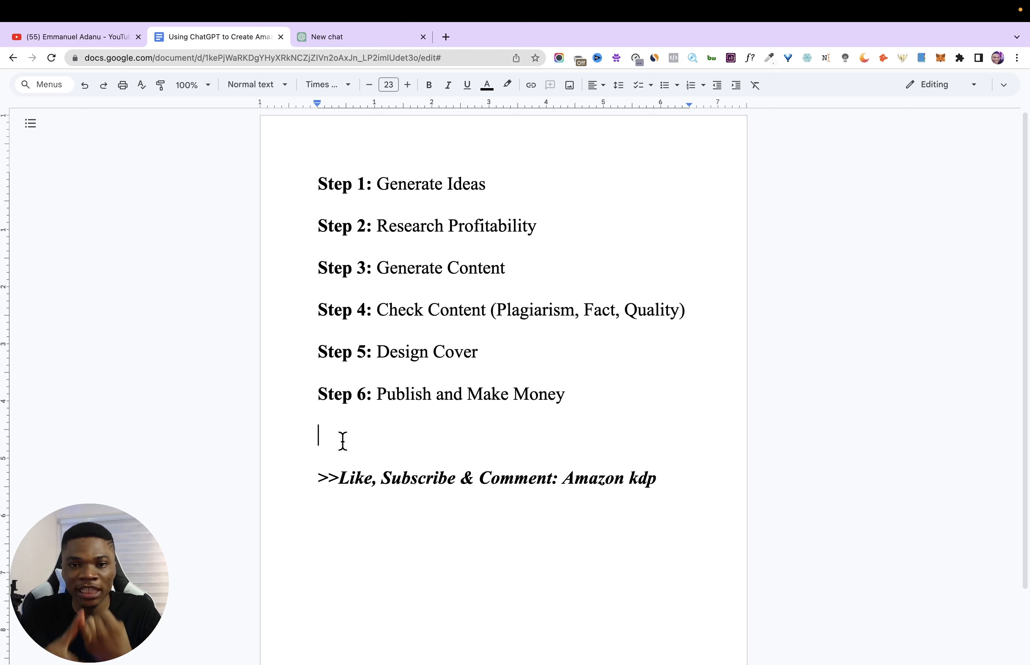
left_click(343, 441)
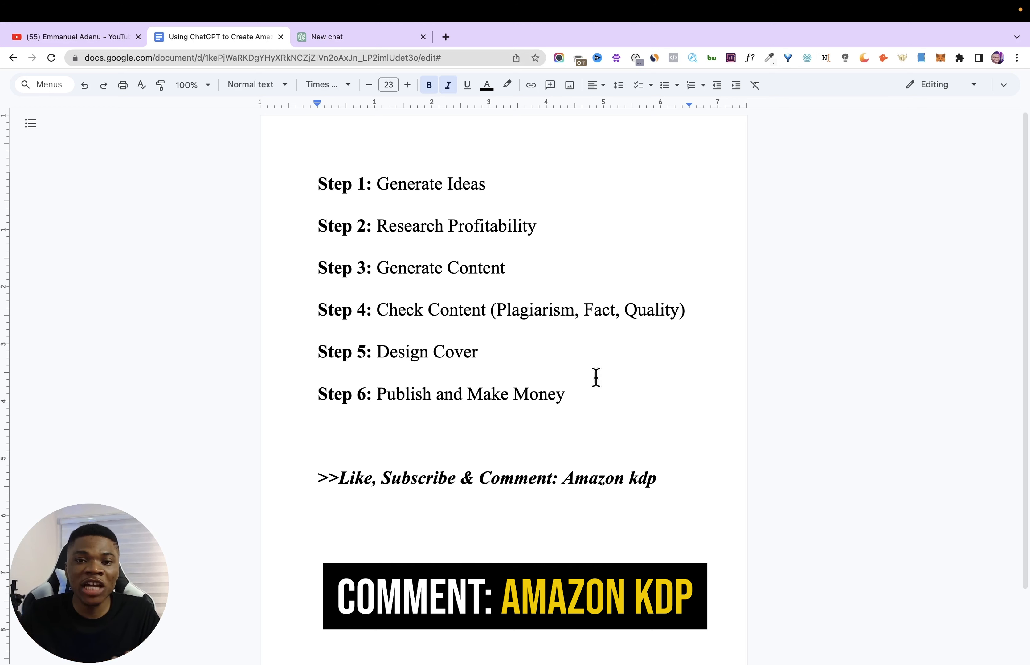
left_click_drag(289, 179, 491, 190)
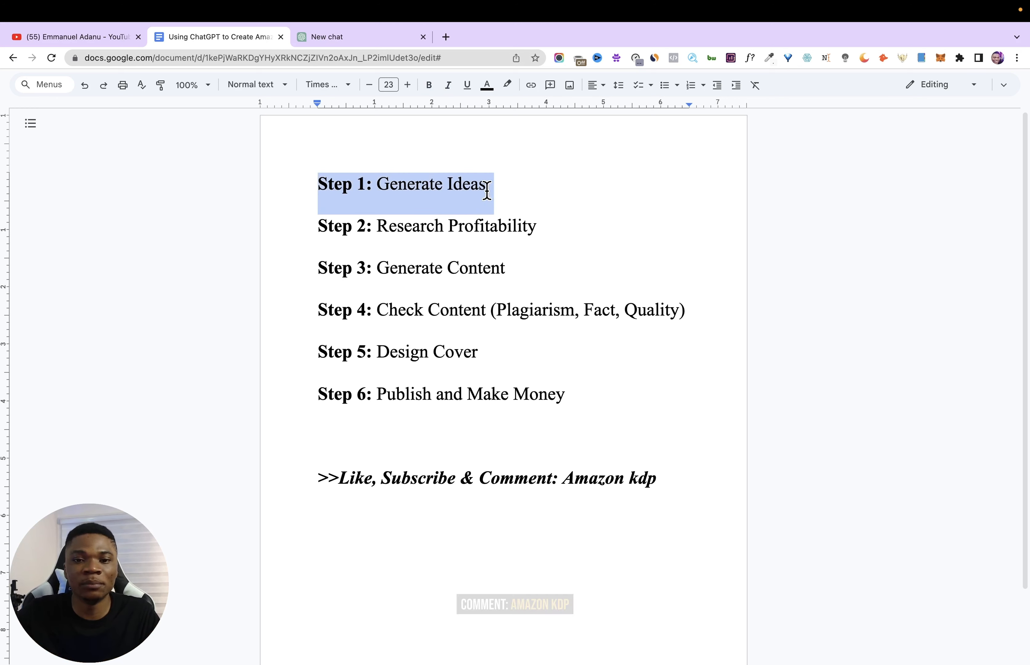
- Switch to ChatGPT and ask "What types of Amazon kdp books can ChatGPT help me create from scratch"
left_click(338, 59)
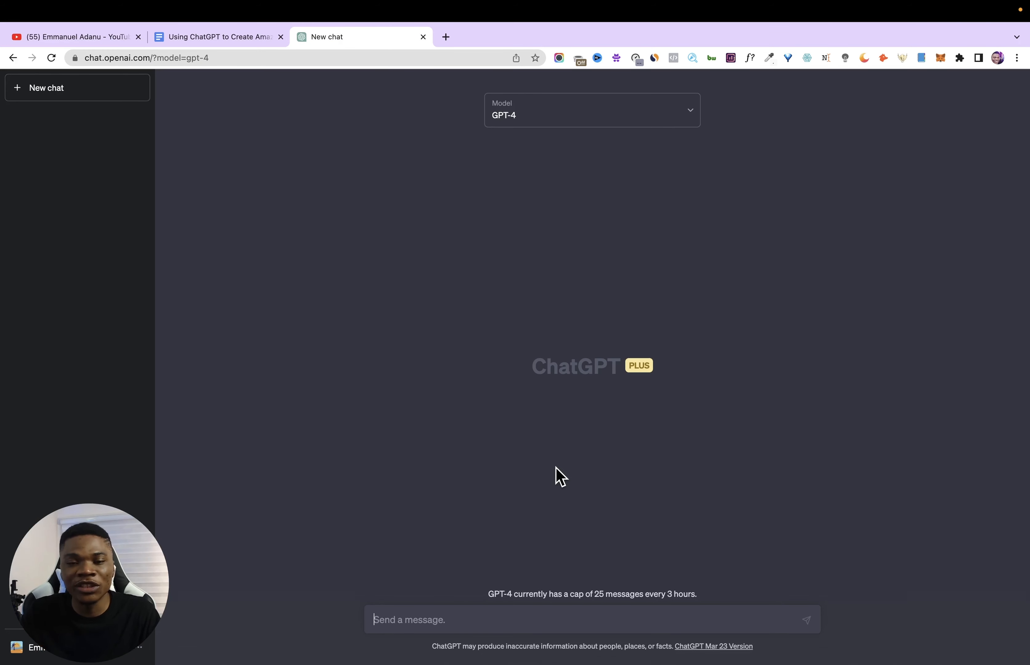
type("What types of Amazon kdp books can ChatGPT help me create from scratch")
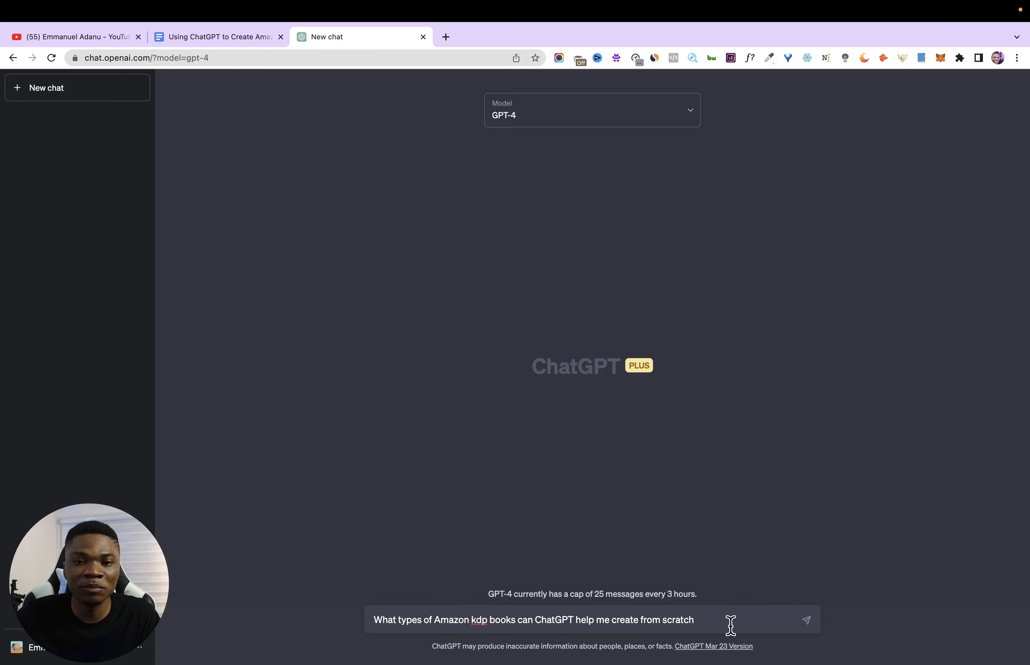
key("Return")
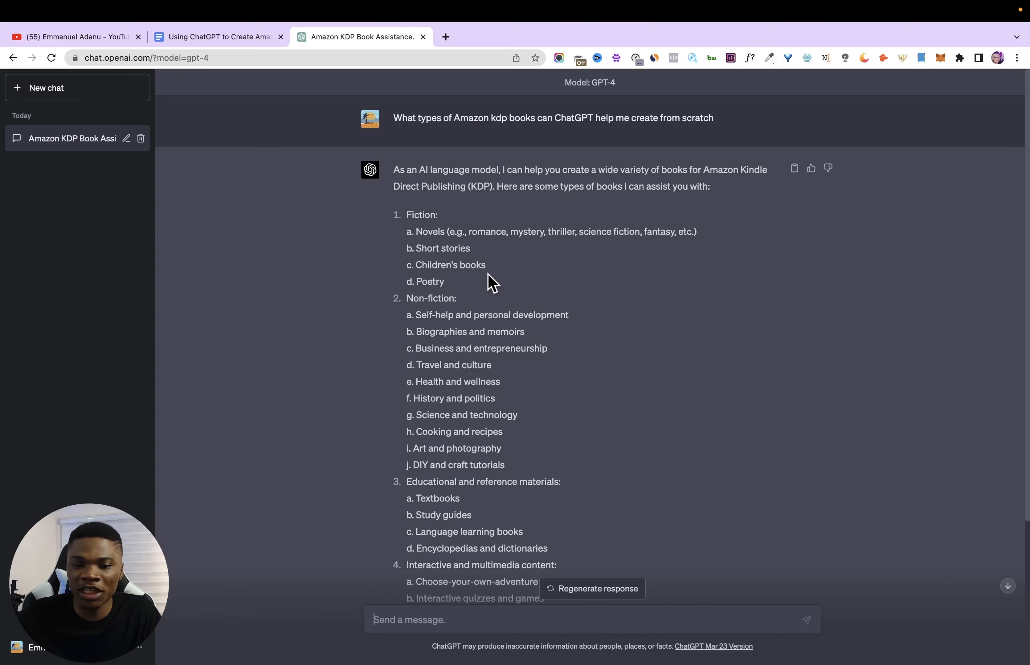
- Read the answer through to its closing paragraph, examining the caveats on knowledge date, additional research, originality and plagiarism
scroll(426, 259, "down", 1)
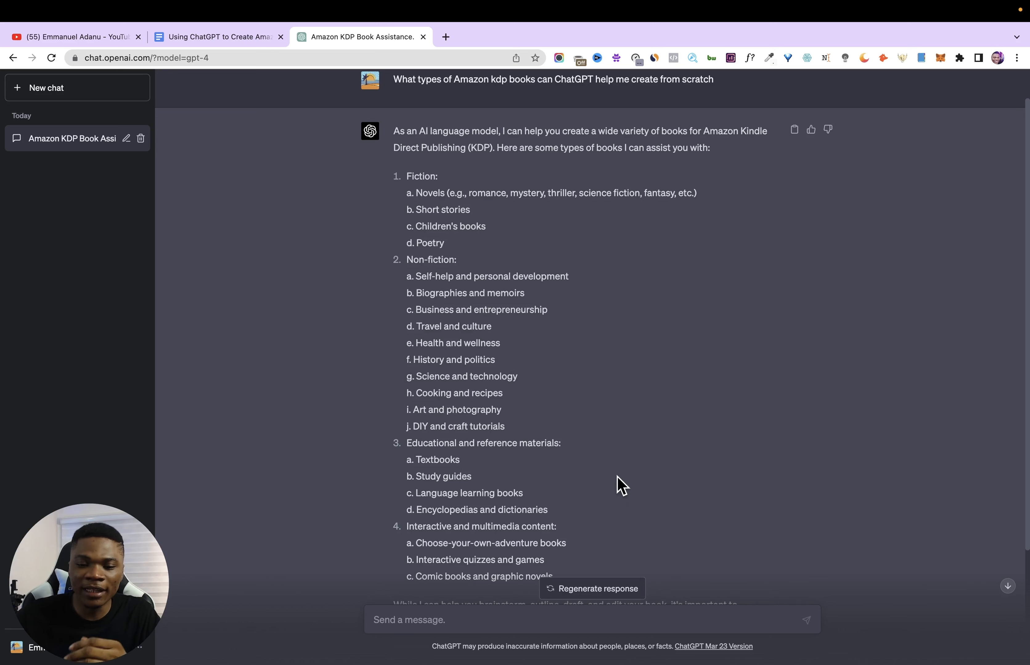
scroll(618, 485, "down", 3)
scroll(486, 395, "down", 1)
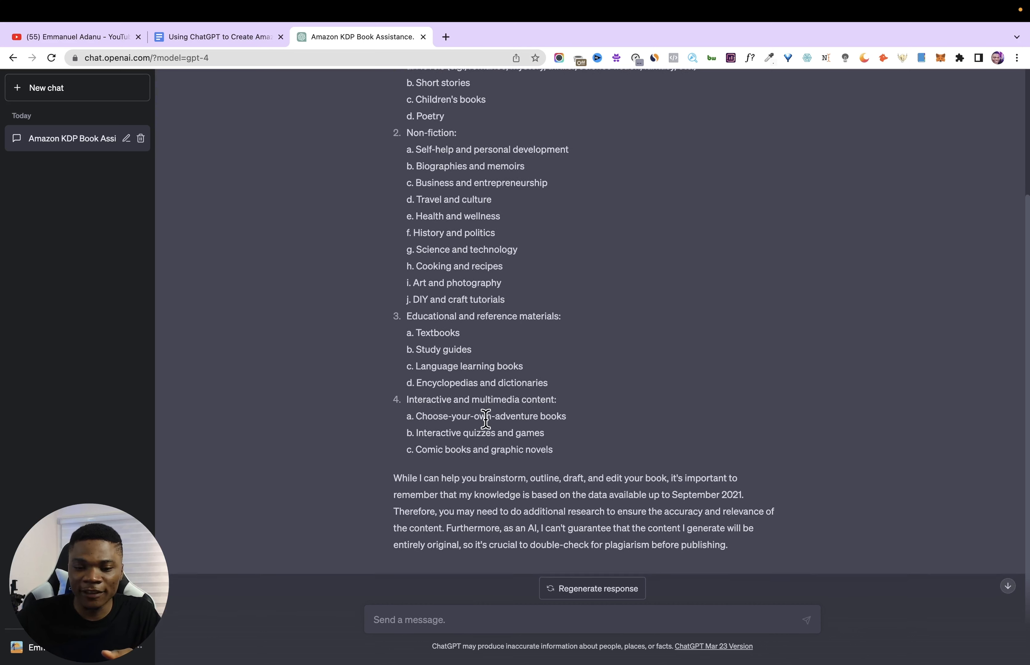
scroll(485, 419, "down", 1)
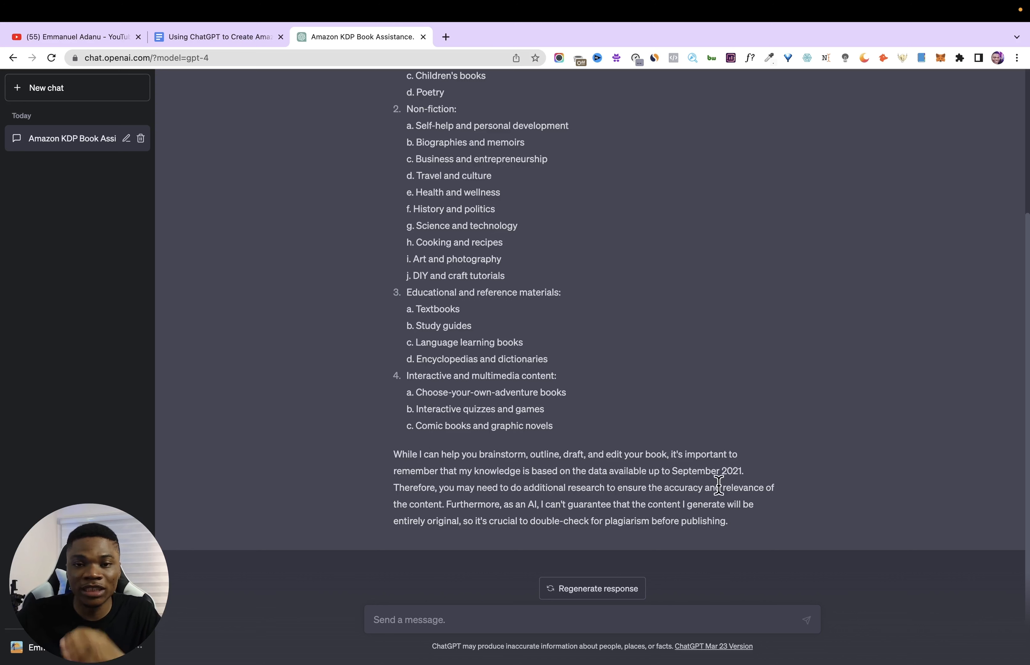
left_click_drag(758, 473, 685, 471)
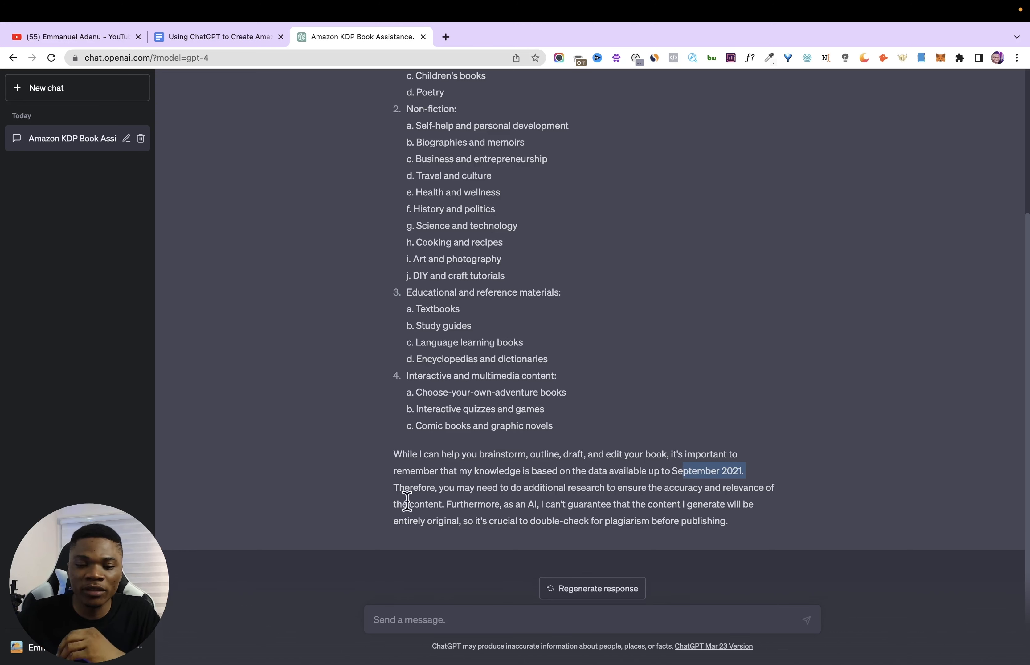
left_click(528, 489)
left_click_drag(529, 489, 834, 500)
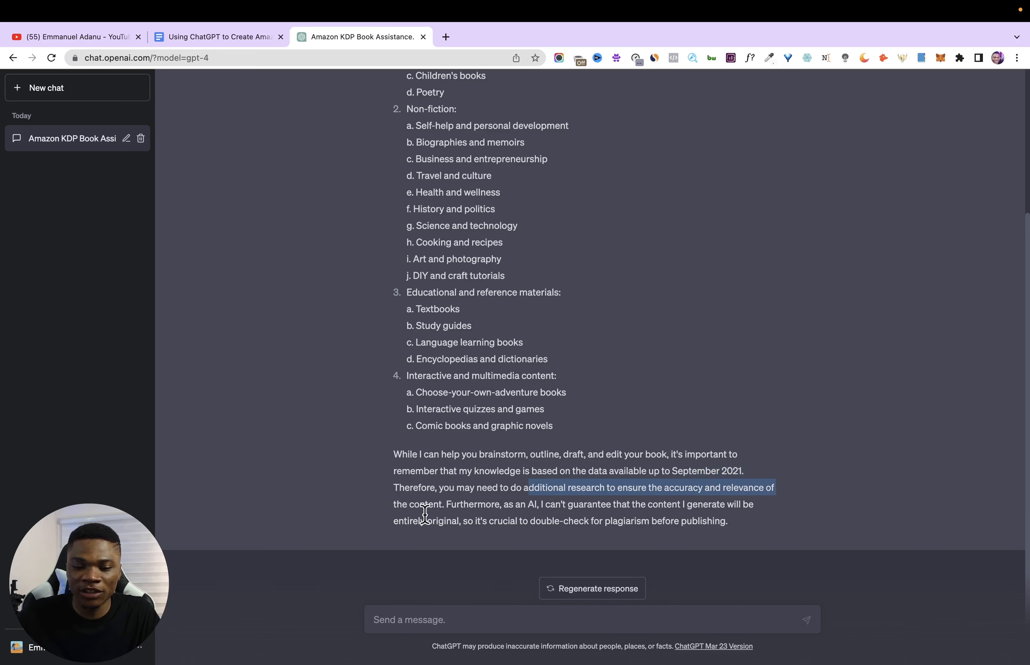
left_click_drag(450, 505, 766, 515)
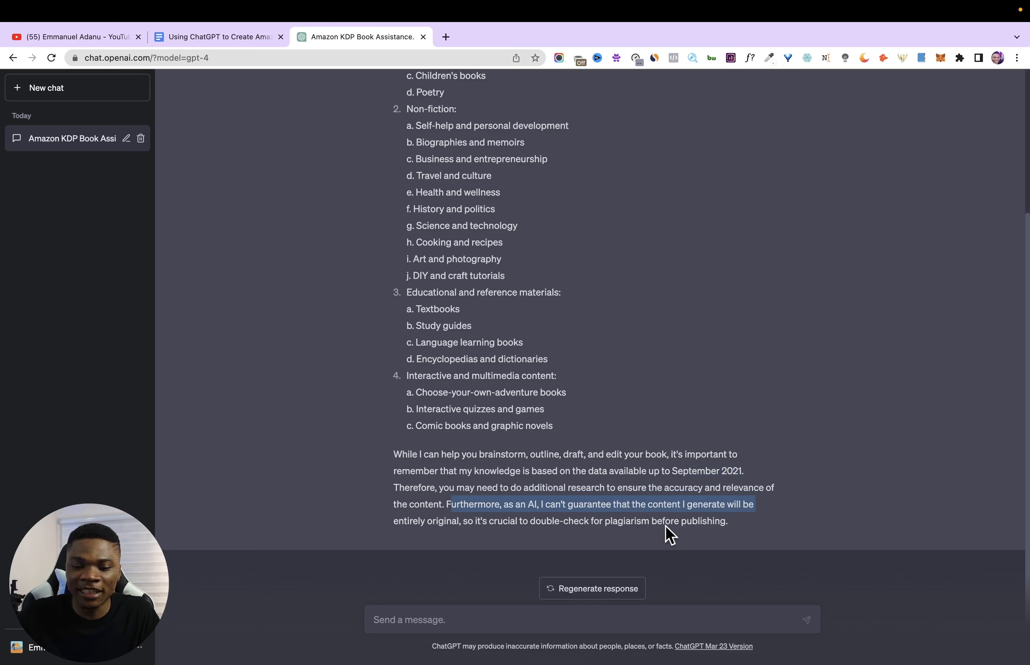
left_click_drag(409, 523, 706, 524)
scroll(688, 481, "up", 3)
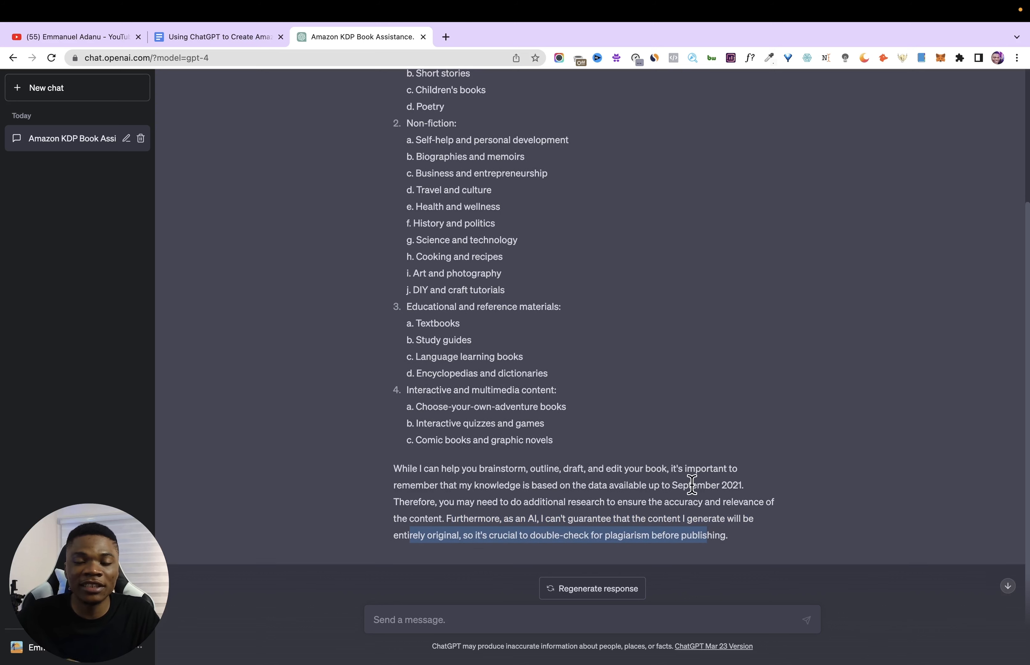
scroll(662, 494, "down", 3)
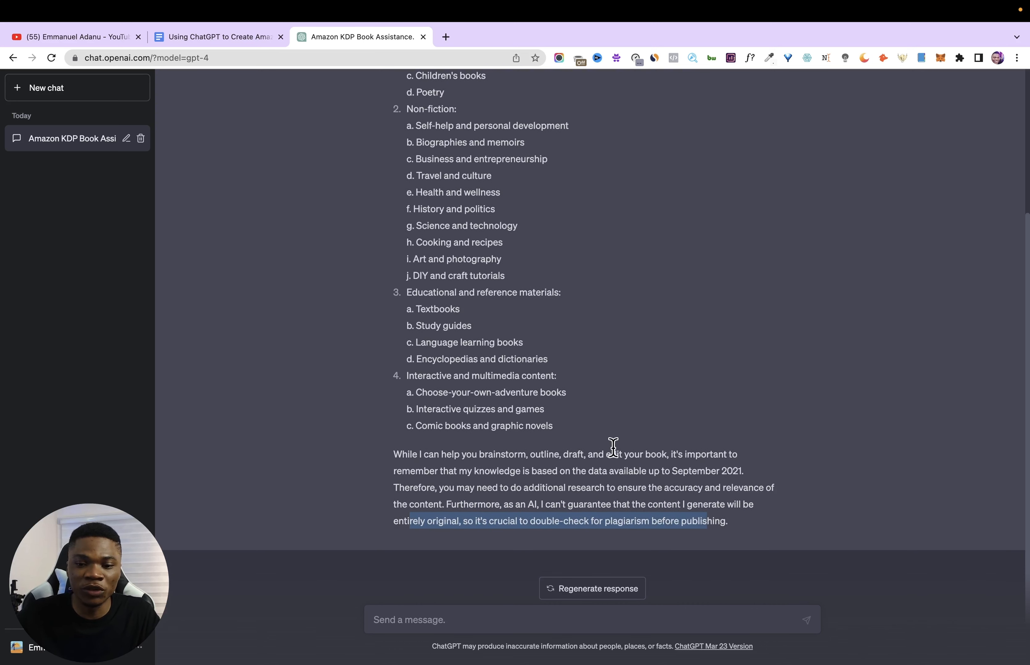
- Re-examine the suggested book categories to choose a type, focusing on short stories under Fiction
scroll(613, 448, "up", 4)
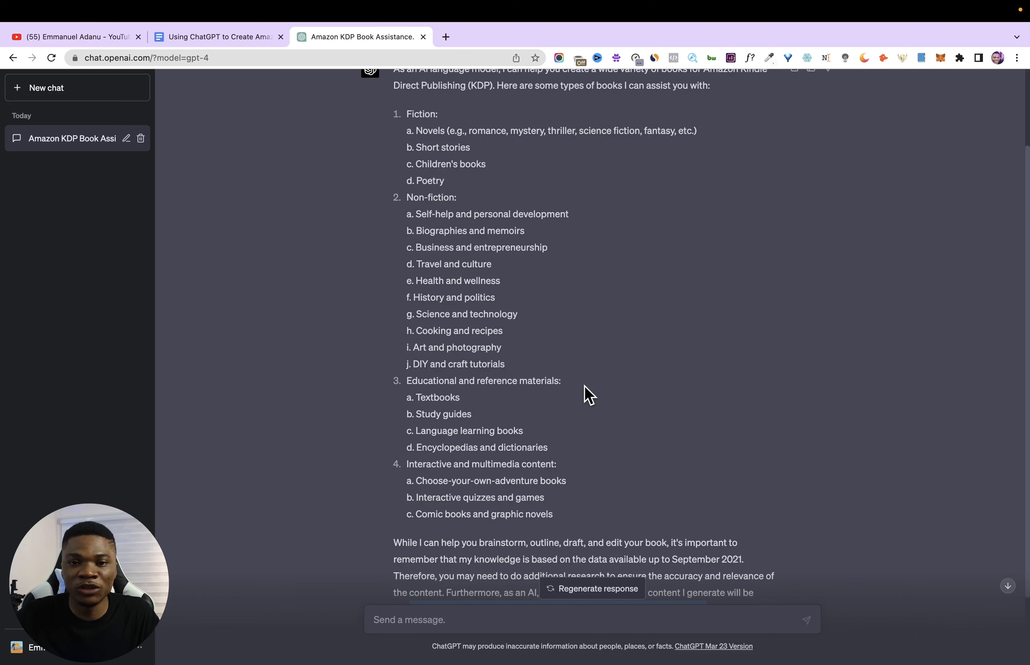
scroll(588, 394, "up", 4)
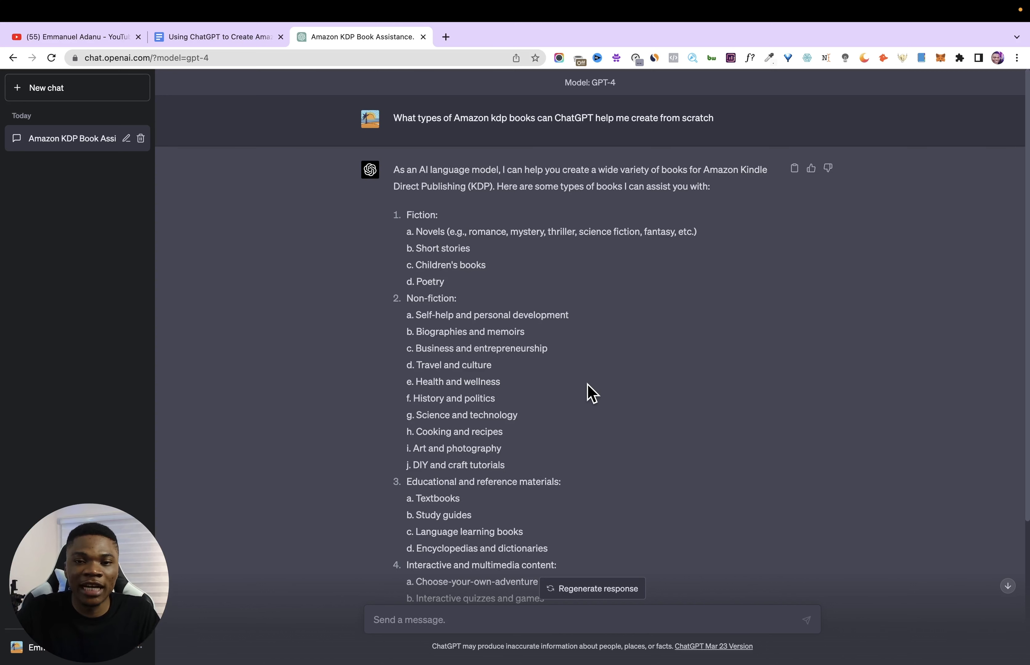
scroll(586, 393, "down", 1)
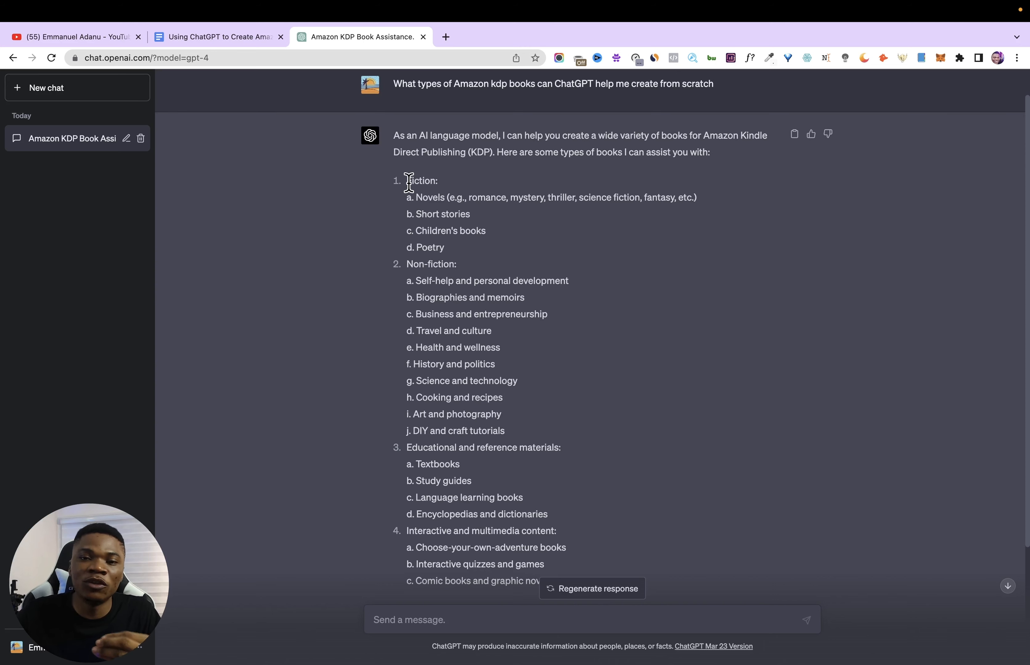
left_click_drag(403, 181, 552, 446)
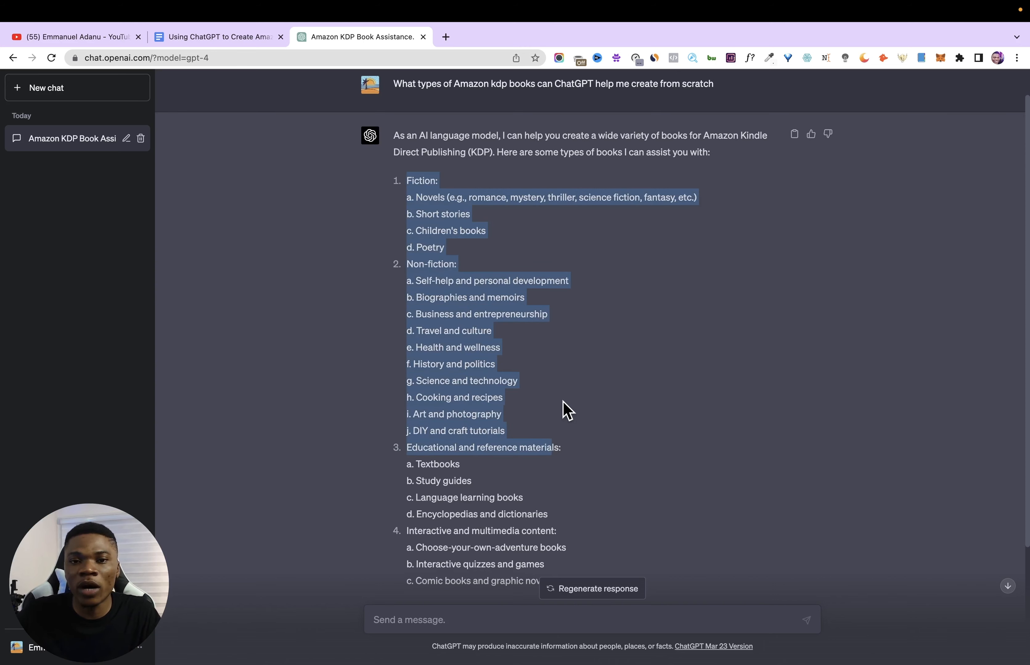
left_click(472, 414)
scroll(472, 414, "down", 1)
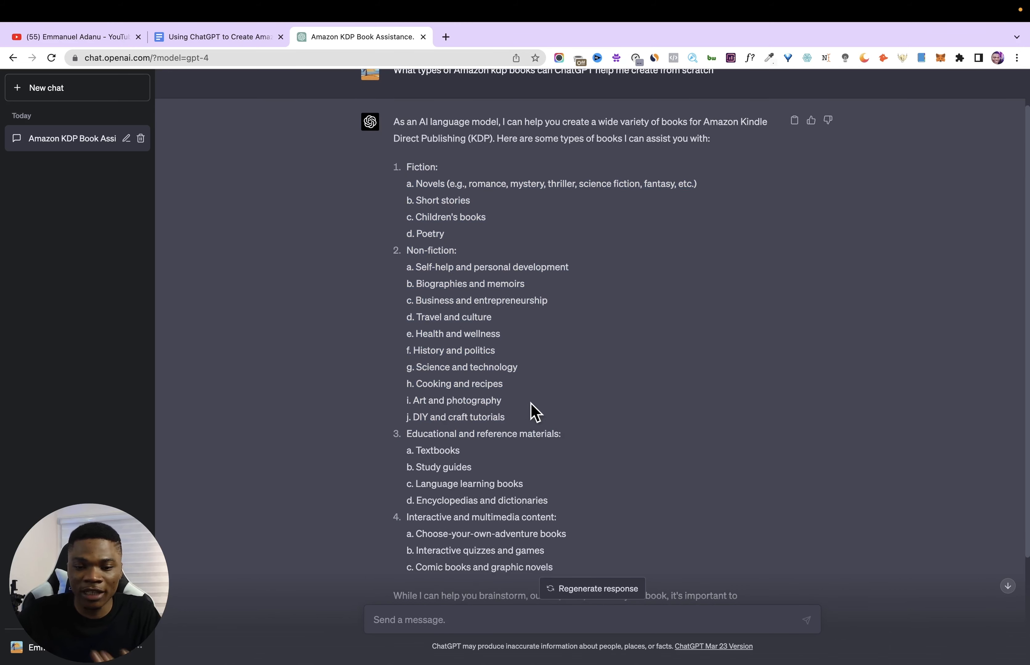
scroll(489, 435, "down", 1)
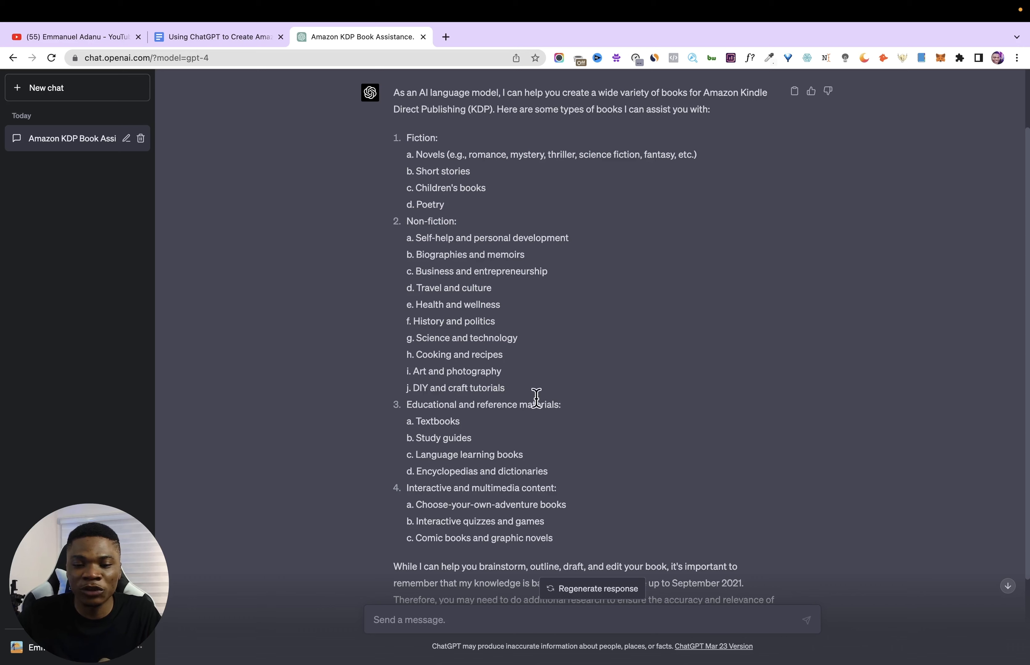
scroll(535, 395, "down", 1)
scroll(455, 370, "up", 3)
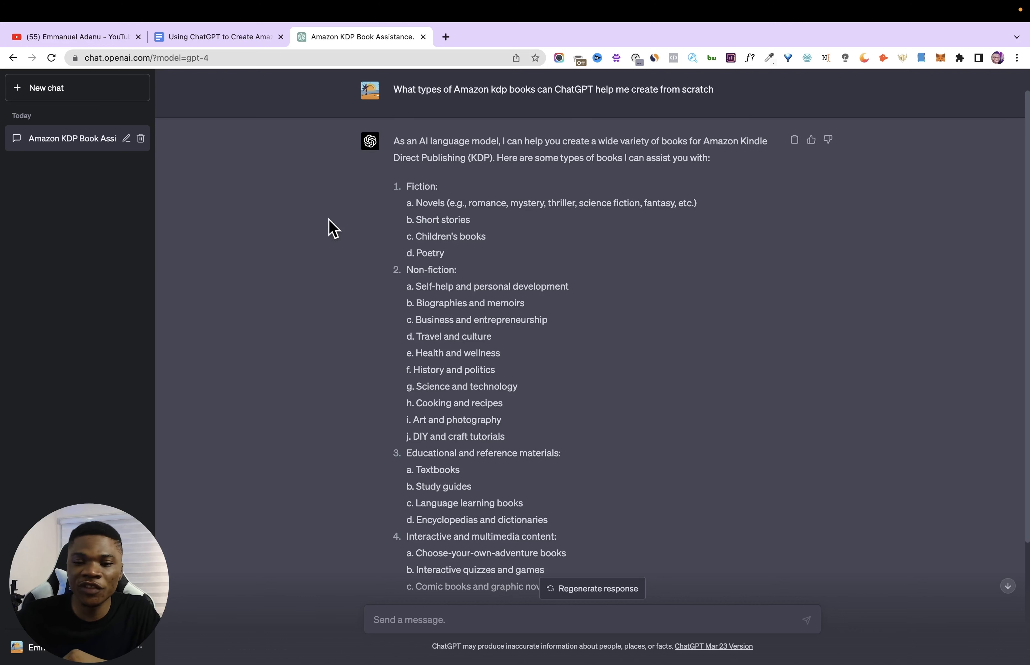
left_click_drag(352, 220, 458, 219)
left_click(480, 225)
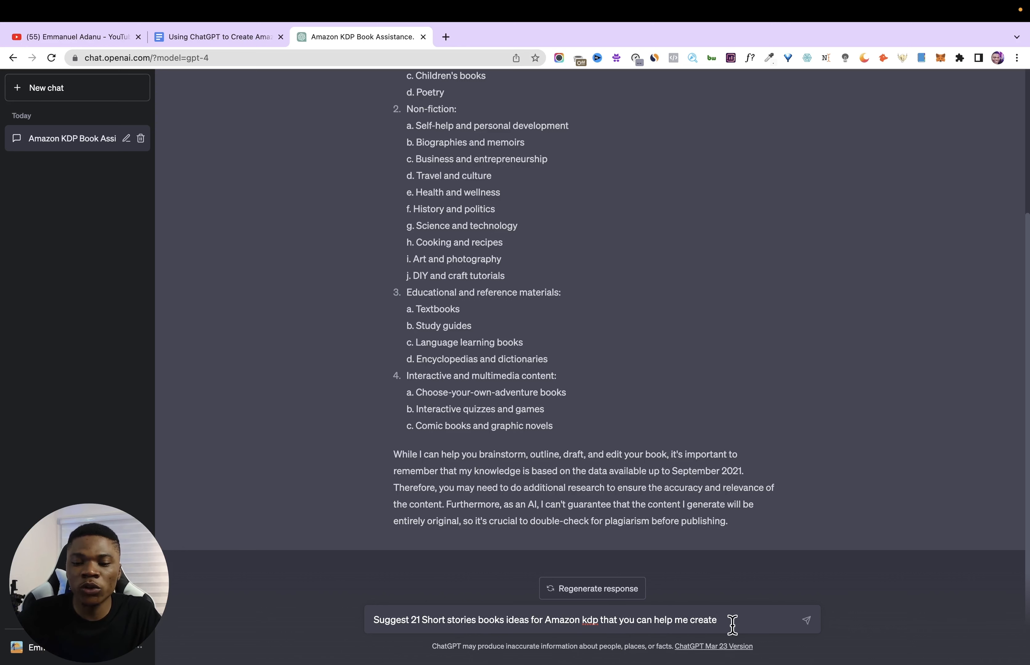
- Send the prompt "Suggest 21 Short stories books ideas for Amazon kdp that you can help me create"
left_click_drag(730, 625, 606, 625)
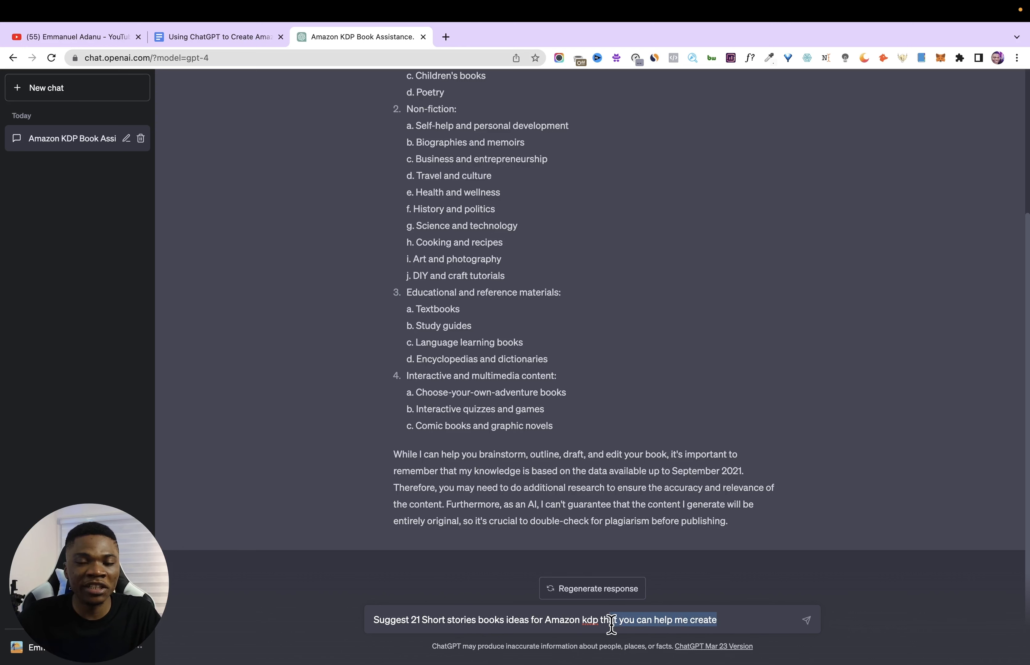
left_click(736, 619)
left_click_drag(736, 619, 638, 629)
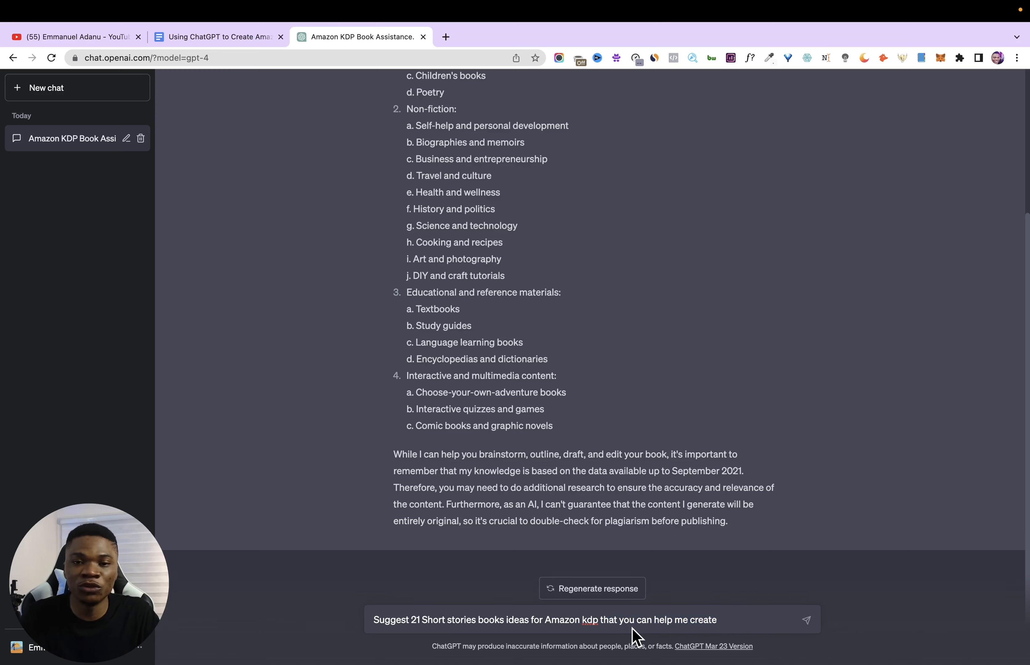
key("Return")
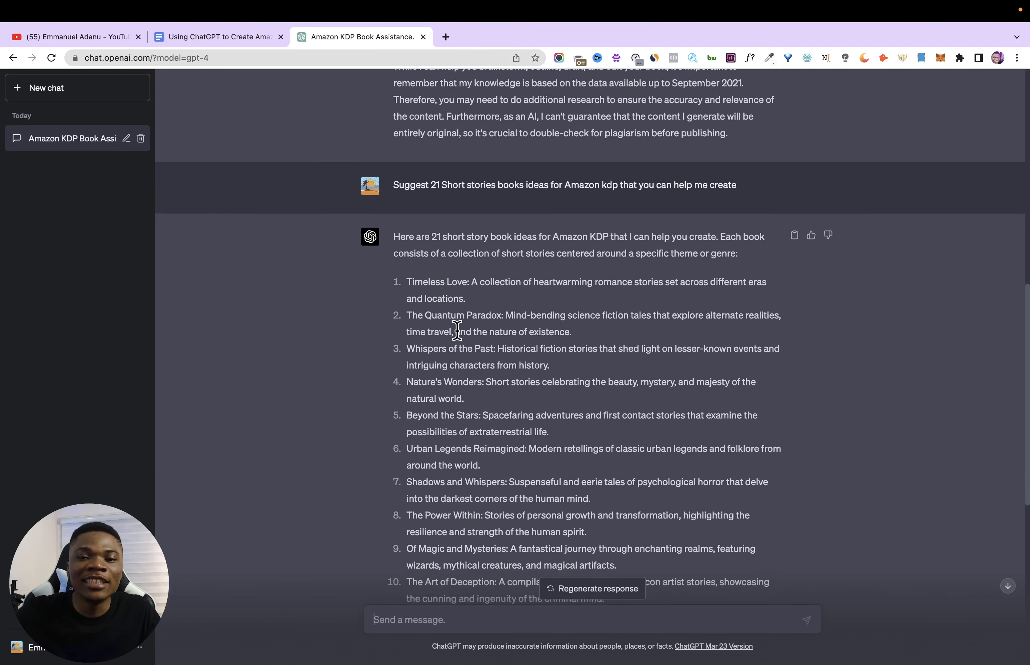
- Read the introduction and the full list of suggested short story book ideas
scroll(431, 235, "down", 1)
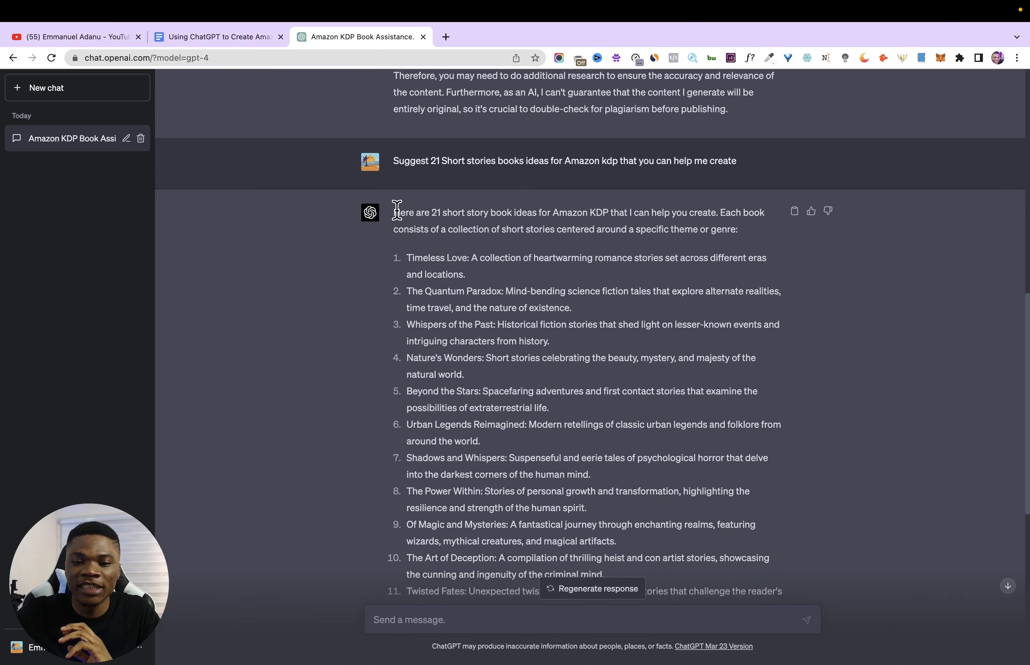
left_click_drag(397, 212, 644, 214)
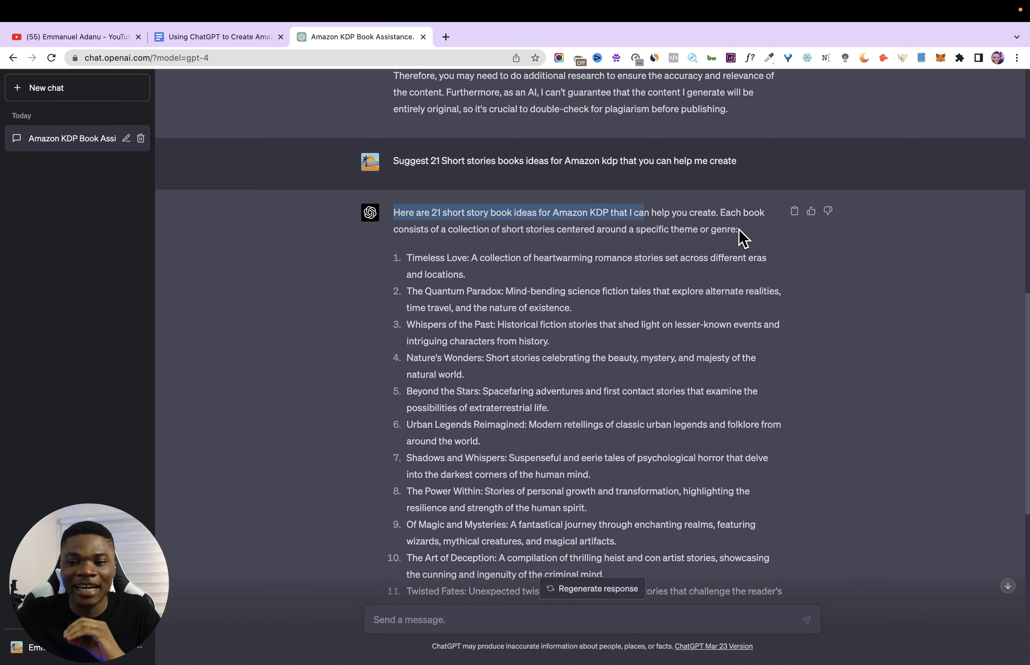
scroll(741, 236, "down", 1)
mouse_move(720, 191)
left_mouse_down()
mouse_move(749, 205)
mouse_move(731, 210)
left_mouse_up()
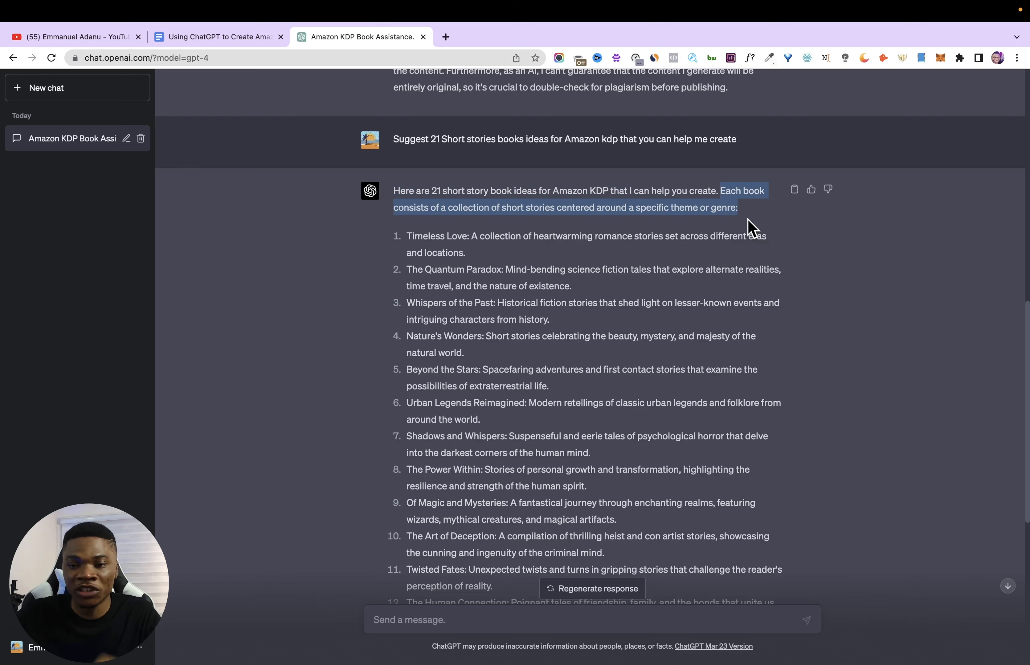
scroll(473, 264, "down", 10)
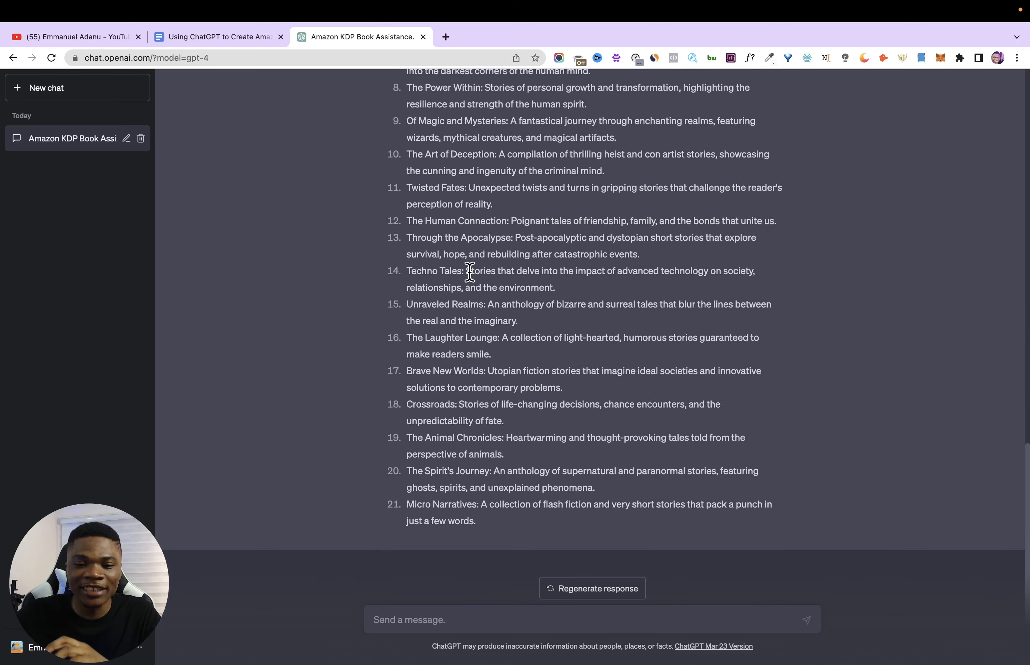
- Review the suggested short story ideas, examining Timeless Love, The Quantum Paradox and The Laughter Lounge as candidate themes
scroll(470, 272, "up", 10)
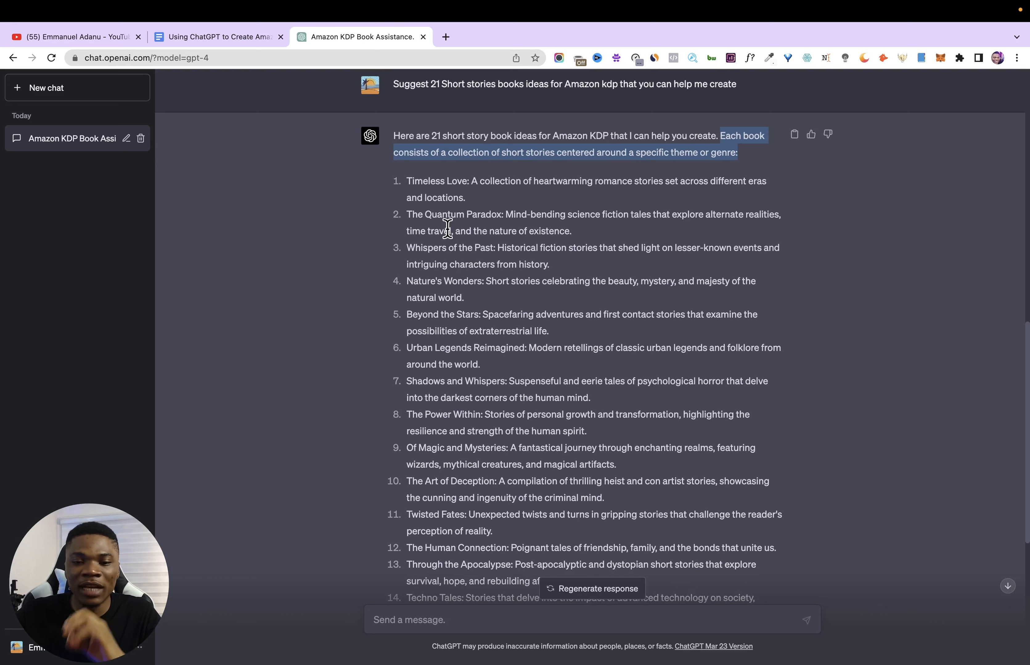
left_click_drag(413, 181, 575, 203)
scroll(699, 218, "down", 1)
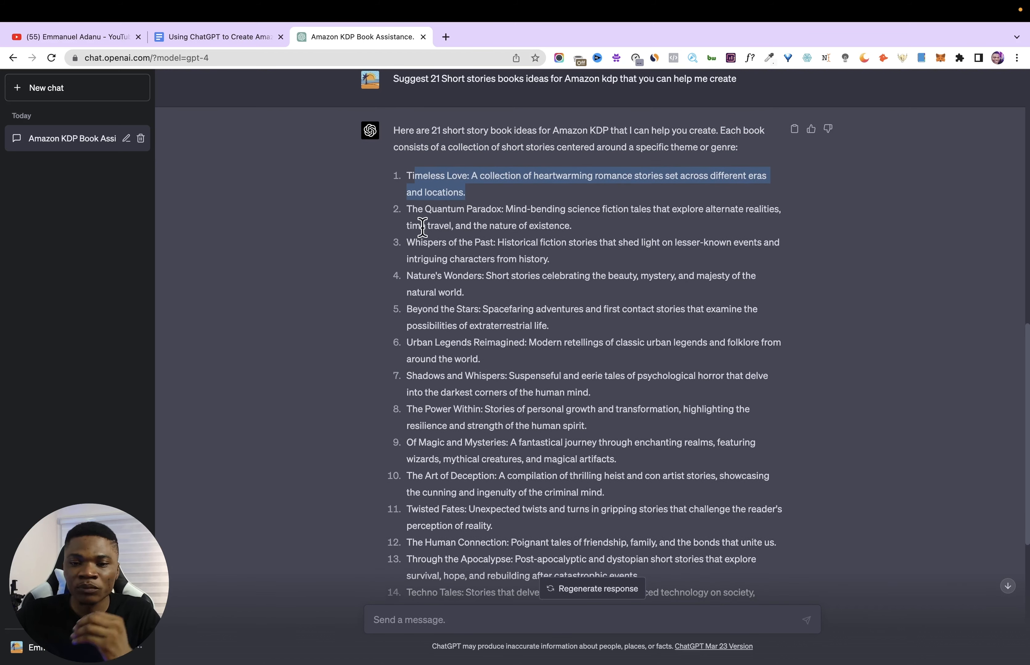
left_click_drag(505, 210, 596, 220)
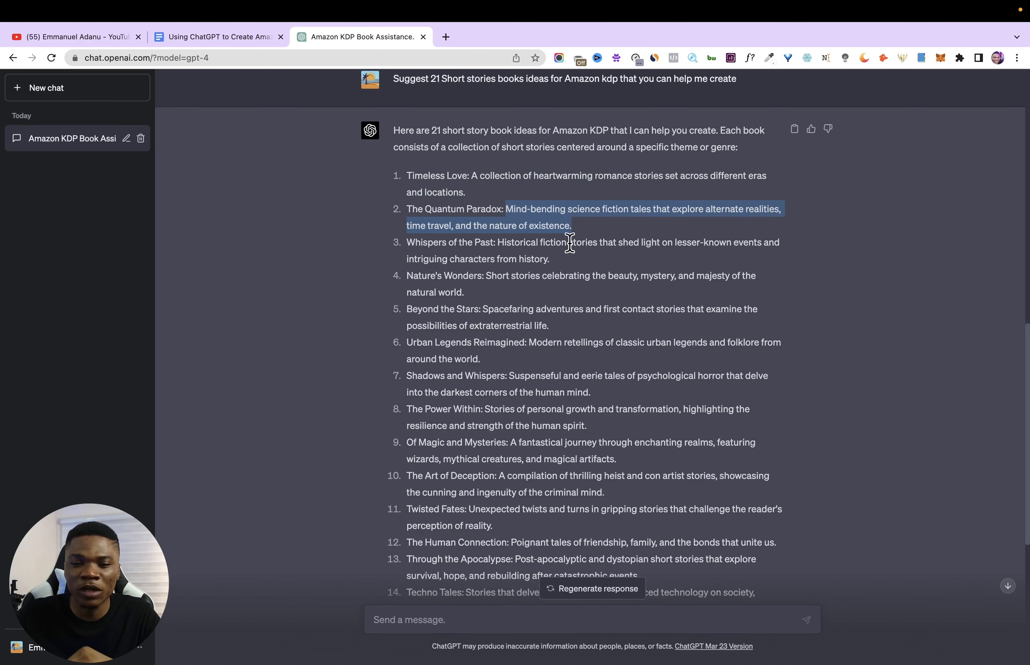
scroll(557, 242, "down", 1)
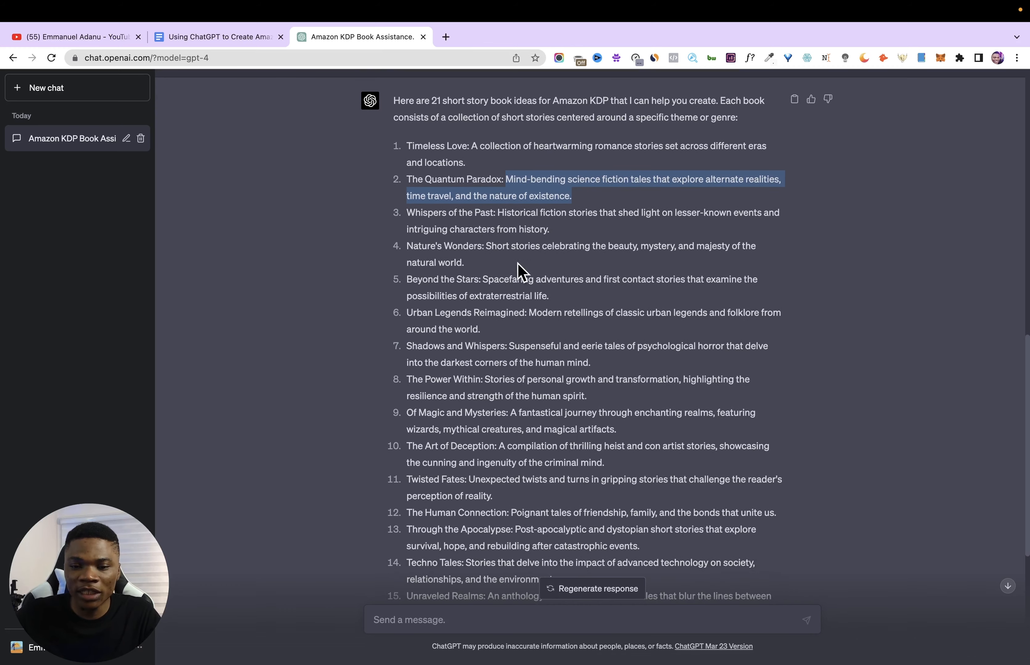
scroll(507, 299, "down", 1)
scroll(497, 301, "down", 8)
scroll(484, 309, "up", 7)
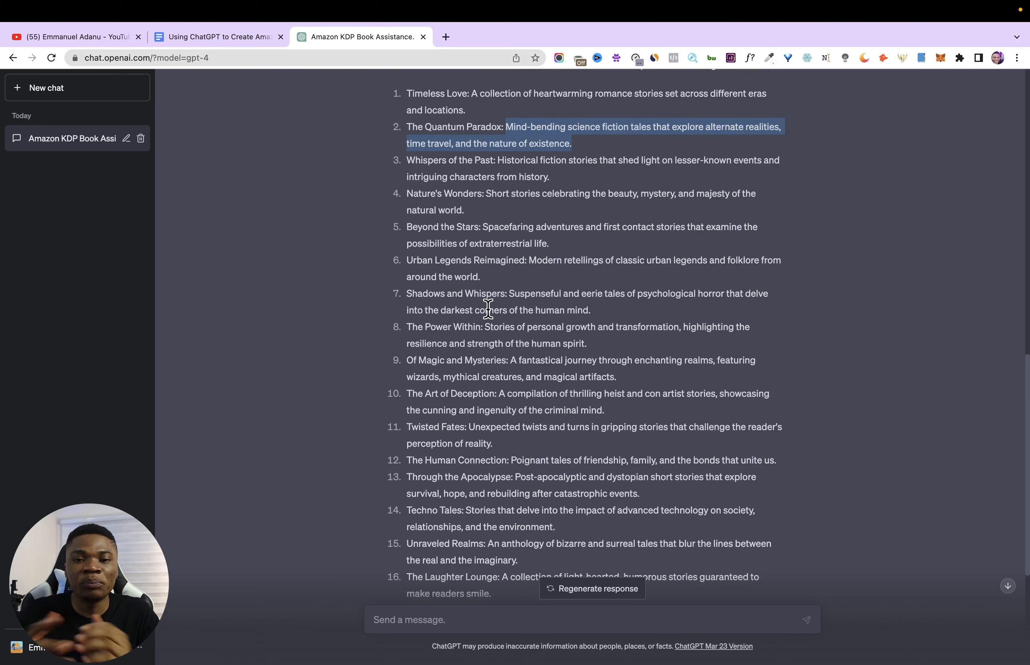
scroll(485, 389, "down", 5)
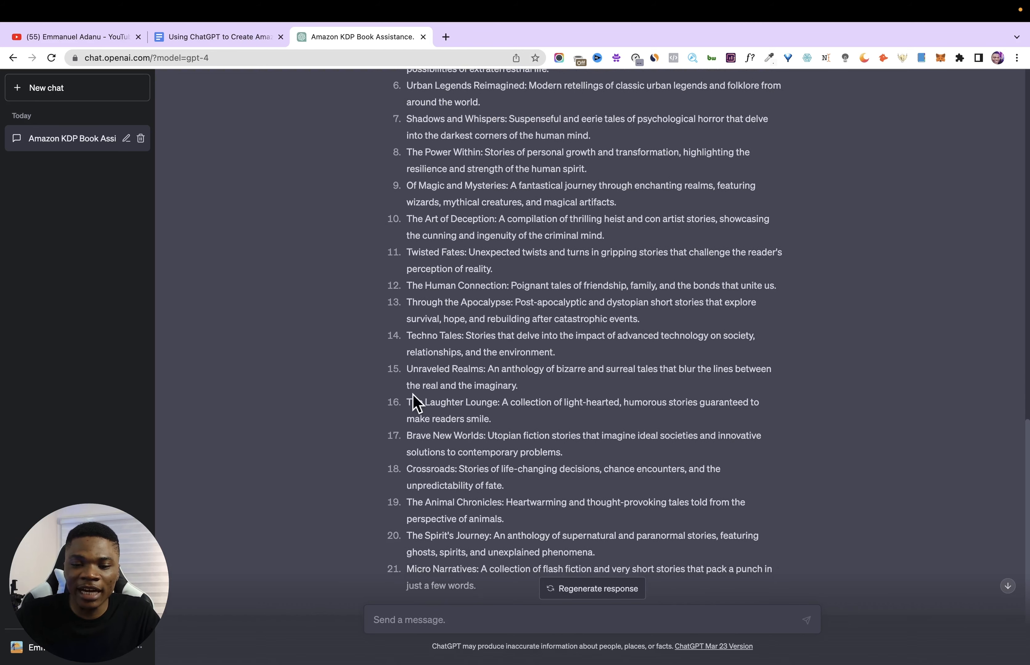
scroll(457, 455, "down", 1)
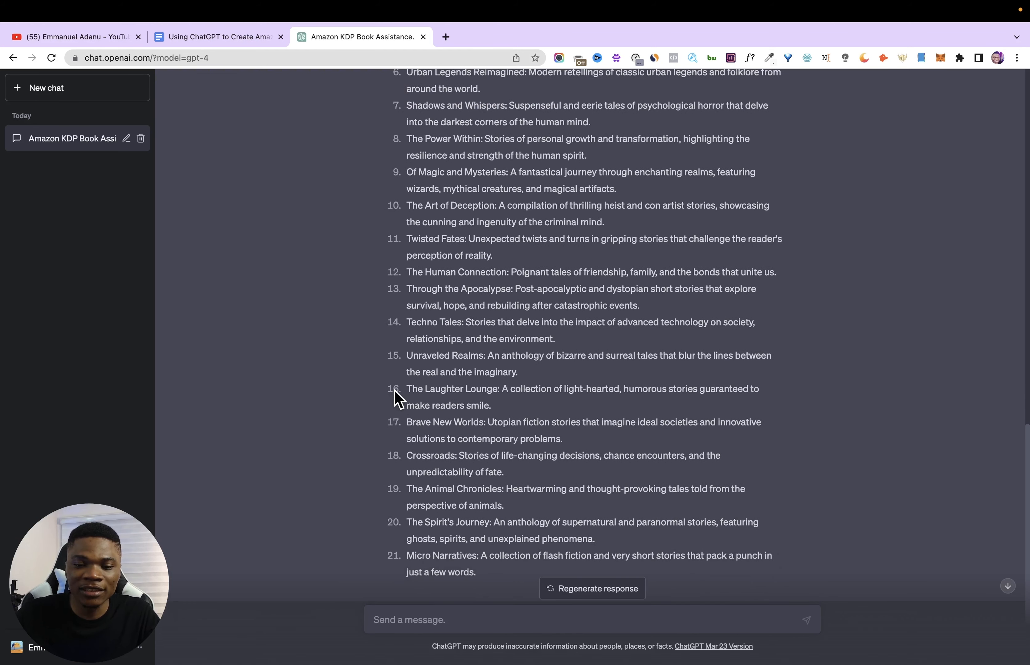
left_click_drag(408, 389, 492, 405)
scroll(475, 302, "down", 1)
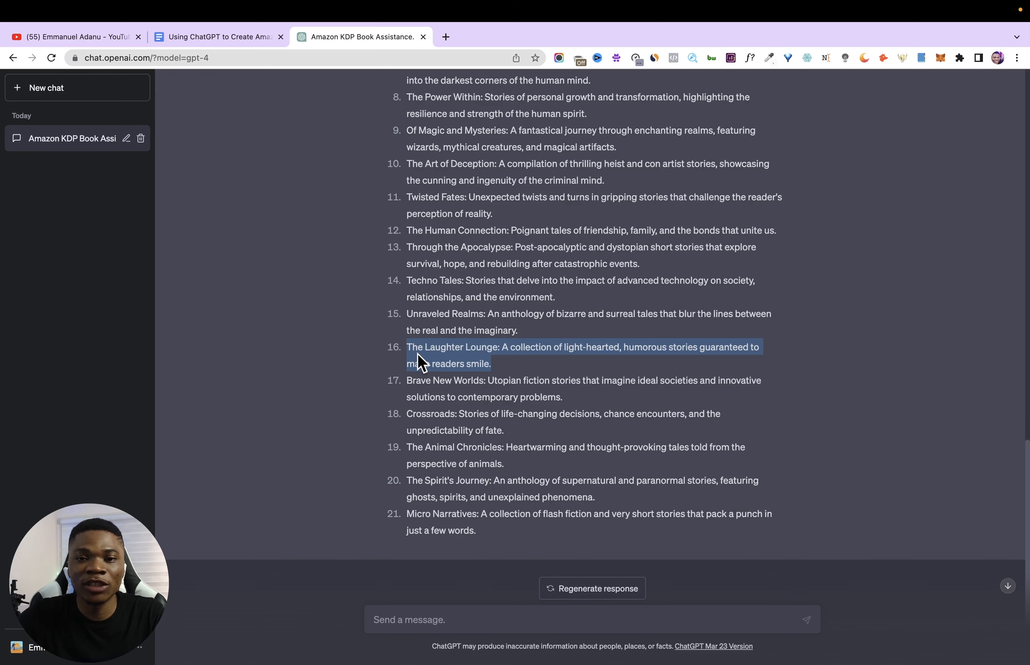
- Open Amazon in a new browser tab and limit its search to Books
left_click(446, 36)
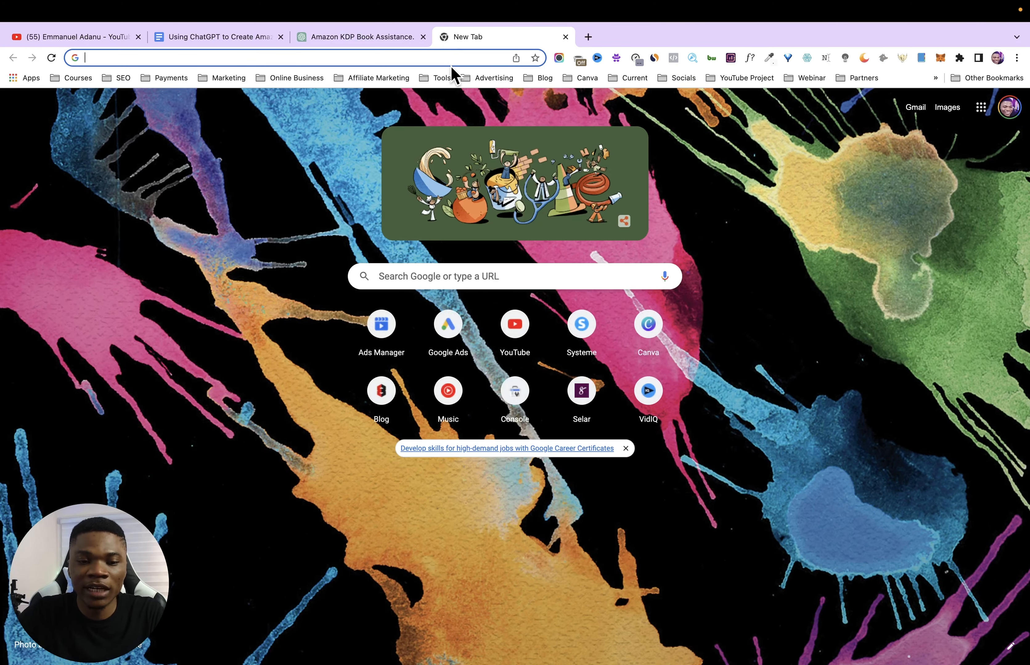
type("ama")
key("Return")
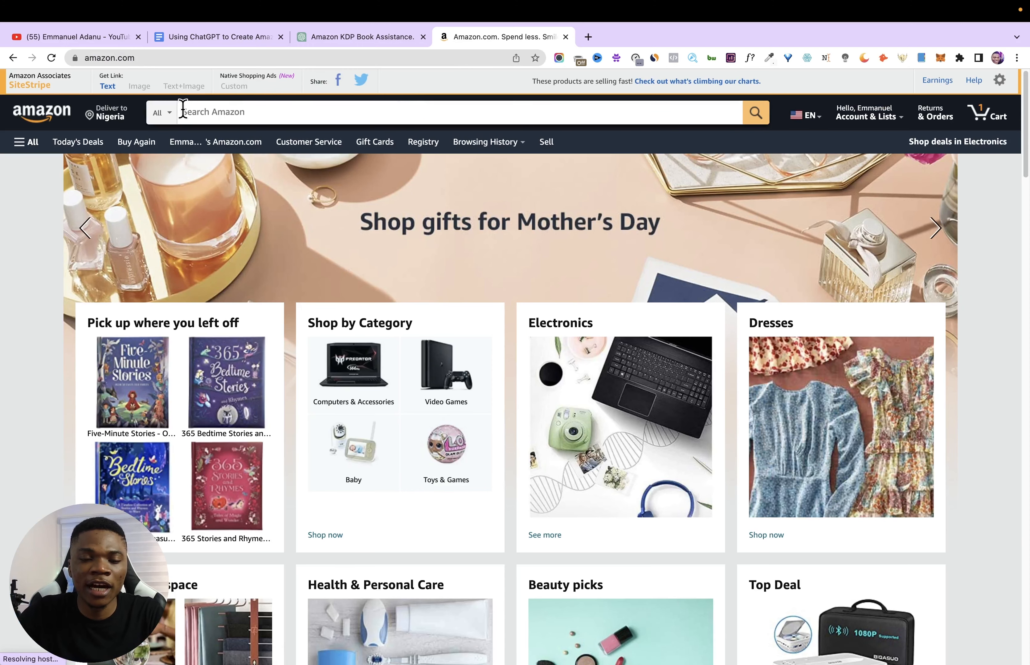
left_click(170, 117)
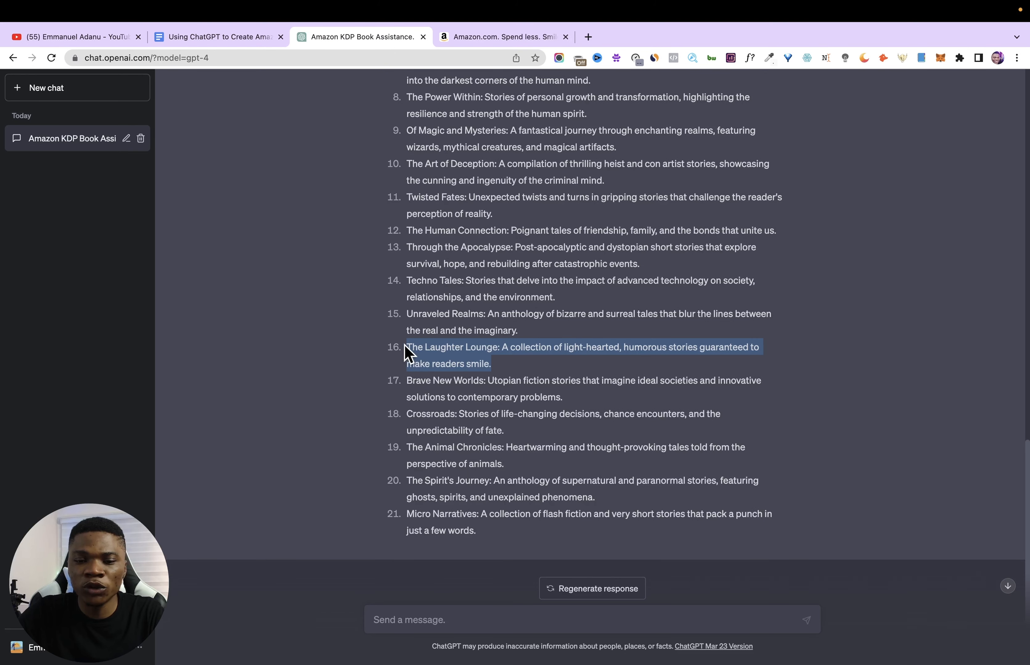
- Enter "Short funny stories" in Amazon's book search, pick the suggestion "humorous short stories" and examine the number of results
left_click(407, 351)
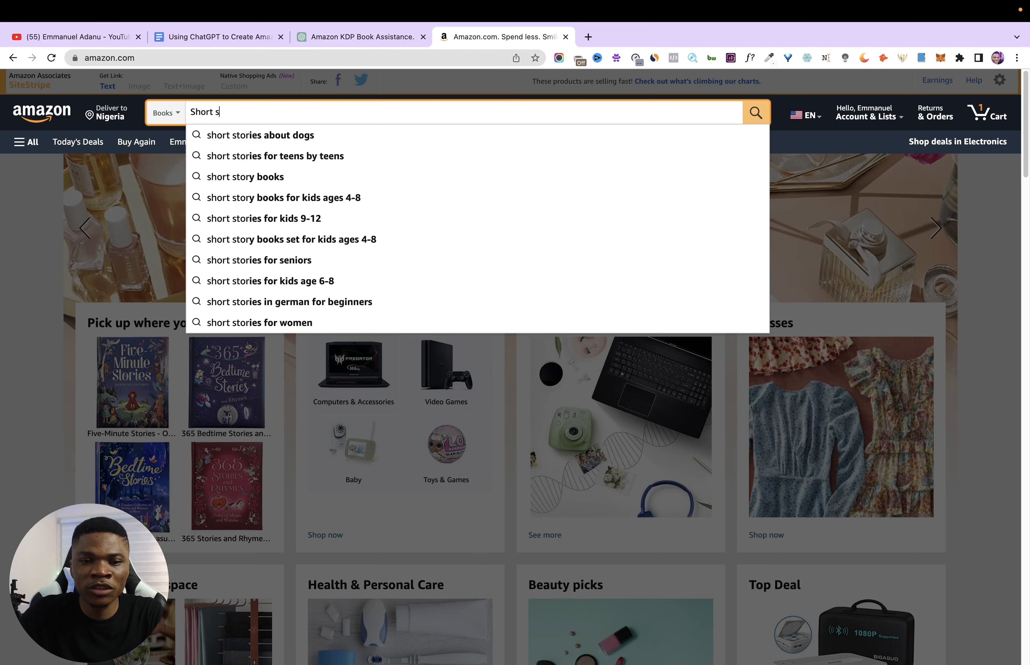
key("BackSpace")
type("funn")
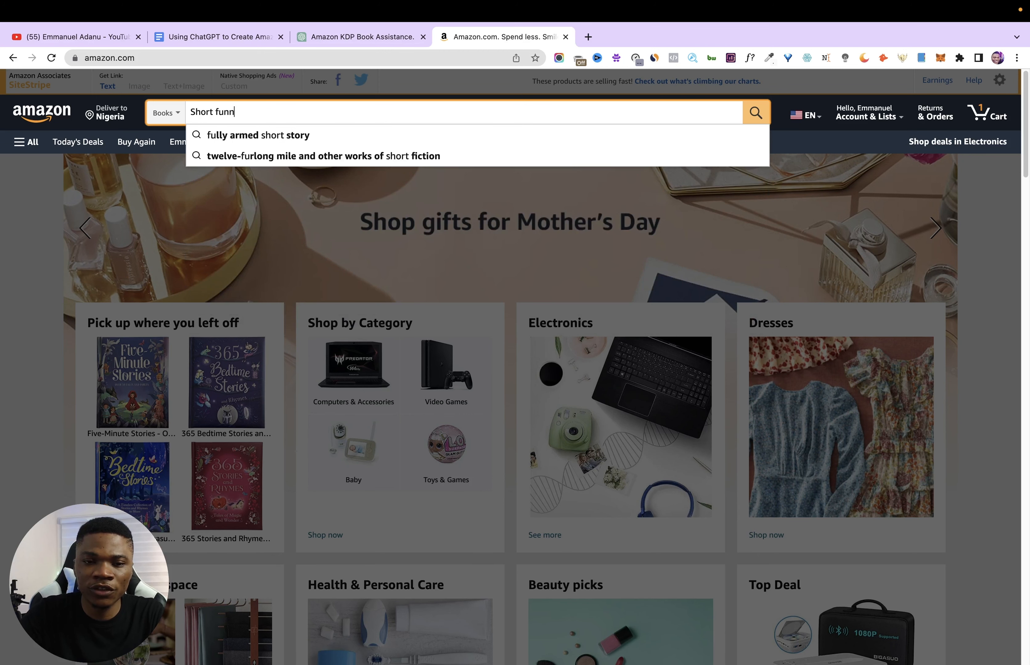
type("y stories")
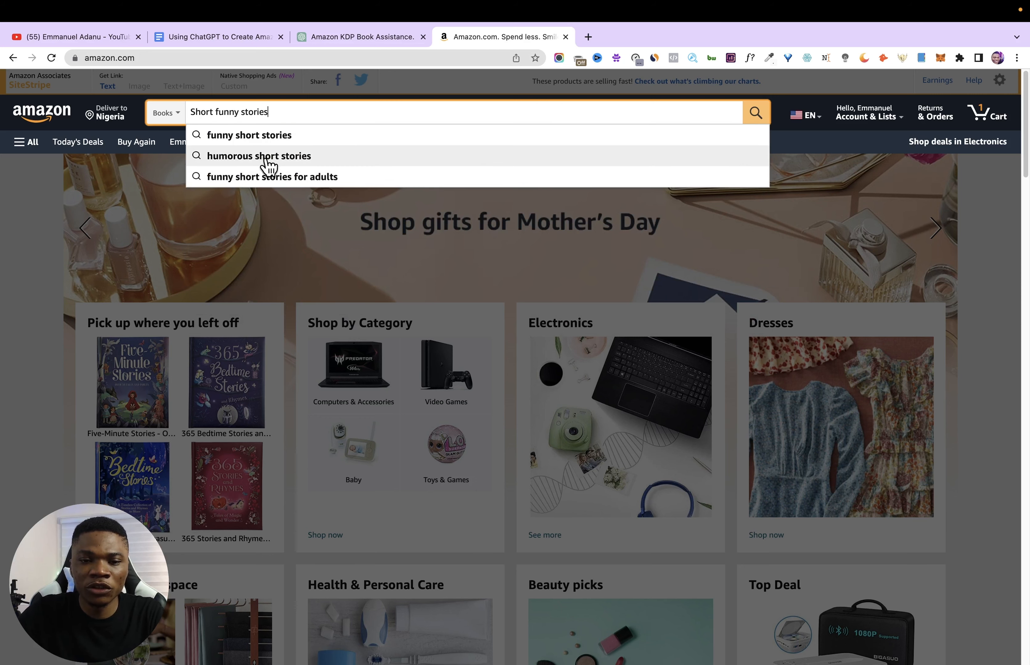
left_click(298, 161)
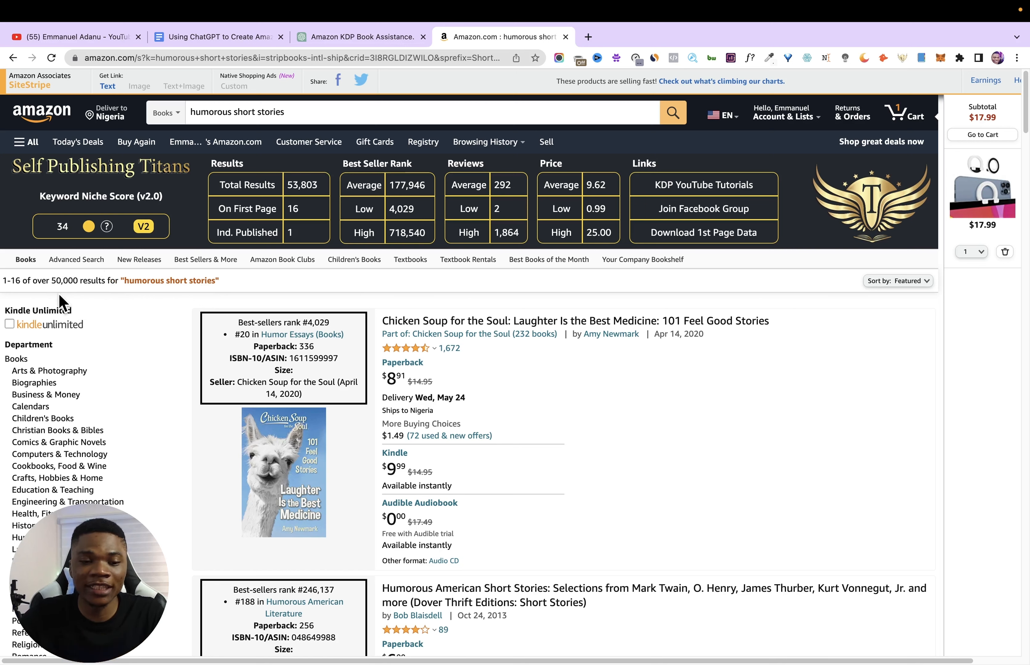
left_click_drag(53, 284, 92, 299)
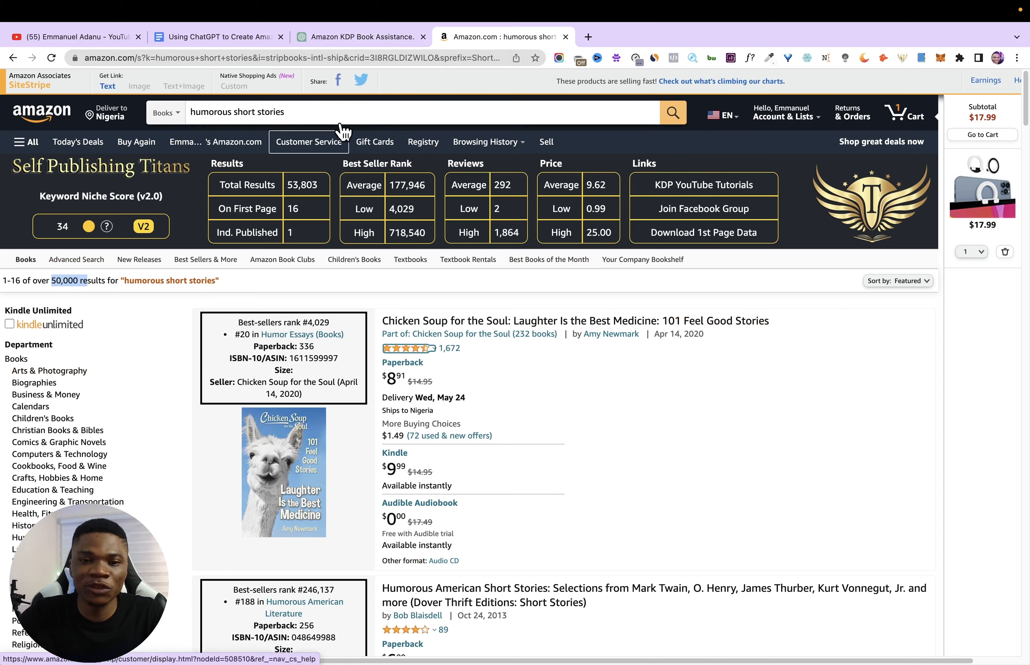
- Revisit the ChatGPT idea list for another theme and search Amazon books for "short romance stories"
left_click(360, 41)
scroll(433, 173, "up", 15)
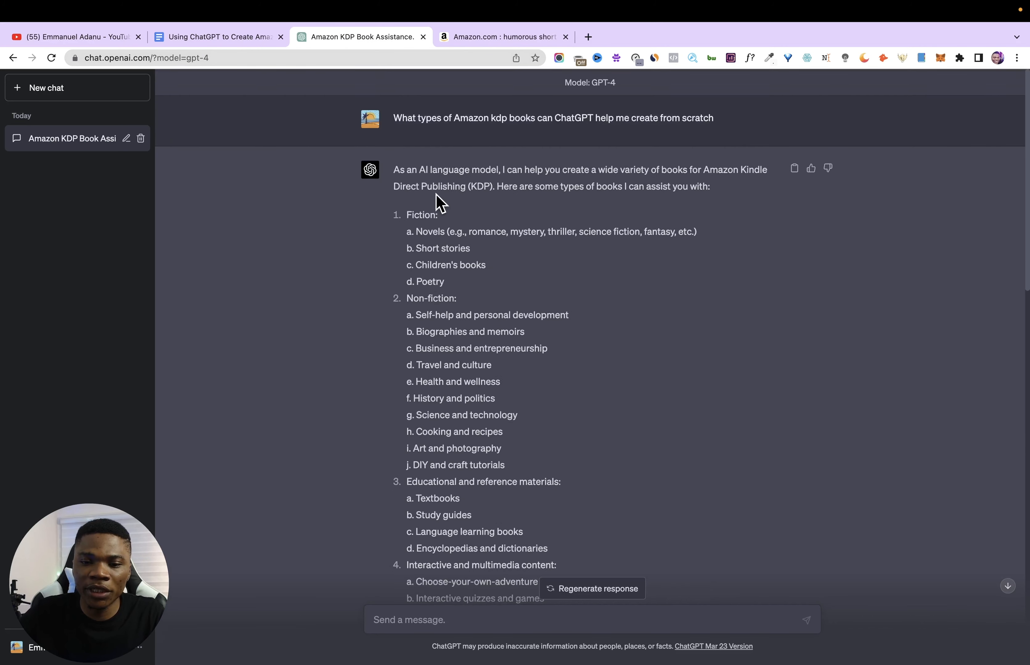
scroll(437, 203, "down", 10)
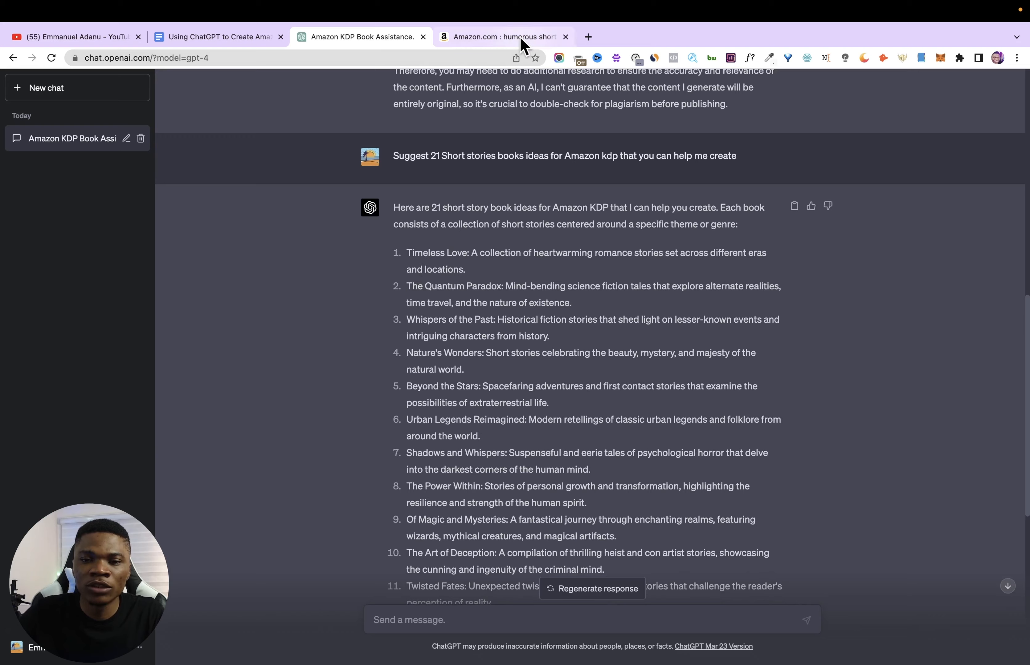
left_click(502, 38)
triple_click(340, 111)
type("short")
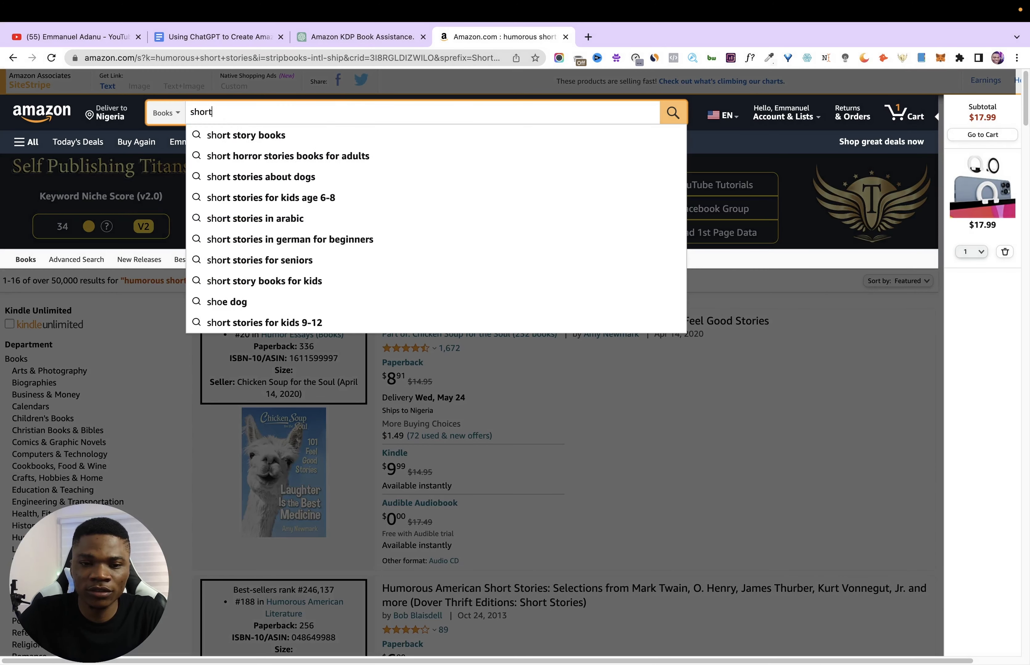
type(" romance stories")
key("Return")
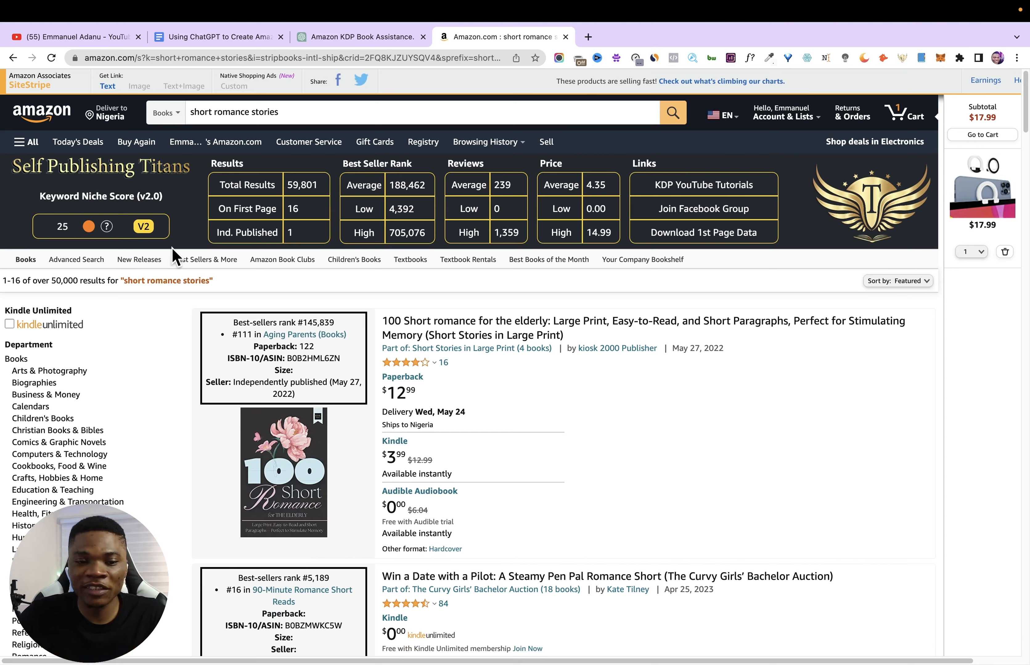
- Check the ChatGPT list's animal idea and search Amazon books for the suggested phrase "animal stories for kids ages 6-8"
left_click(359, 42)
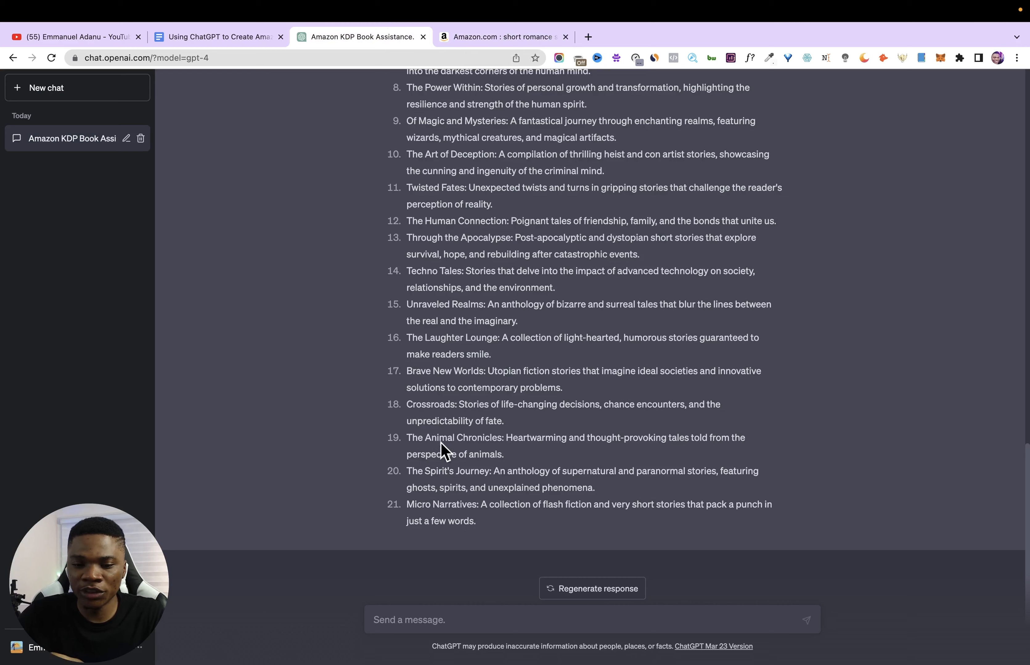
left_click(497, 39)
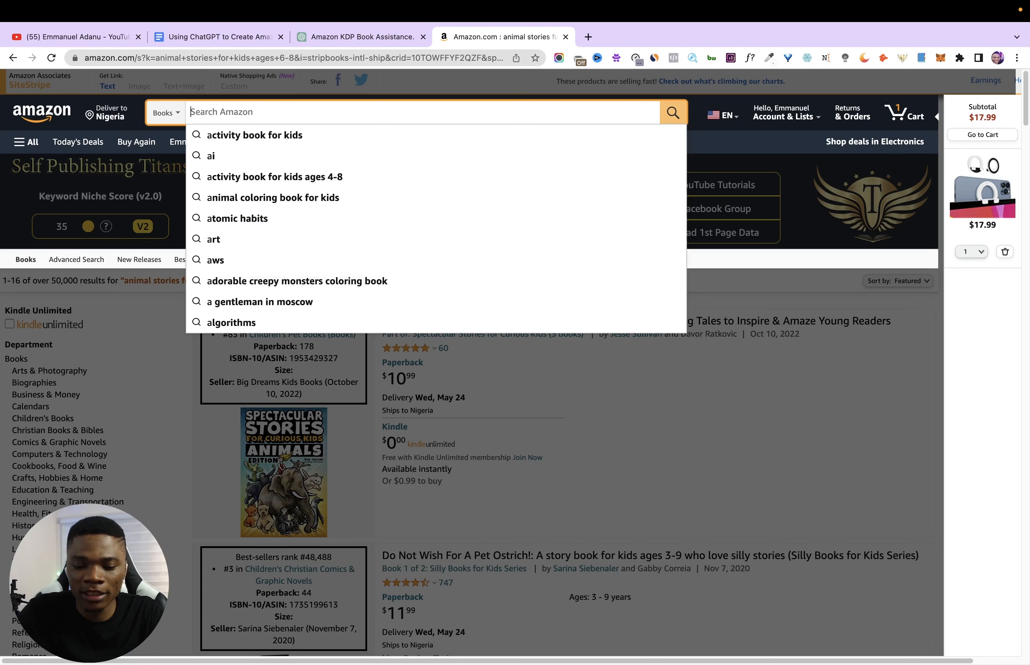
type("animal stories")
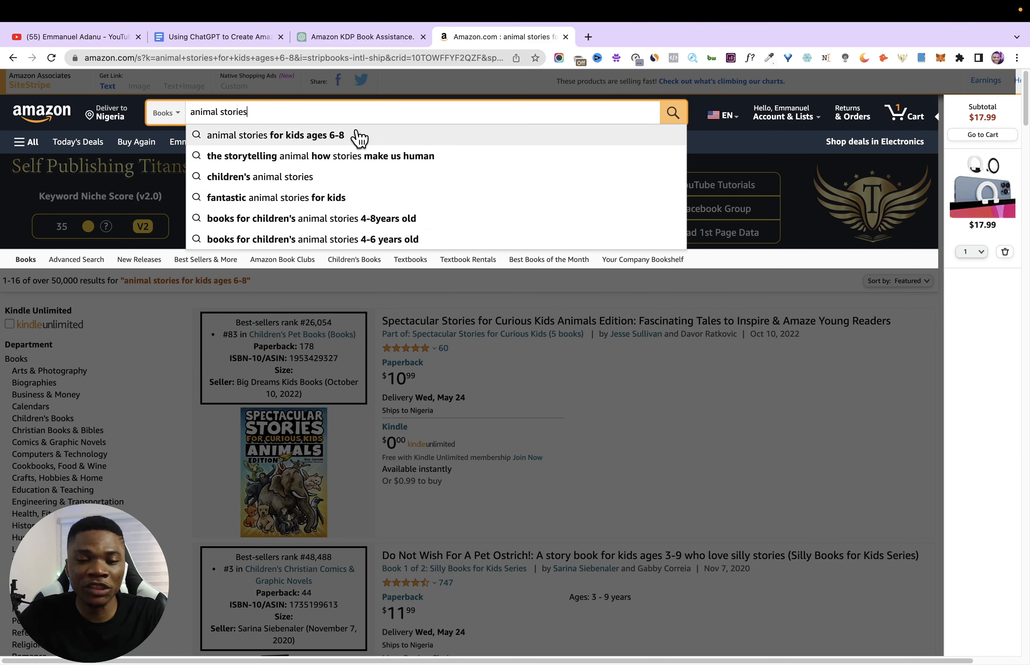
left_click(360, 139)
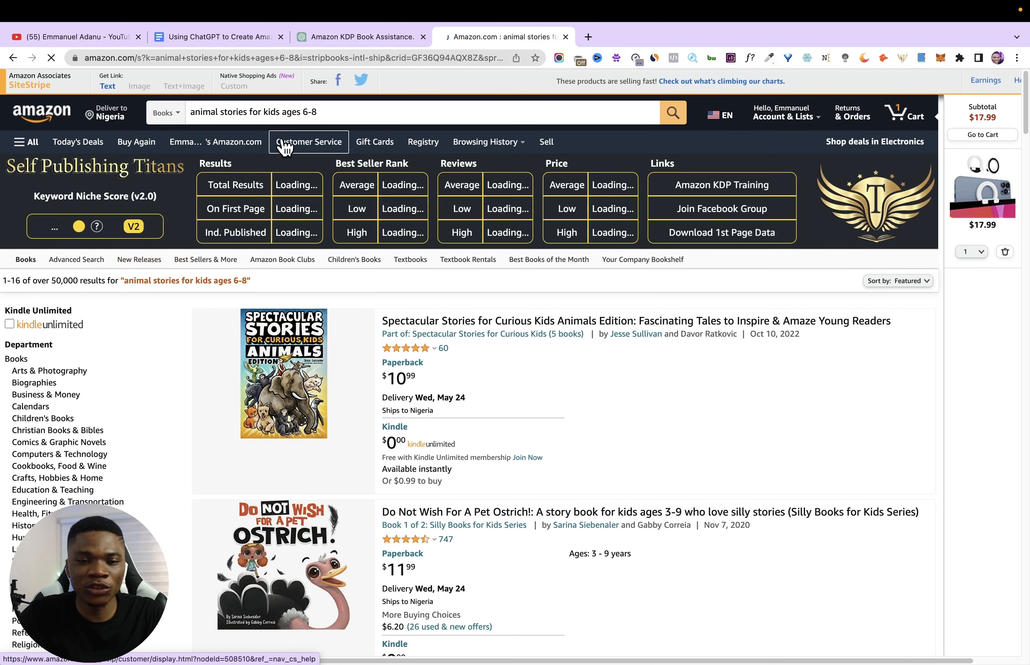
- Shorten the Amazon query to "animal stories" and search the suggestion "books for children's animal stories 4-6 years old"
left_click_drag(341, 114, 258, 120)
key("BackSpace")
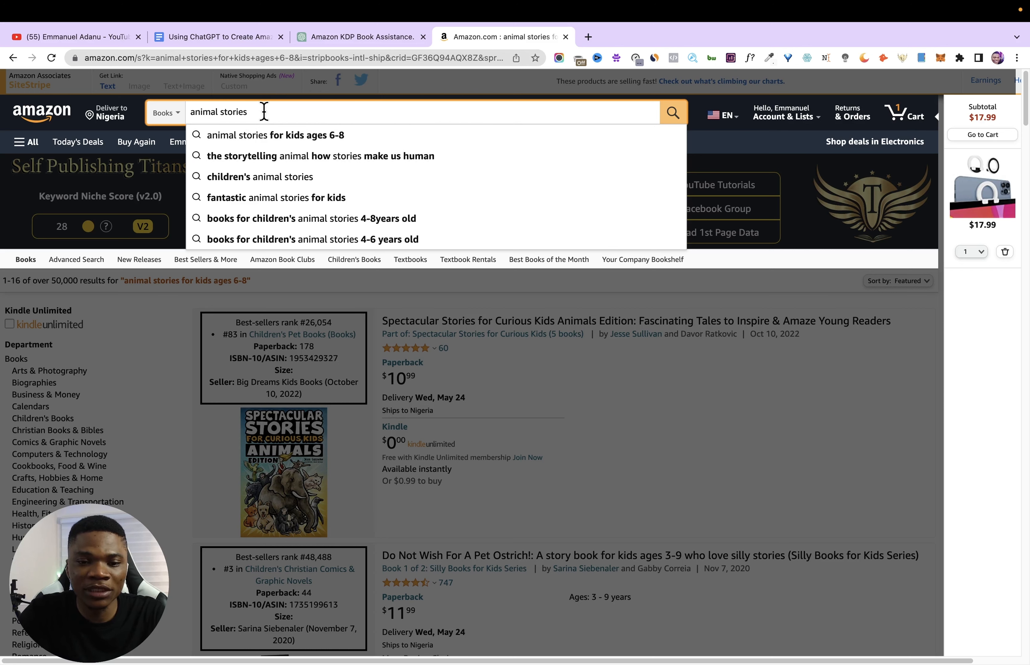
left_click(381, 241)
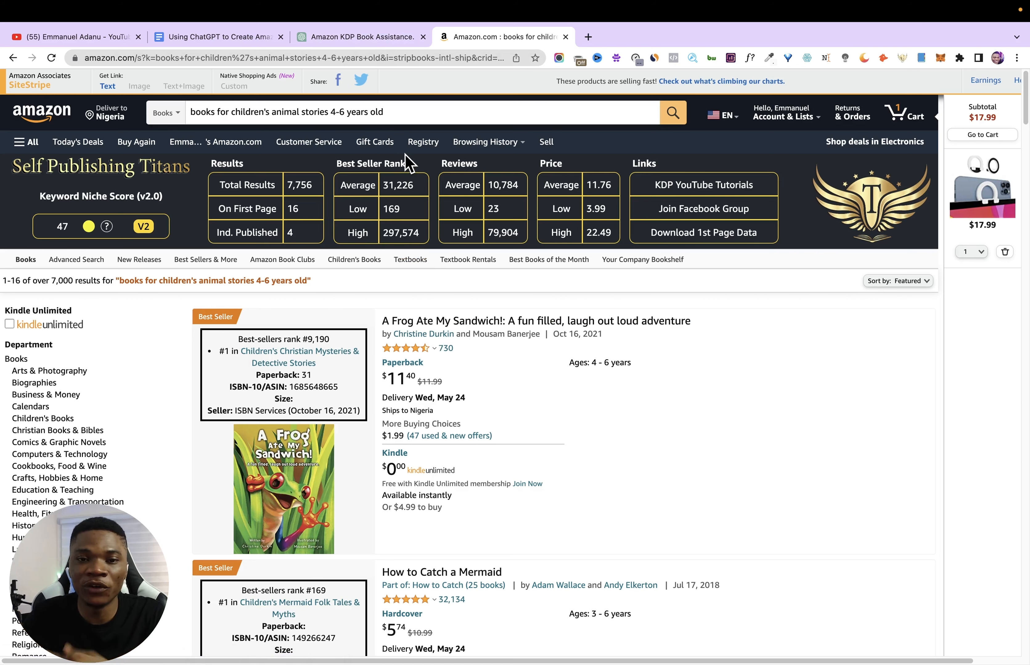
- Copy "children's animal stories 4-6 years old" from the Amazon query onto the Google Docs document's second page, with blank lines below
left_click(250, 117)
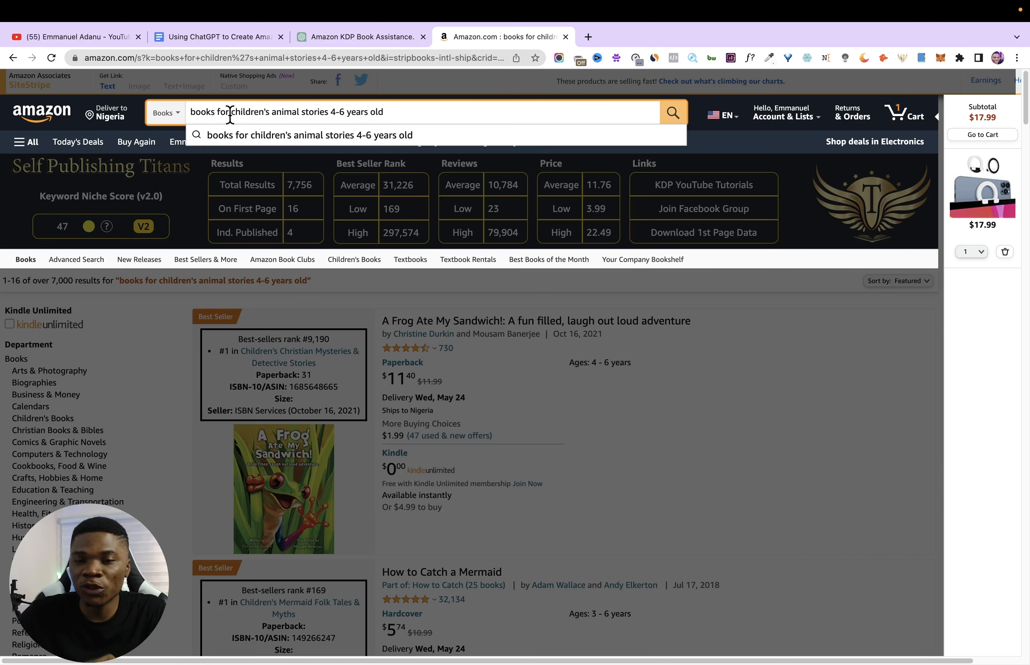
left_click(240, 112)
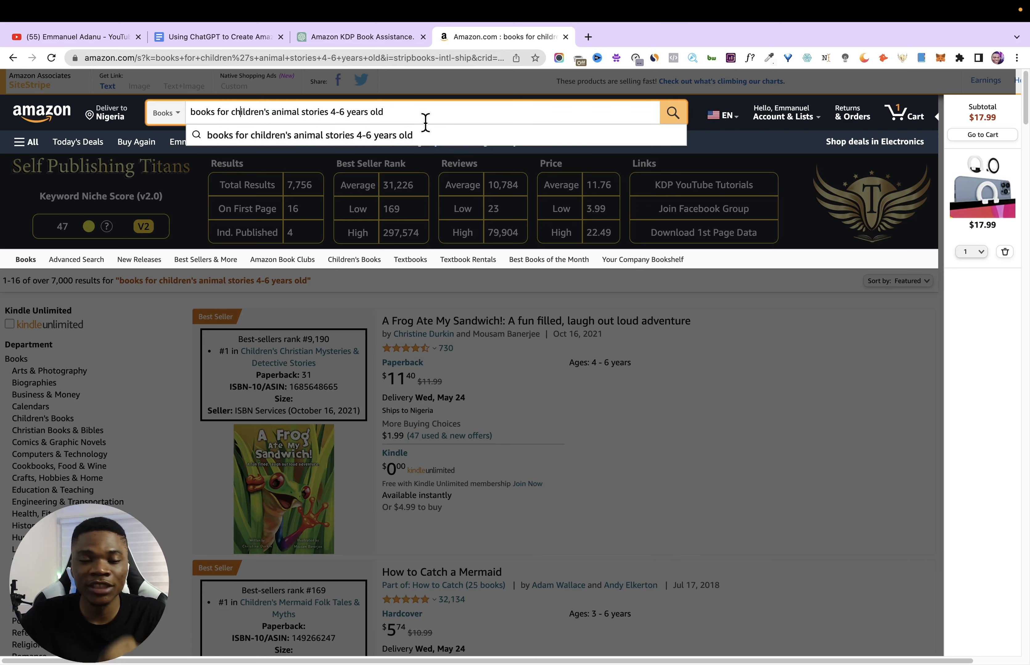
left_click_drag(389, 114, 233, 108)
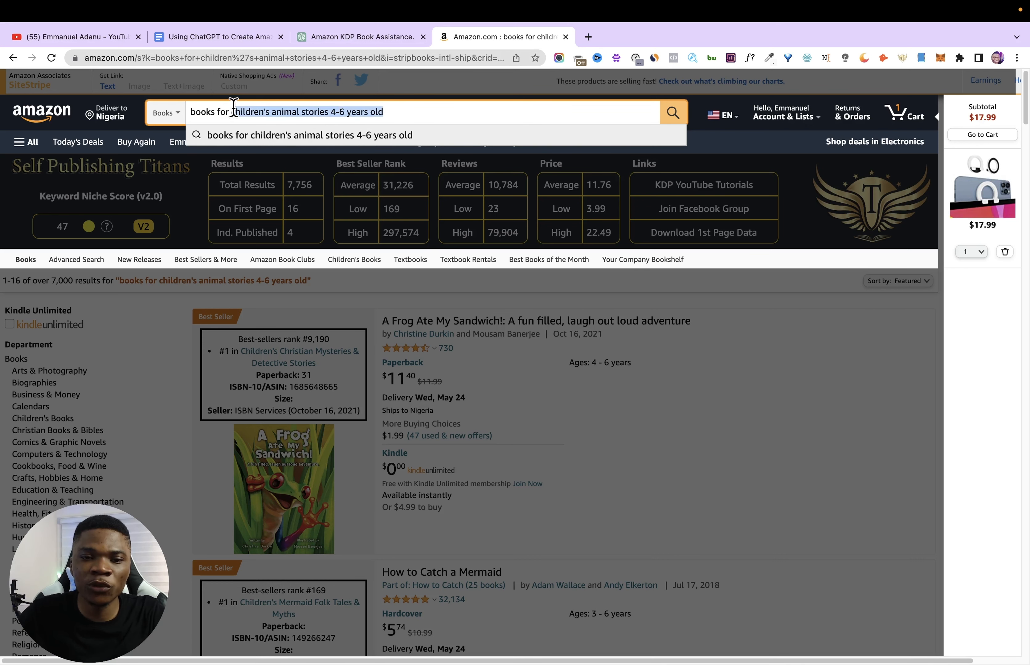
left_click(246, 38)
scroll(395, 512, "down", 10)
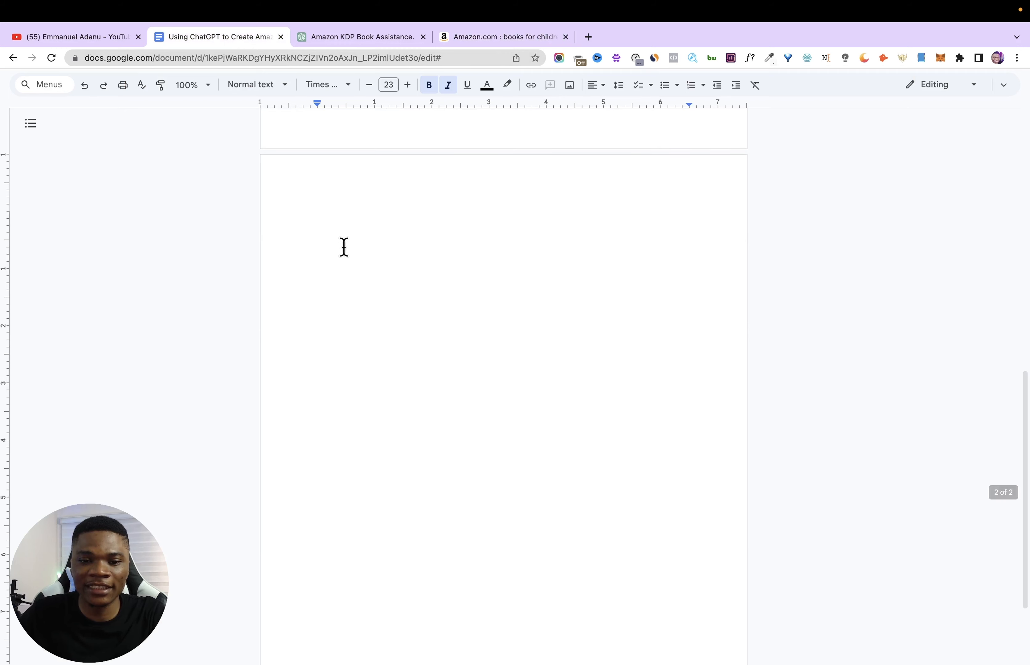
type("children's animal stories 4-6 years old")
key("Return")
key("Return")
key("Return")
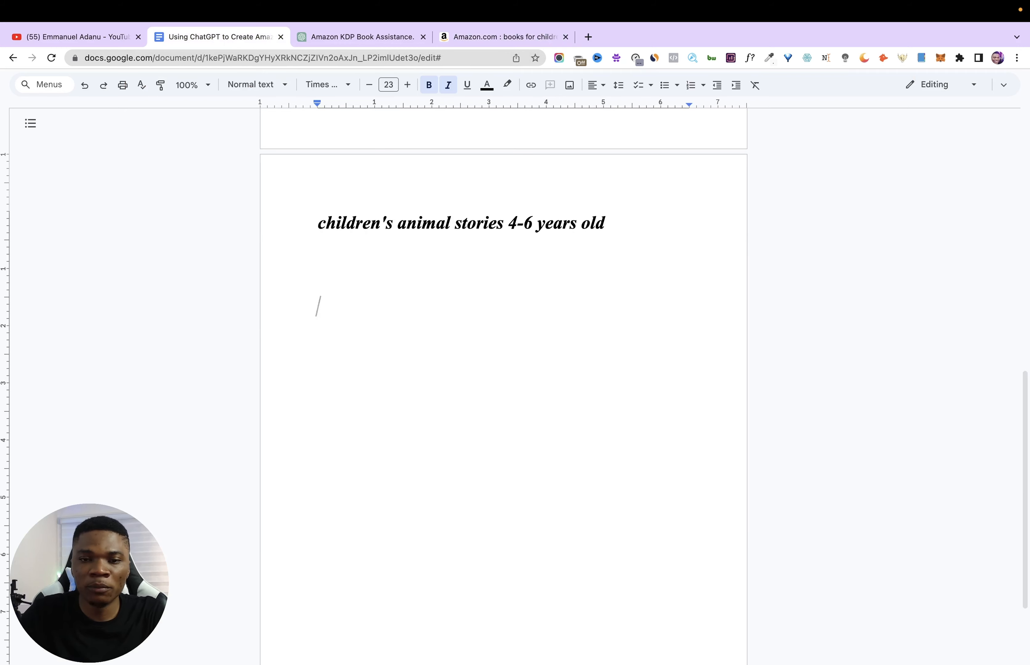
- Write the title "Bedtime Animal Stories for Kids Ages 4-8:" below the pasted keyword and remove its italics
type("Be")
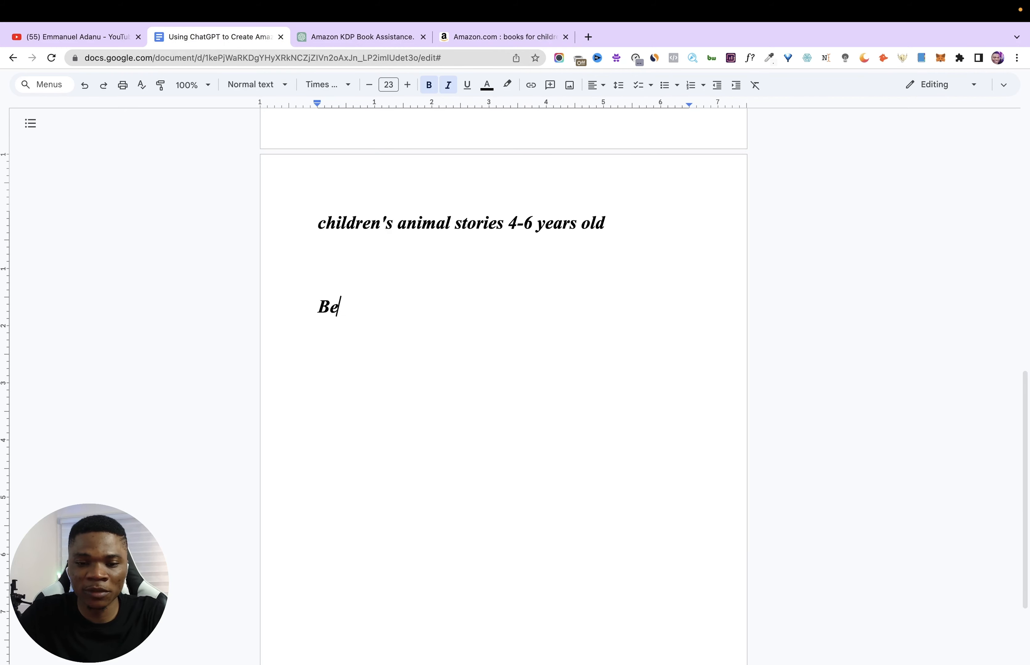
type("dtime Animal Stories for Kids Ages 4-8")
left_click_drag(319, 311, 698, 319)
key("ctrl+i")
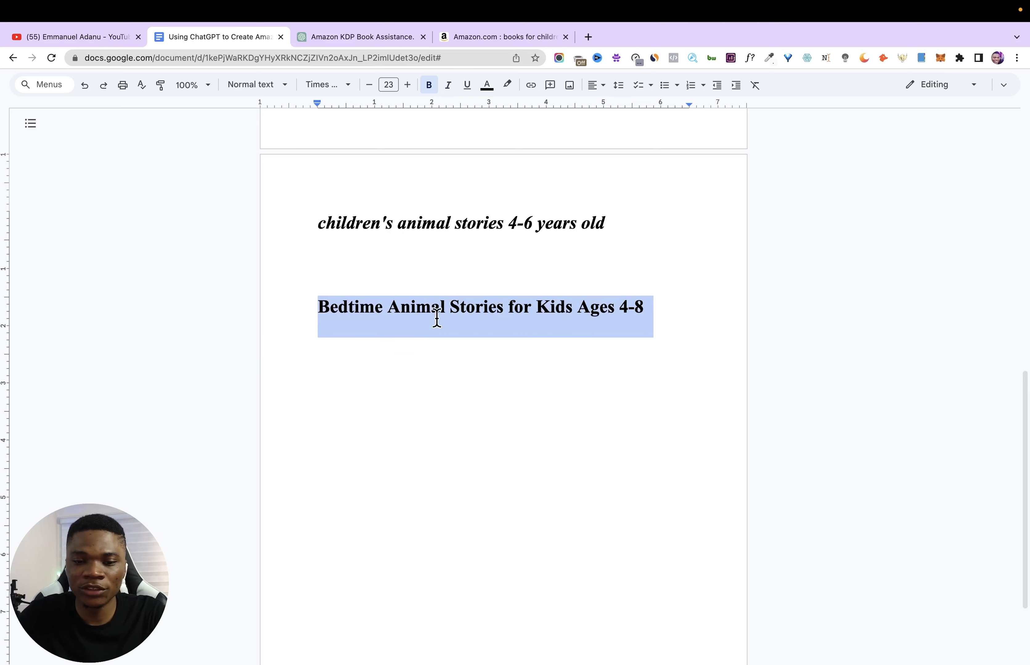
left_click(315, 337)
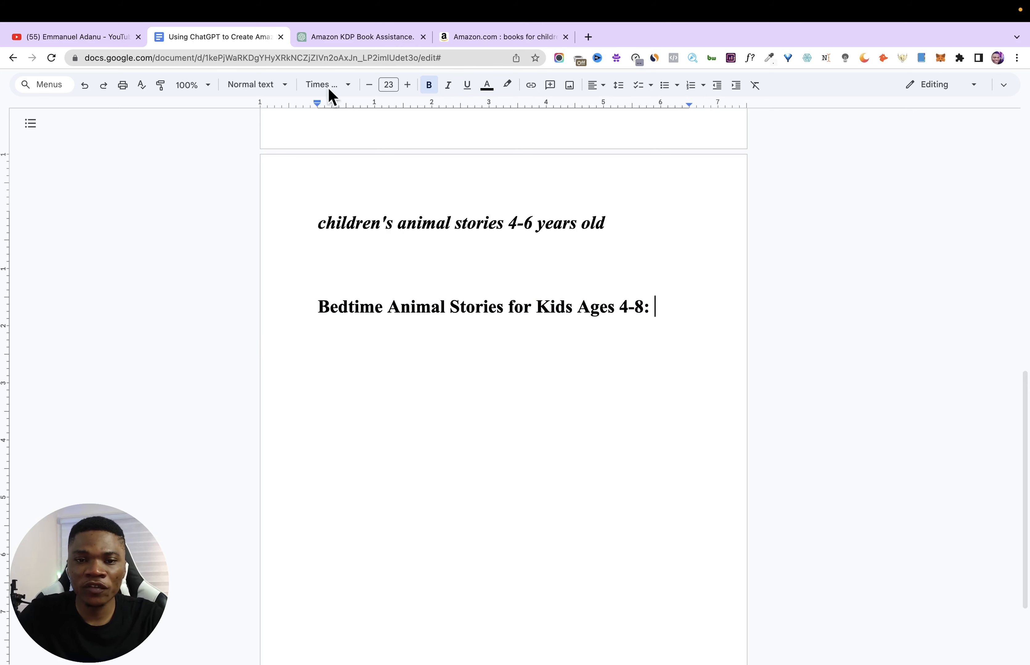
- Copy "Heartwarming and thought-provoking tales told from the perspective of animals" from ChatGPT idea 19 and paste it after the Google Docs title's colon
left_click(341, 38)
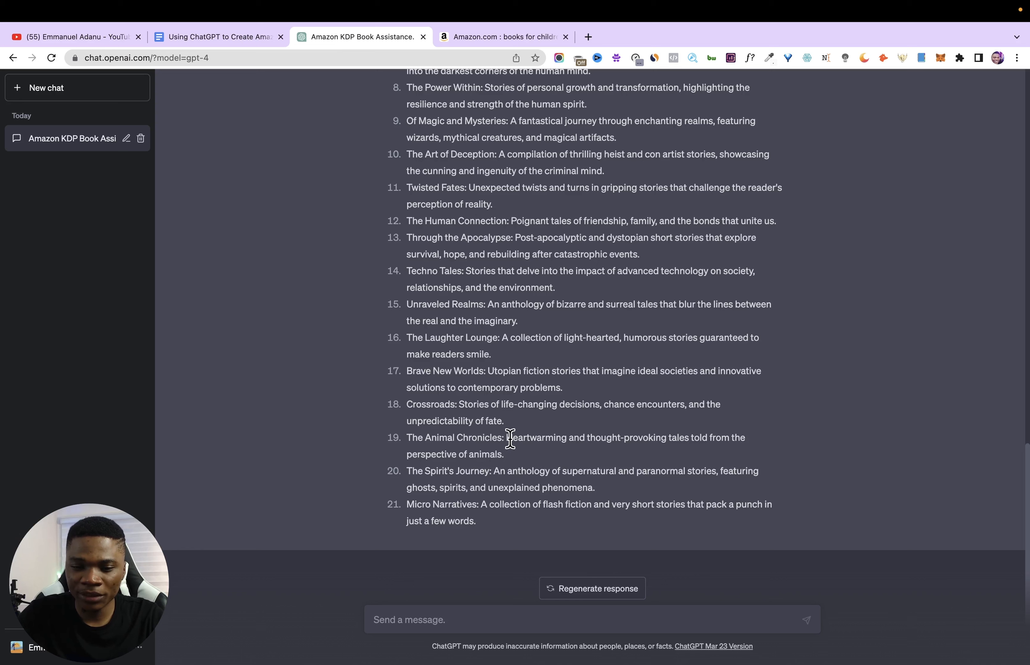
left_click_drag(508, 439, 515, 458)
left_click(230, 36)
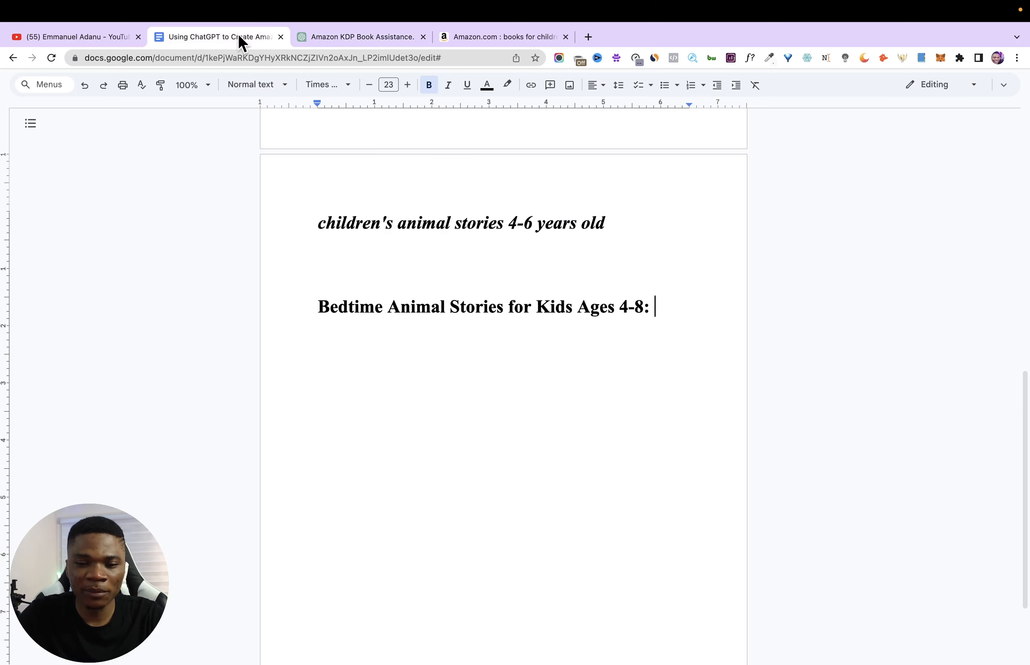
left_click(664, 301)
type("heartwarming and thought-provoking tales told from the perspective of animals.")
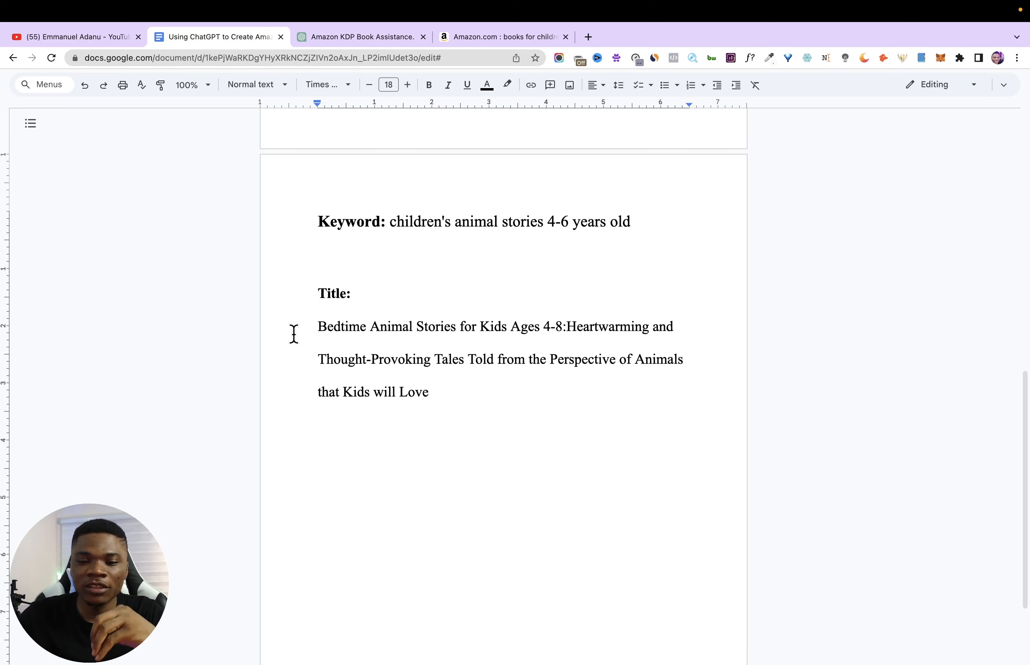
- Insert a space before "Heartwarming" in the title and select the complete title through "that Kids will Love"
left_click_drag(319, 327, 571, 332)
double_click(570, 327)
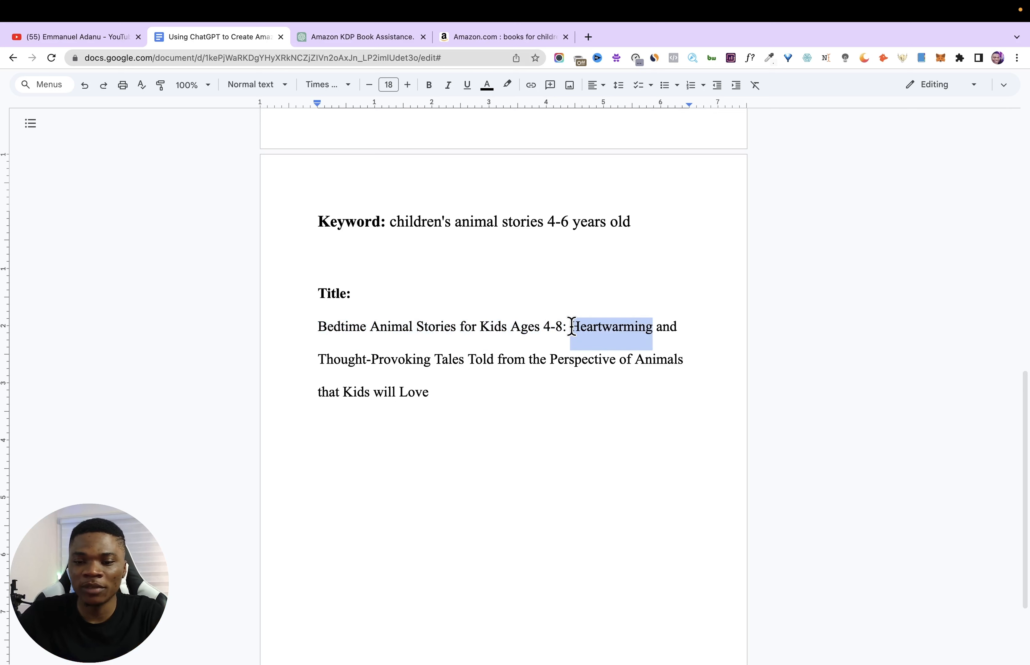
double_click(571, 327)
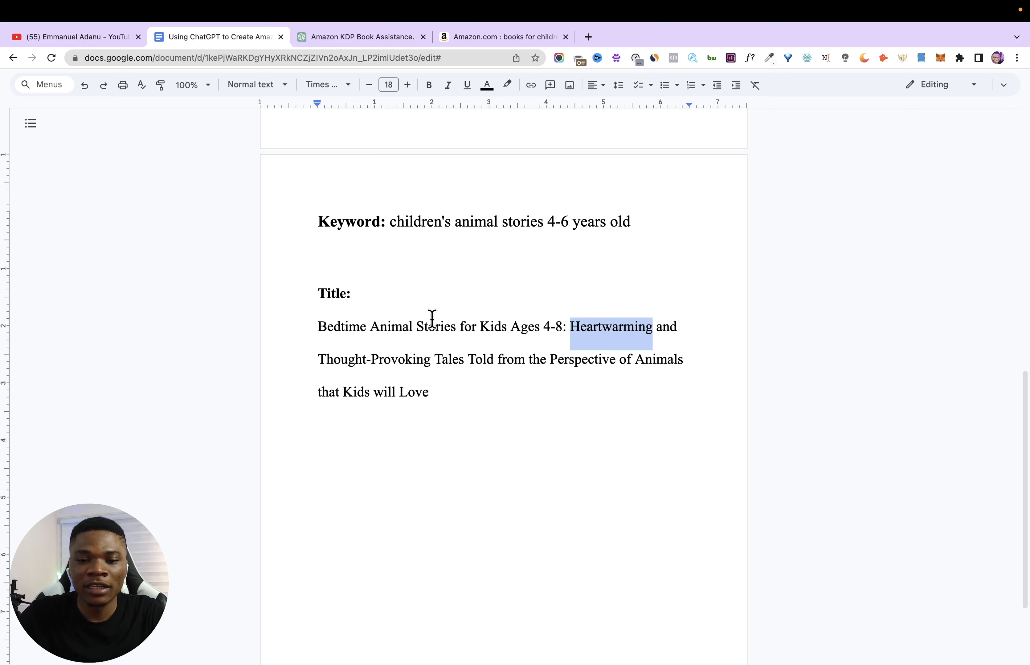
left_click_drag(298, 329, 448, 385)
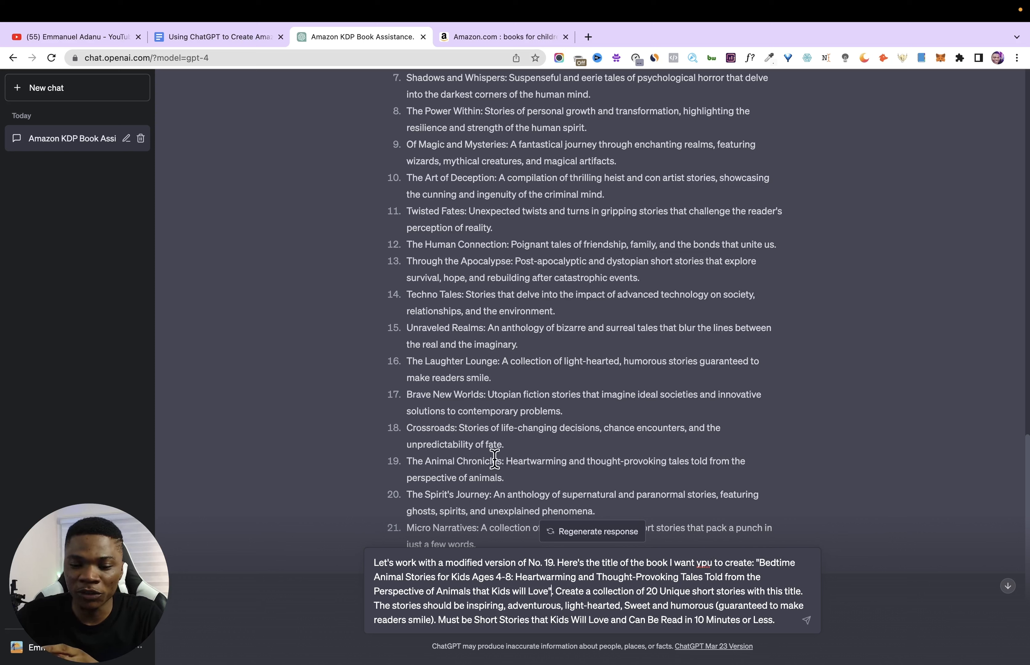
- Switch to ChatGPT, correct "ypu" to "you" in the 20-story prompt and submit it, following up with "continue" when the list stops
right_click(704, 564)
left_click(749, 359)
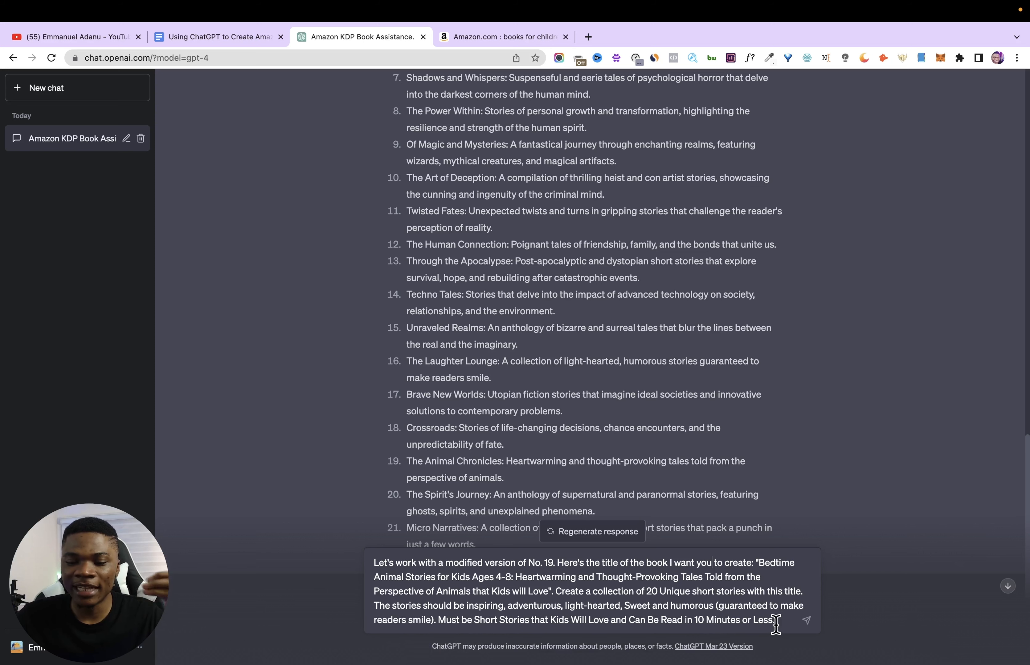
left_click(804, 622)
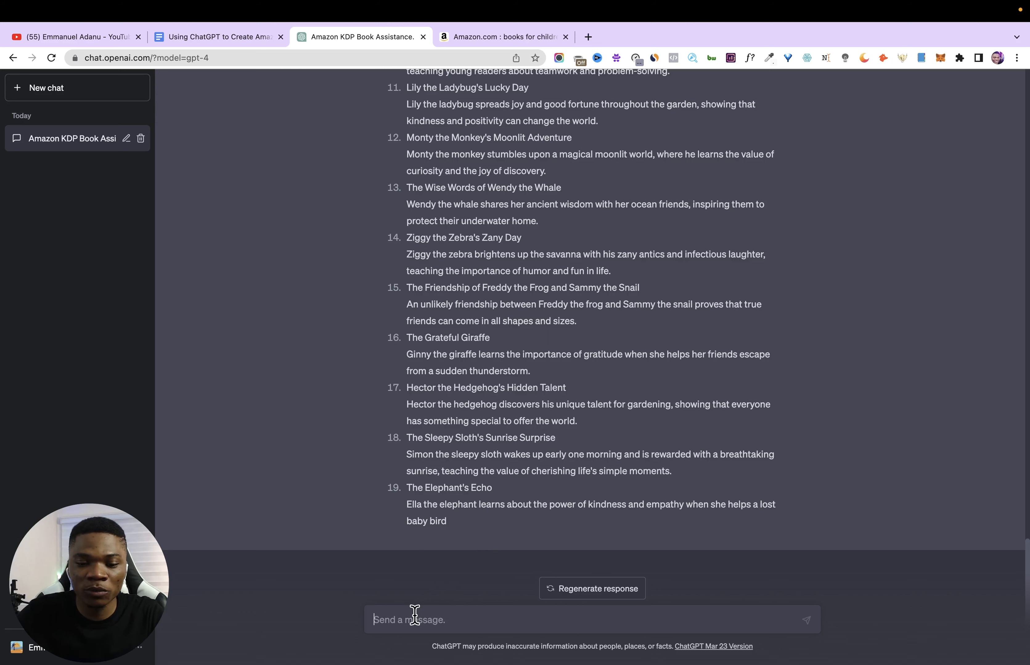
type("continue")
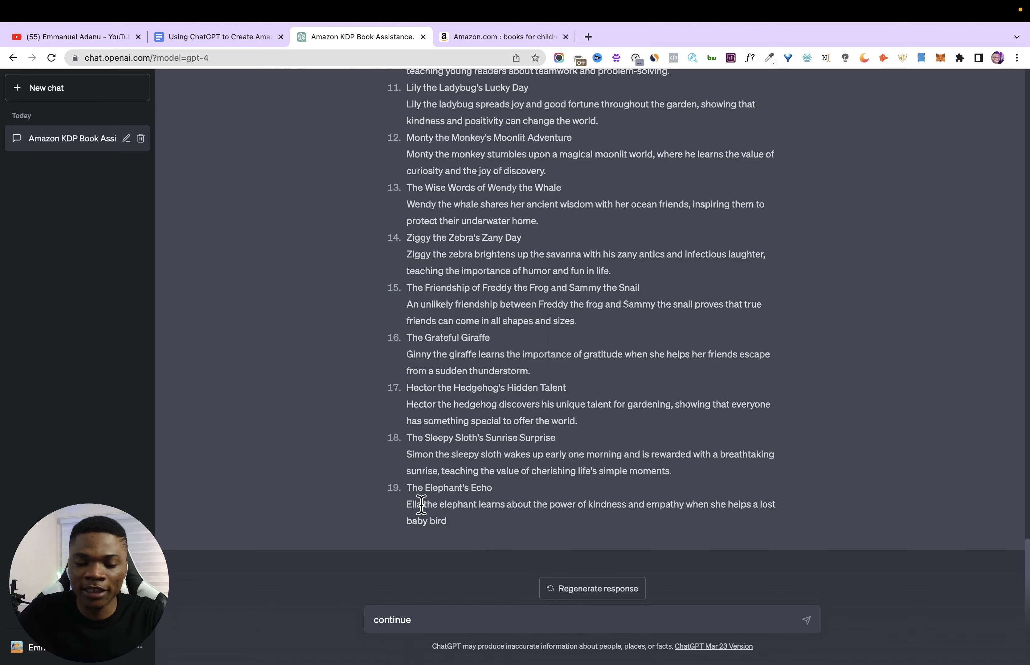
key("Return")
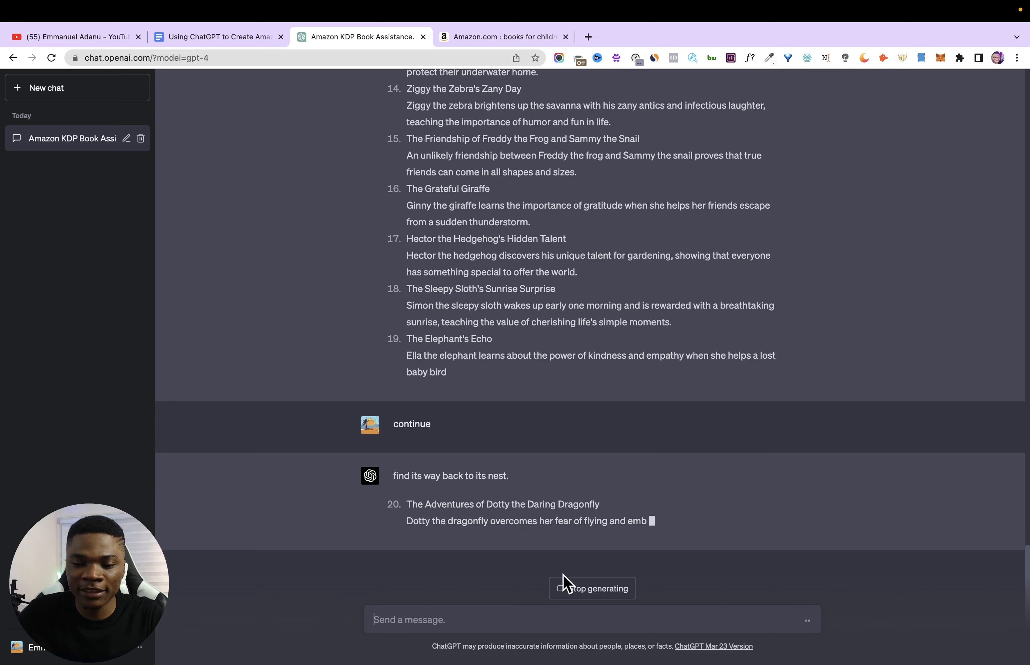
- Review the generated short story titles and summaries in the ChatGPT responses
scroll(502, 359, "up", 14)
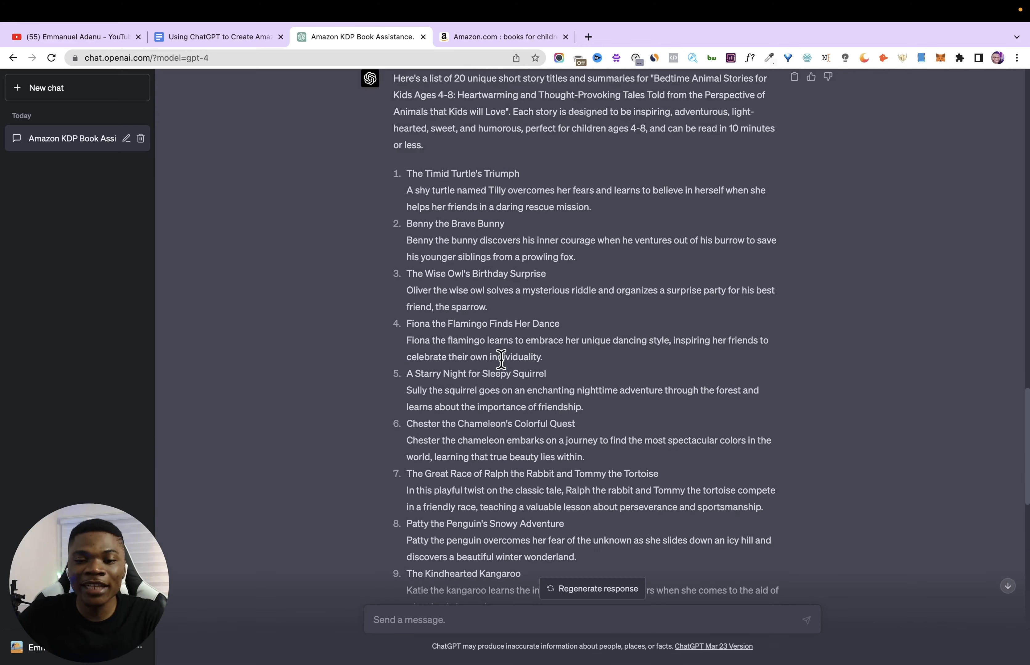
scroll(504, 357, "down", 4)
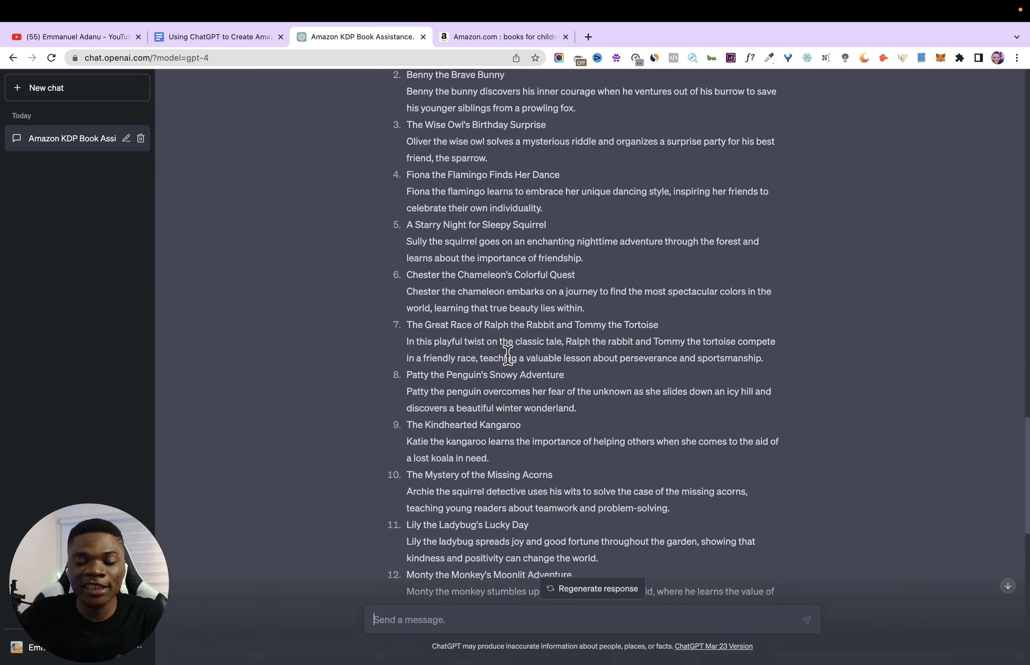
scroll(506, 348, "down", 5)
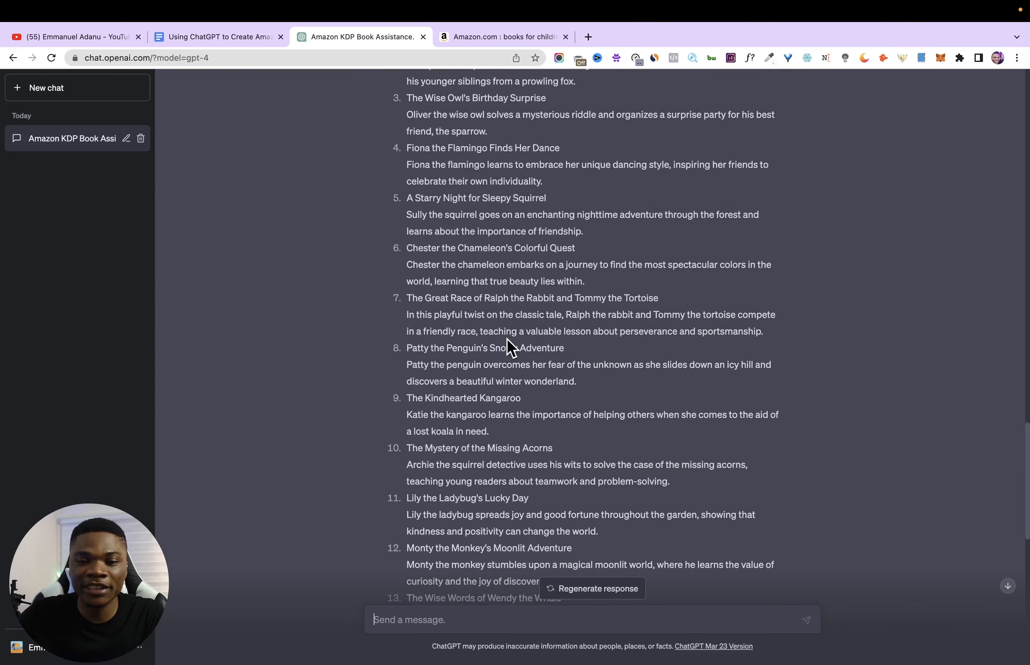
scroll(433, 361, "down", 20)
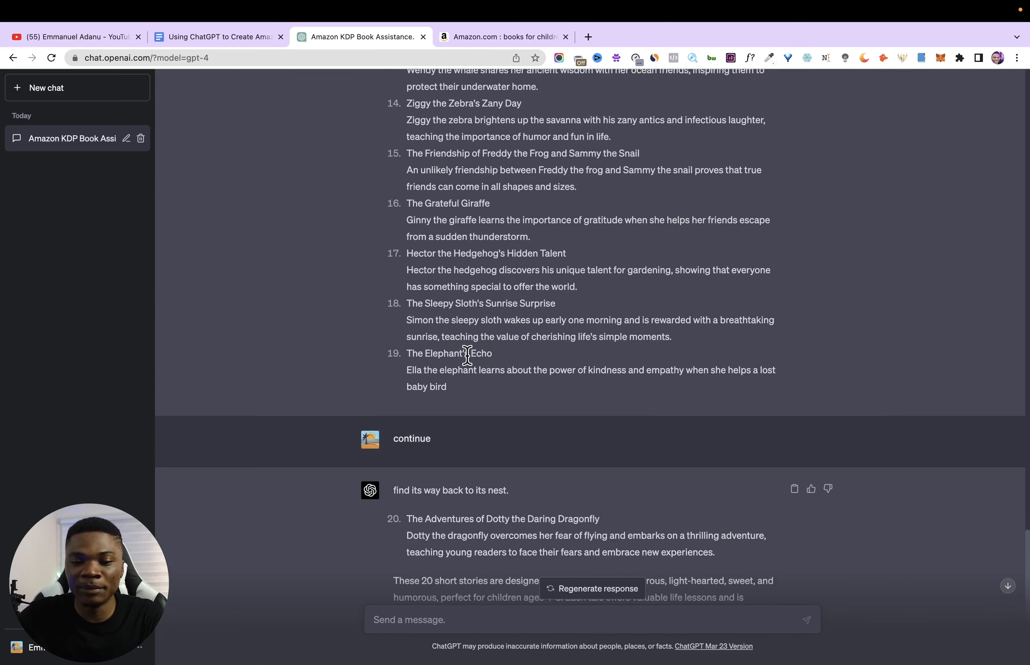
scroll(480, 347, "up", 20)
scroll(396, 244, "up", 10)
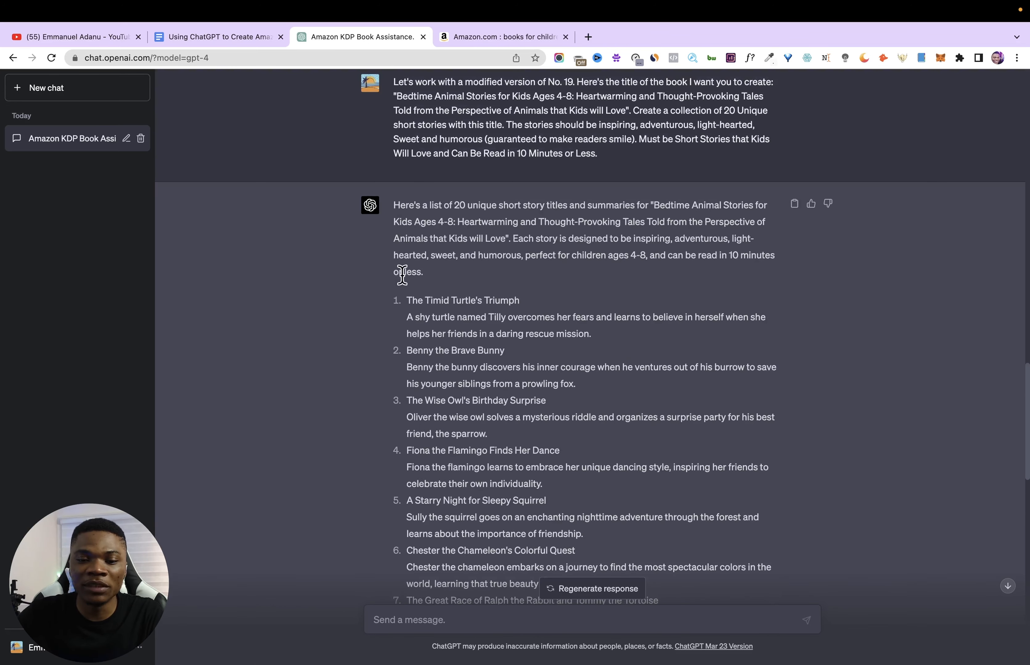
scroll(434, 405, "down", 6)
scroll(439, 402, "up", 7)
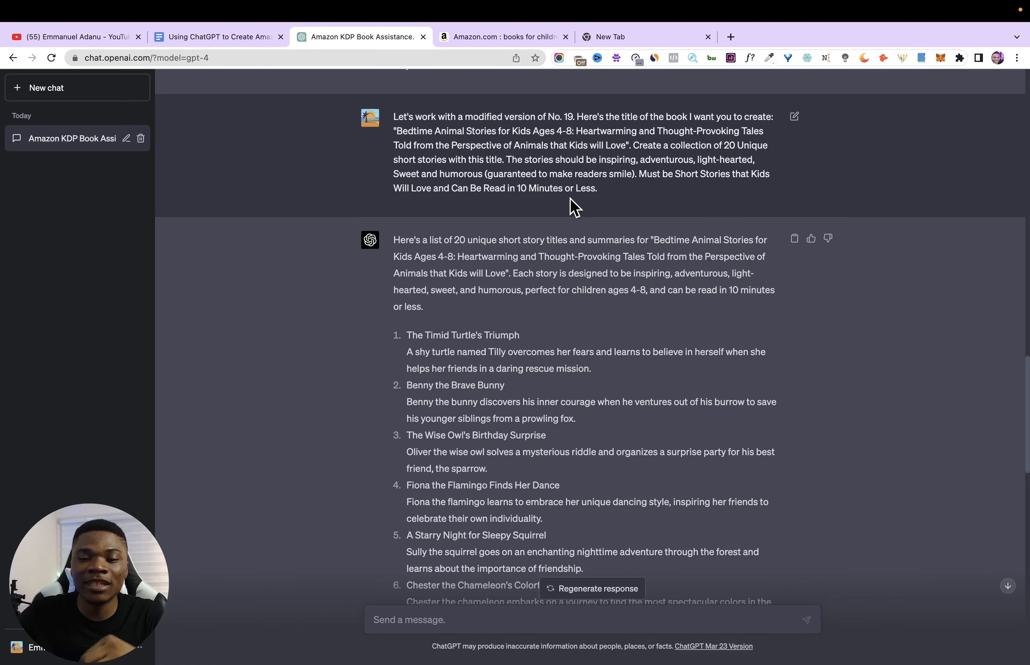
- Paste the ChatGPT story list into a new blank Google Docs document and delete its introductory paragraph
left_click(636, 40)
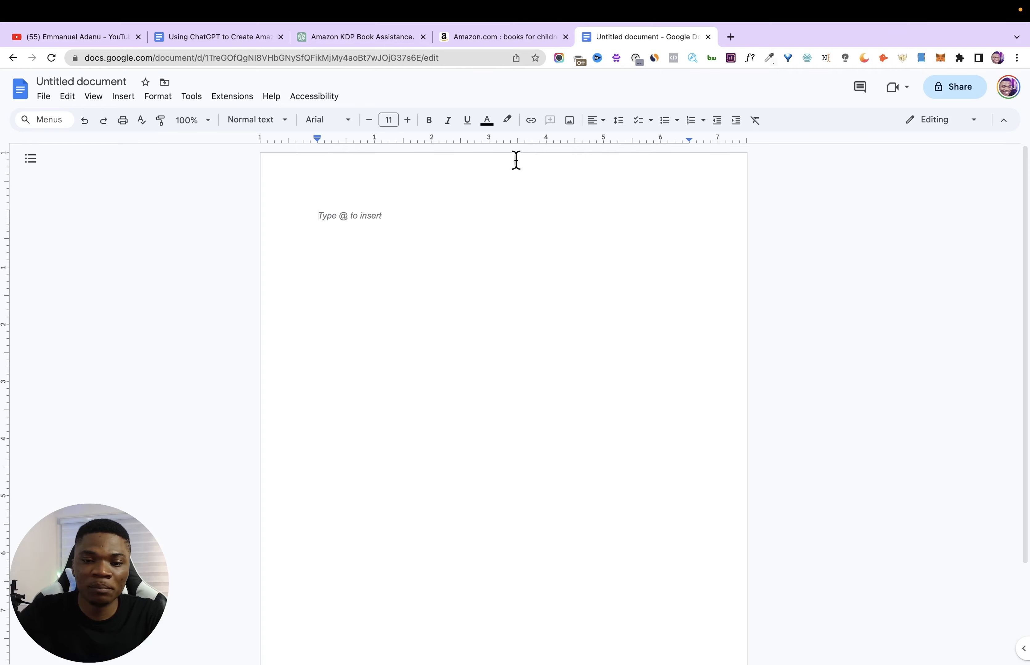
key("super+v")
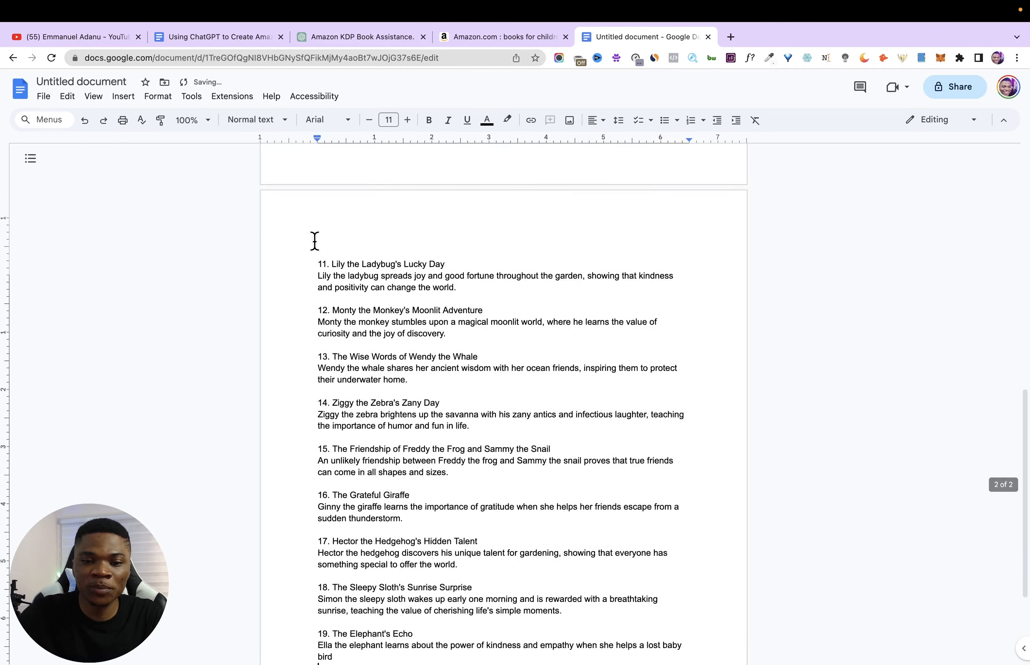
scroll(315, 240, "up", 10)
triple_click(319, 233)
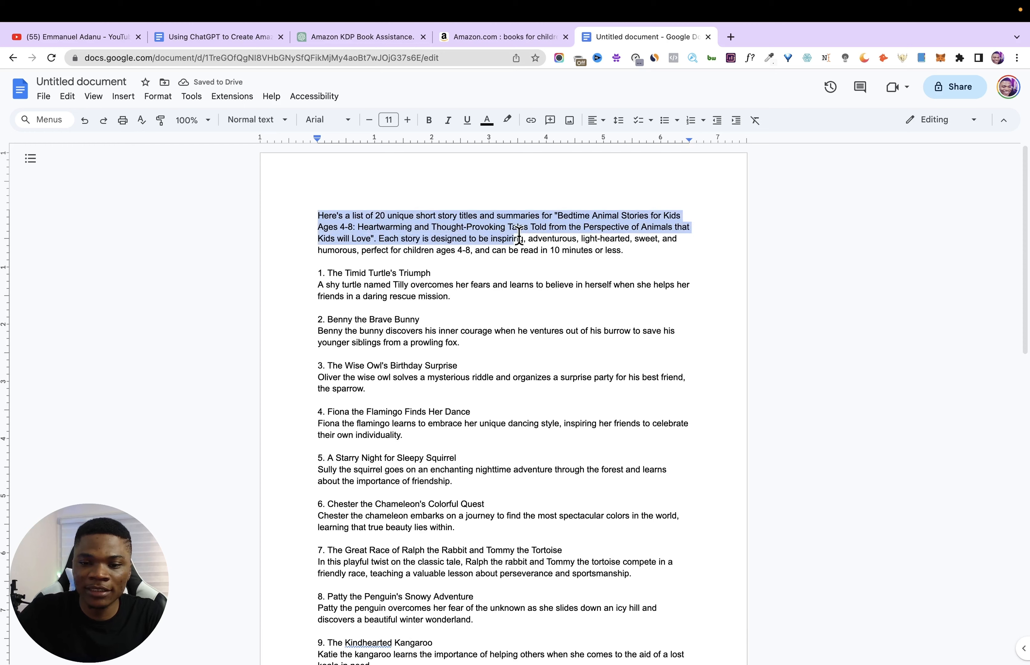
key("BackSpace")
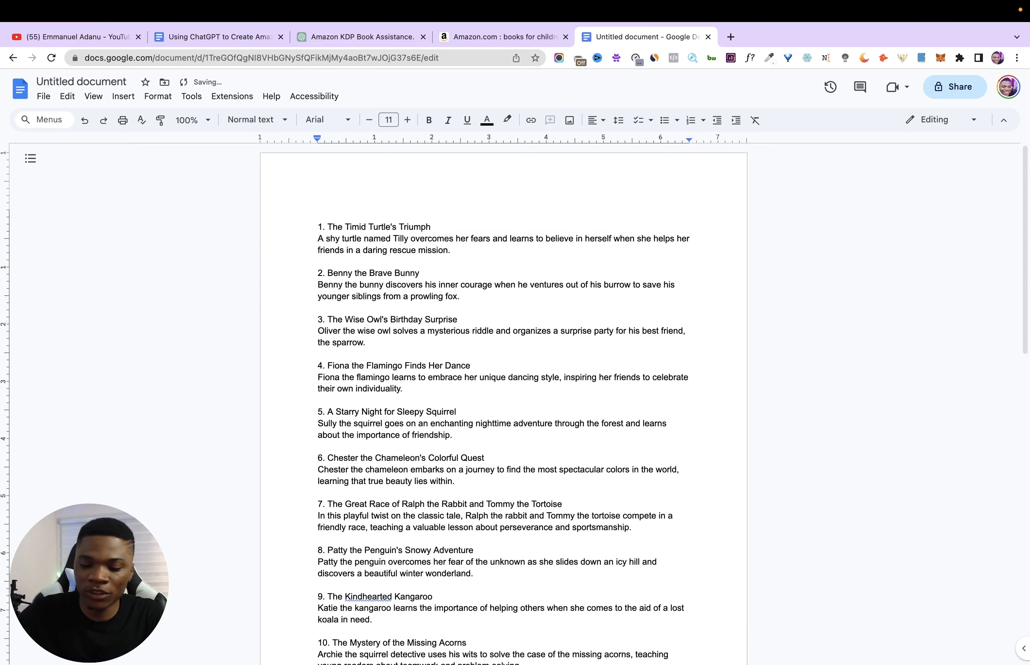
- Copy ChatGPT's continued response and append it after story 19 in the new document, leaving out the closing paragraph
scroll(542, 333, "down", 15)
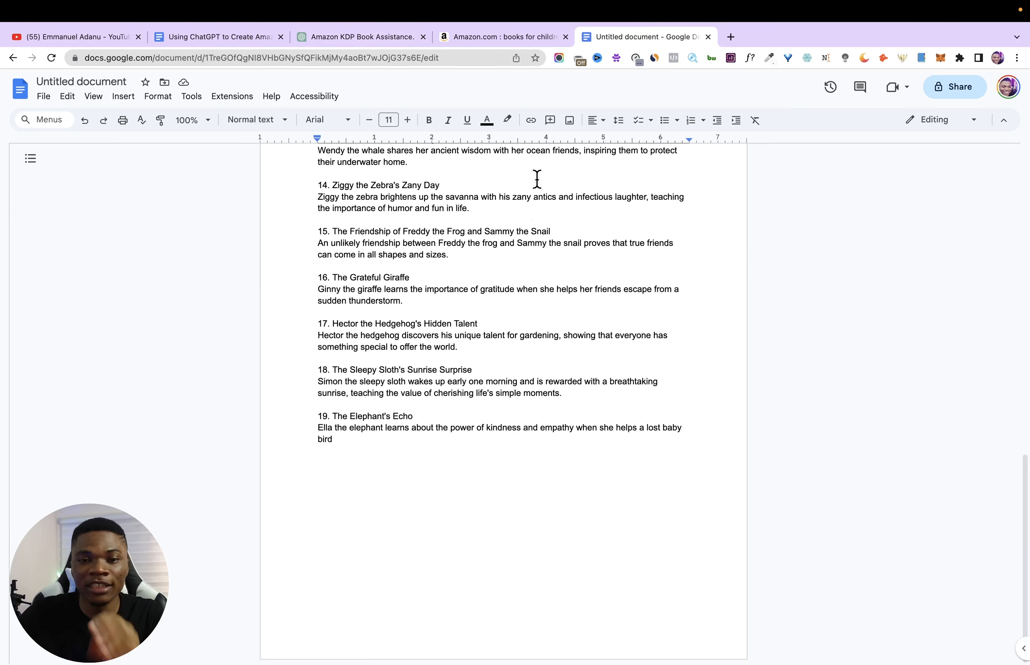
left_click(380, 43)
scroll(432, 259, "down", 10)
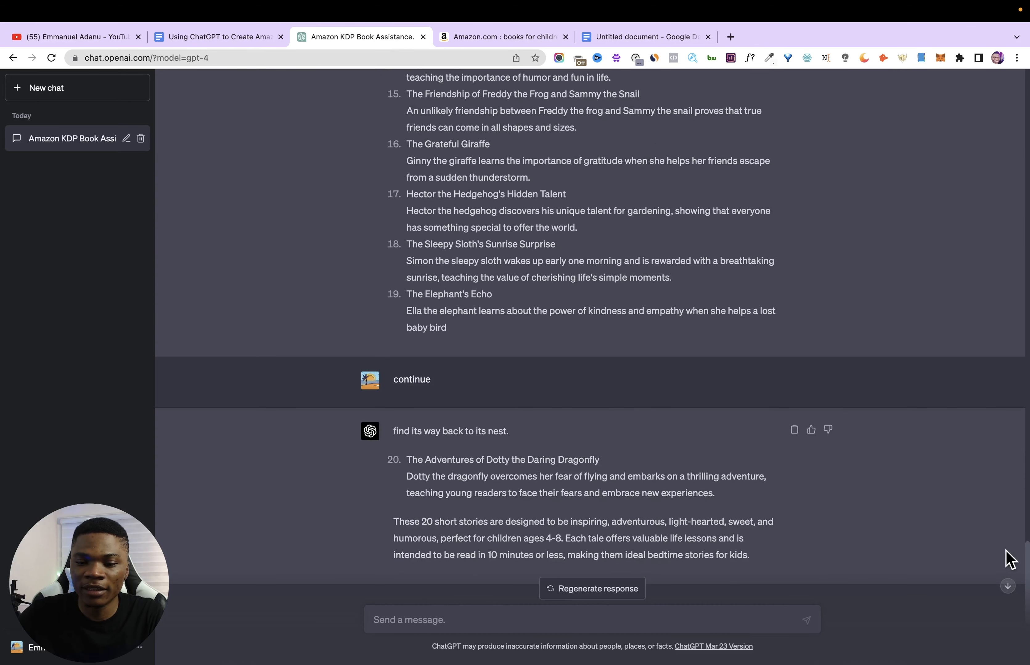
left_click(794, 430)
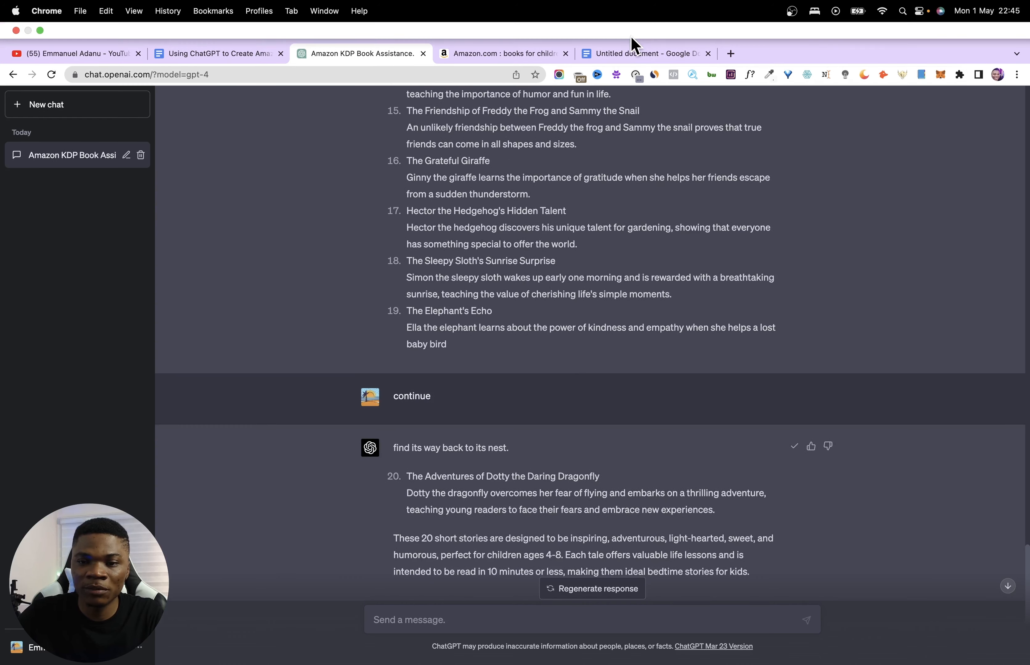
left_click(630, 37)
key("super+v")
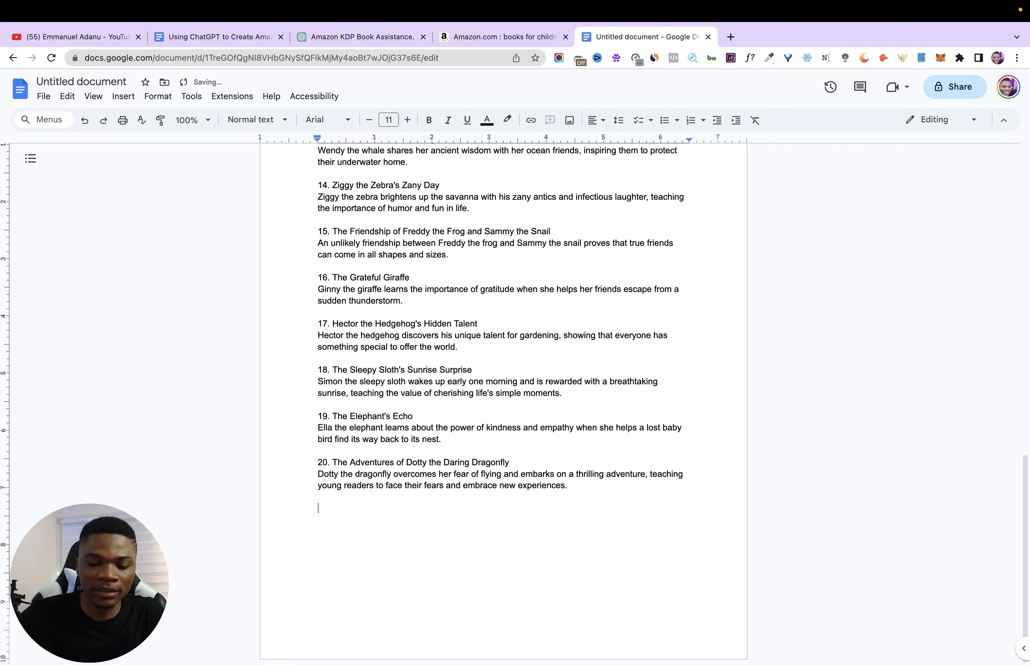
- Check the available paper sizes in the page setup and confirm Letter (8.5" x 11") for the whole document
scroll(426, 322, "up", 15)
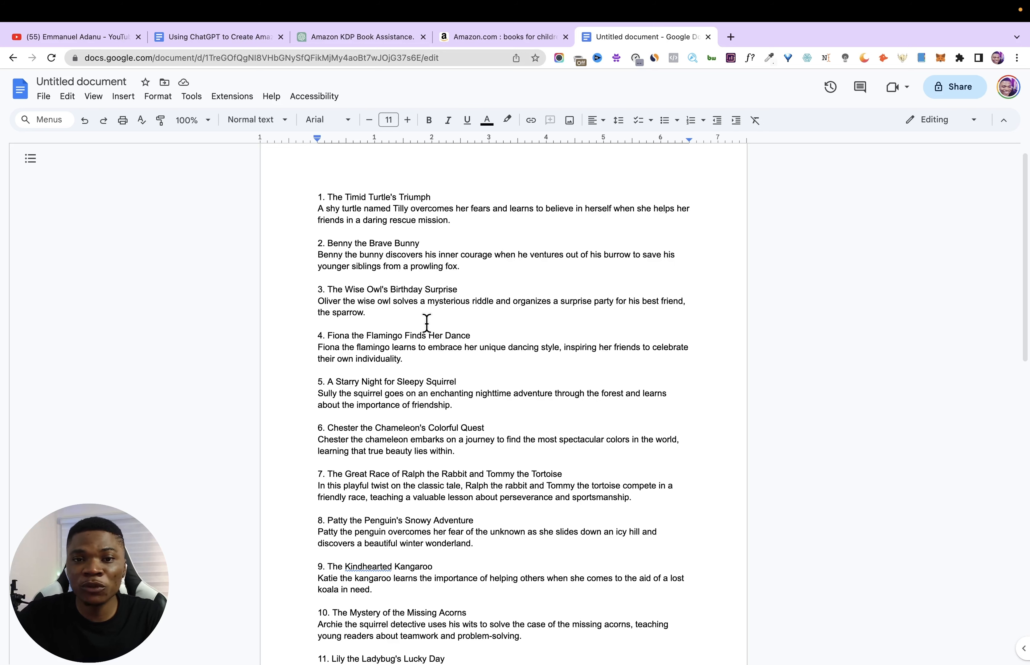
left_click(43, 96)
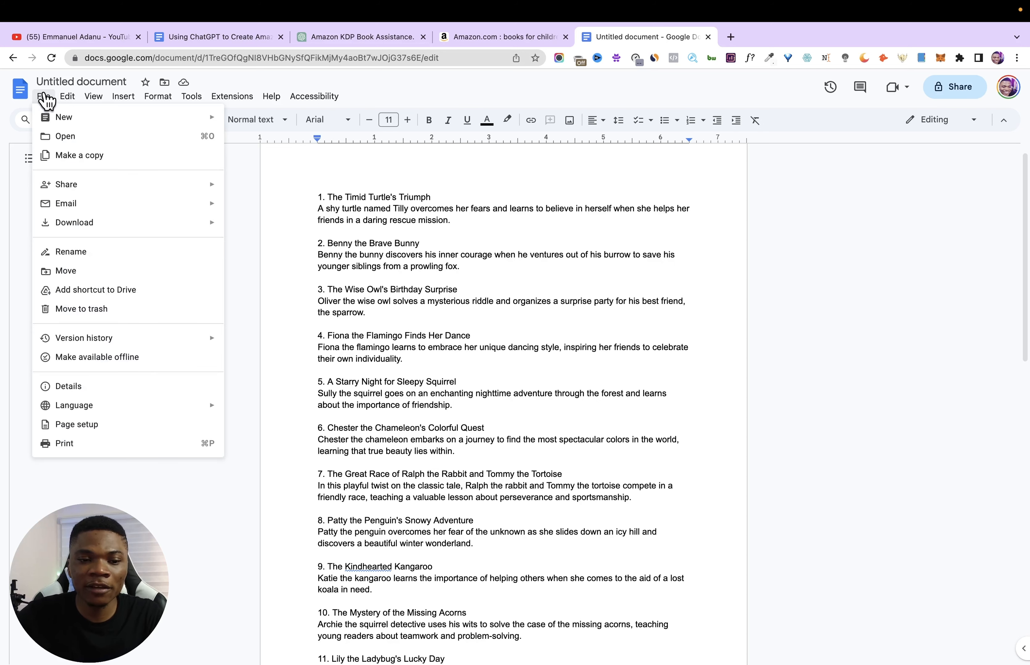
left_click(82, 424)
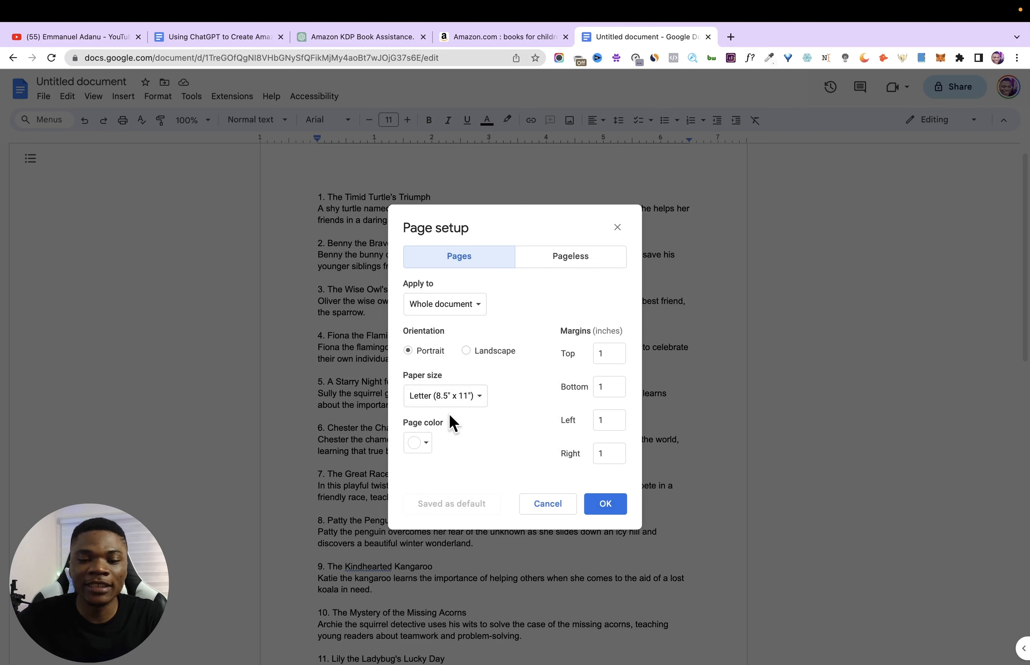
left_click(477, 405)
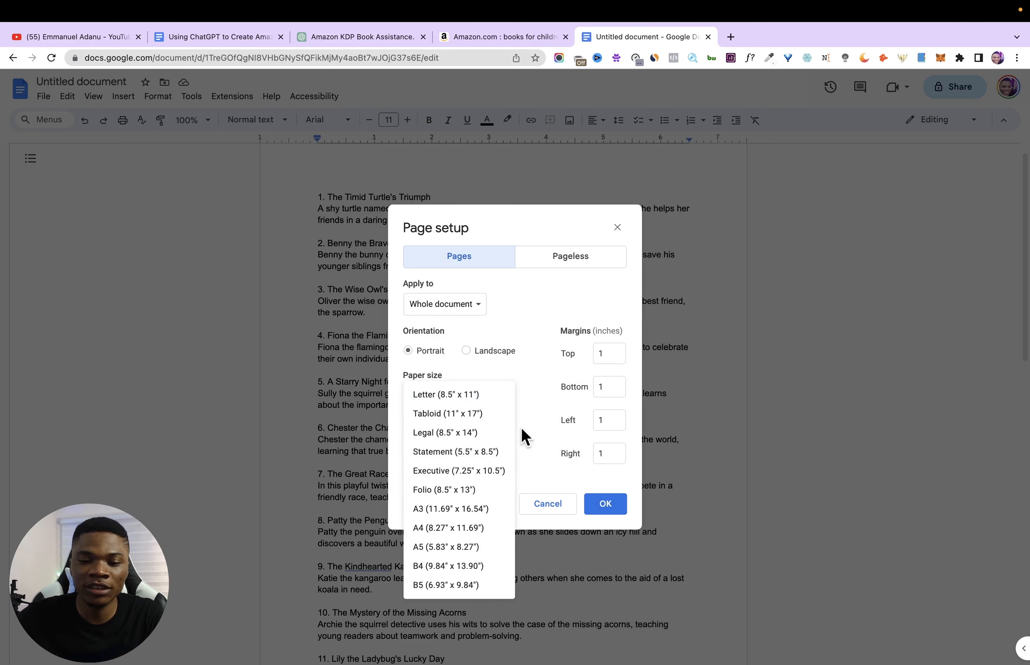
left_click(519, 395)
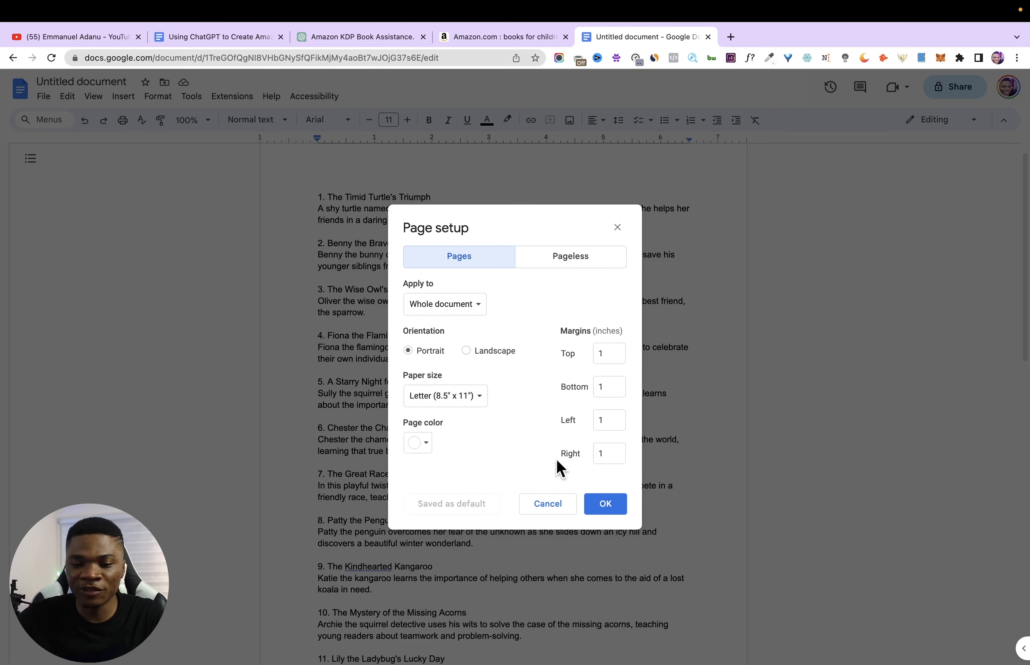
left_click(612, 508)
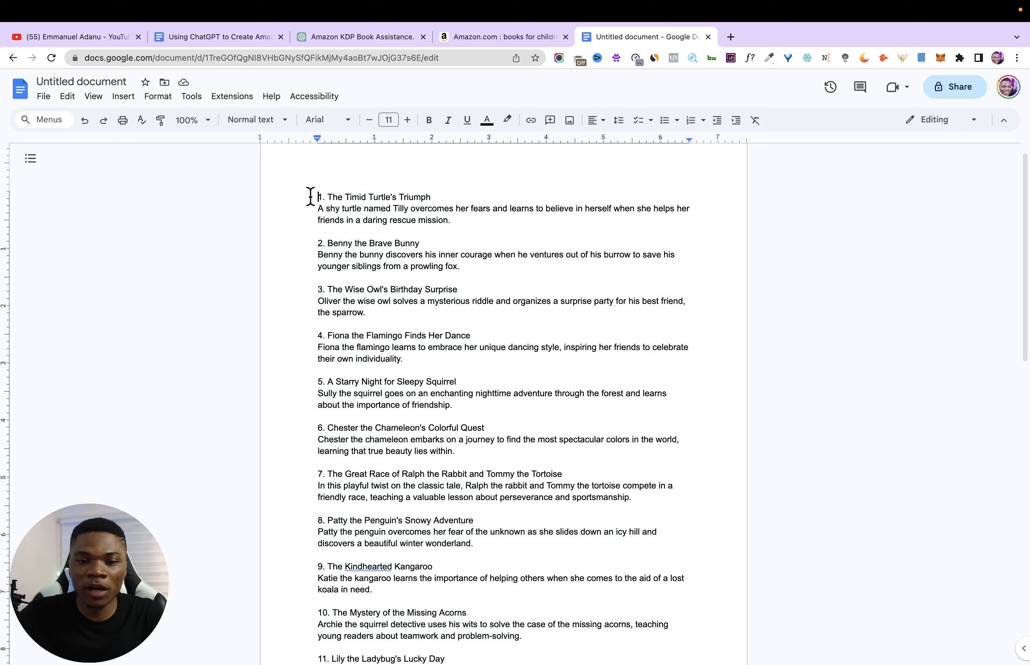
- Add the heading "CONTENT" above the first story and set the whole document's font to Merriweather
key("Return")
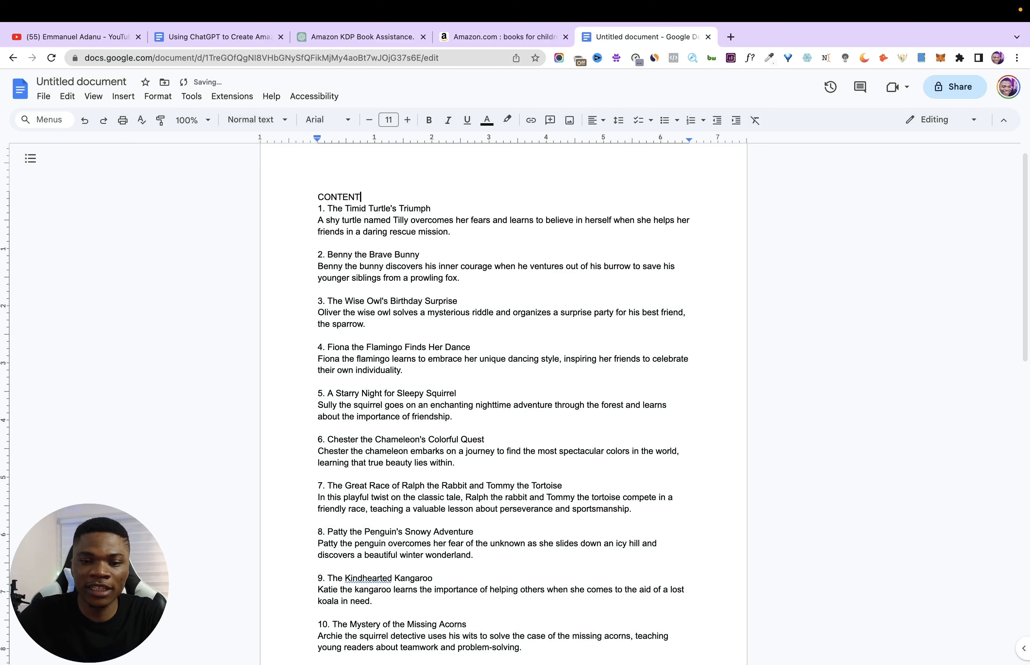
key("ctrl+a")
left_click(329, 119)
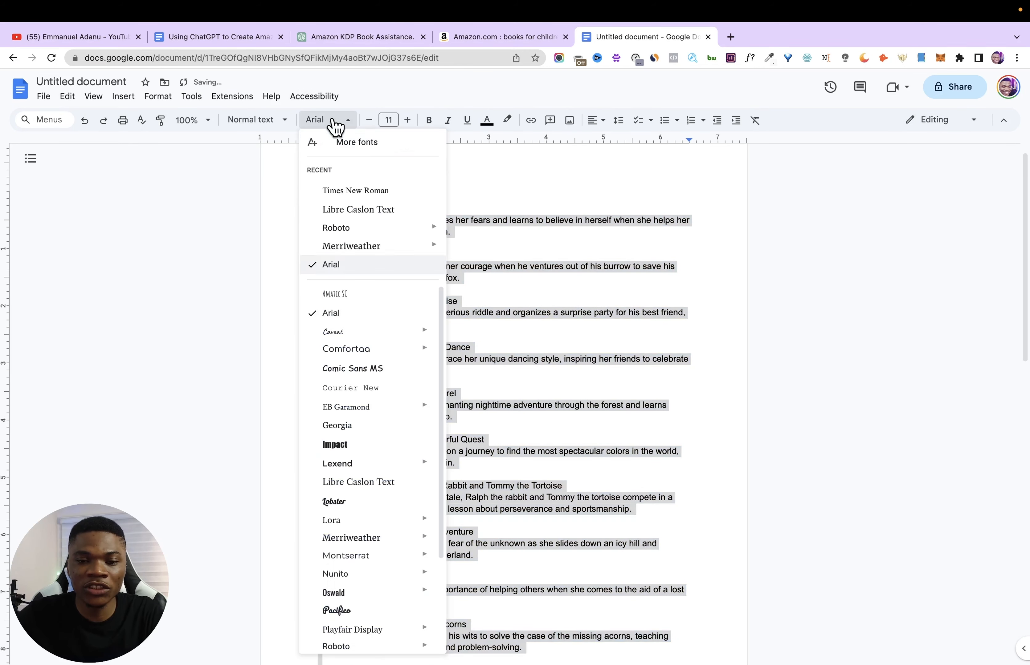
left_click(369, 251)
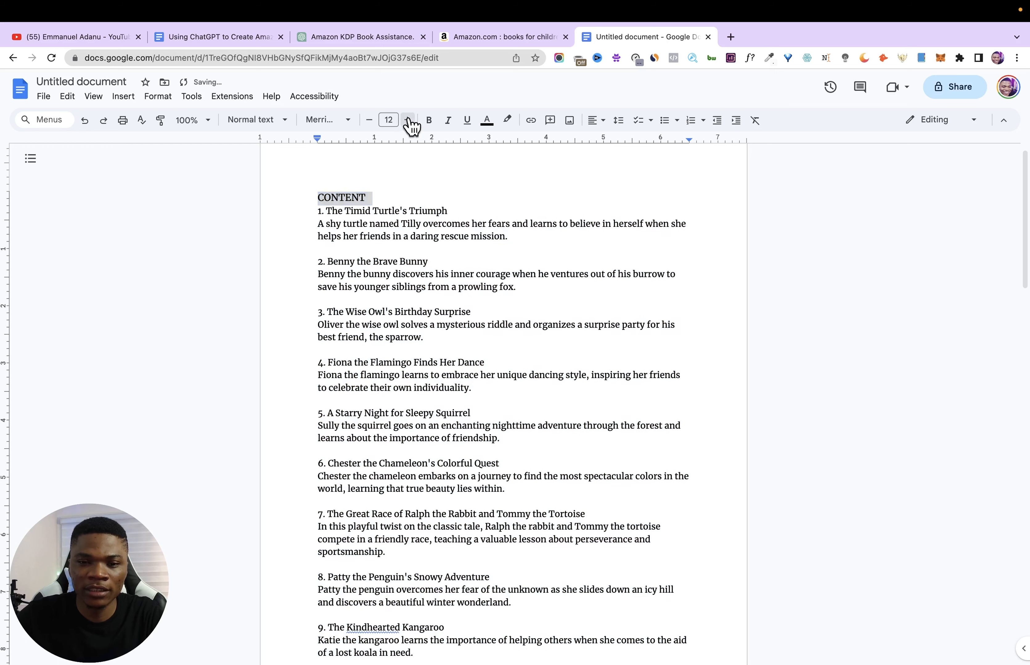
- Format the "CONTENT" heading as bold, centred 25 pt text
double_click(409, 120)
double_click(409, 119)
double_click(408, 120)
double_click(408, 120)
triple_click(409, 120)
double_click(408, 120)
left_click(428, 121)
key("ctrl+shift+e")
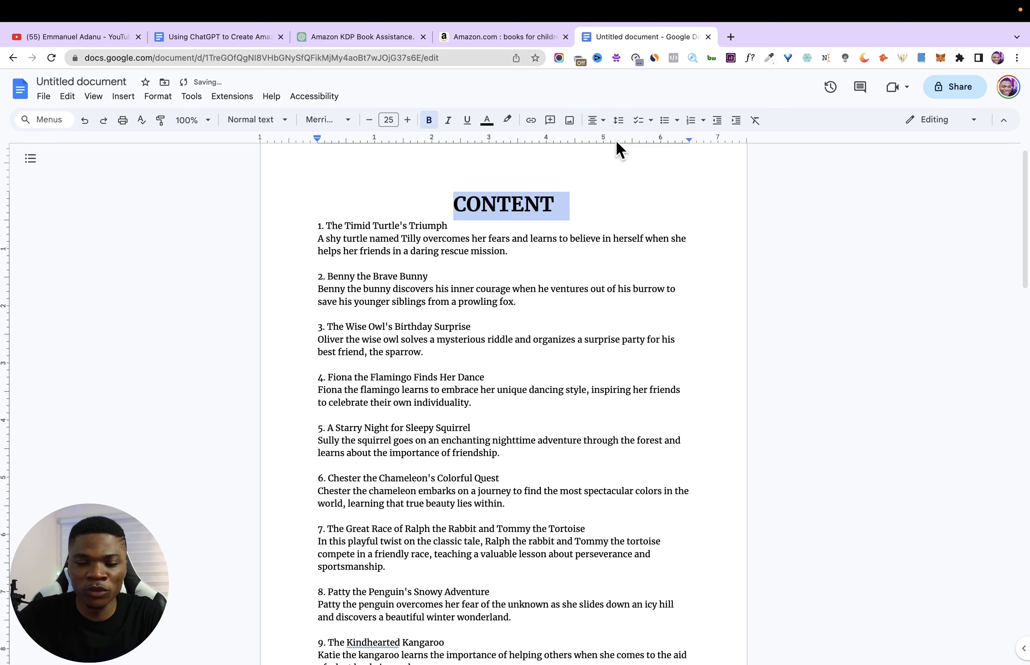
- Reduce the list to the 20 numbered story titles without summaries or blank lines, and set them to 16 pt
left_click_drag(301, 229, 482, 223)
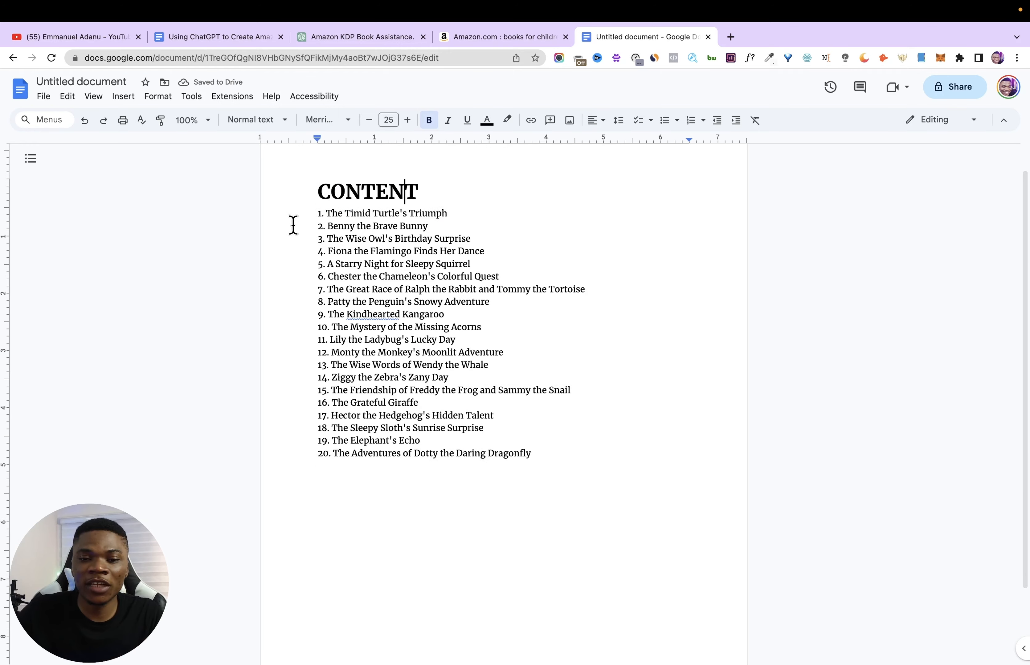
left_click_drag(304, 220, 537, 456)
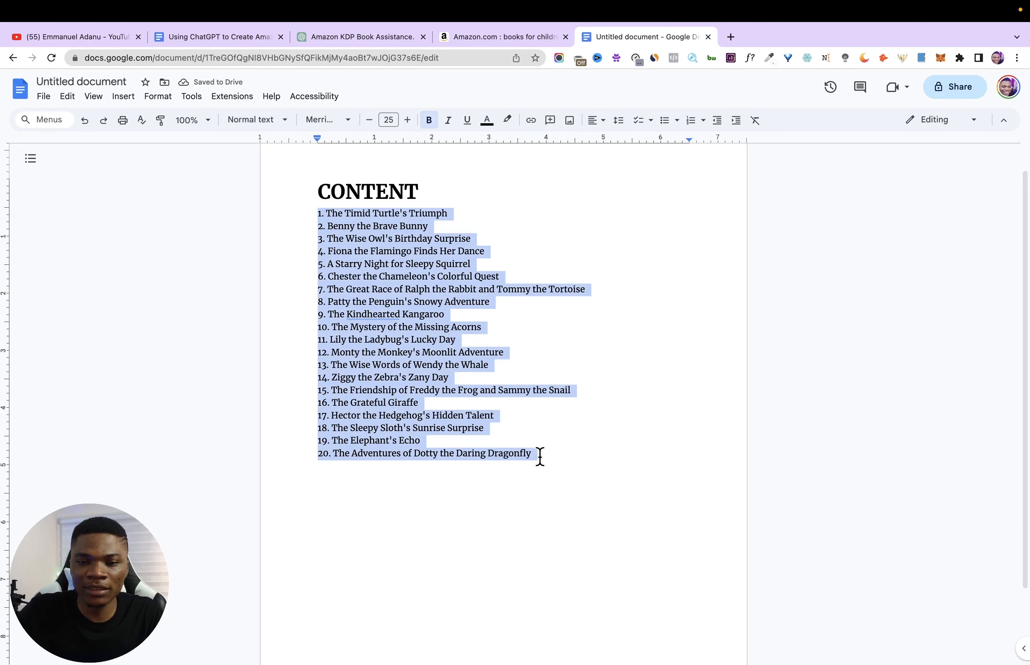
left_click(406, 120)
left_click(407, 120)
left_click(406, 120)
left_click(407, 120)
left_click(407, 120)
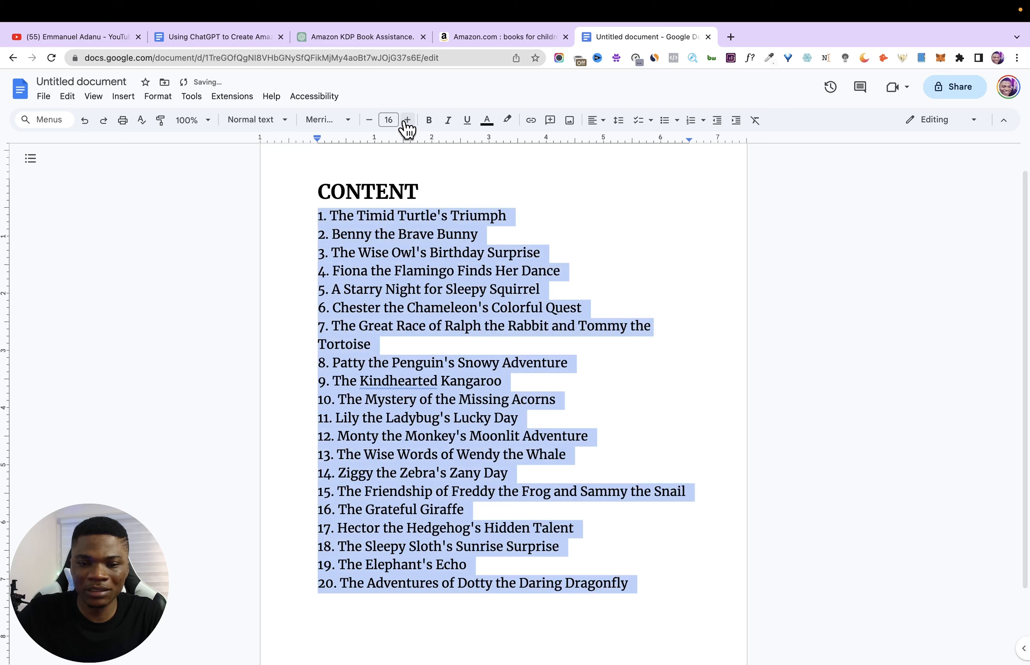
- Set the line spacing of the 20 story titles to double
left_click(618, 120)
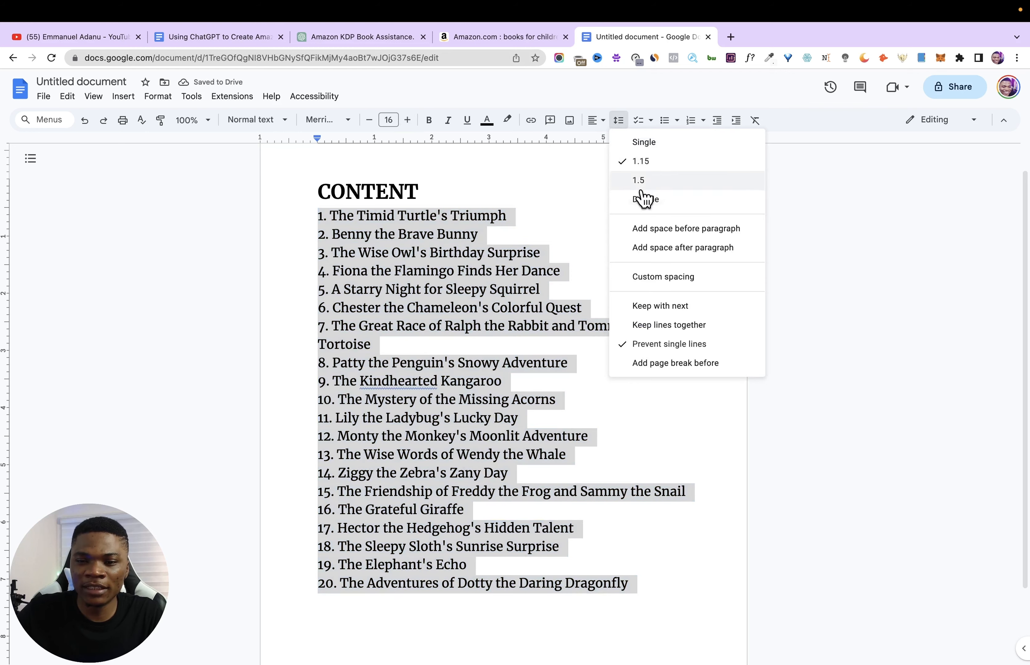
left_click(645, 200)
scroll(582, 262, "down", 5)
scroll(536, 310, "up", 5)
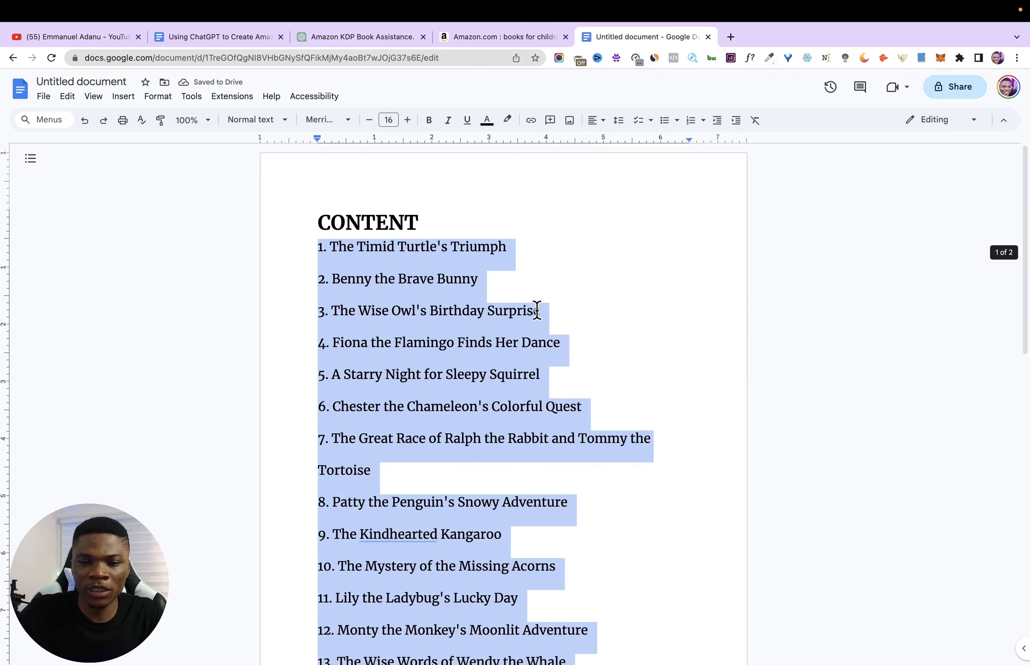
left_click(583, 209)
scroll(448, 312, "down", 10)
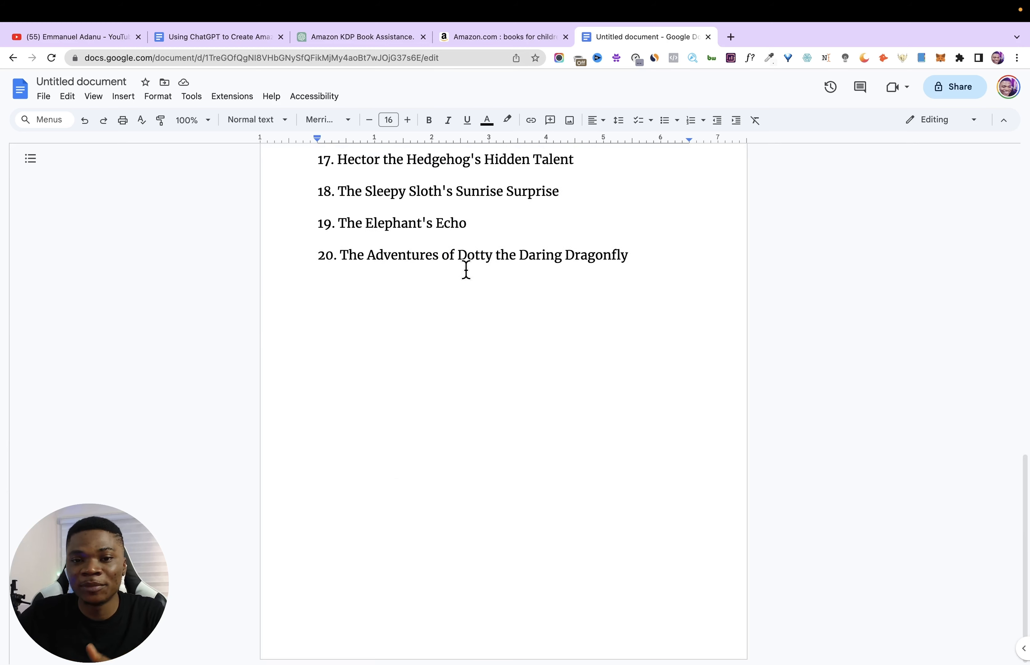
scroll(466, 268, "up", 10)
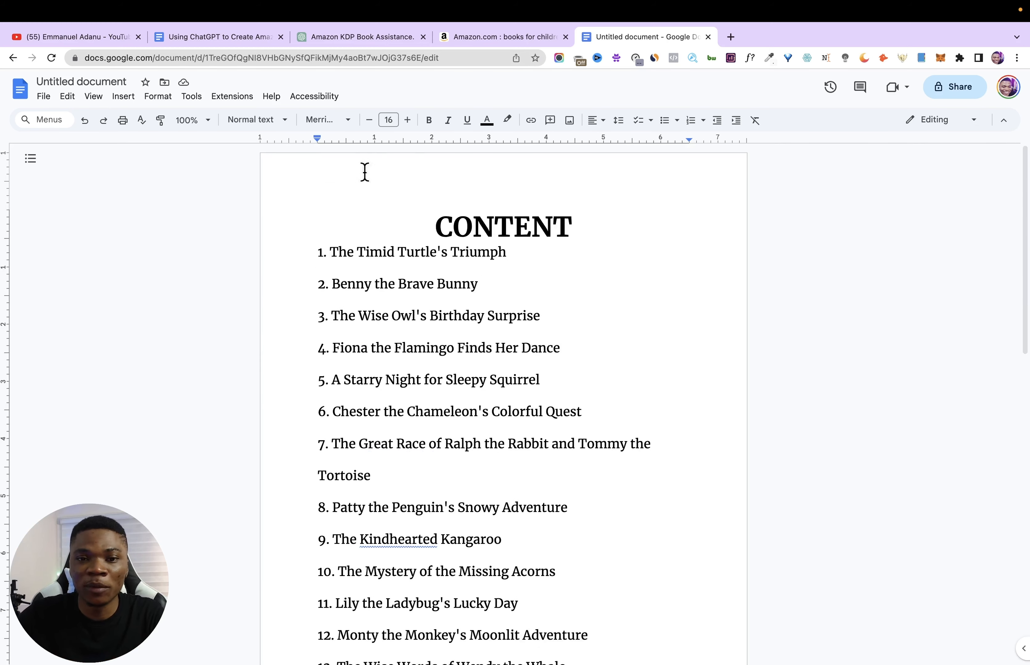
- Switch to the ChatGPT conversation and send the prompt "expand on number 1 by writing the full story"
left_click(357, 38)
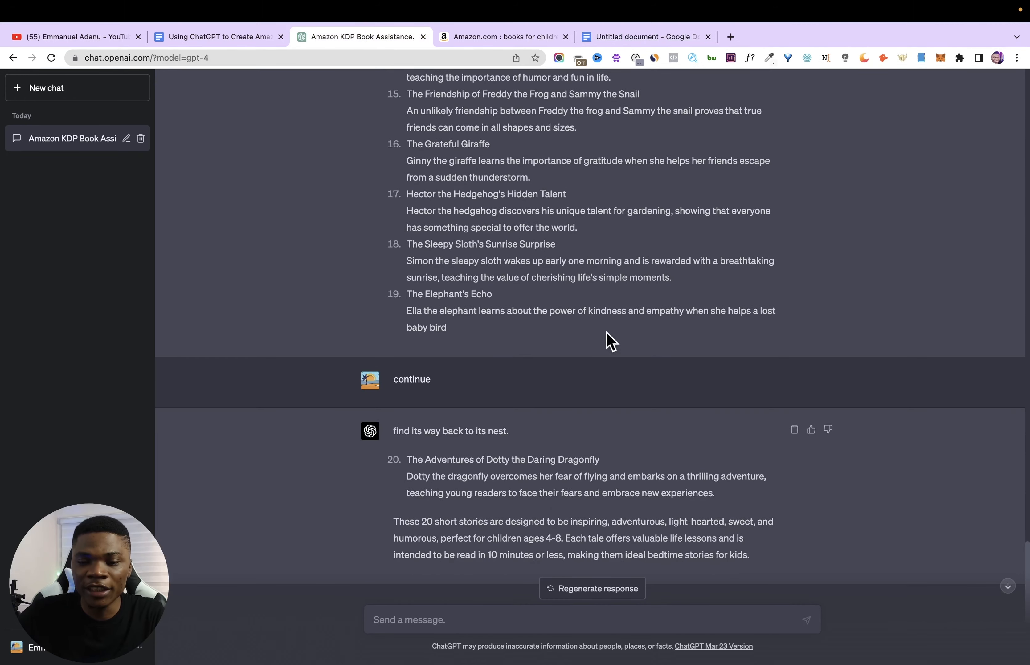
key("super+v")
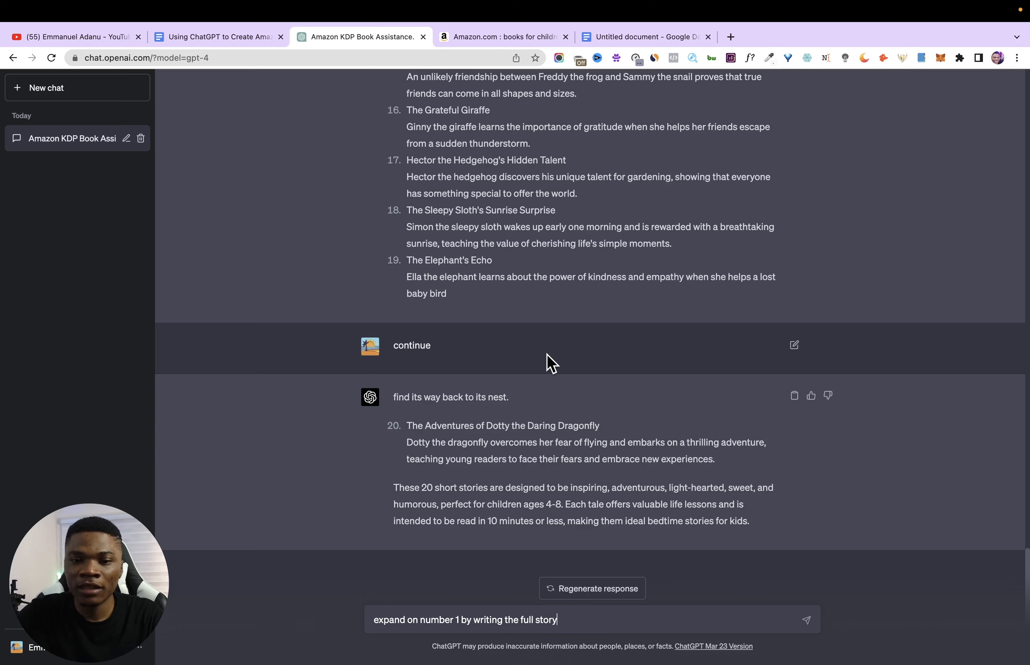
scroll(513, 320, "up", 15)
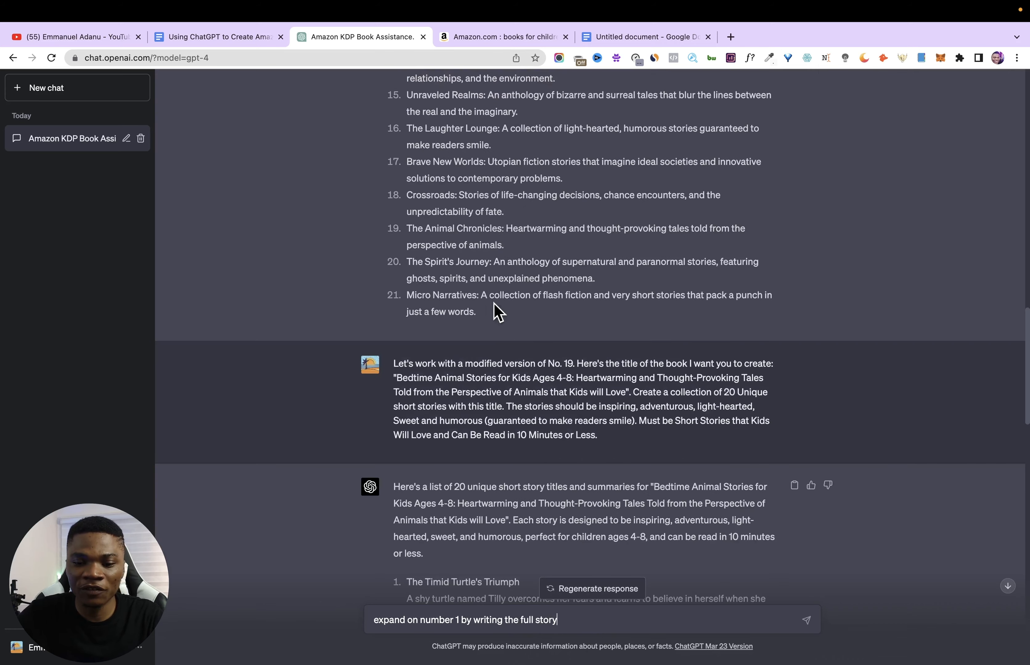
key("Return")
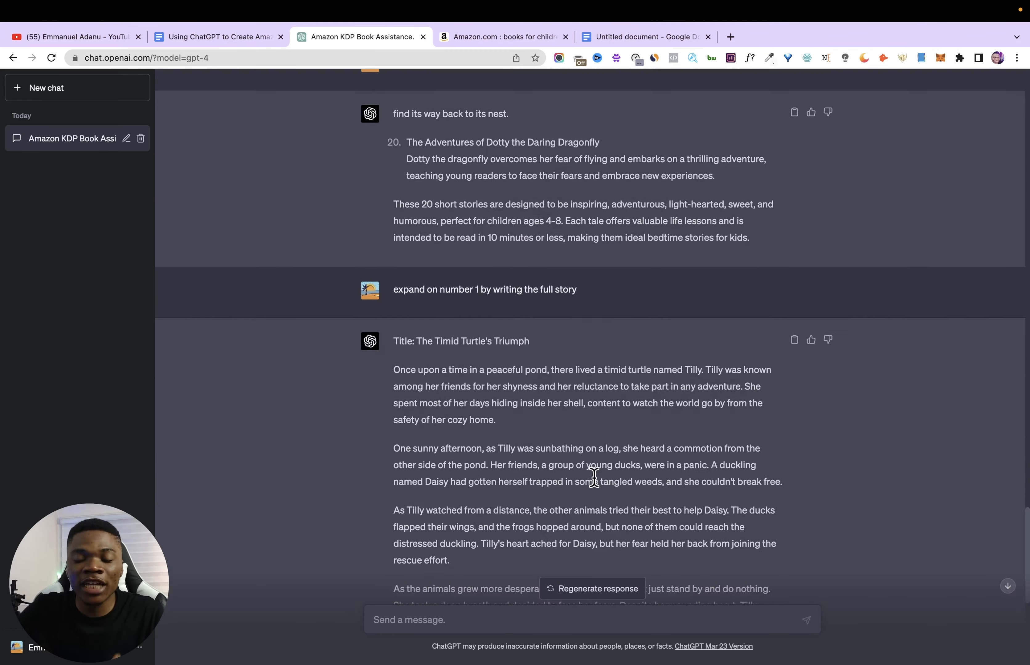
- Read through the generated full story of "The Timid Turtle's Triumph" from beginning to end
scroll(593, 462, "down", 3)
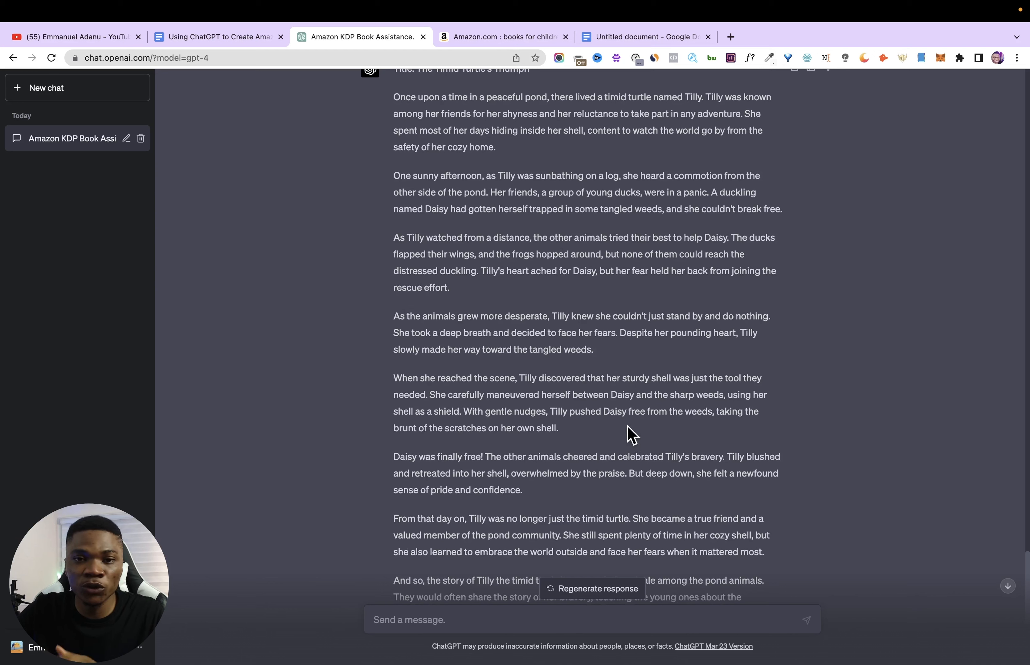
scroll(643, 446, "down", 3)
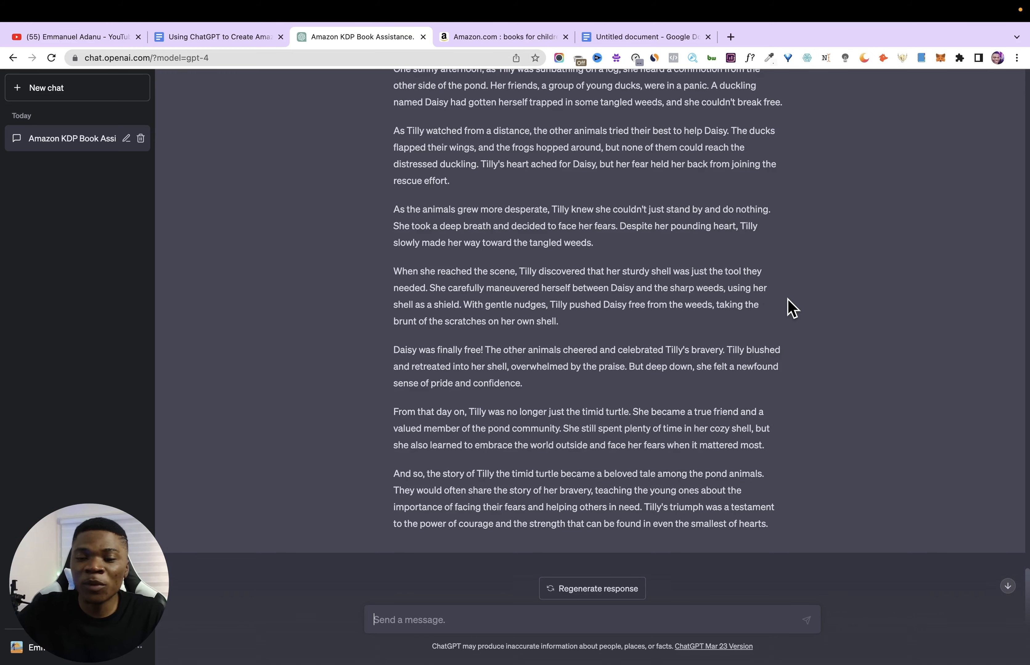
scroll(822, 299, "up", 2)
scroll(813, 299, "up", 5)
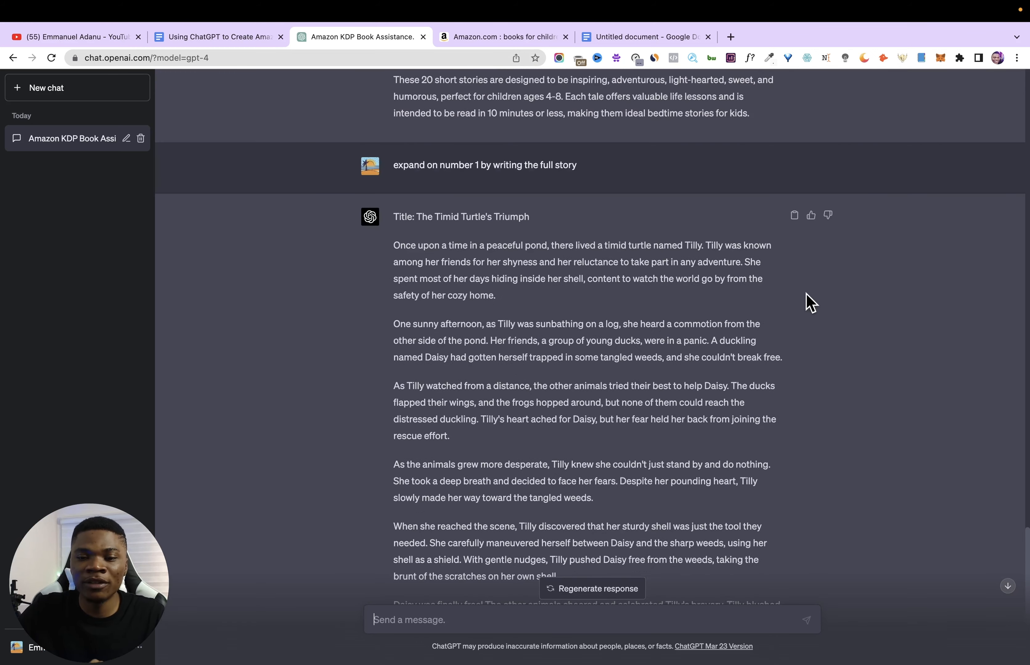
left_click_drag(392, 246, 400, 246)
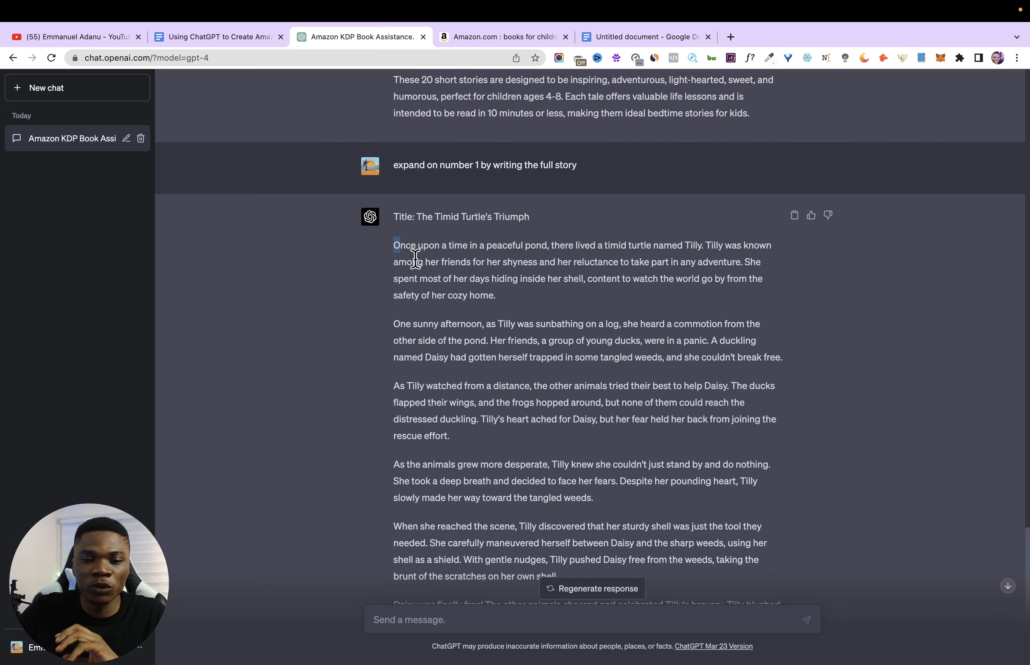
scroll(510, 289, "down", 1)
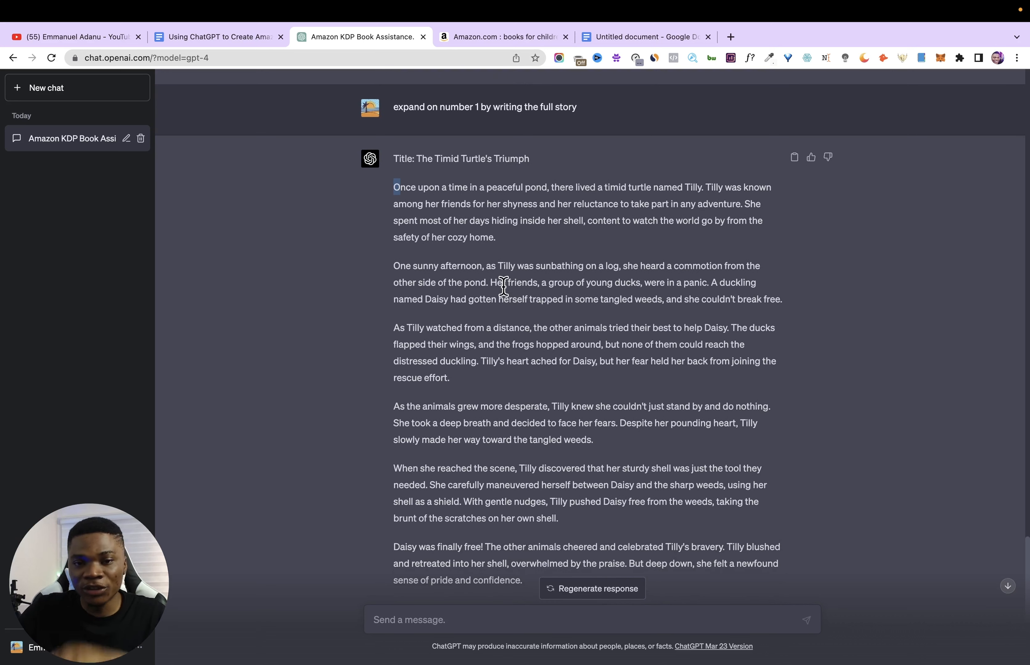
scroll(503, 286, "down", 1)
scroll(617, 236, "down", 1)
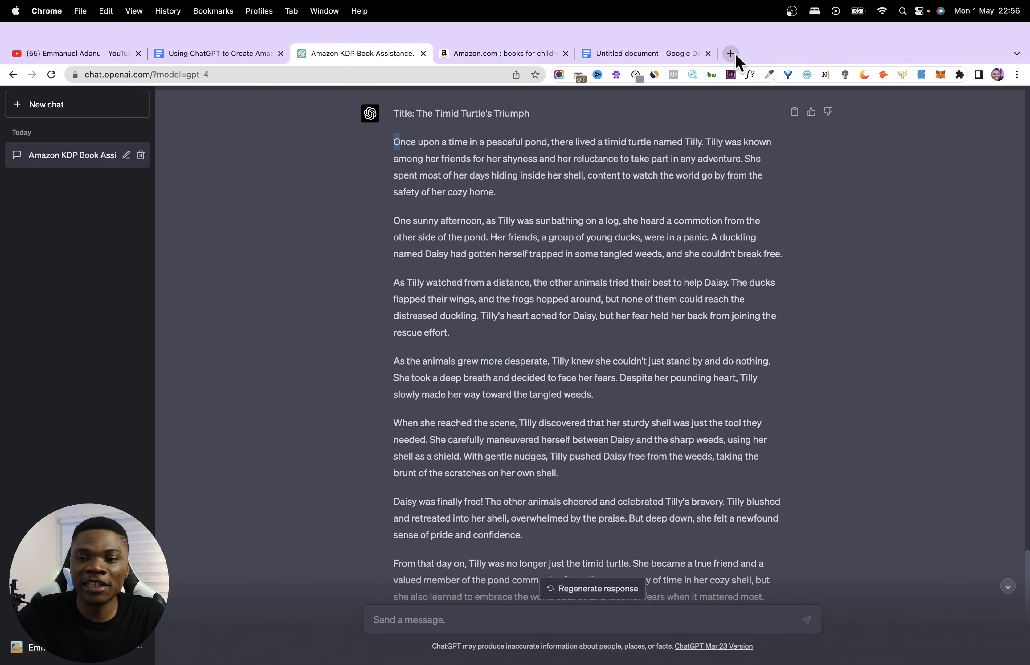
- Open cimblest.com in a new browser tab and check its plagiarism checker's input options and word limit per search
left_click(734, 53)
type("cim")
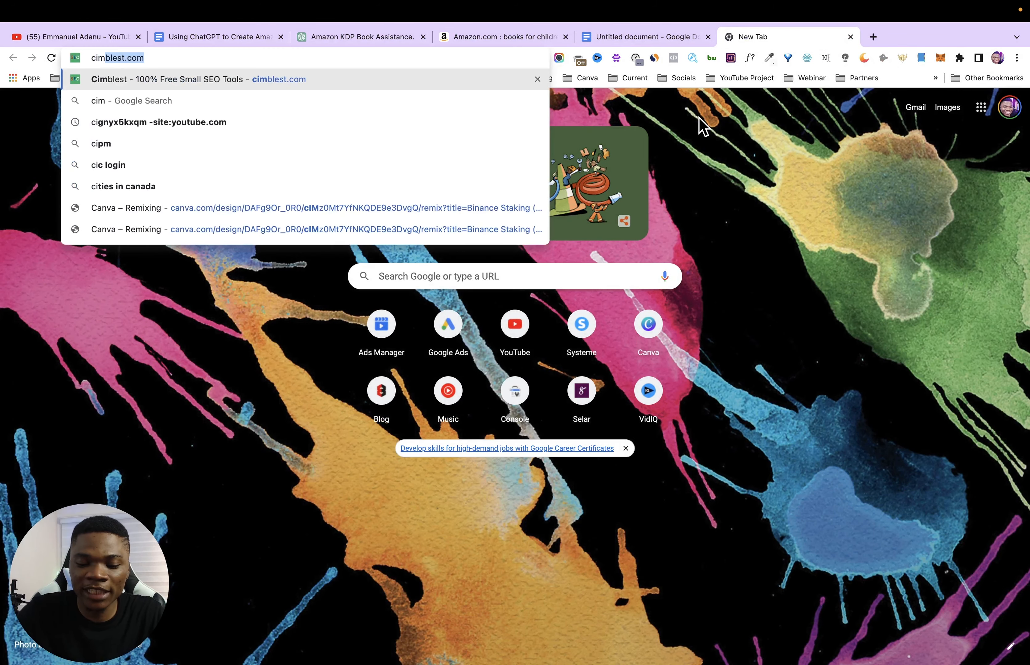
type("blest.com")
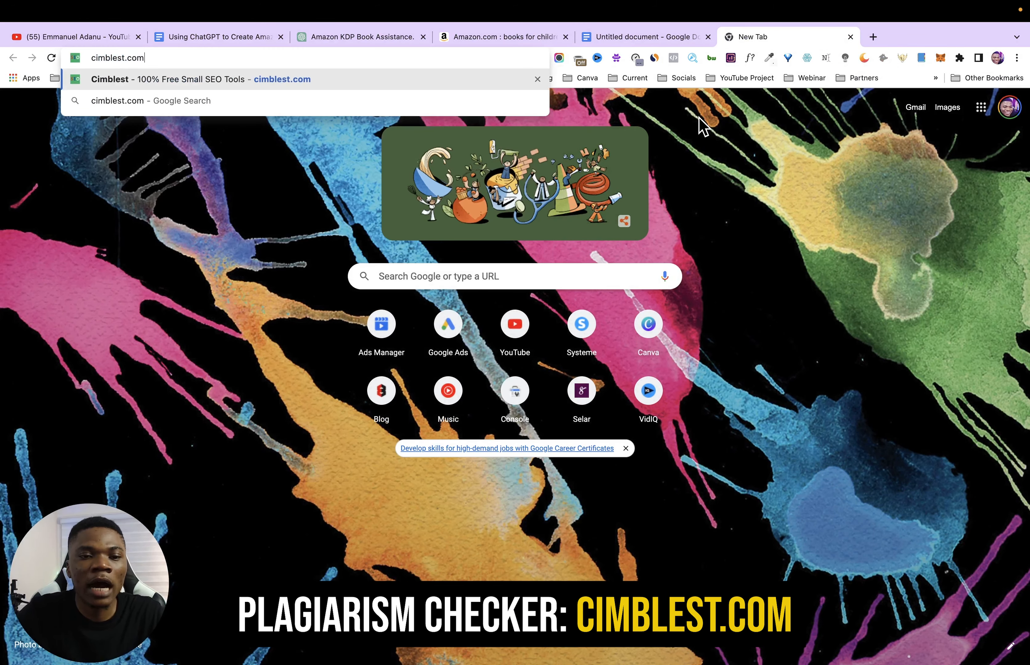
key("Return")
scroll(402, 385, "down", 15)
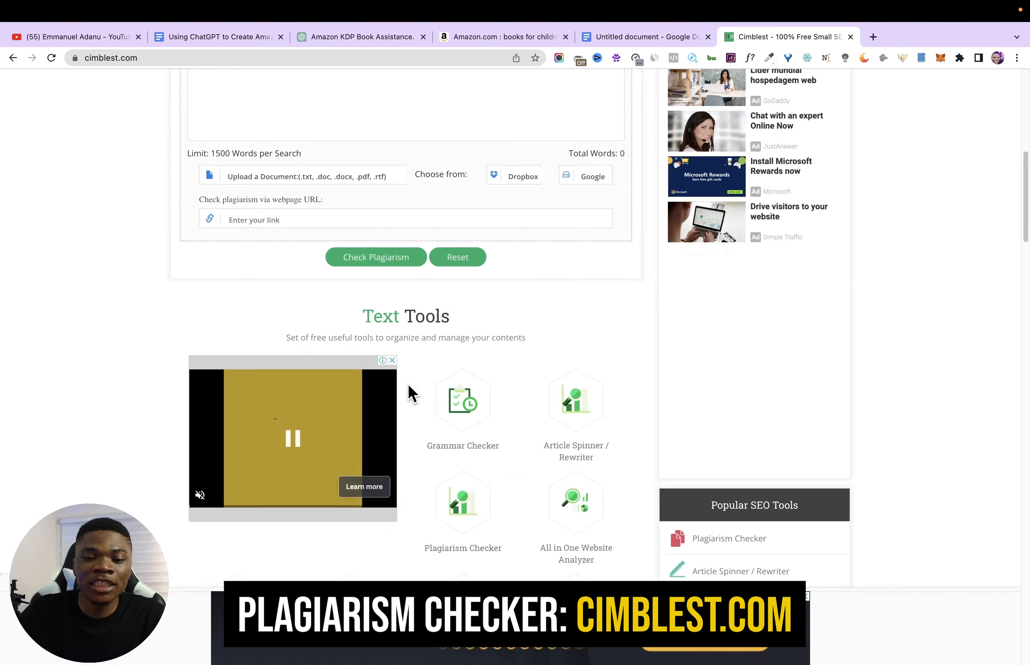
scroll(397, 379, "up", 15)
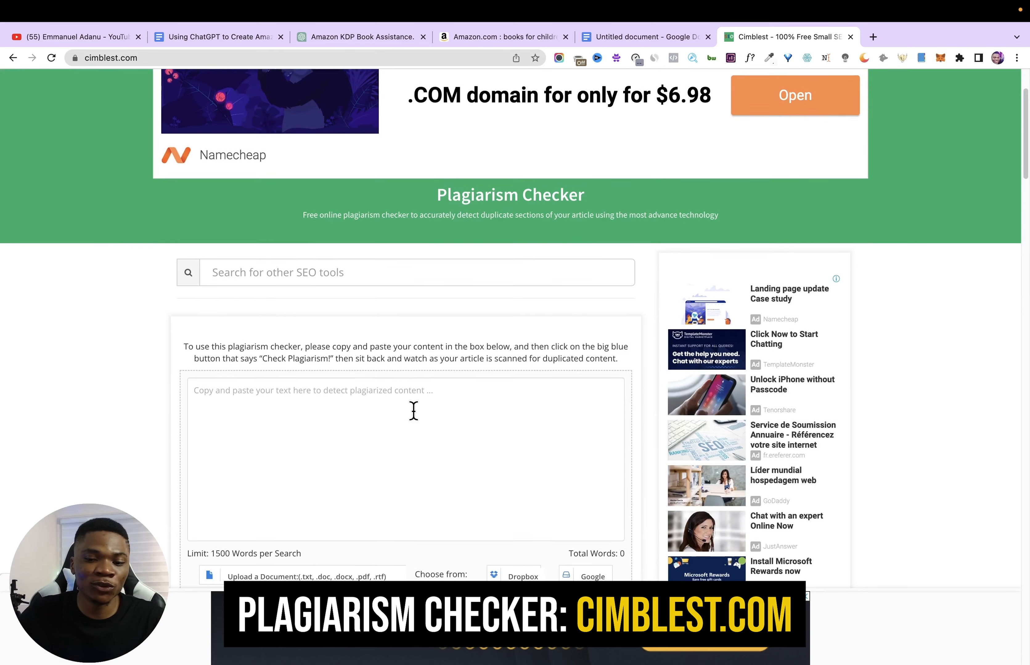
scroll(414, 412, "down", 5)
scroll(414, 412, "down", 1)
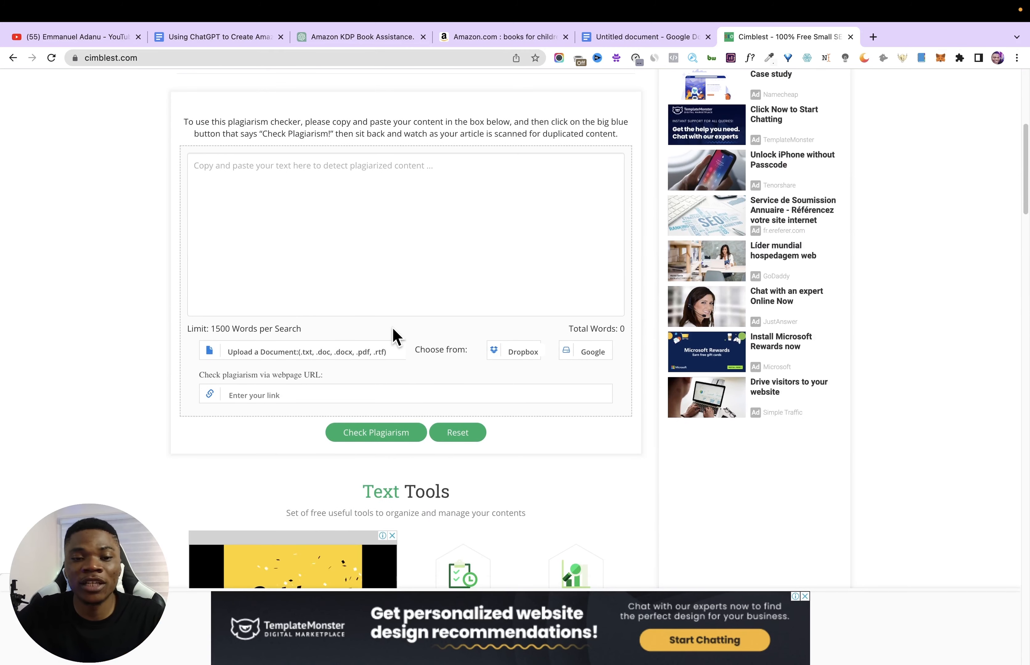
scroll(353, 283, "up", 5)
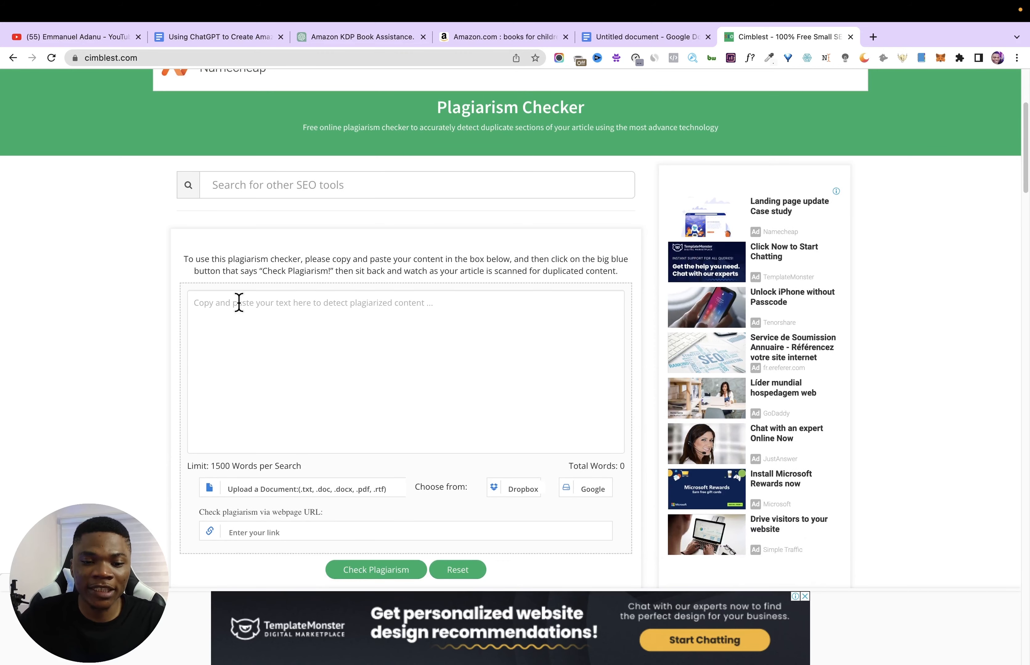
left_click_drag(210, 466, 221, 466)
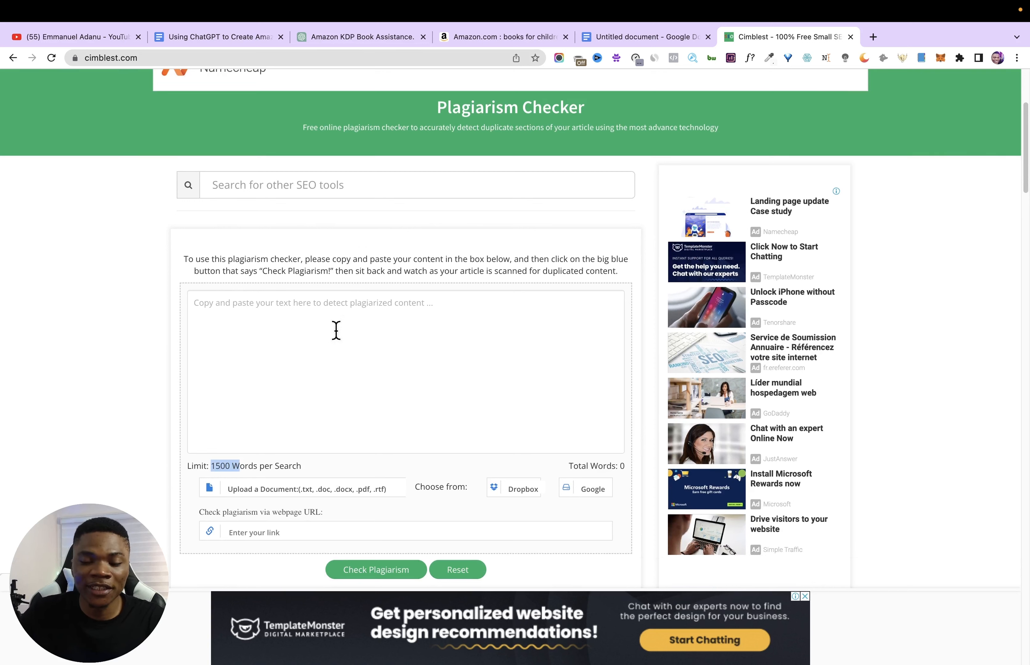
- Run a plagiarism check on the full text of "The Timid Turtle's Triumph" and review the sentence-wise results
left_click(222, 320)
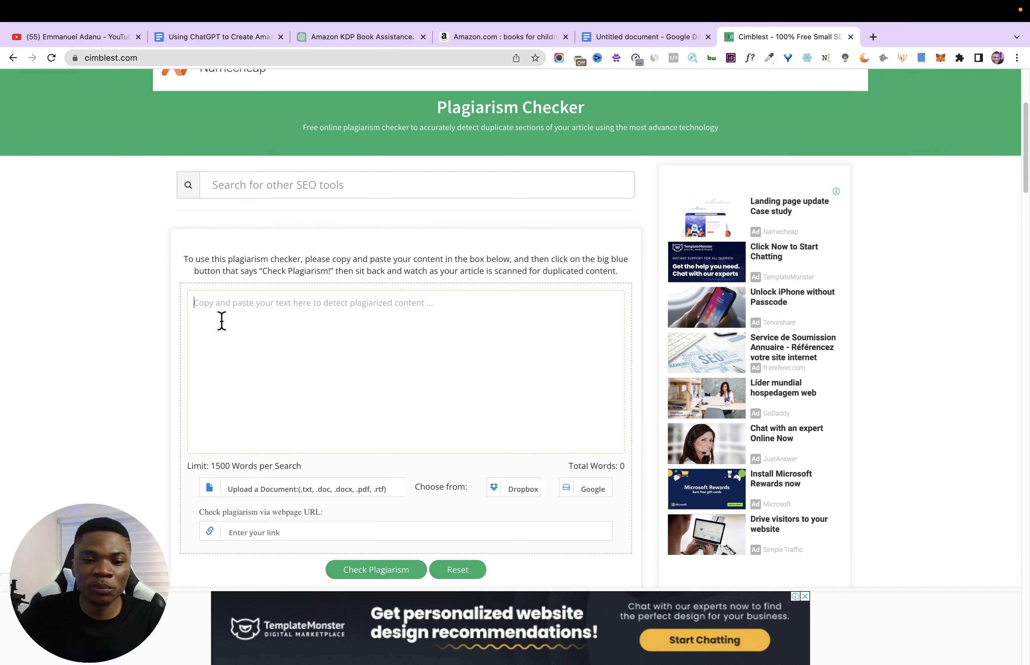
key("super+v")
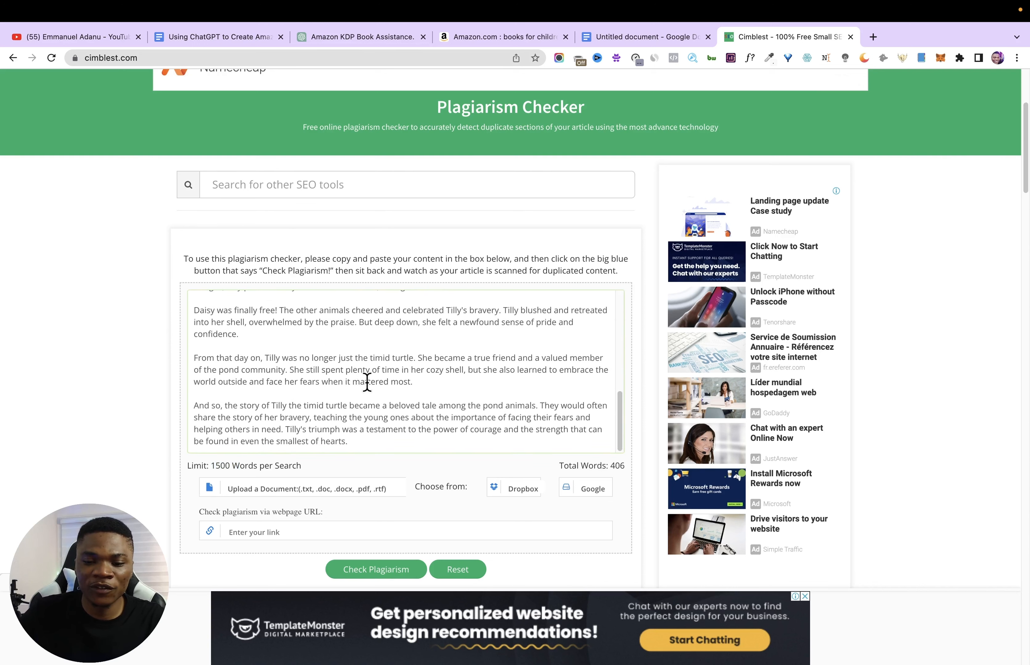
scroll(368, 378, "down", 2)
left_click(398, 487)
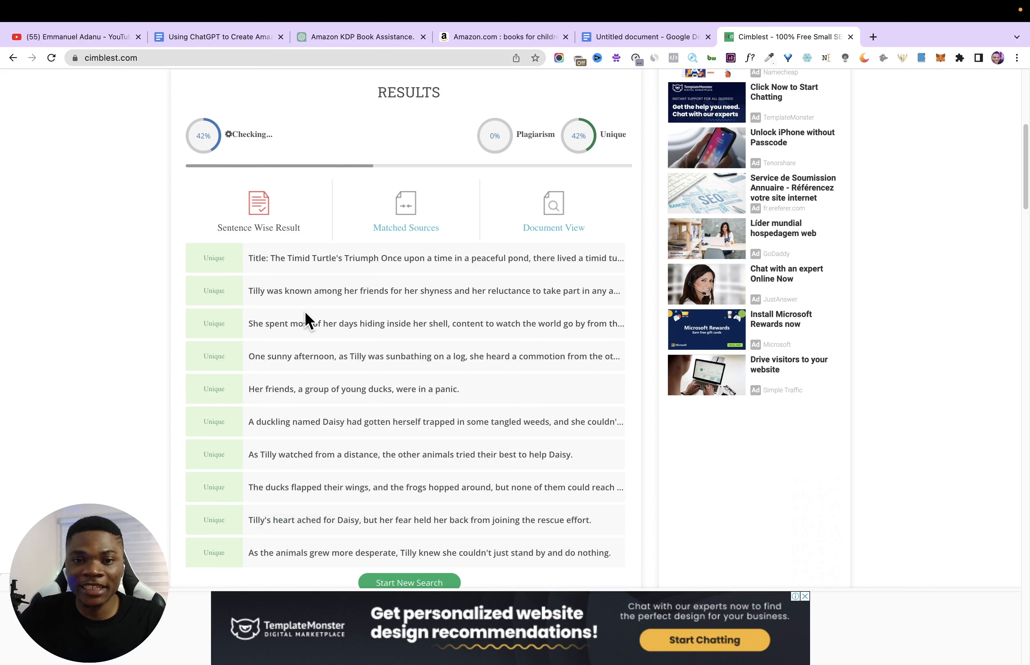
scroll(386, 325, "down", 1)
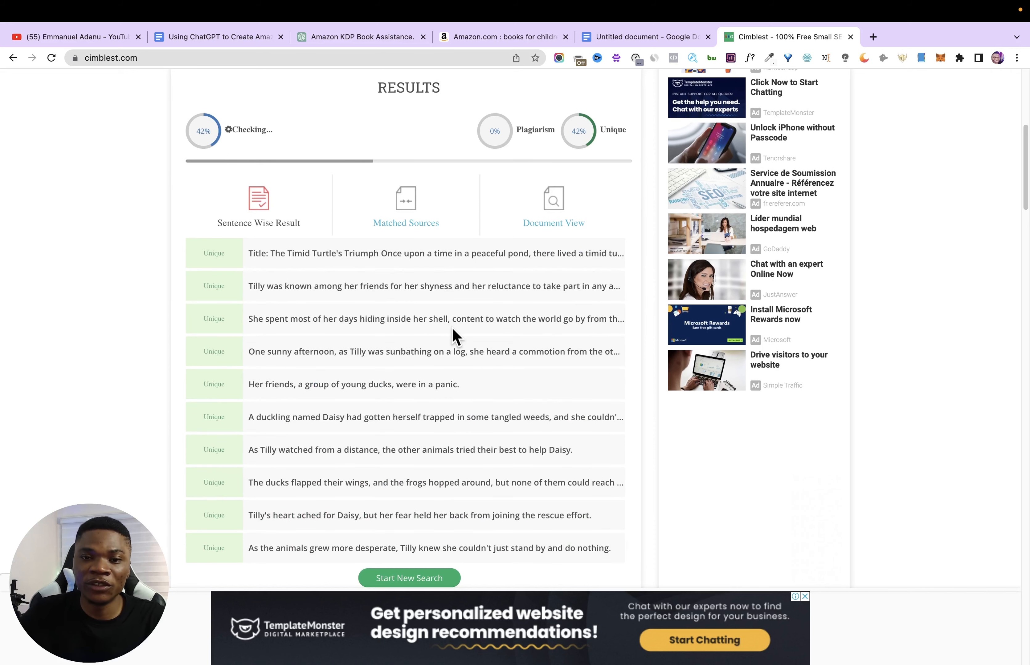
scroll(453, 342, "up", 3)
scroll(415, 312, "down", 1)
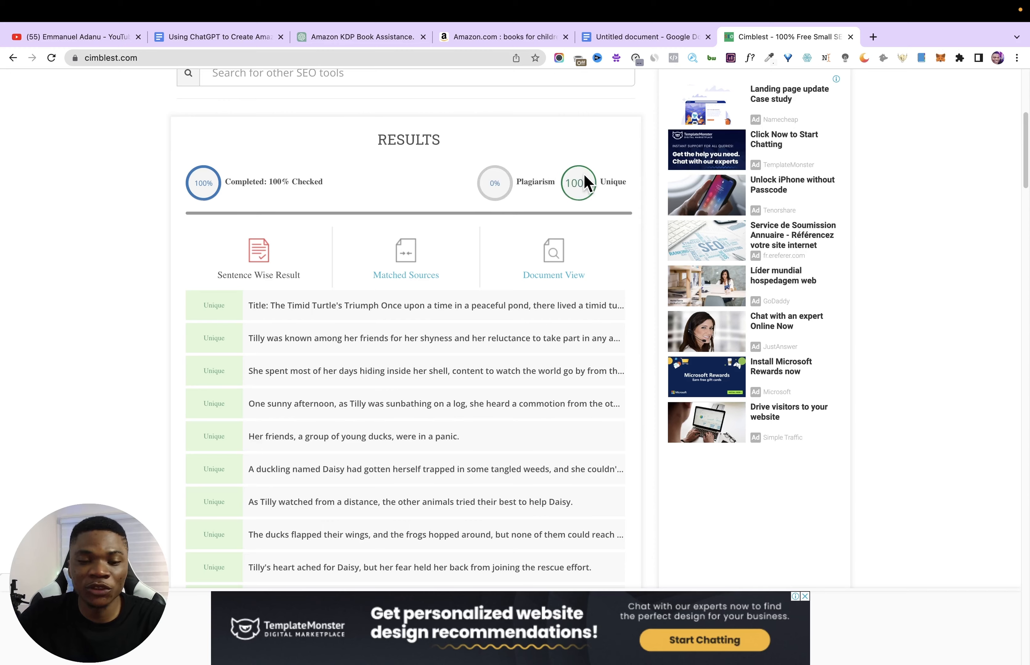
scroll(422, 319, "down", 1)
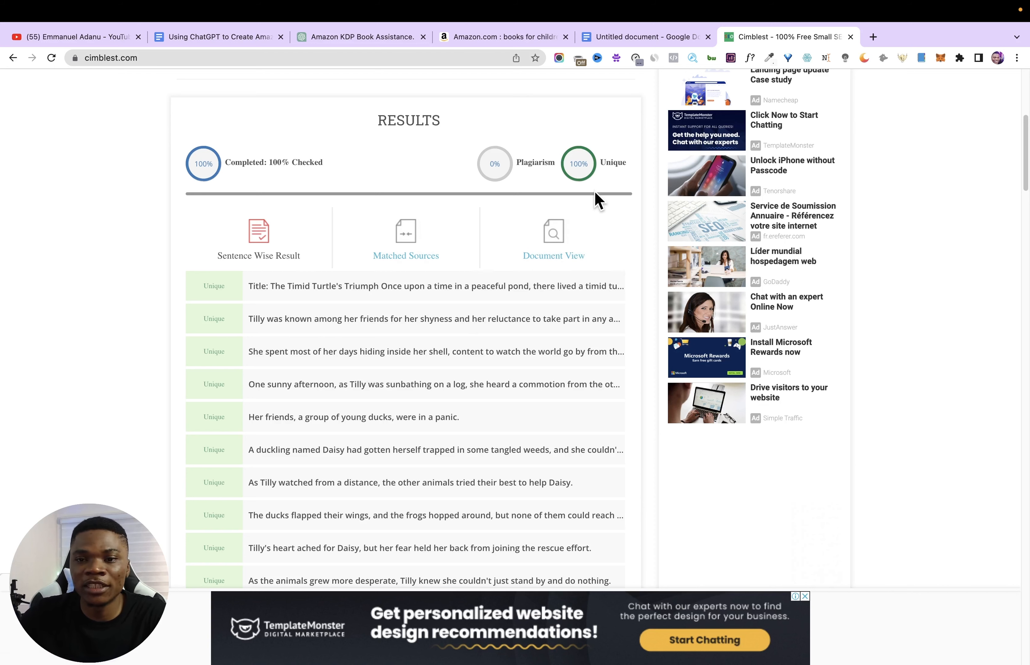
- Switch to the Google Docs manuscript, add a page break after title 20, and paste the first full story on the new page
left_click(663, 39)
scroll(600, 277, "down", 10)
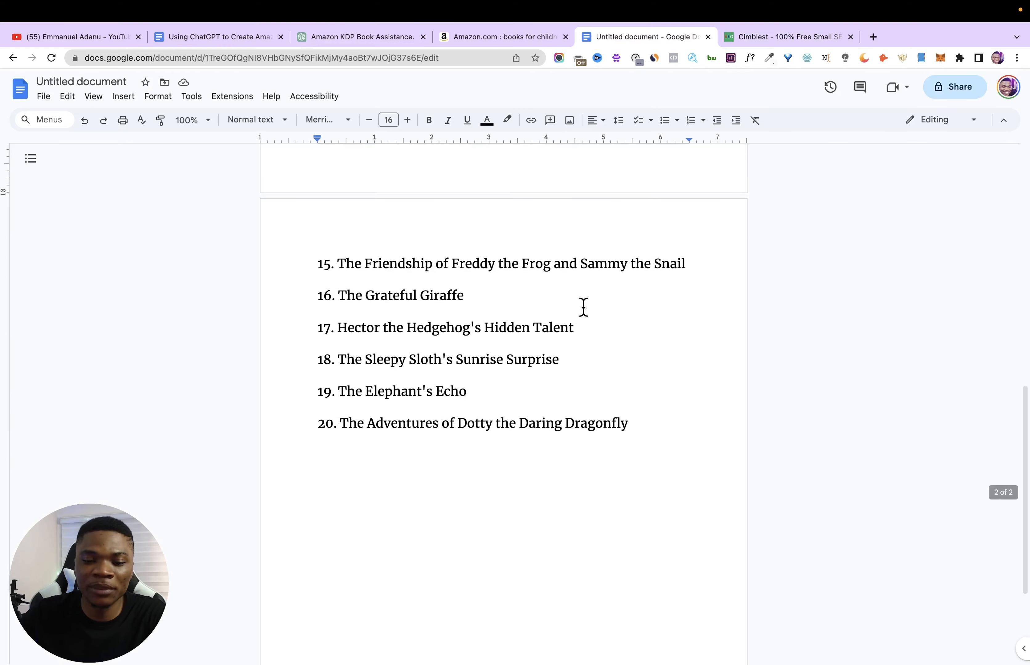
left_click(646, 422)
key("Return")
key("Return")
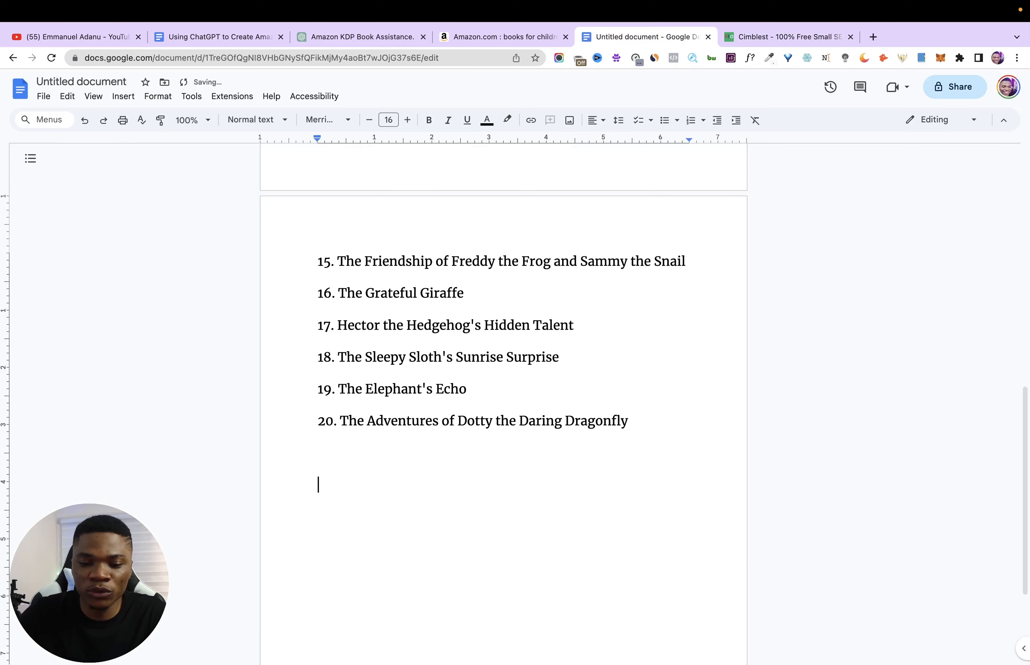
key("ctrl+Return")
key("super+v")
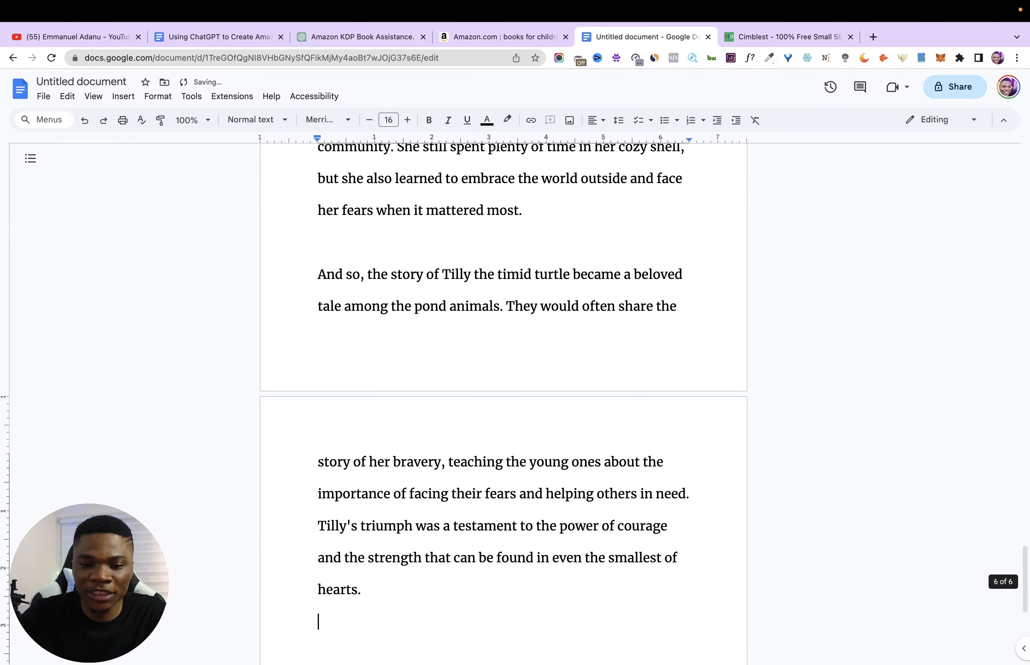
- Remove the "Title:" prefix from the heading of the pasted story "The Timid Turtle's Triumph"
scroll(637, 390, "up", 20)
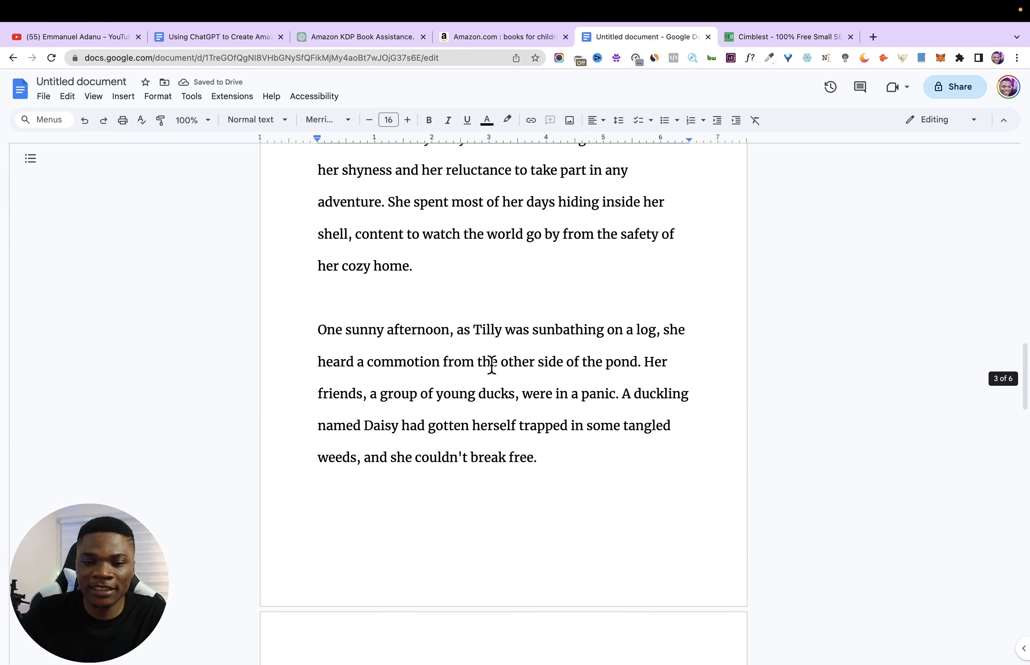
left_click_drag(360, 293, 295, 292)
key("BackSpace")
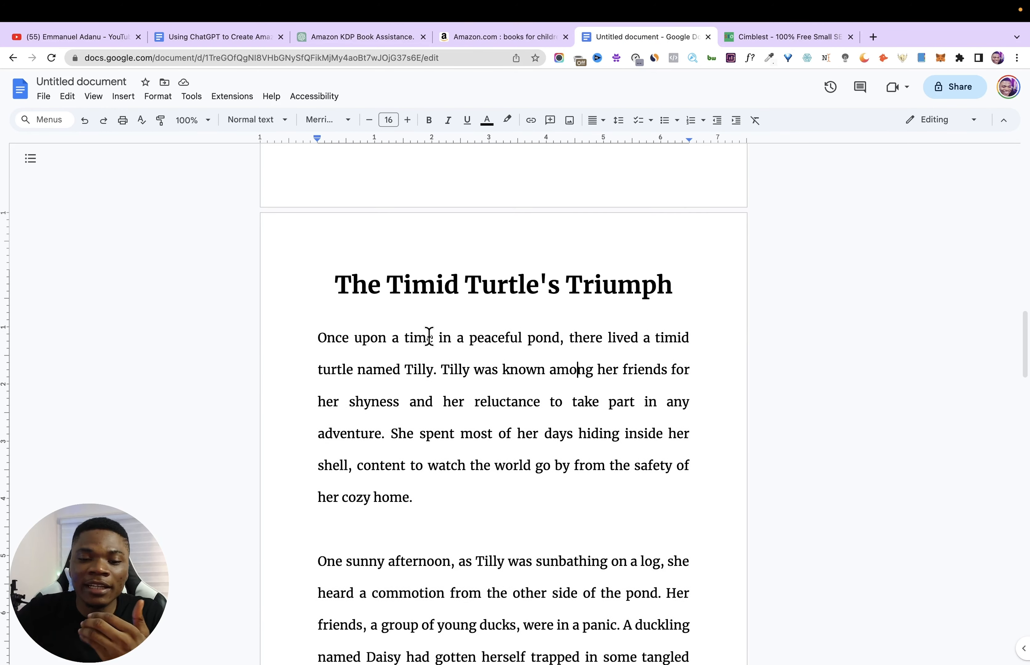
- Review the layout of the first story's pages, from its heading to the closing paragraph
scroll(427, 335, "down", 2)
scroll(460, 379, "down", 20)
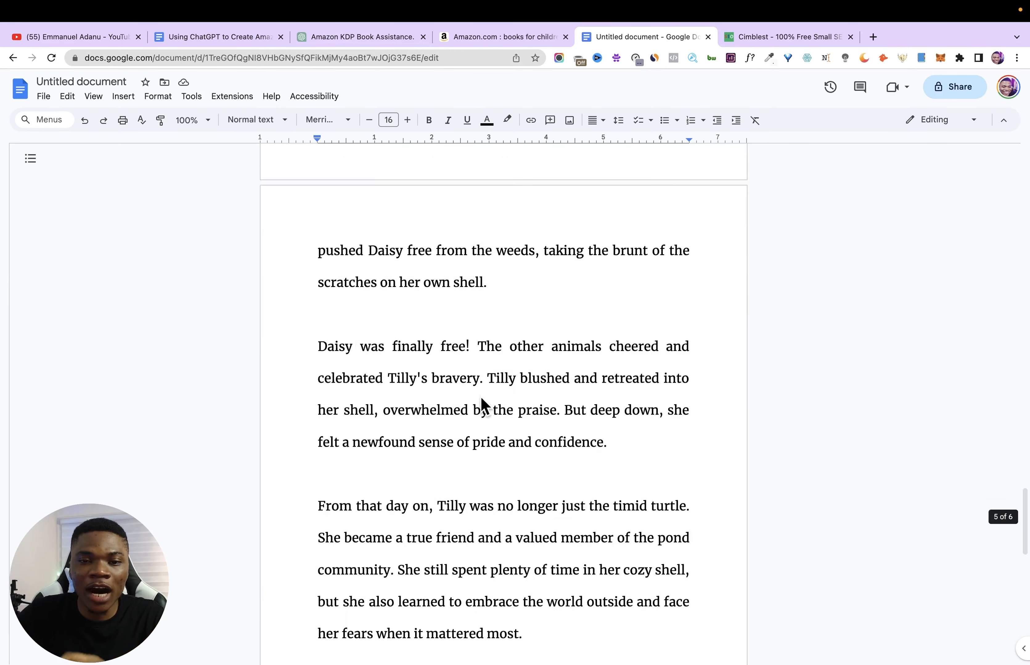
scroll(497, 397, "down", 3)
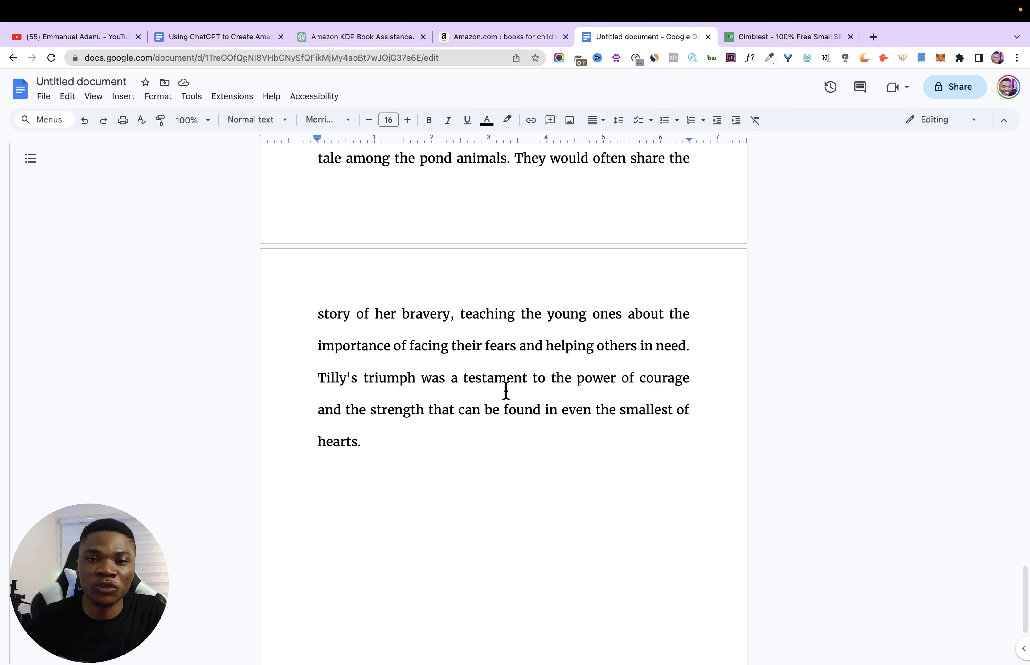
scroll(505, 392, "up", 20)
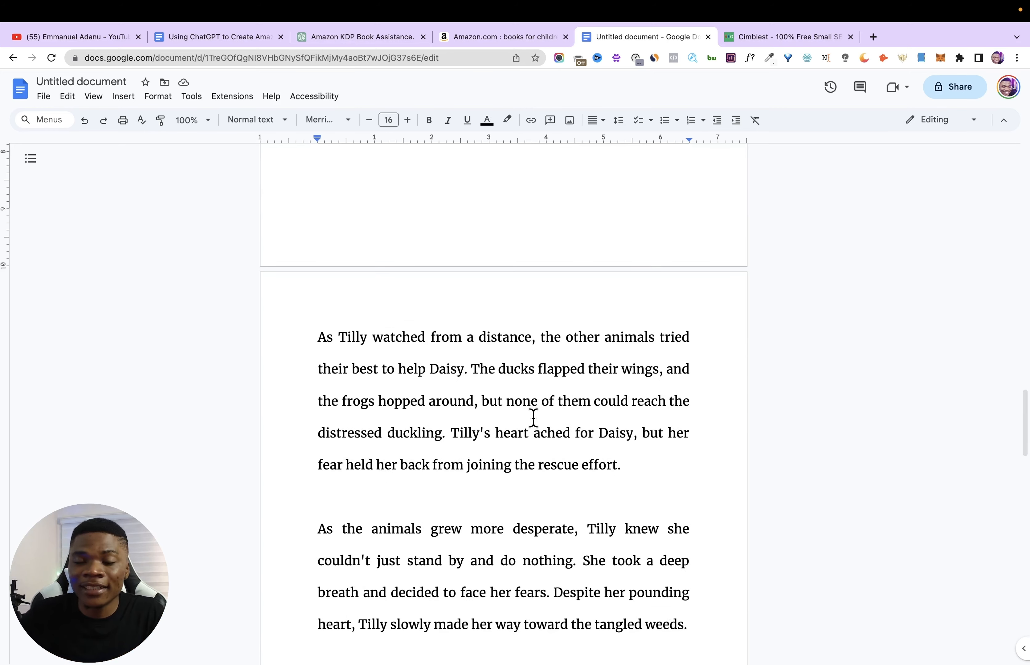
scroll(682, 441, "up", 20)
scroll(421, 464, "down", 8)
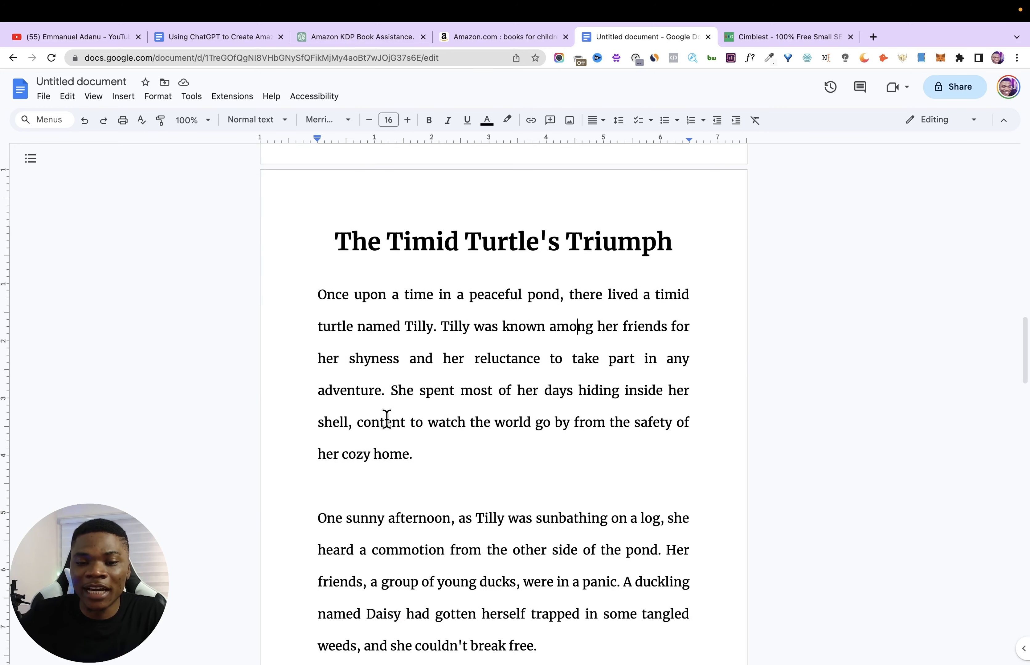
scroll(476, 498, "down", 20)
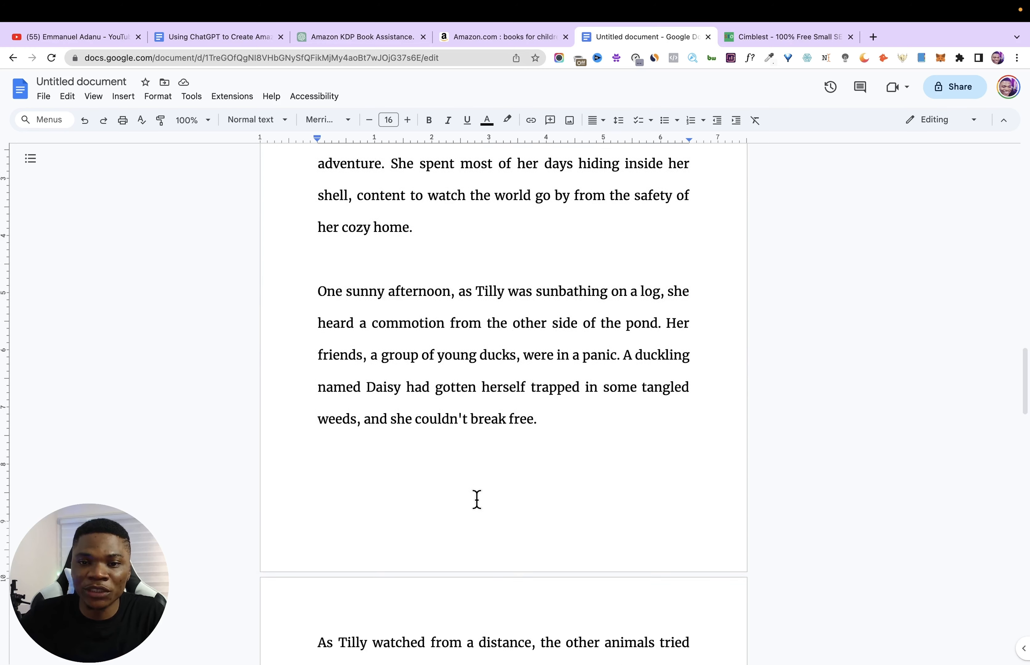
- Switch to the ChatGPT conversation and send the prompt "expand on number 2 by writing the full story"
left_click(370, 41)
scroll(599, 266, "down", 5)
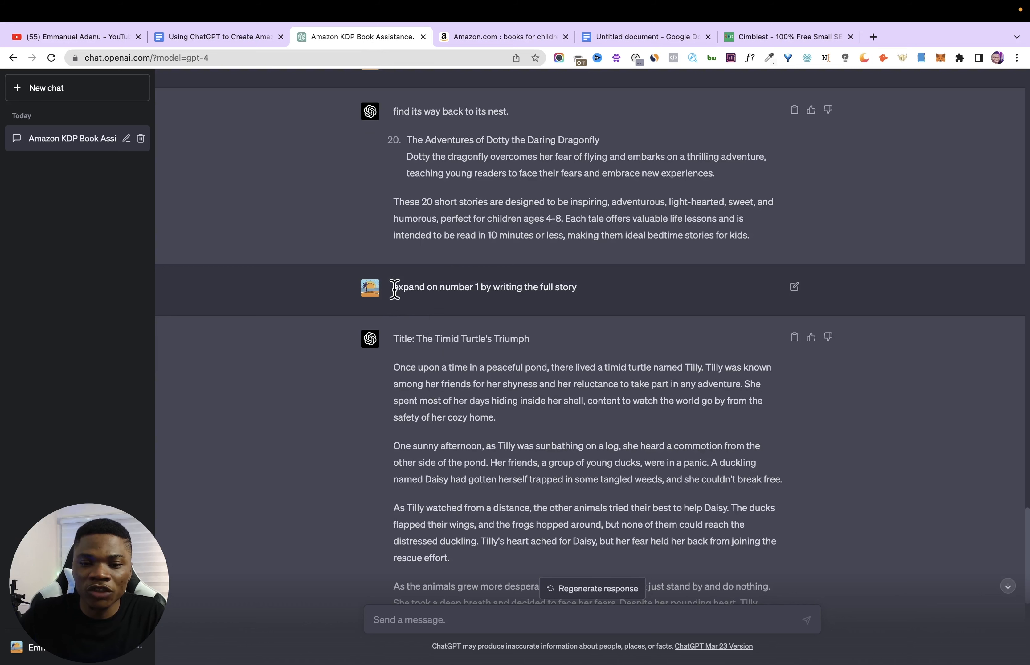
left_click_drag(395, 287, 466, 619)
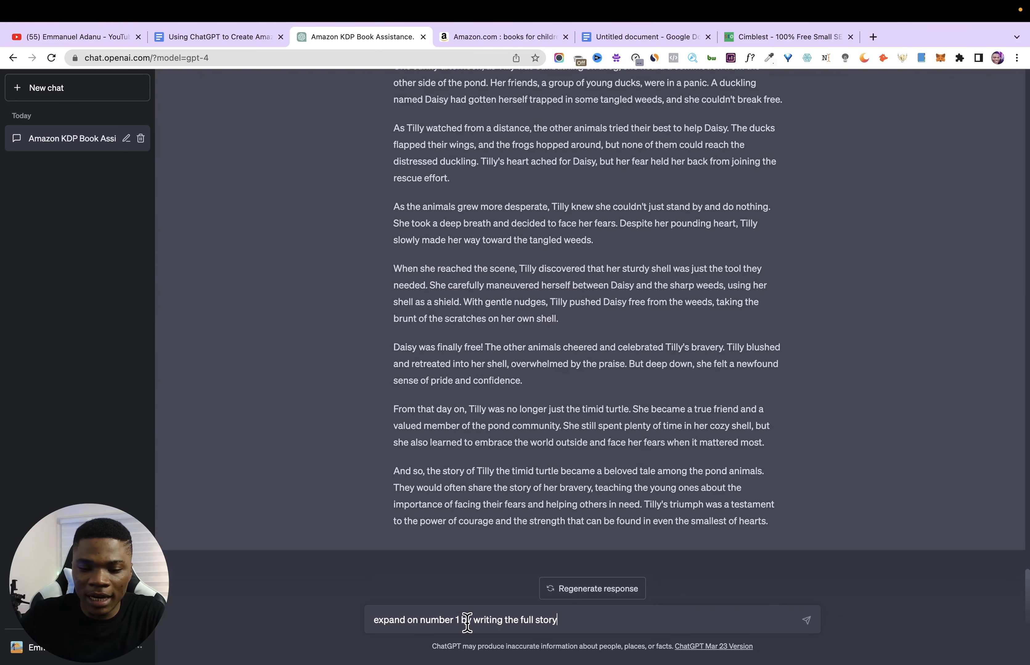
left_click(457, 622)
key("BackSpace")
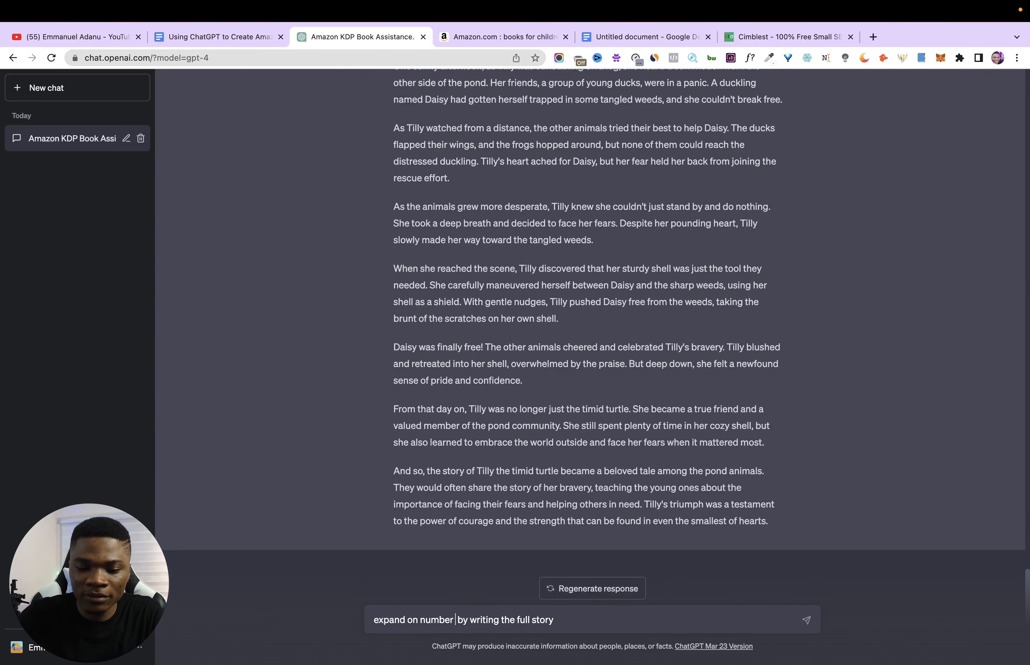
type("2")
key("Return")
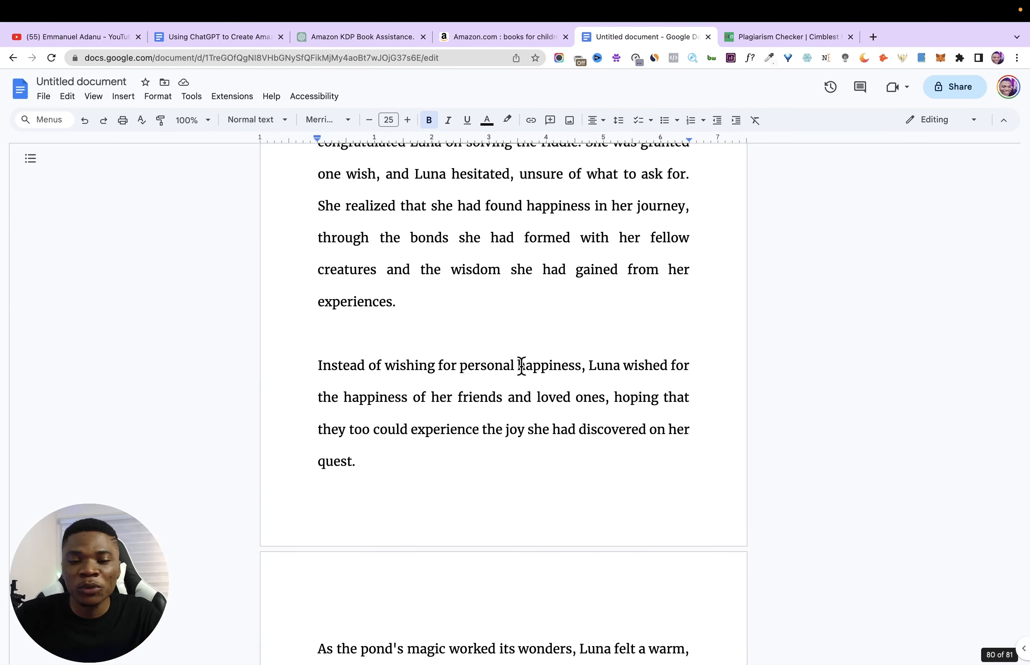
- Review the full stories compiled in the manuscript and compare them with the story replies in the ChatGPT conversation
scroll(519, 362, "up", 10)
scroll(519, 398, "down", 15)
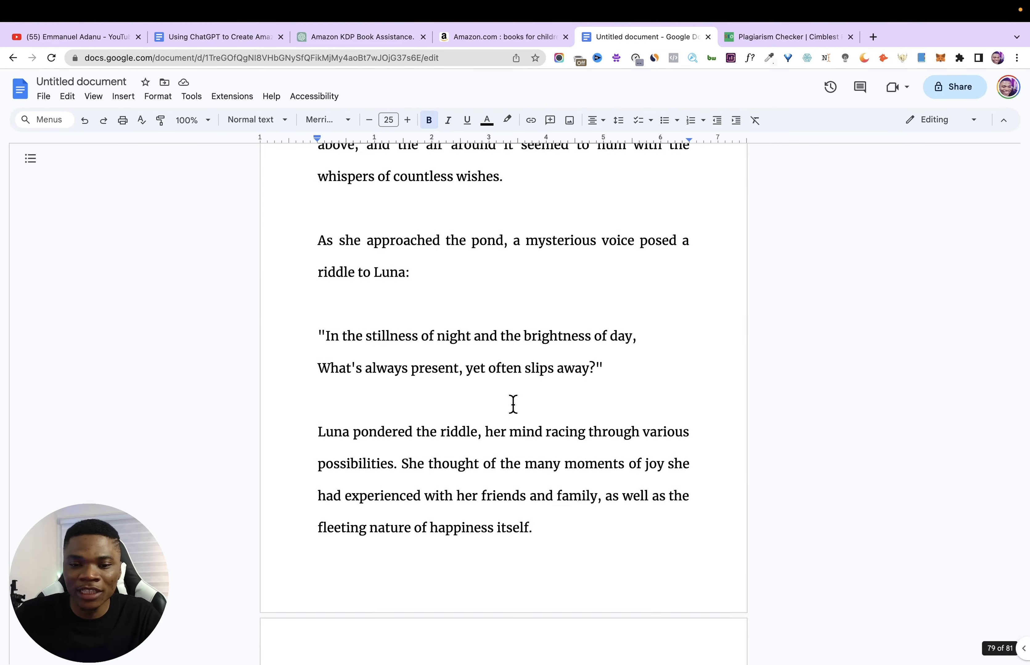
scroll(629, 469, "up", 20)
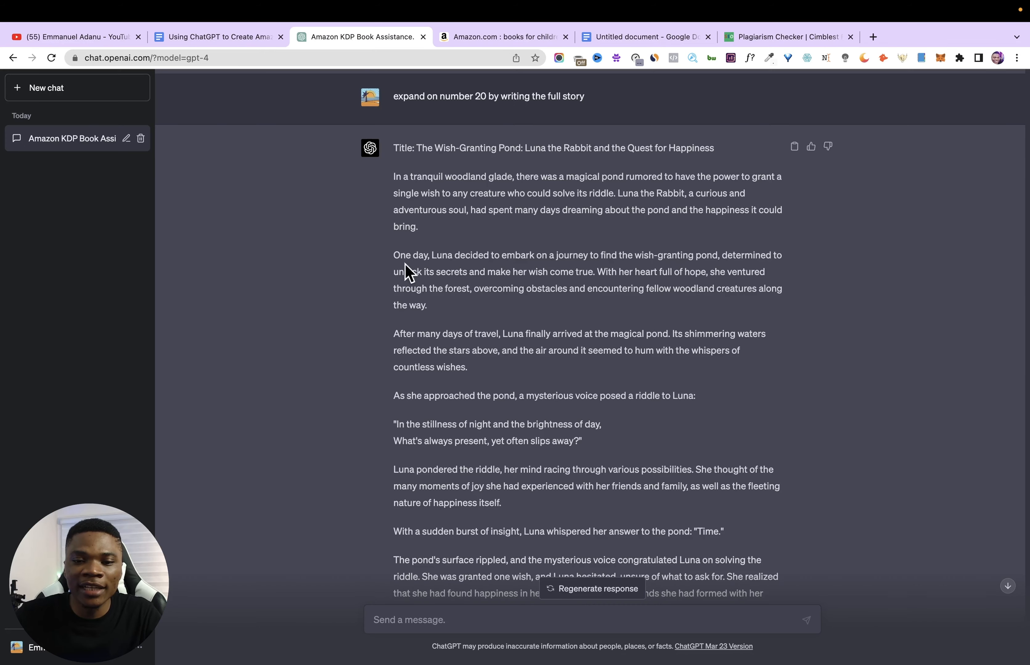
scroll(407, 275, "up", 6)
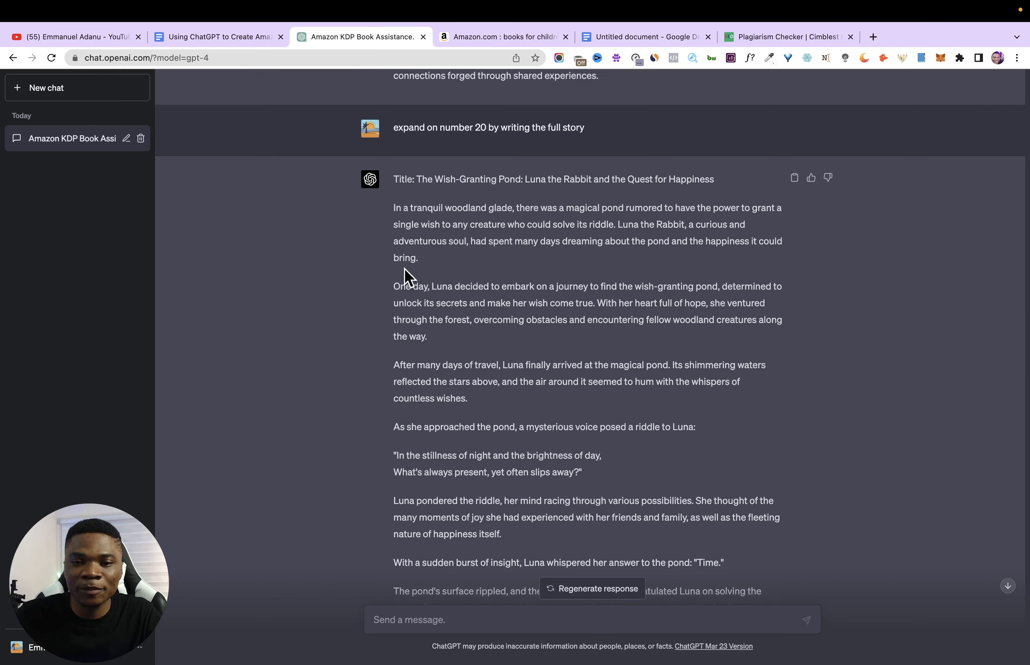
scroll(446, 328, "up", 6)
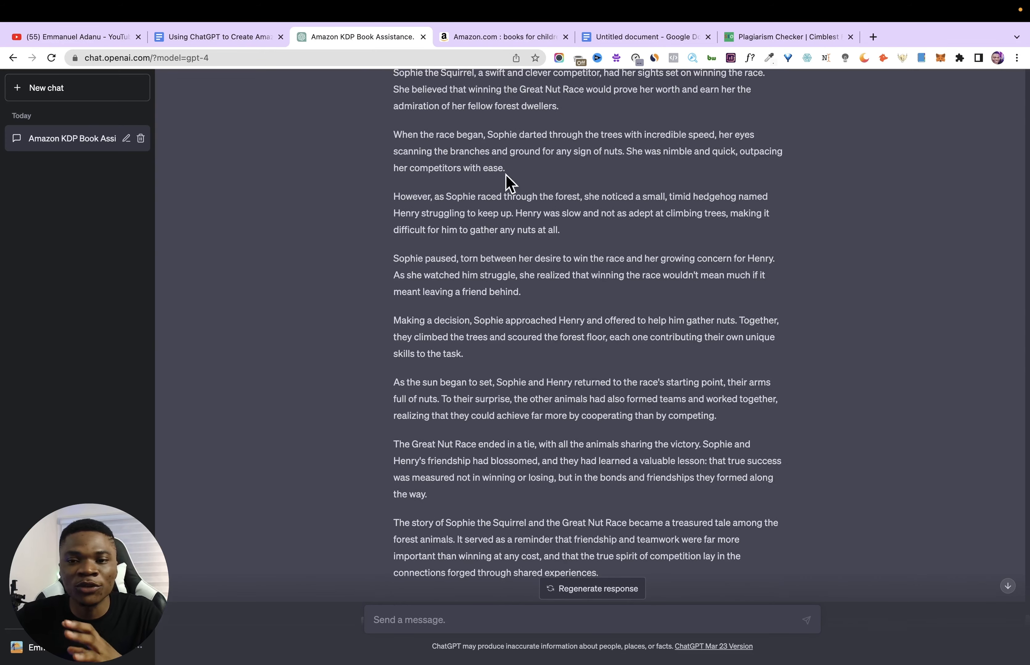
left_click(608, 38)
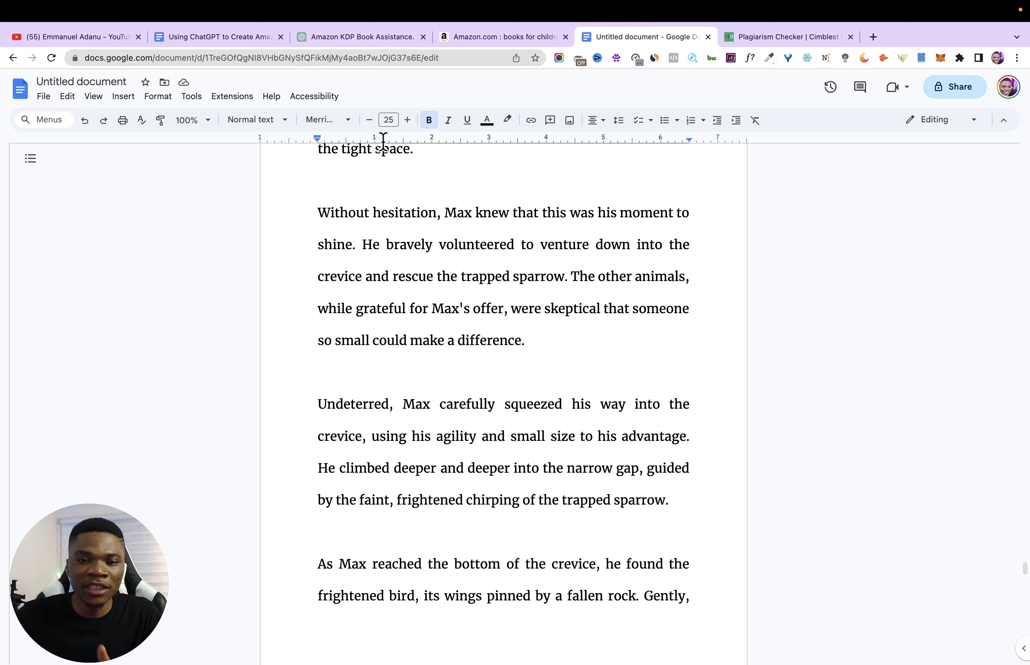
left_click(429, 43)
left_click(791, 36)
left_click(644, 37)
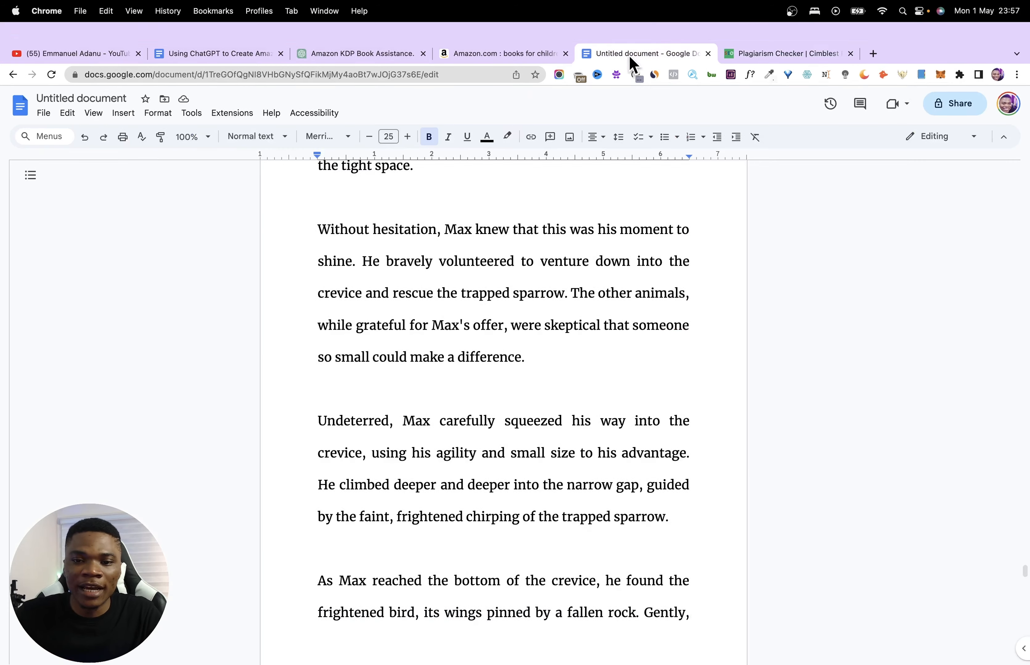
scroll(447, 363, "up", 10)
scroll(451, 367, "down", 20)
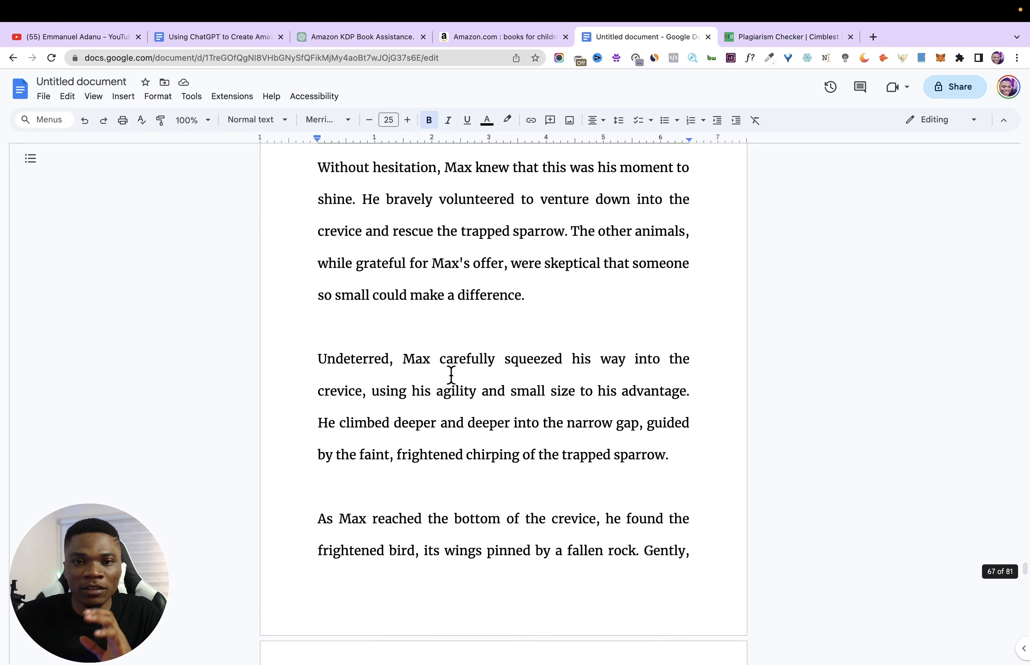
scroll(472, 407, "down", 5)
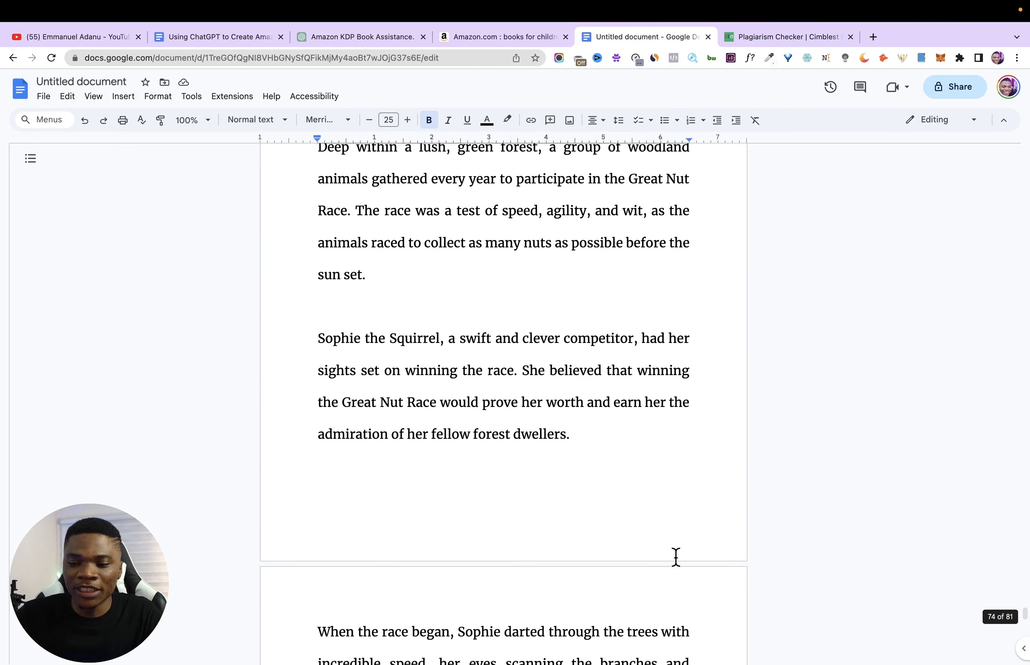
scroll(627, 506, "up", 8)
scroll(501, 388, "up", 20)
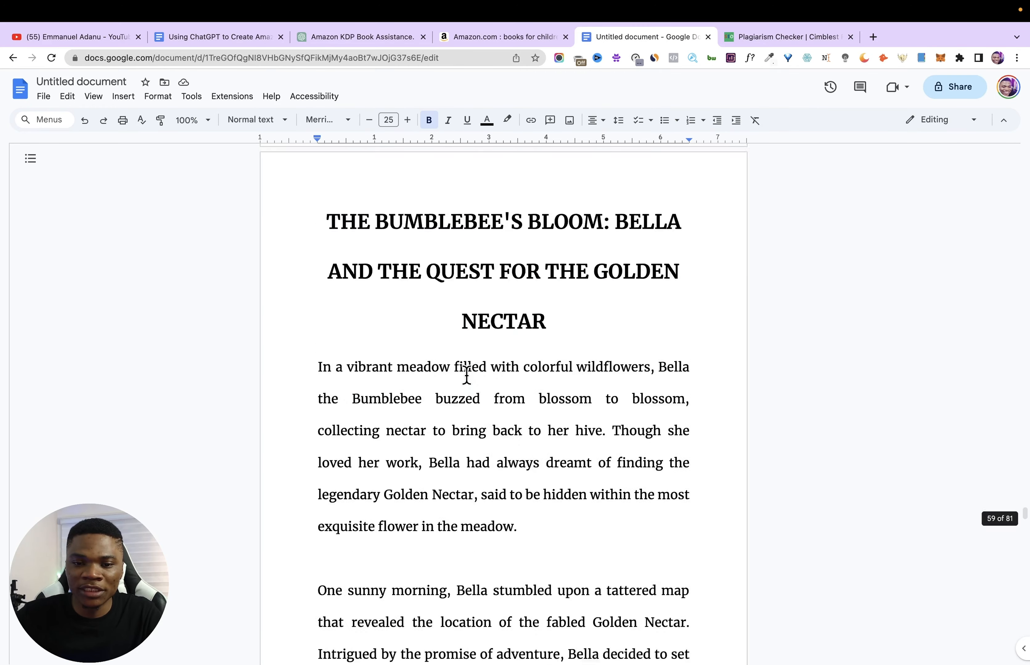
- Insert a page break before the CONTENT heading to create an empty first page in the manuscript
scroll(454, 367, "up", 15)
left_click(434, 222)
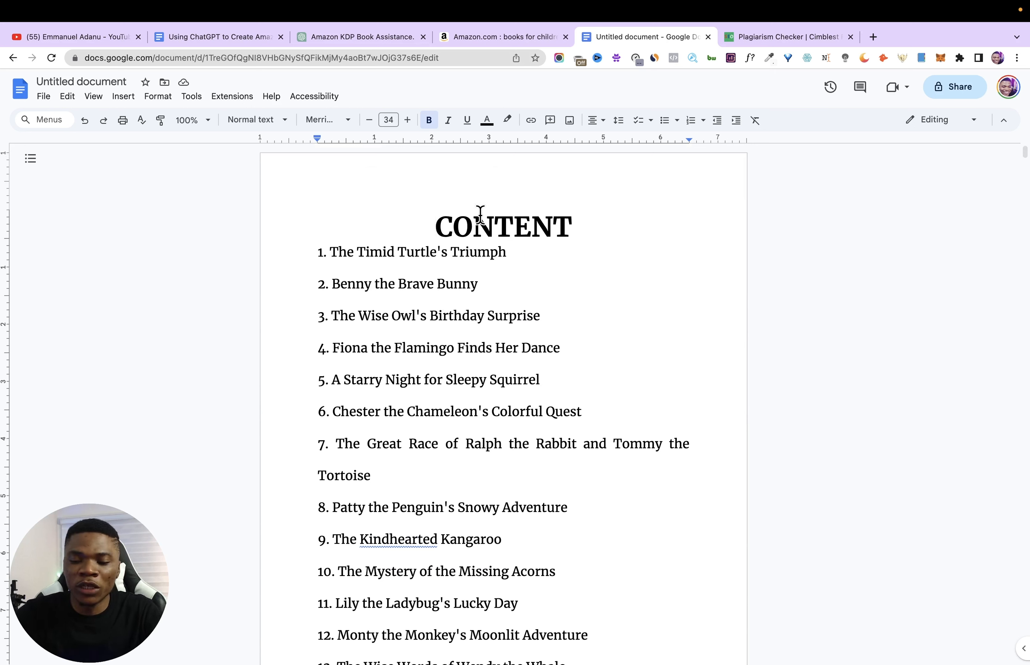
key("Return")
key("BackSpace")
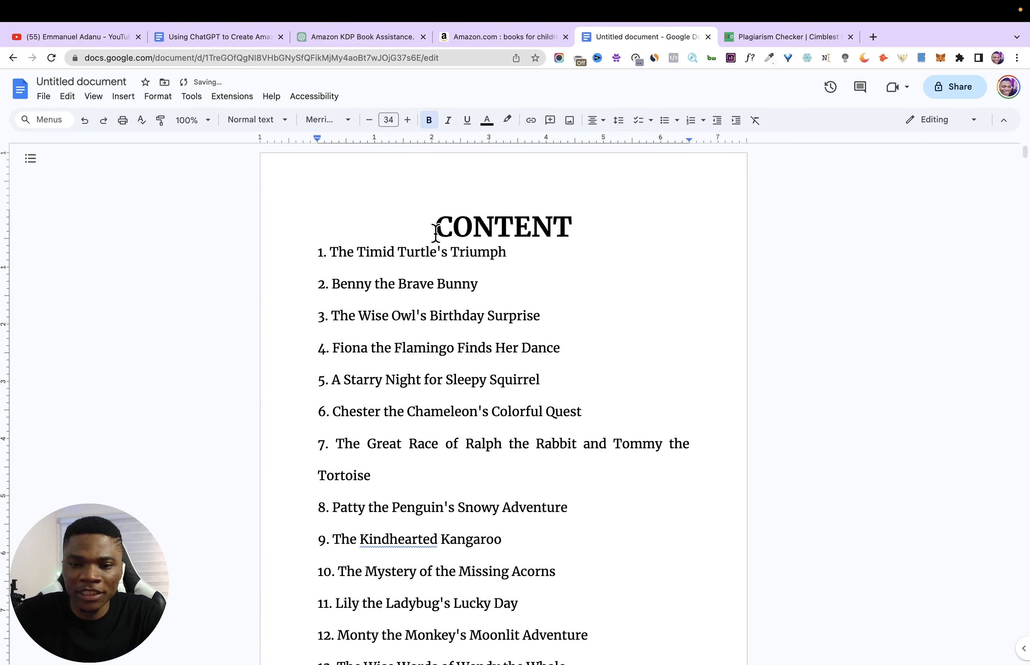
key("ctrl+Return")
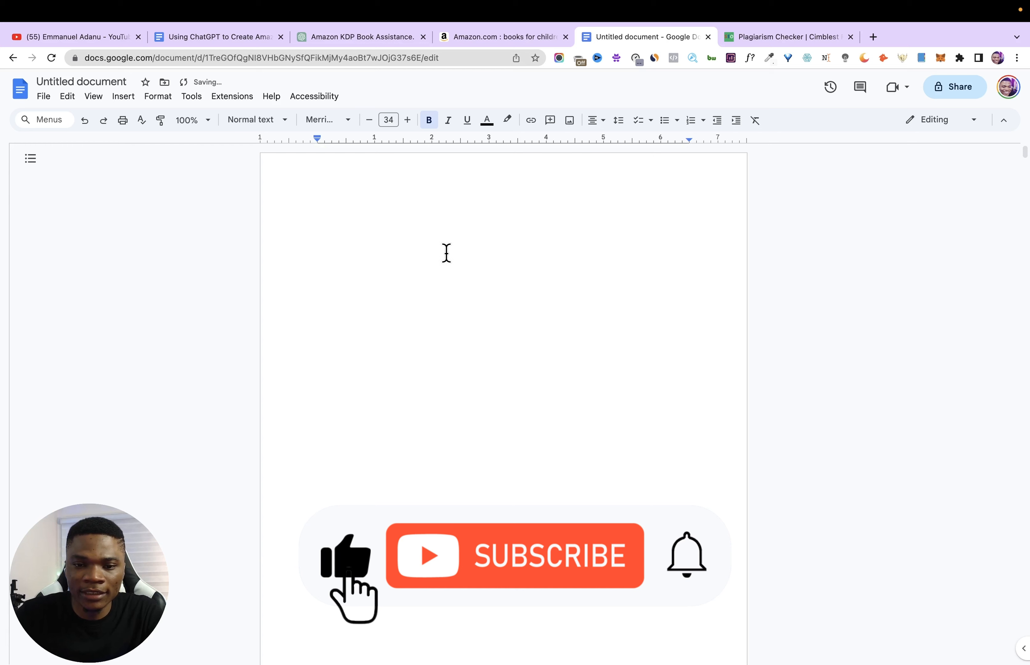
- Take the book title from the planning document and place "BEDTIME ANIMAL STORIES FOR KIDS" in bold 30-point capitals on the first page
left_click(220, 43)
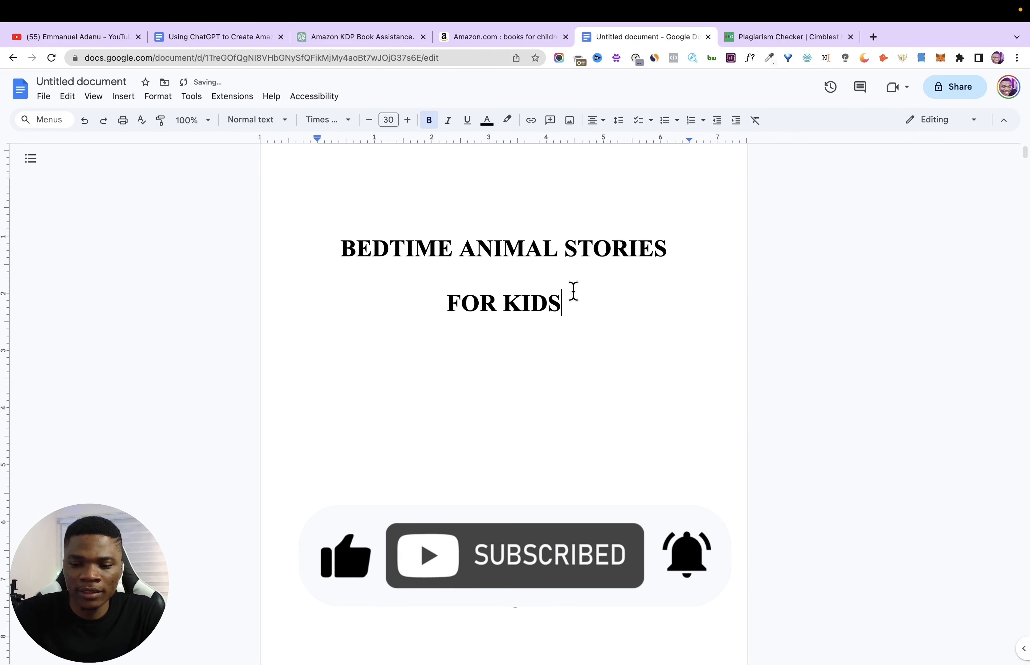
key("Return")
key("Return")
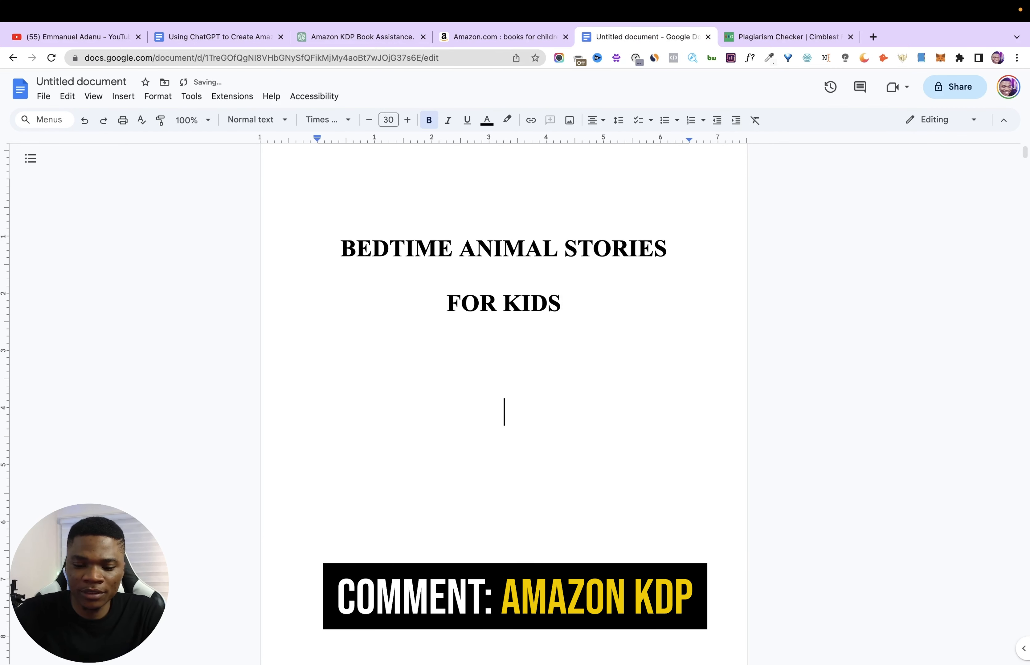
- Add the line "This Book Belongs to:" with trailing dots below the title, and format it in smaller italic Merriweather
type("This Book Belongs to:......................")
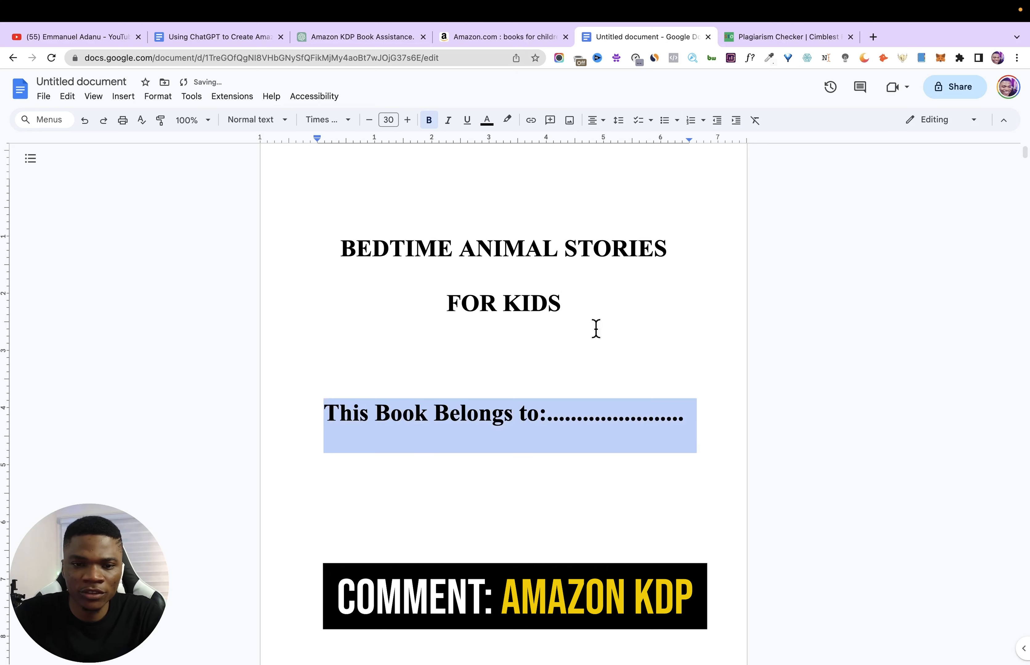
left_click(386, 122)
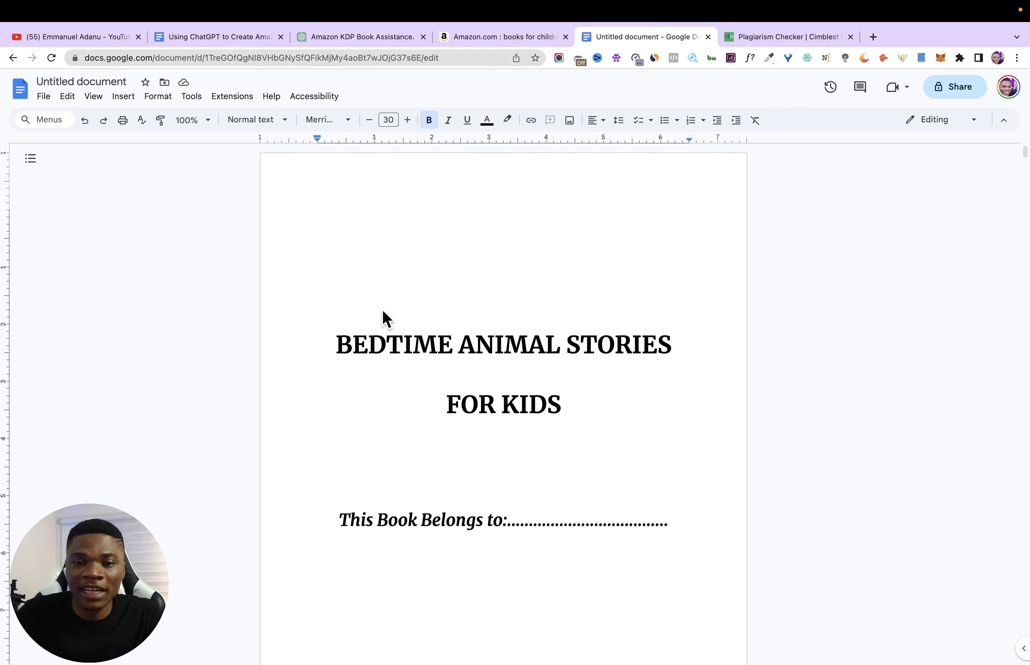
left_click(336, 346)
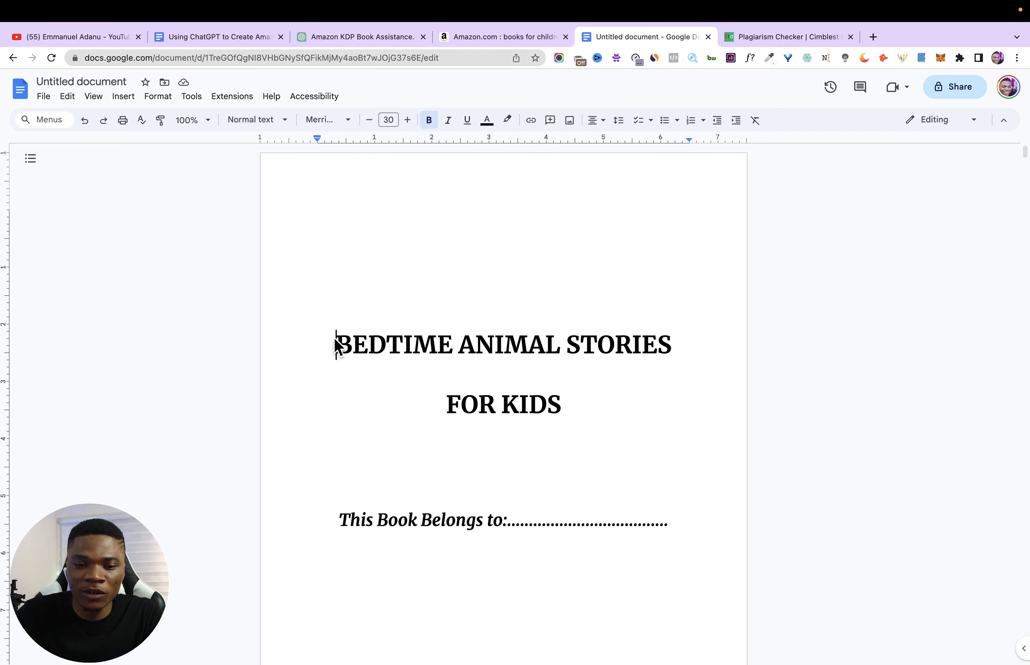
- Add a page break after the last story's closing paragraph and write "The End.." on the new page
scroll(603, 525, "down", 10)
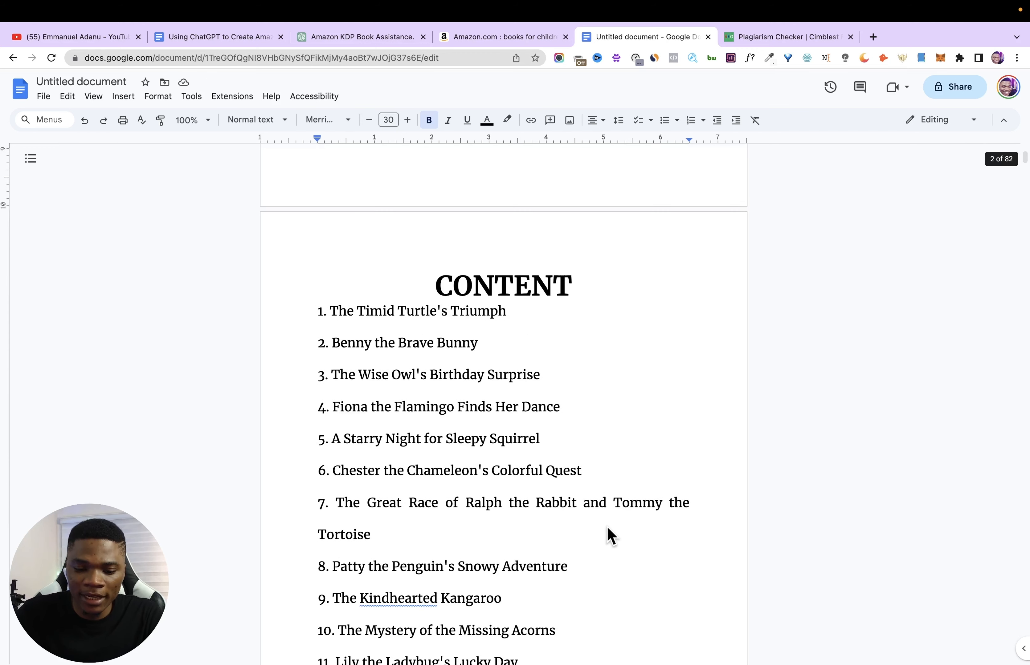
key("super+Down")
scroll(611, 618, "down", 3)
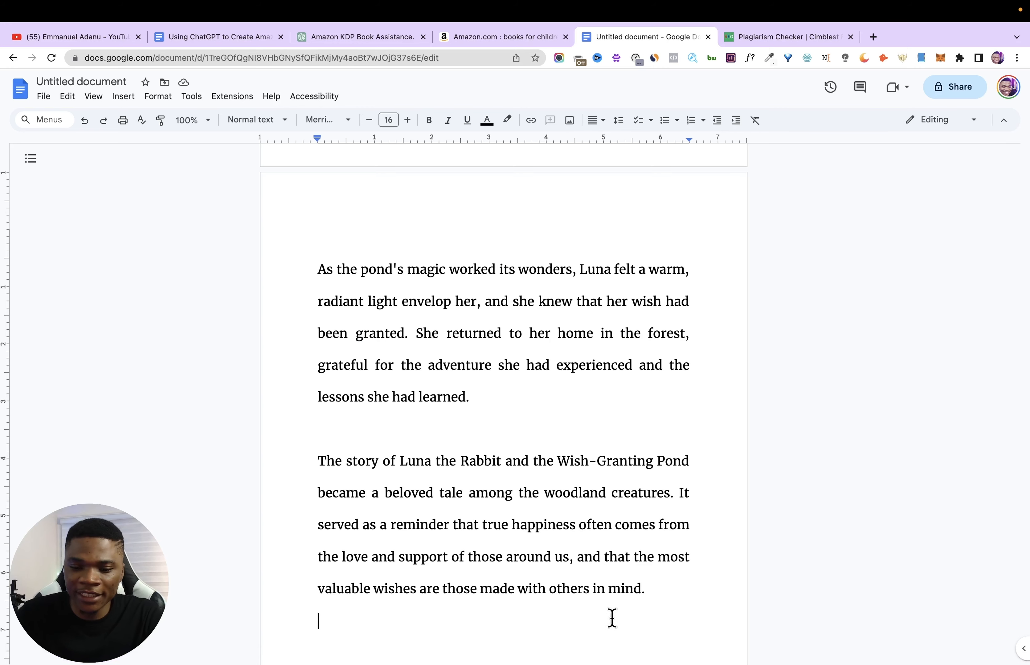
double_click(674, 454)
key("super+Return")
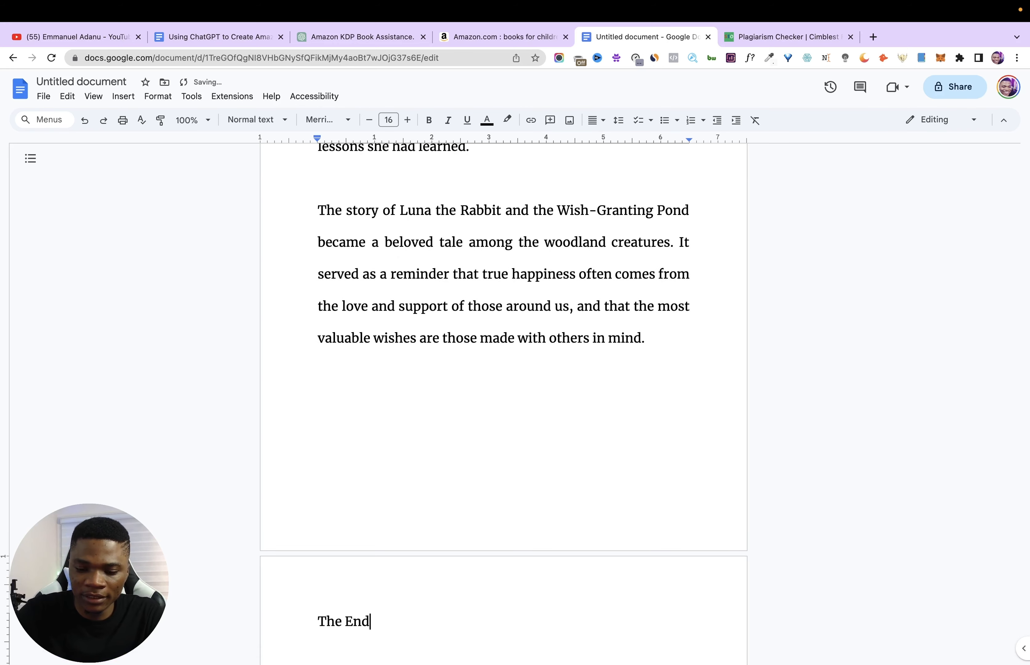
- Format the closing "The End" text in the Pacifico font at size 29
left_click_drag(304, 625, 420, 624)
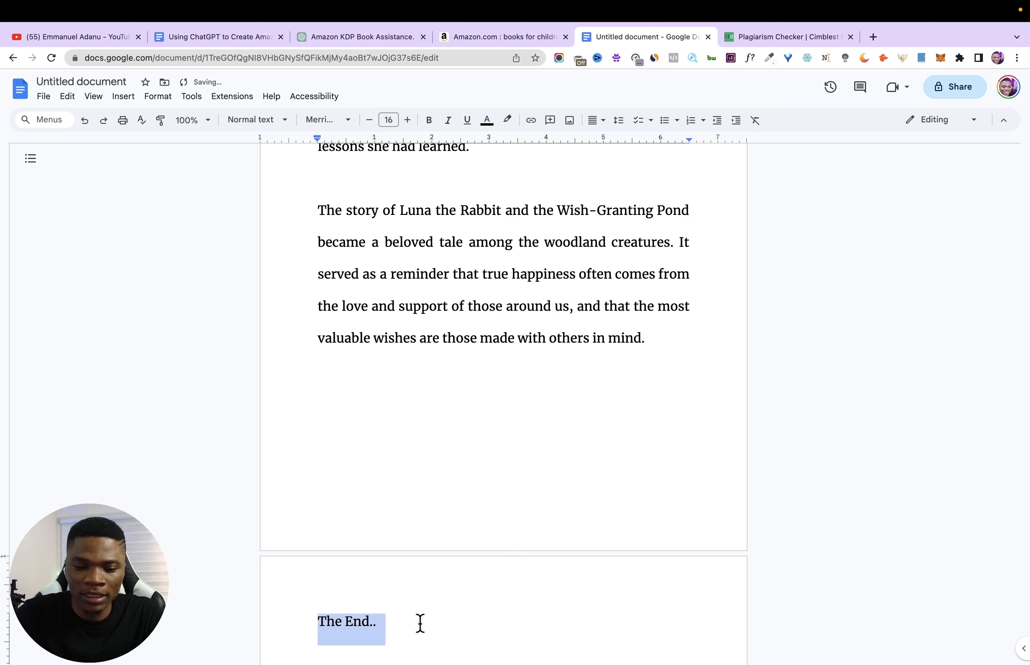
left_click(344, 121)
scroll(389, 476, "down", 2)
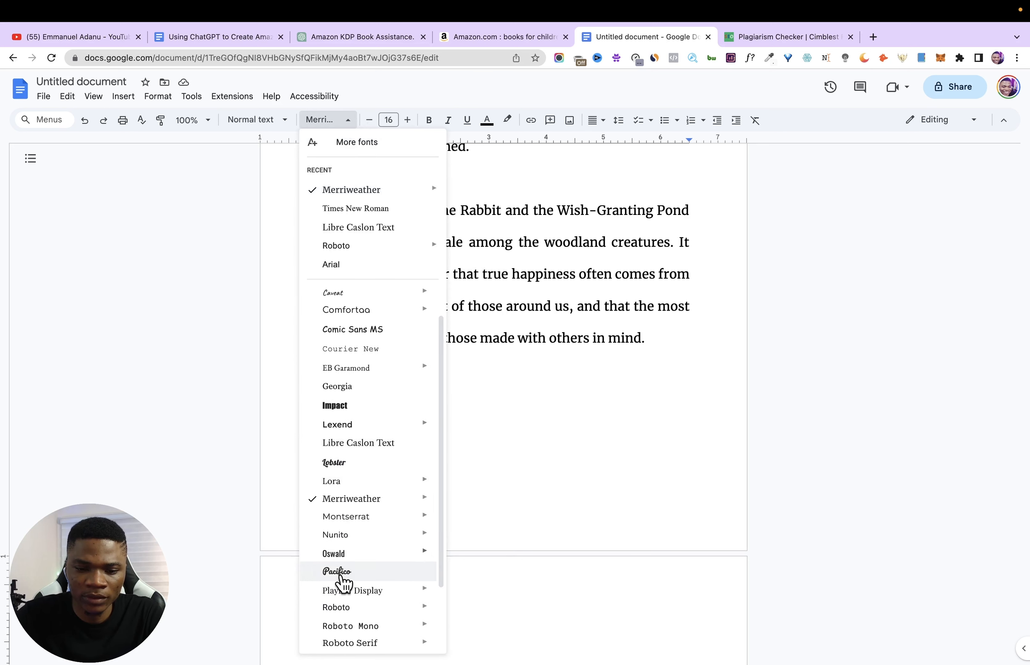
left_click(341, 572)
left_click(288, 624)
left_click_drag(288, 625, 422, 625)
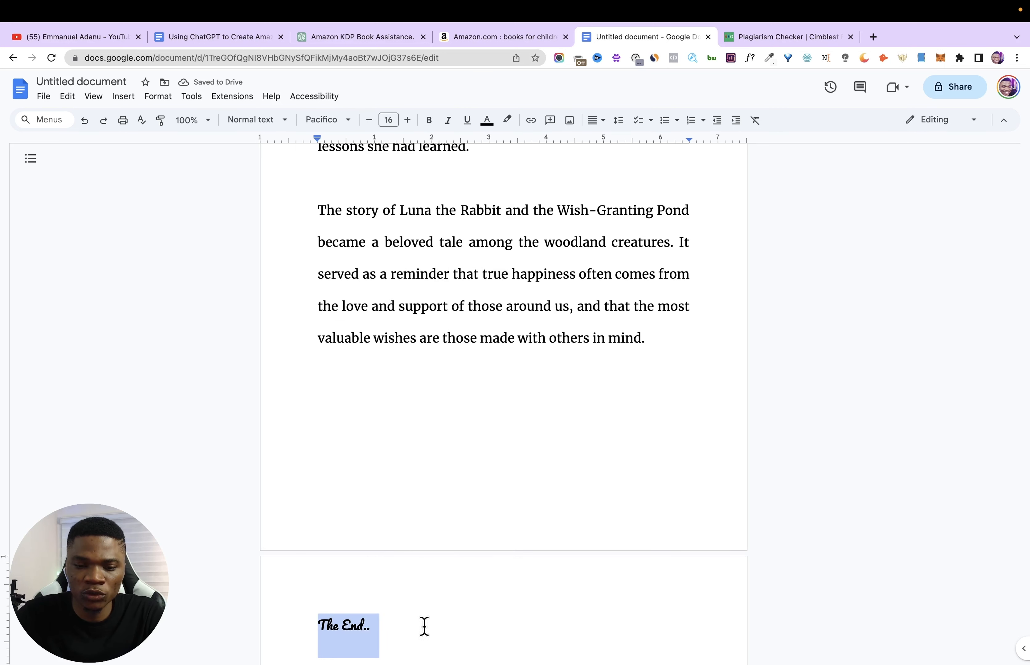
double_click(407, 120)
double_click(407, 120)
double_click(407, 120)
double_click(407, 120)
left_click(407, 120)
double_click(407, 119)
double_click(407, 120)
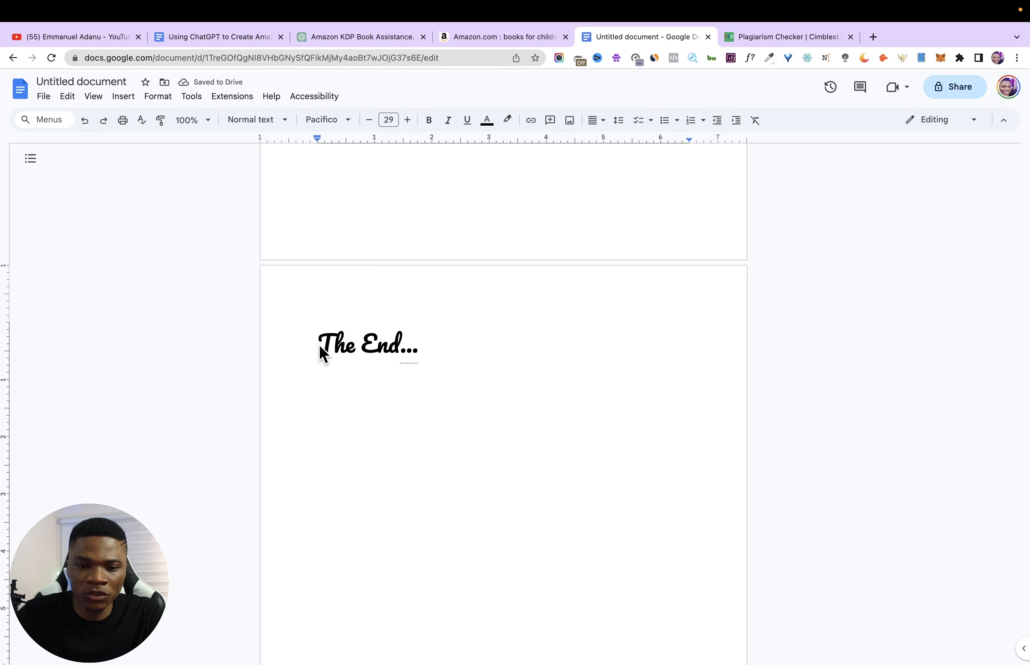
- Insert three blank lines above "The End..." to move it down the closing page
key("Return")
key("Return")
key("Return")
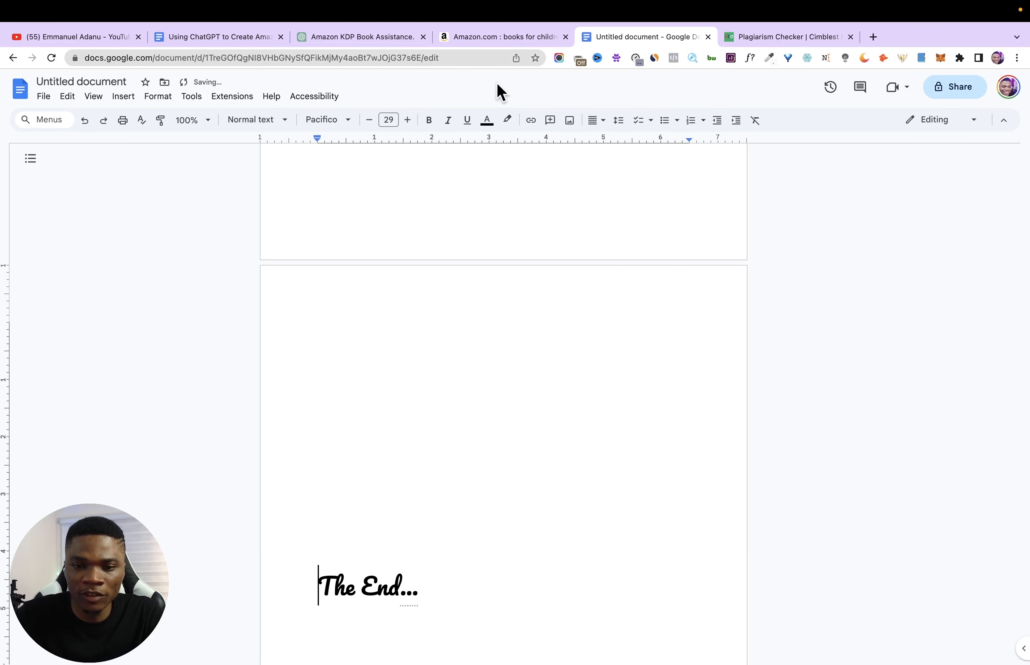
- Add page numbers in the footer starting at 1, hidden on the first page
scroll(611, 458, "up", 20)
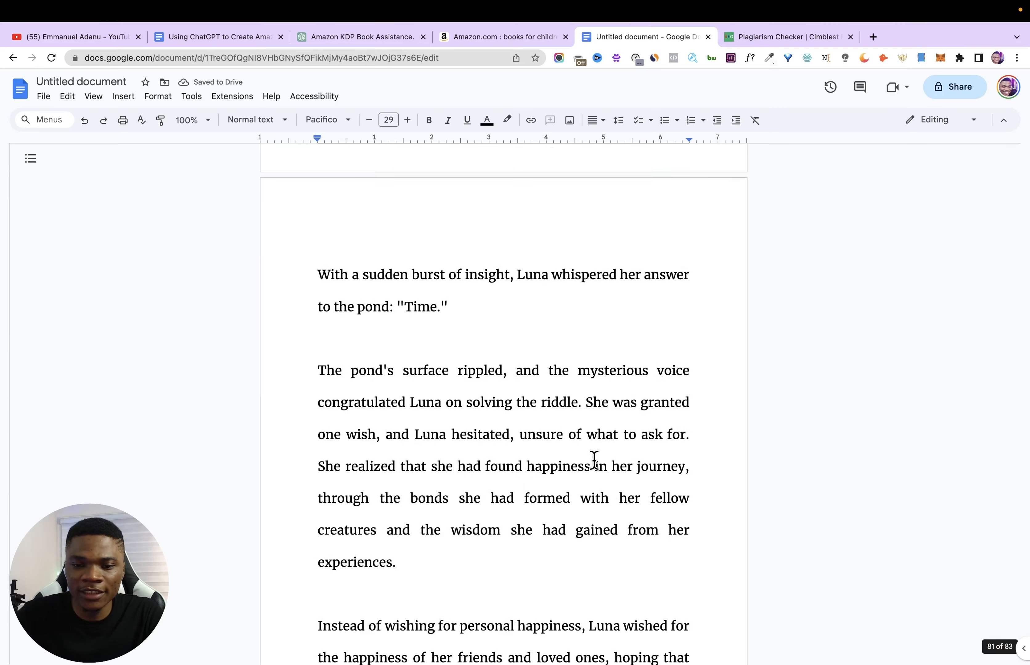
scroll(634, 478, "up", 20)
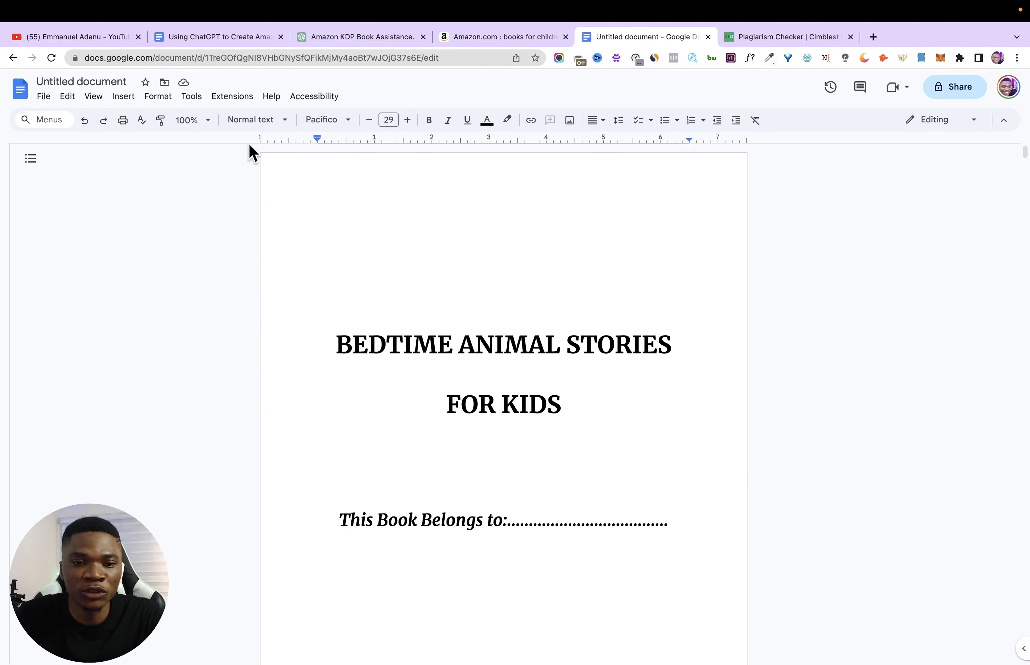
left_click(414, 344)
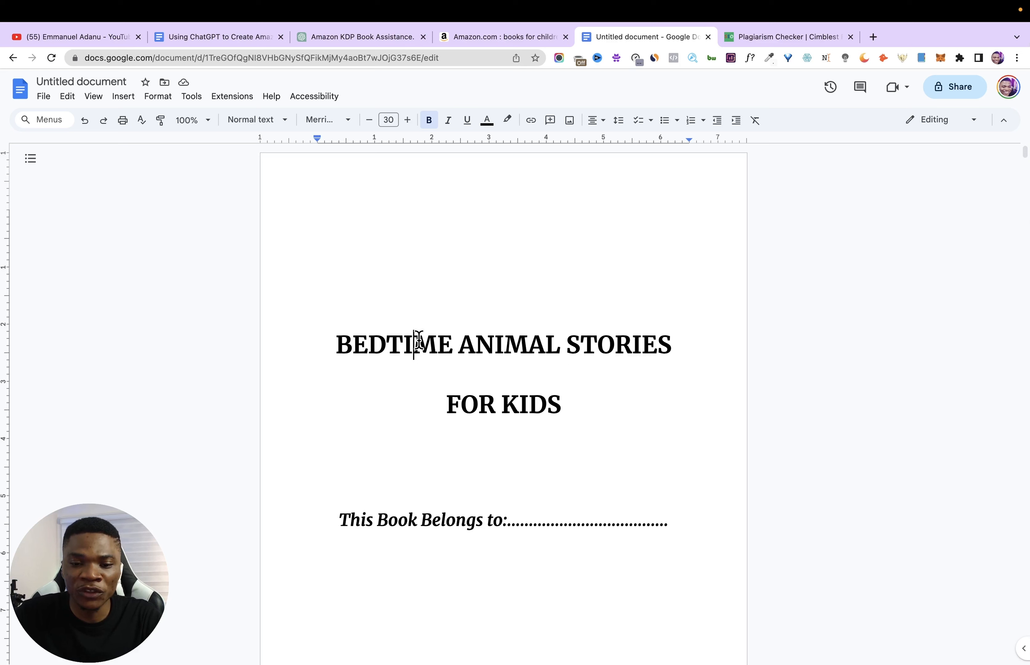
left_click(126, 97)
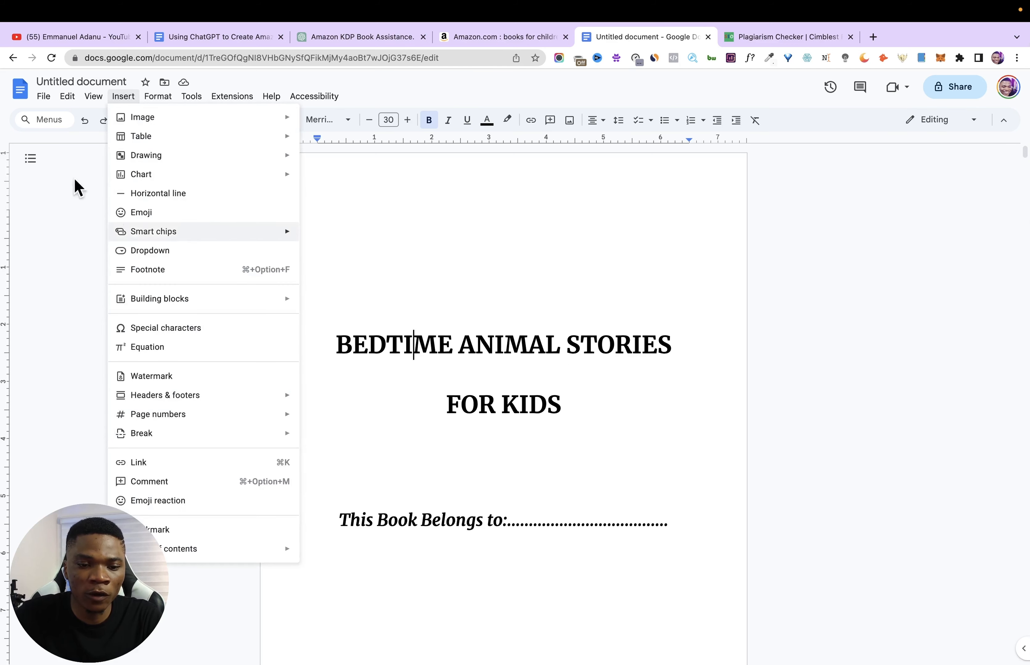
mouse_move(169, 422)
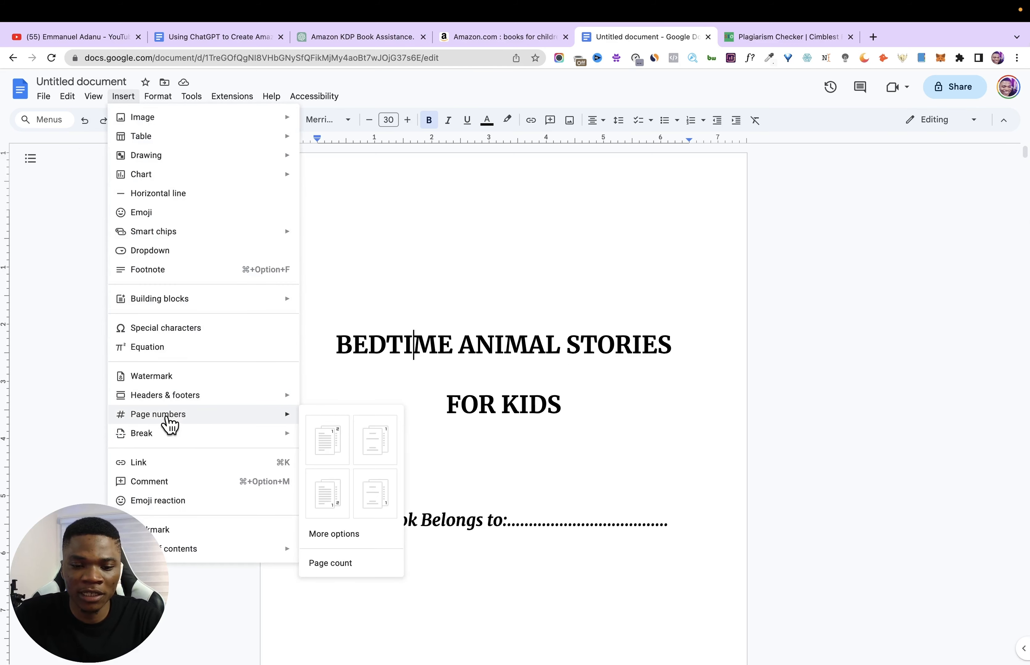
left_click(334, 536)
left_click(490, 316)
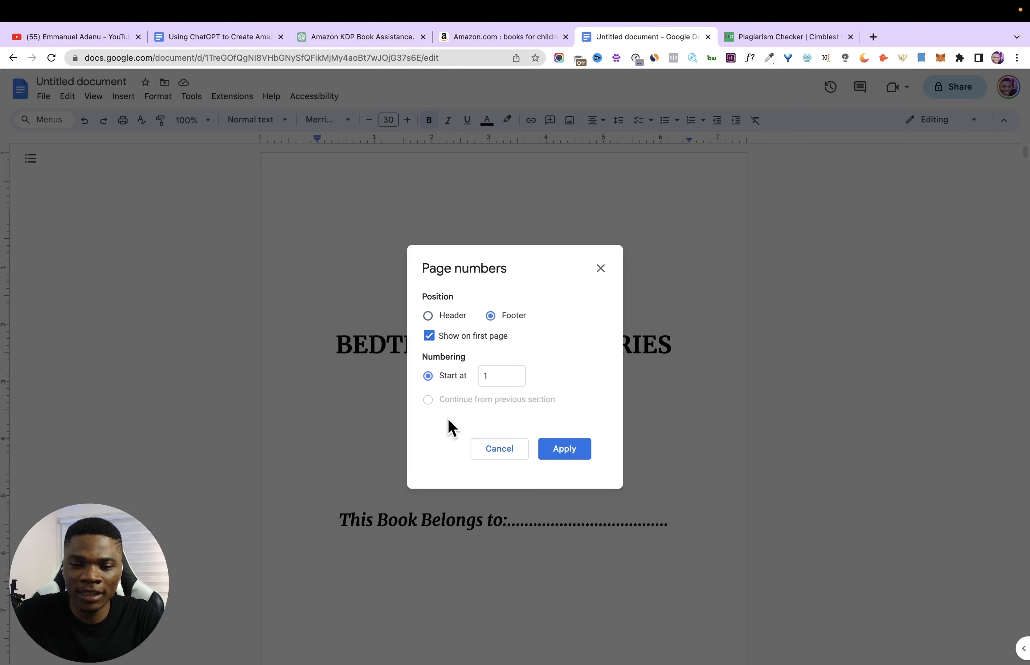
left_click(428, 336)
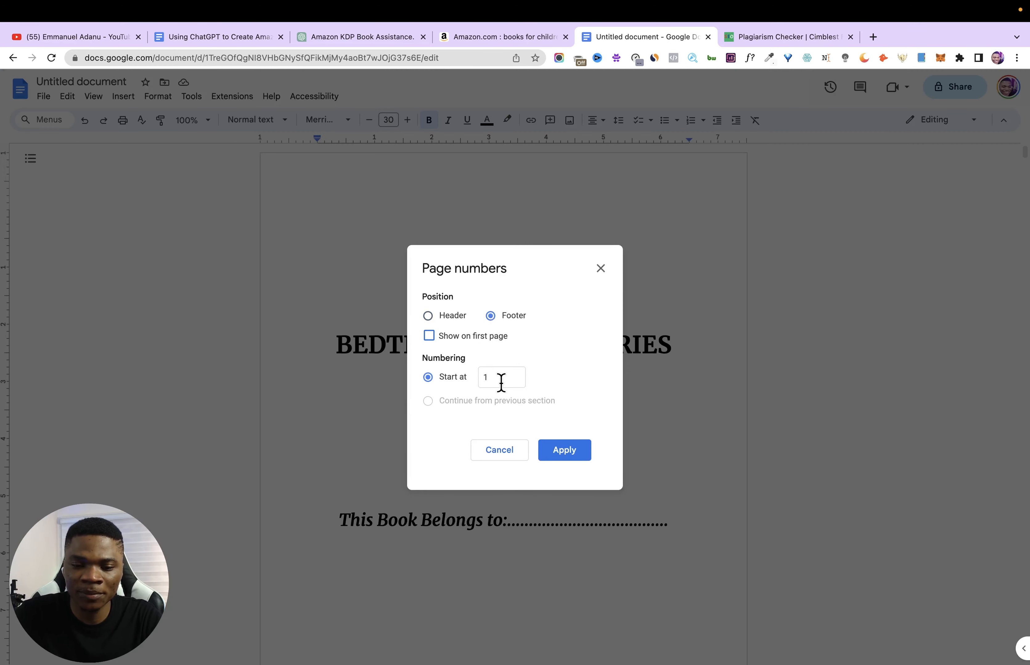
left_click(571, 452)
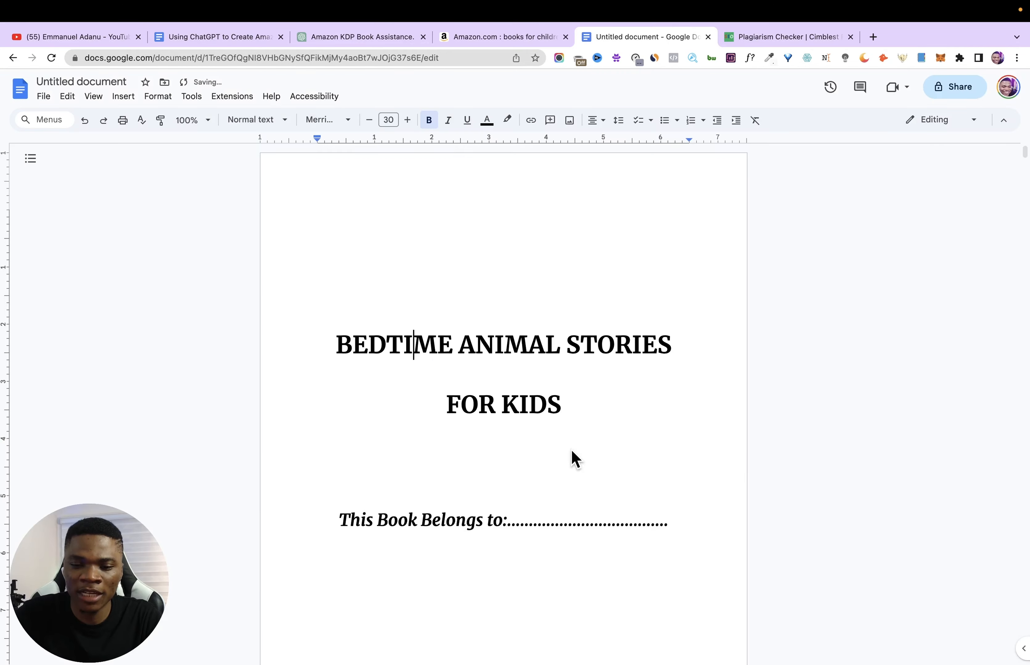
scroll(586, 501, "down", 20)
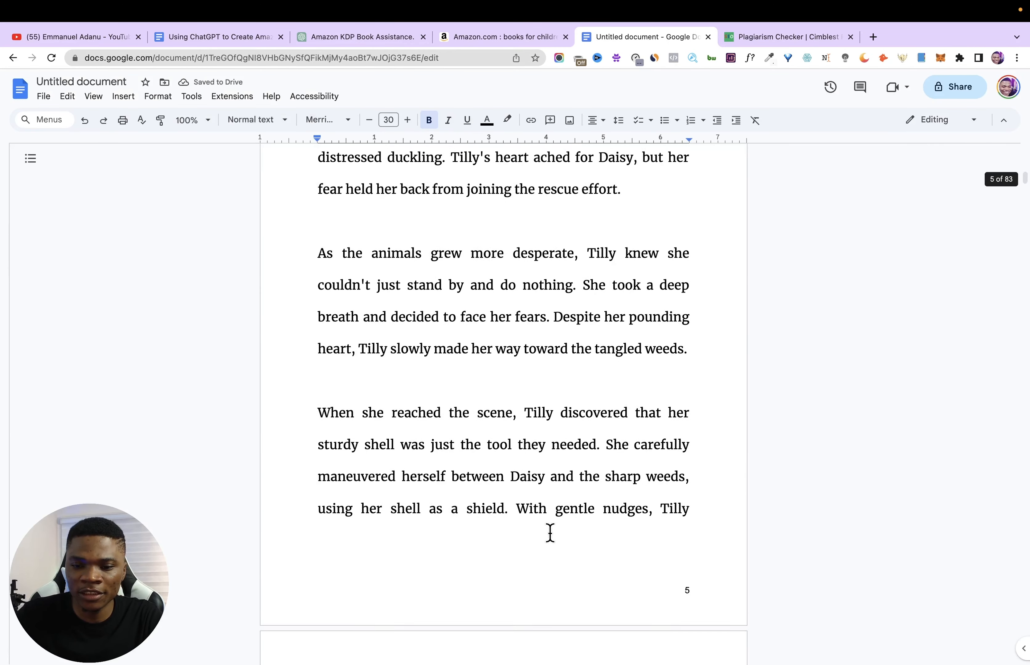
- Rename the document "Bedtime Animal Stories for Kids Ages 4-8"
scroll(552, 493, "up", 20)
left_click_drag(336, 346, 564, 400)
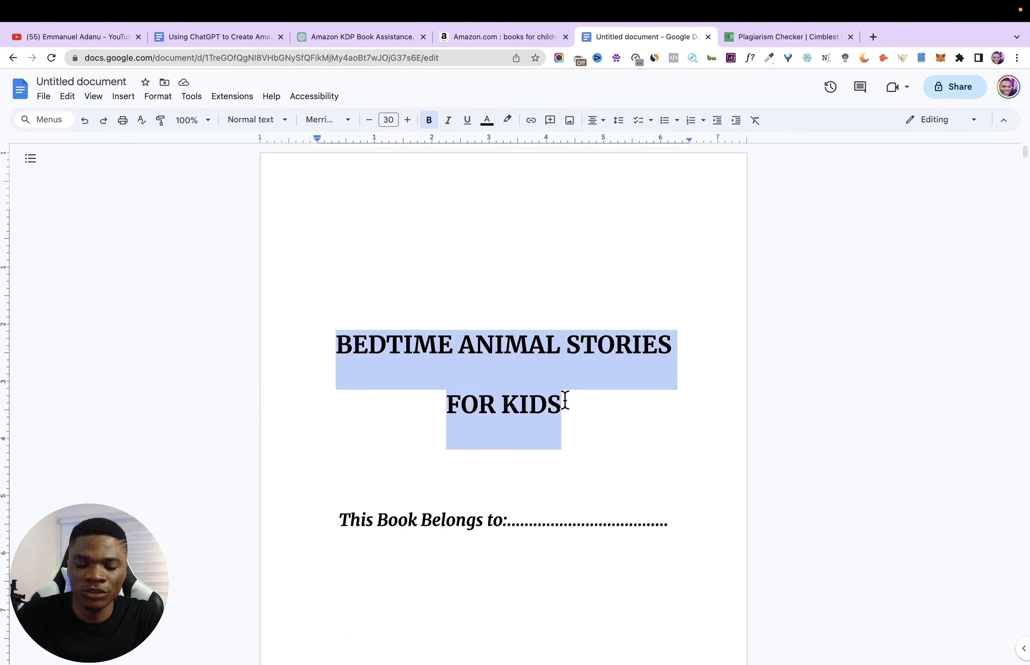
left_click(72, 83)
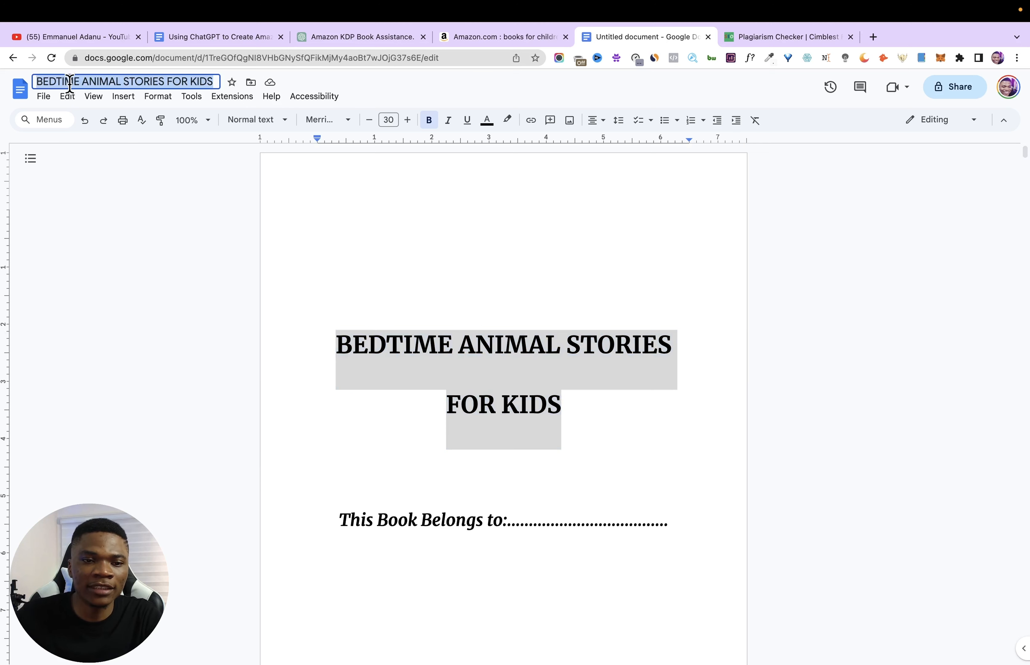
left_click(358, 217)
left_click(420, 321)
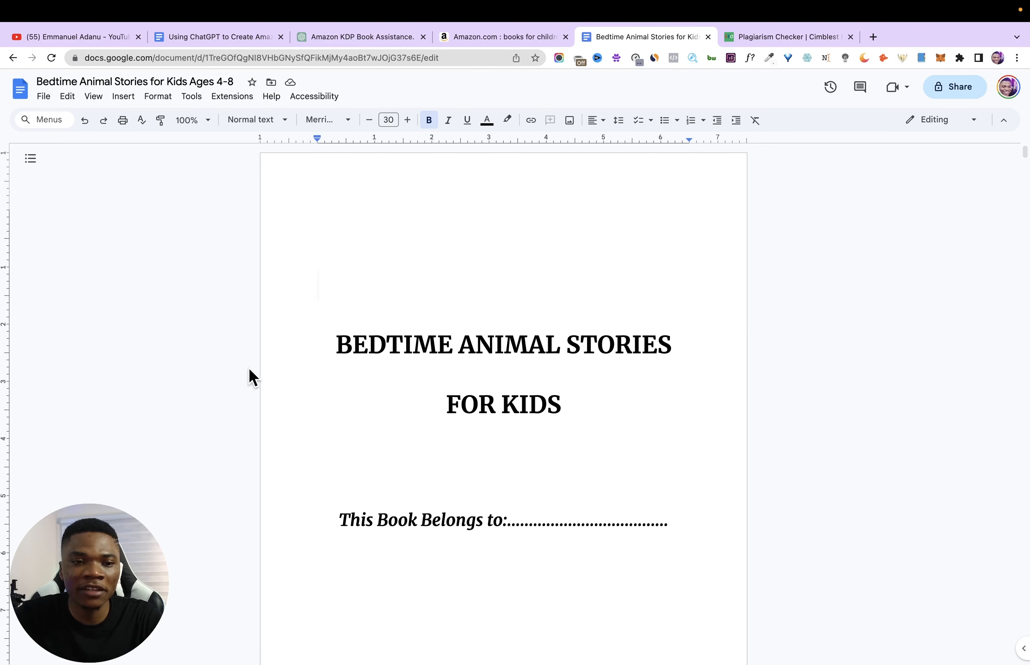
- Download the manuscript as a PDF document and open the file to check its pages
left_click(43, 97)
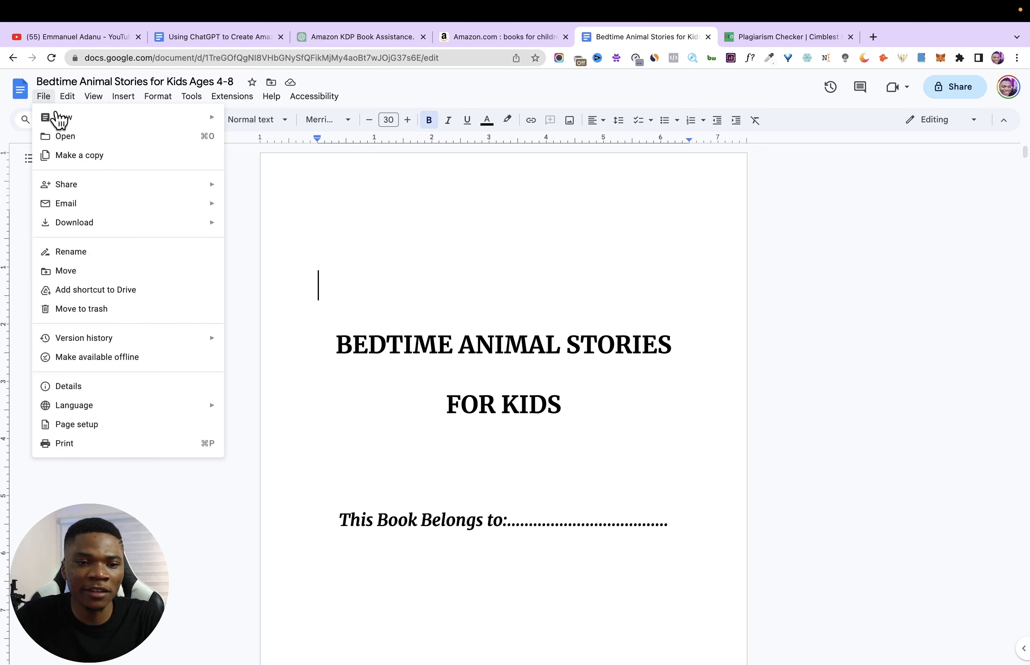
mouse_move(90, 236)
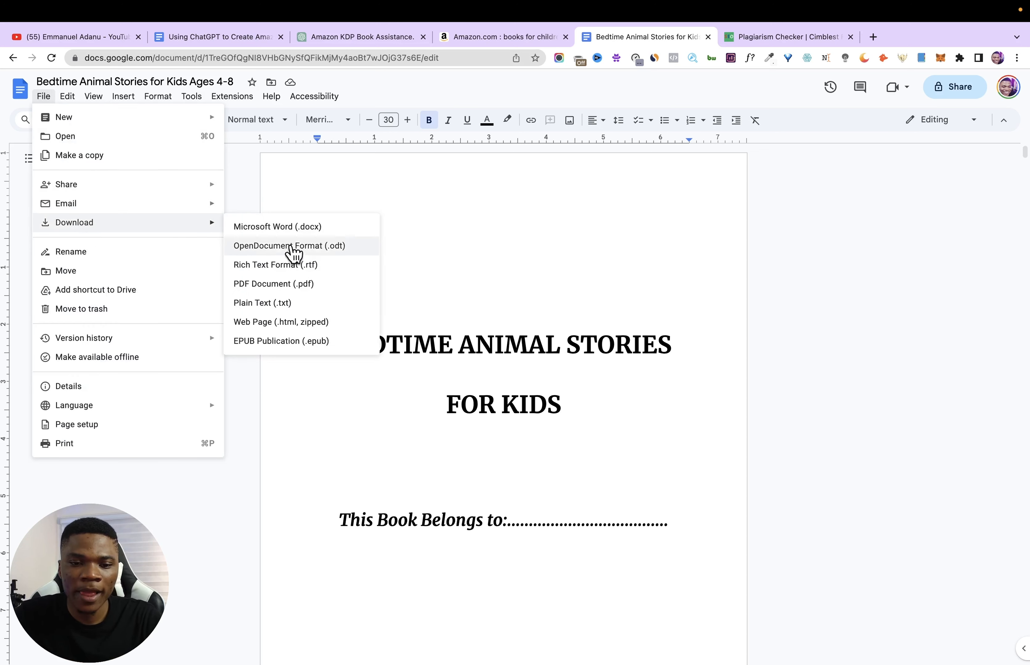
left_click(295, 288)
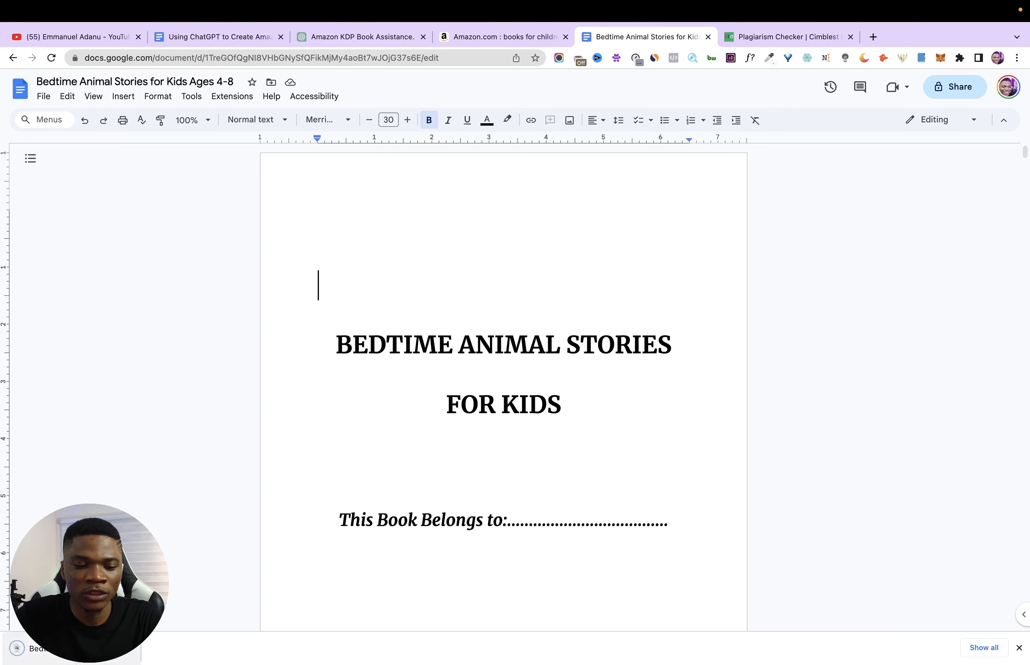
left_click(78, 649)
scroll(234, 428, "down", 15)
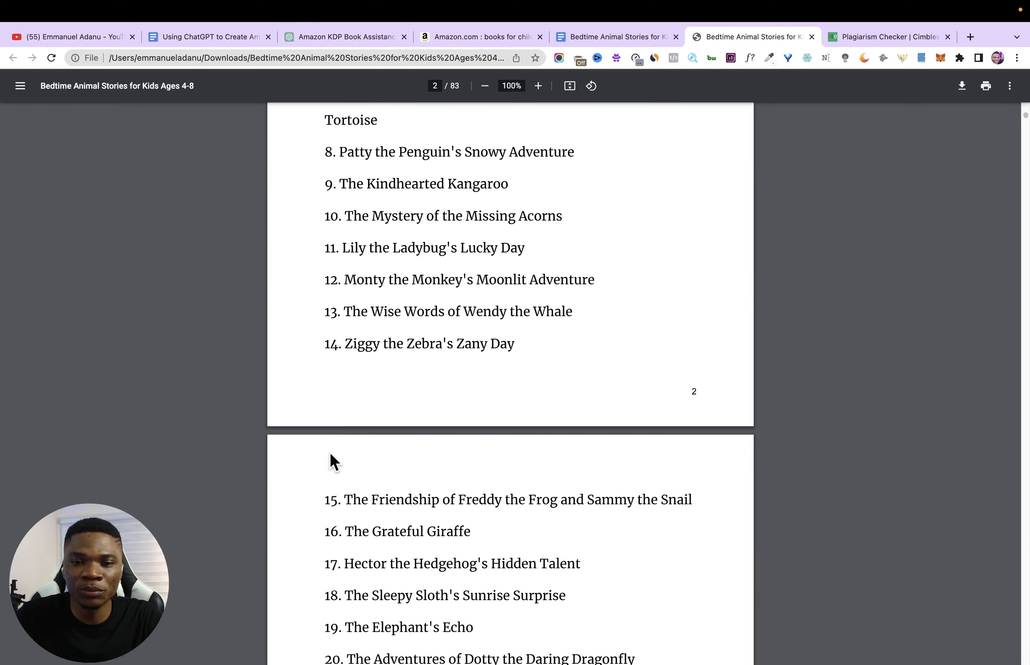
left_click(569, 85)
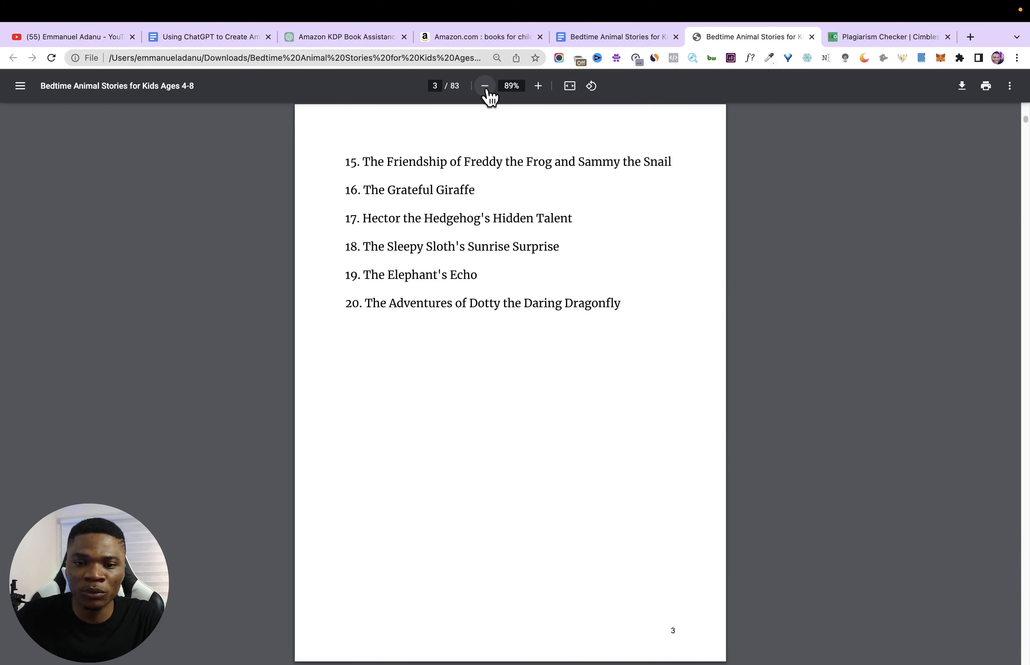
scroll(355, 112, "up", 5)
- Switch to the outline document of the KDP workflow and highlight "Step 5: Design Cover"
left_click(220, 43)
scroll(429, 291, "up", 10)
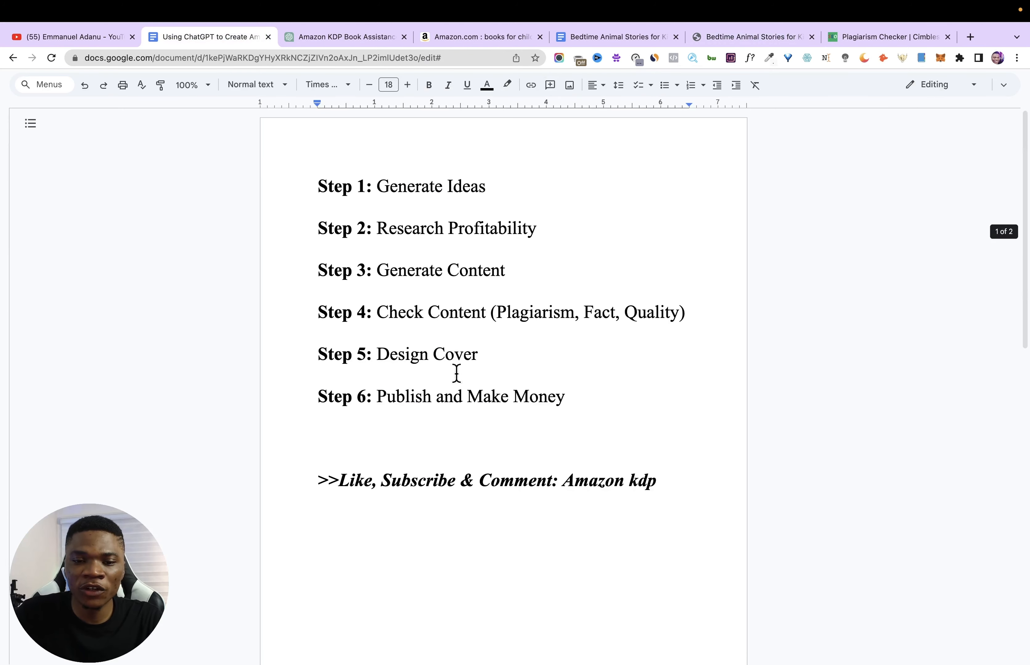
left_click_drag(273, 354, 501, 360)
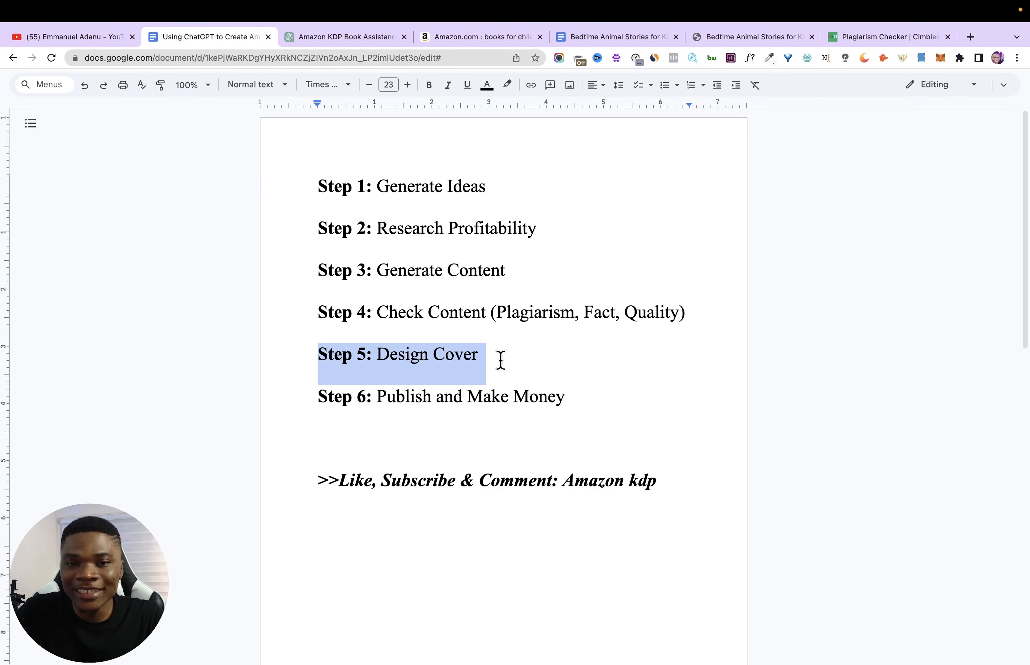
- Open Canva in a new tab and create a custom-size design 8.5 in wide and 11 in high
left_click(970, 37)
left_click(648, 327)
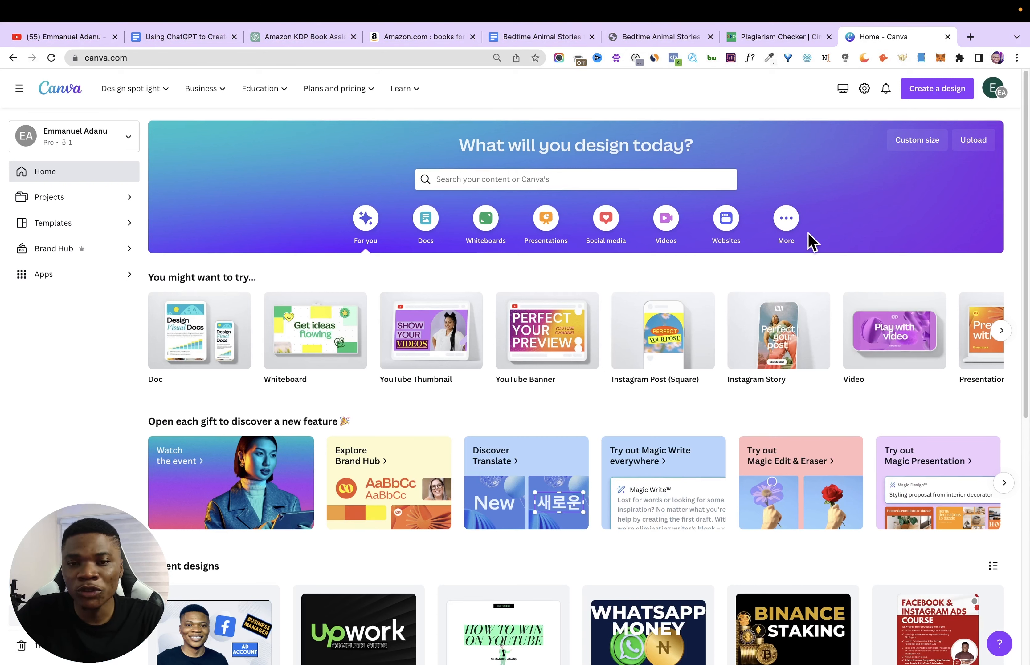
left_click(915, 142)
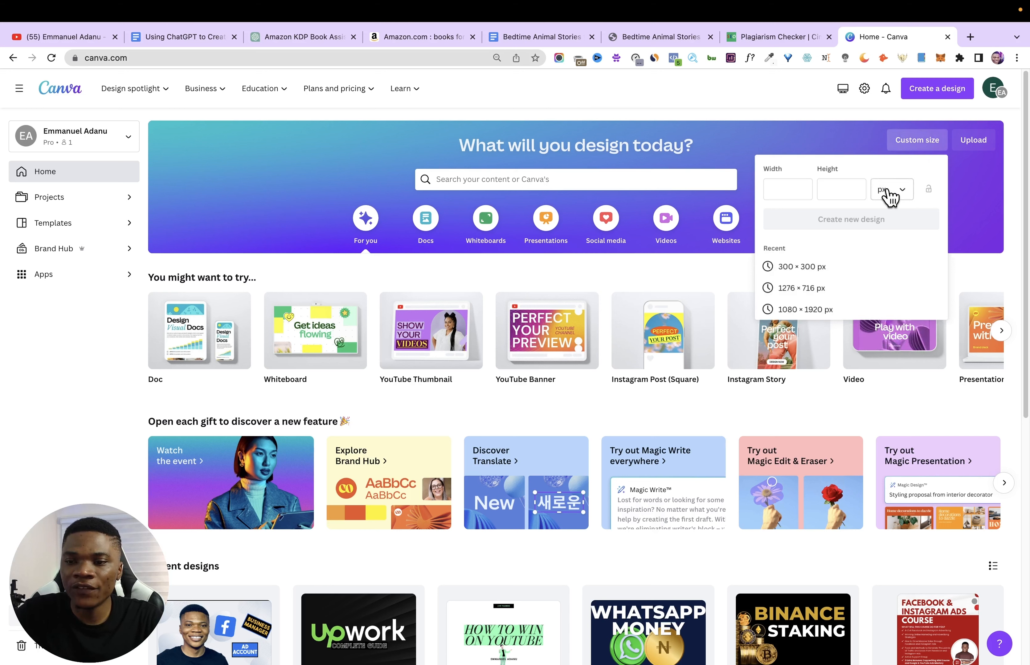
left_click(898, 194)
left_click(887, 247)
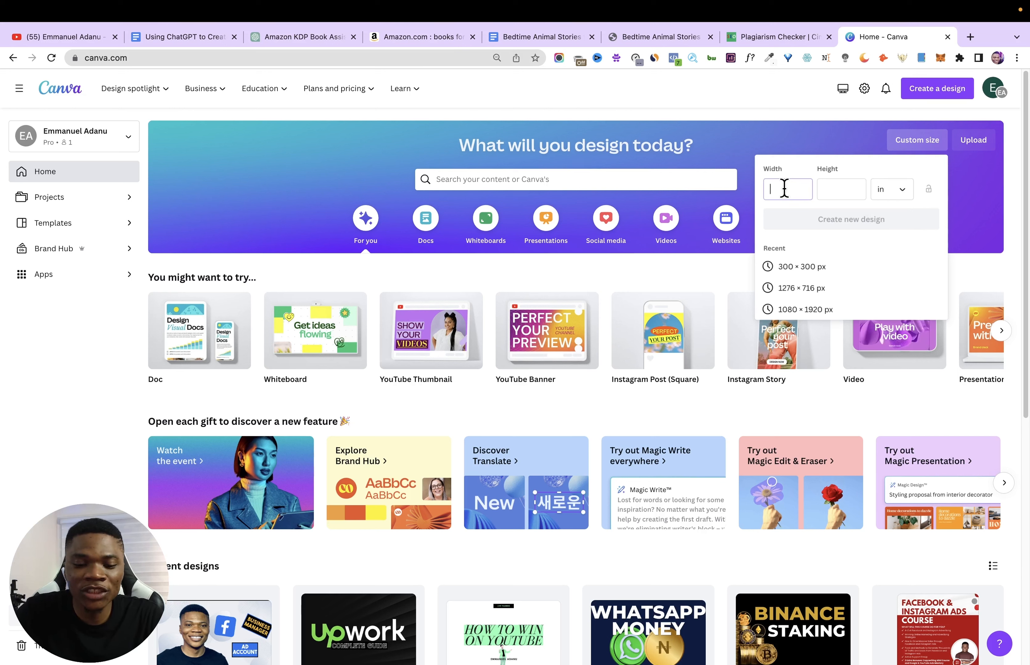
type("8.5")
left_click(841, 189)
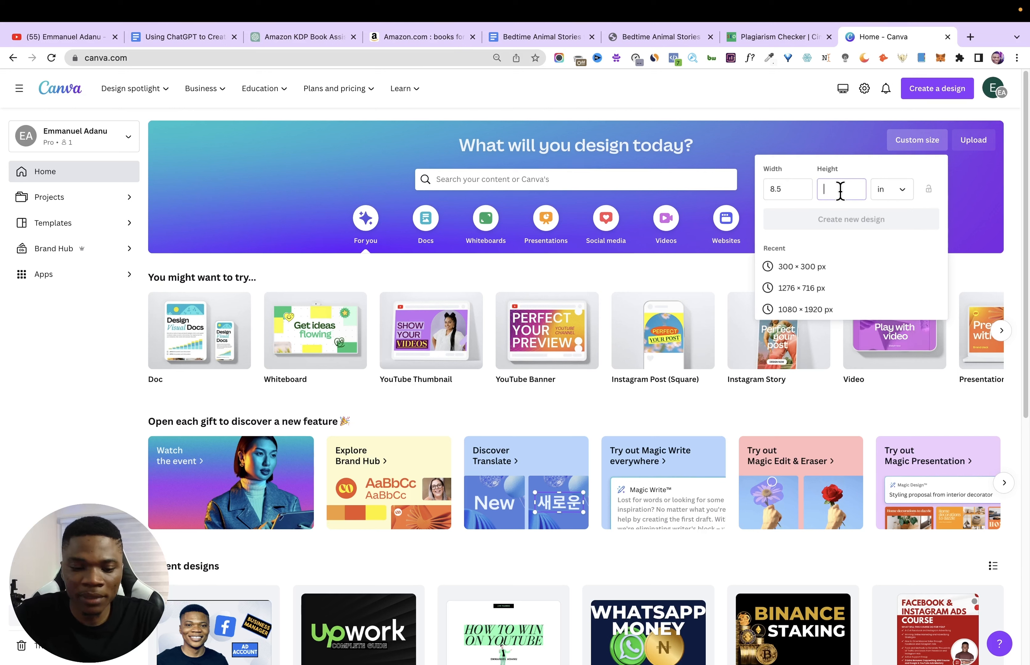
type("11")
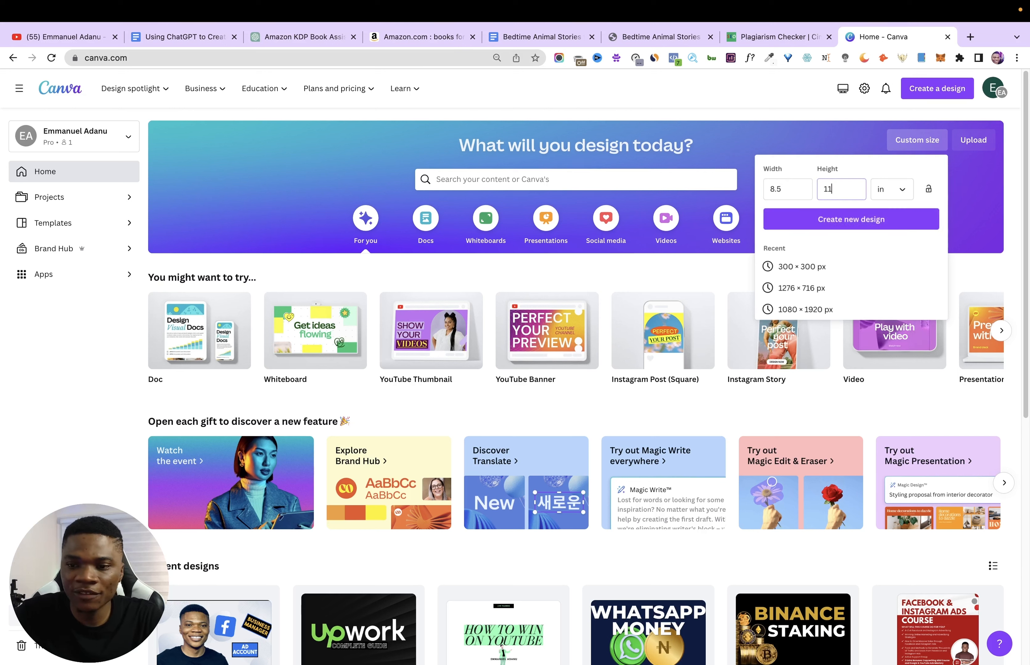
left_click(881, 221)
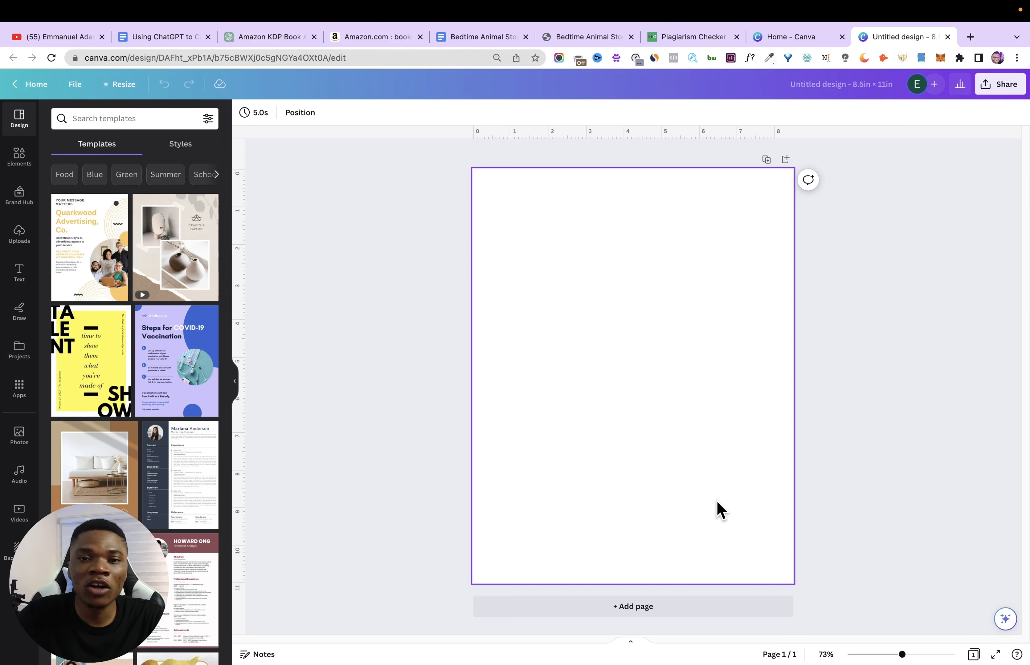
- Look at the Amazon results for children's animal story books as cover references, and return to the blank Canva design
left_click(371, 39)
left_click(872, 366)
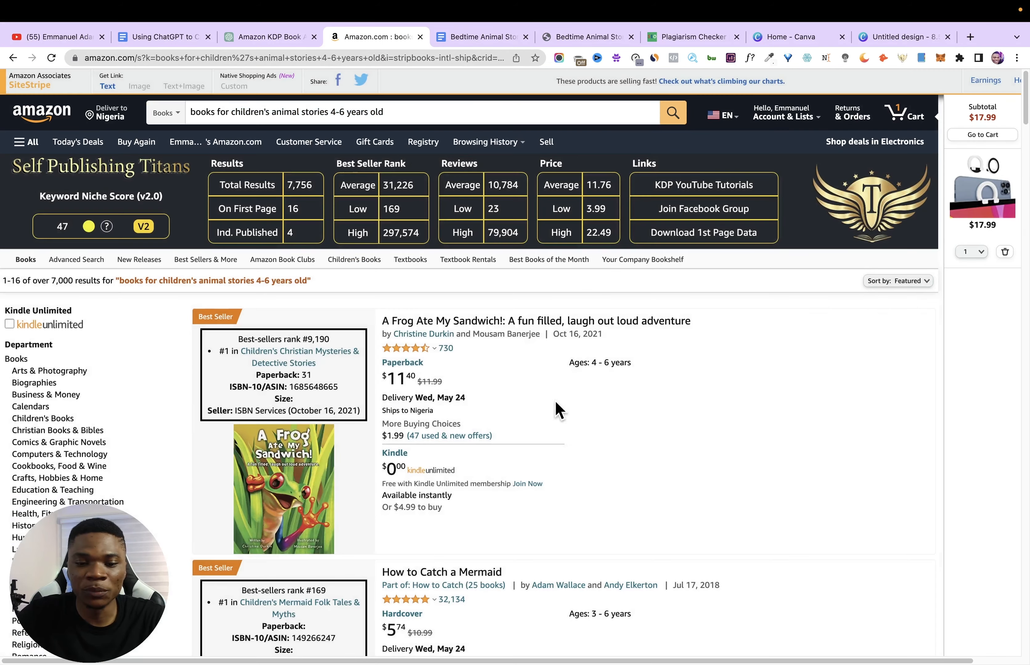
left_click(881, 39)
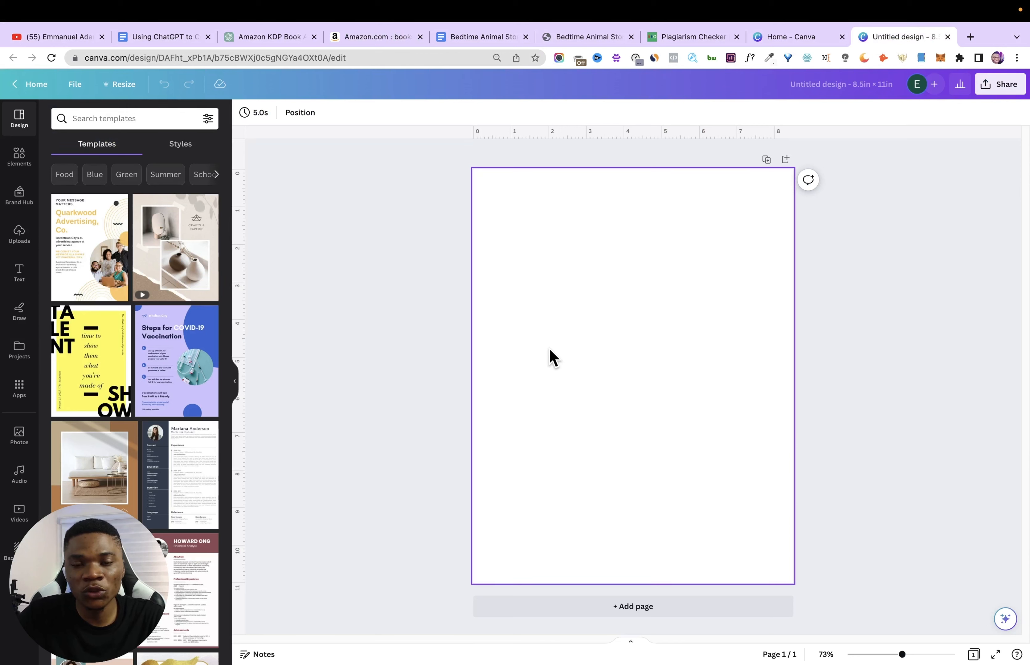
- Search the elements library for "kids cartoon" and show all matching photos
left_click(19, 158)
left_click(100, 118)
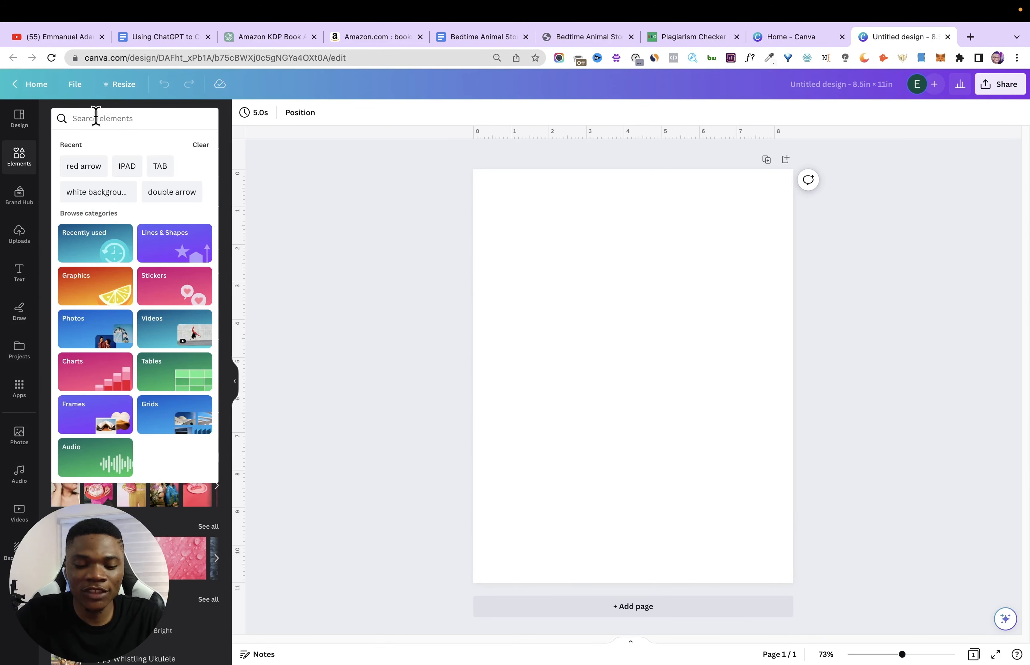
type("kids cartoon")
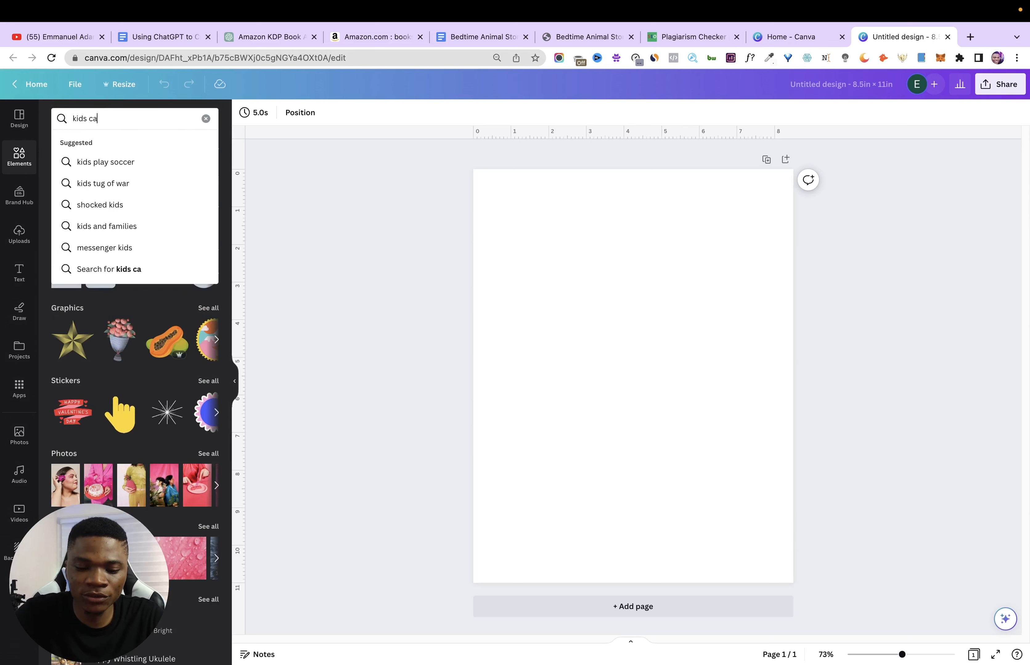
key("Return")
left_click(207, 276)
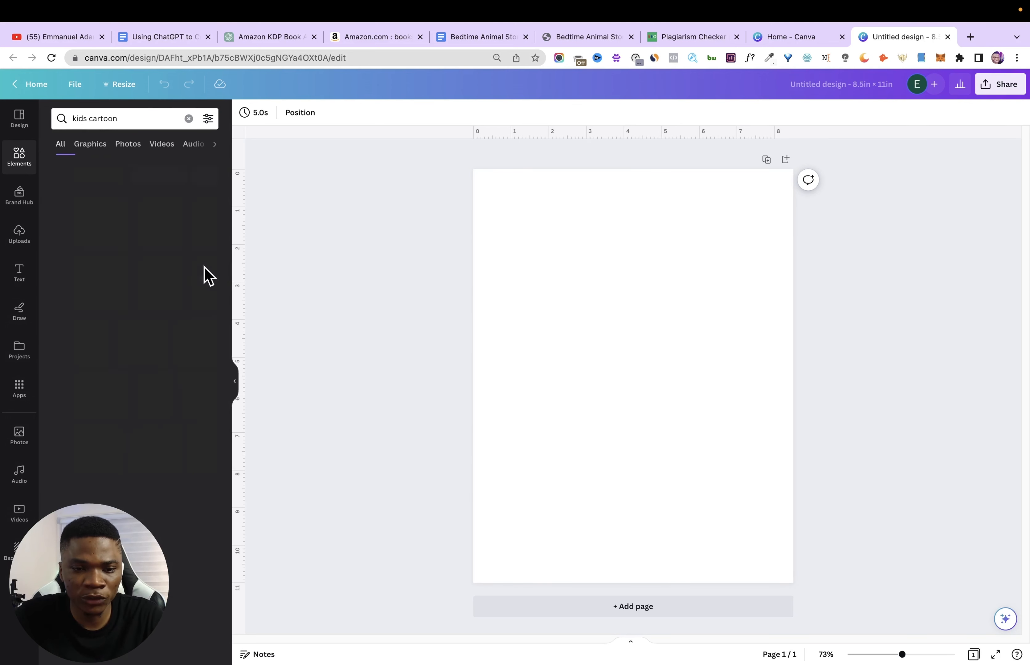
scroll(229, 380, "down", 3)
left_click_drag(229, 381, 221, 331)
- Add the cartoon campsite picture with colorful tents to the page and set it as the background
left_click(145, 349)
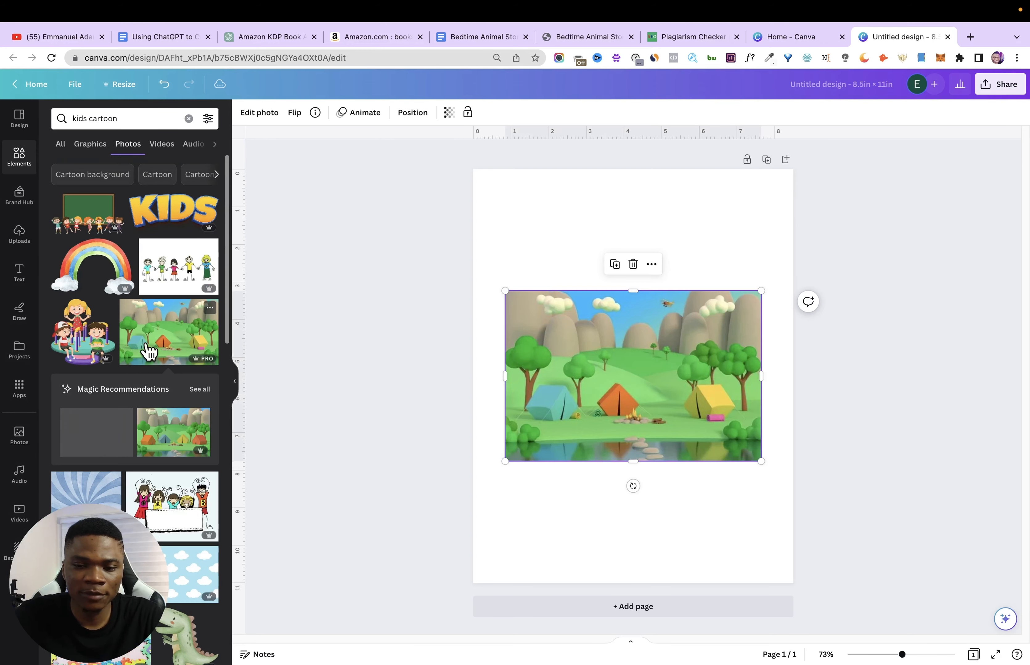
right_click(655, 379)
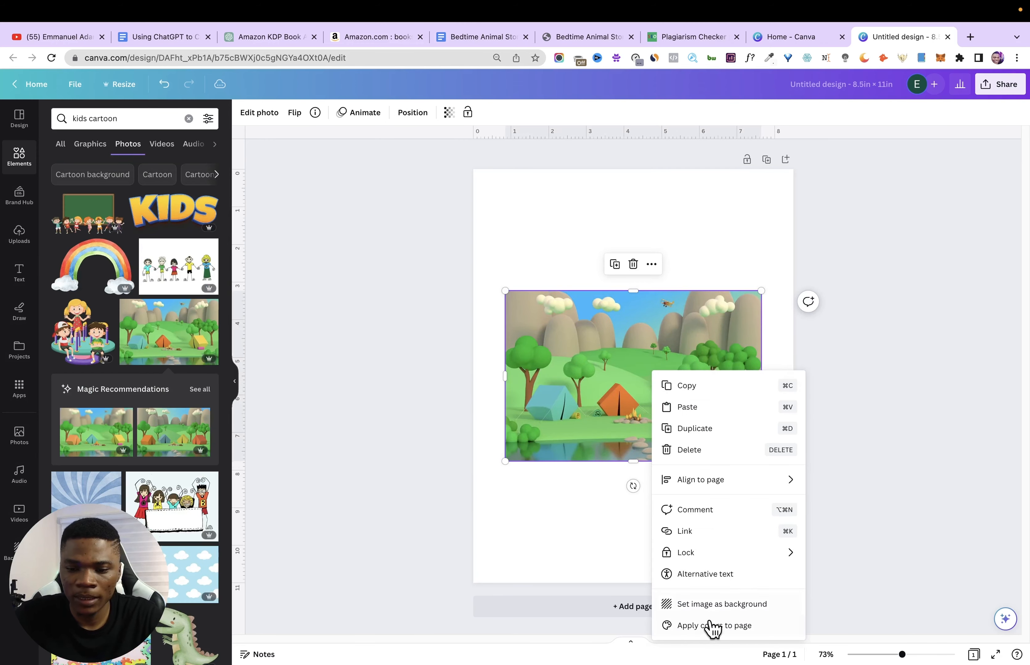
left_click(712, 606)
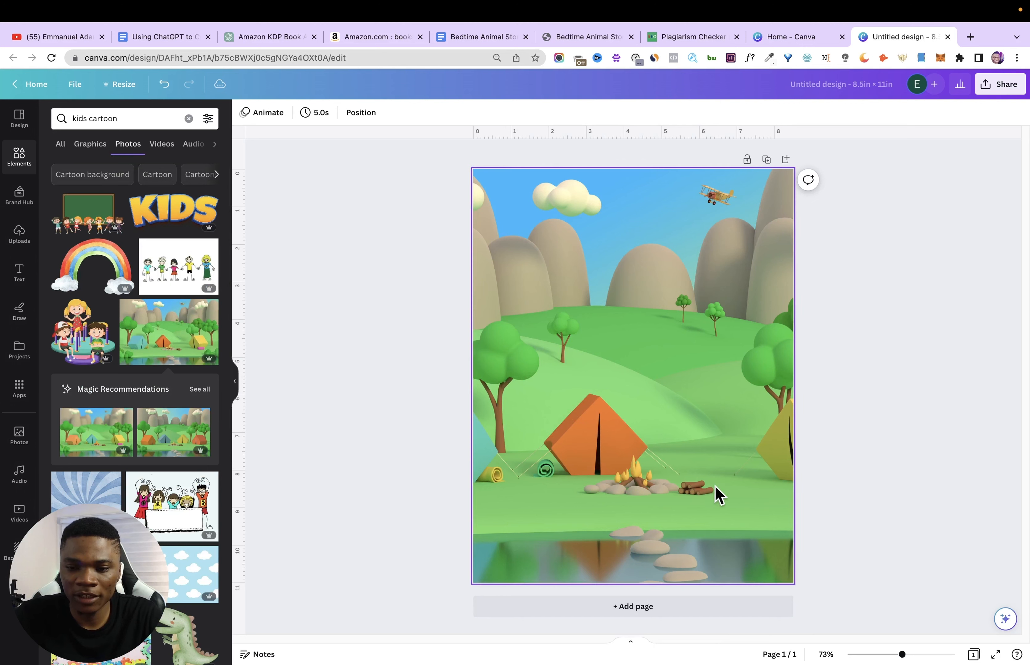
- Add the orange KIDS lettering picture to the cover, shrink it, and center it just above the orange tent
left_click(173, 210)
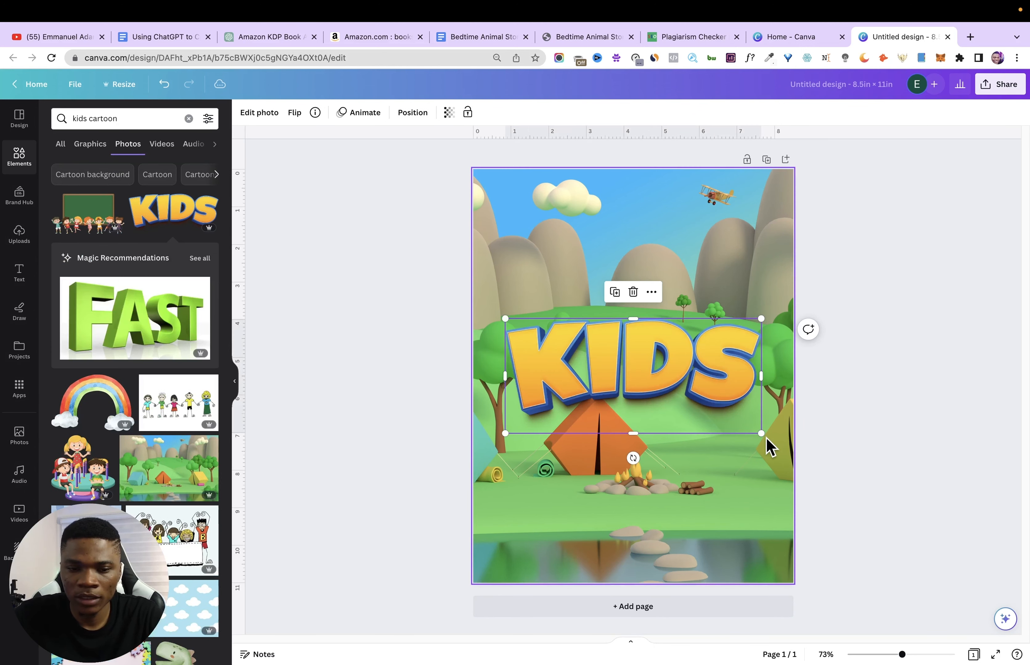
left_click_drag(760, 433, 679, 386)
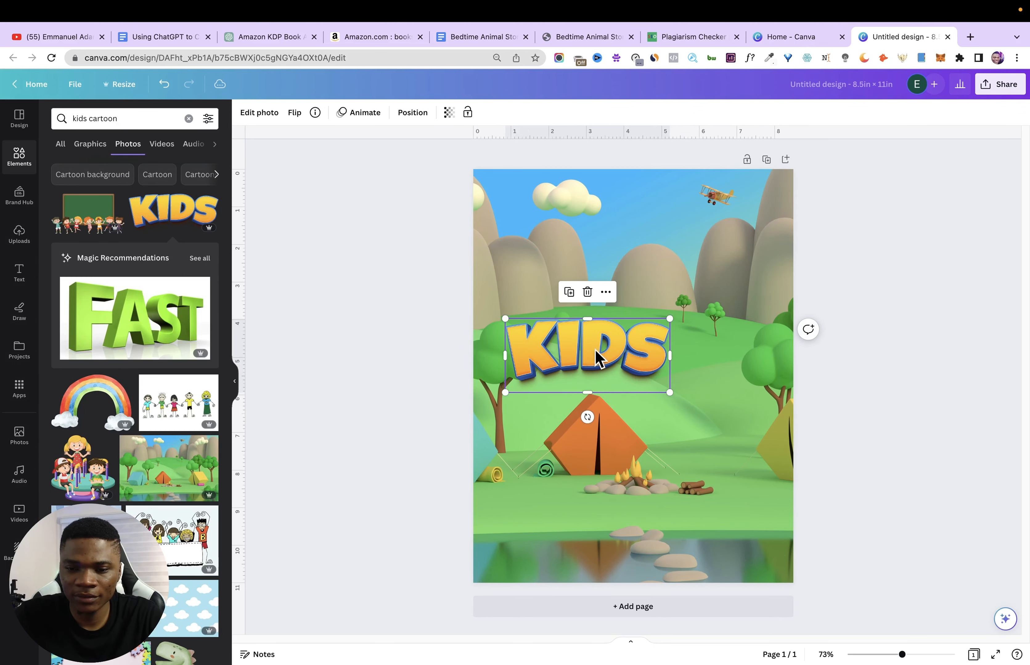
left_click_drag(597, 356, 646, 370)
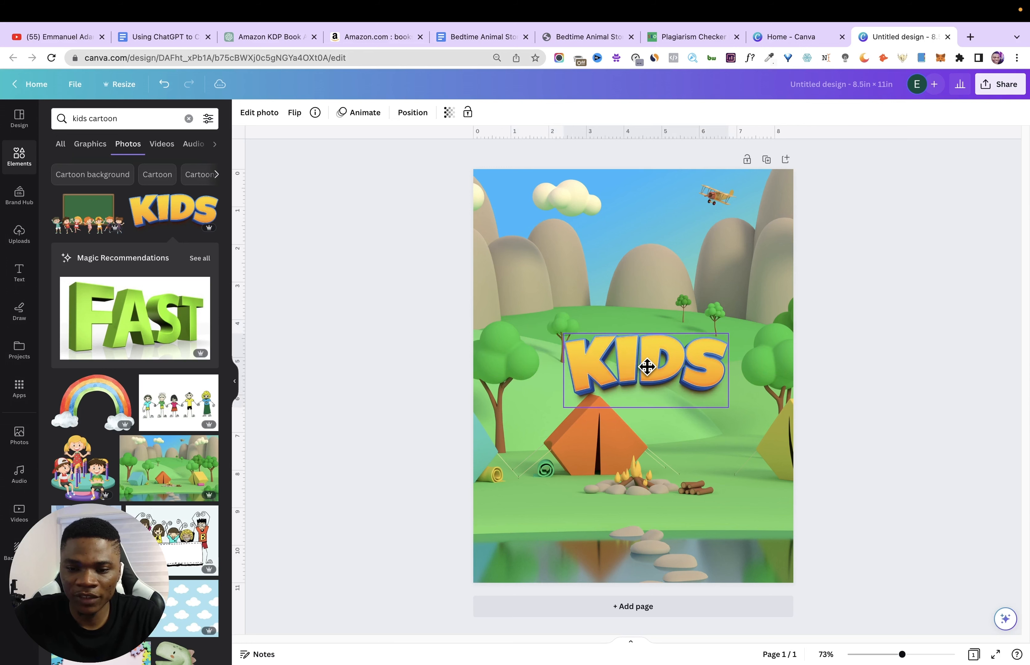
- Add the heading texts BEDTIME, ANIMAL STORIES and FOR above the KIDS lettering, checking the wording against the title in the planning document
left_click(20, 273)
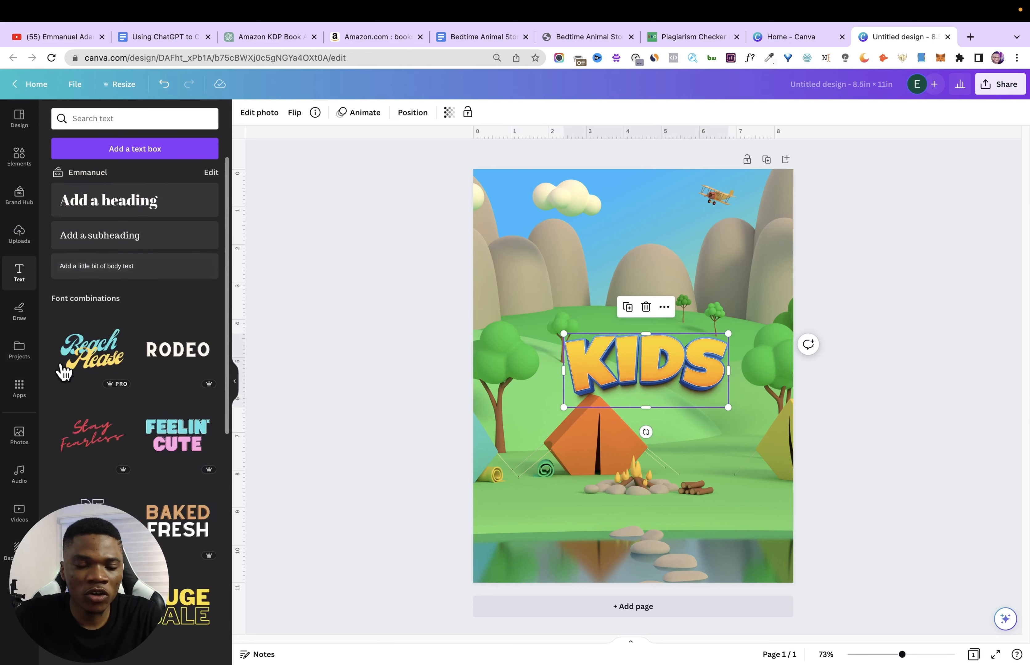
left_click_drag(131, 199, 654, 219)
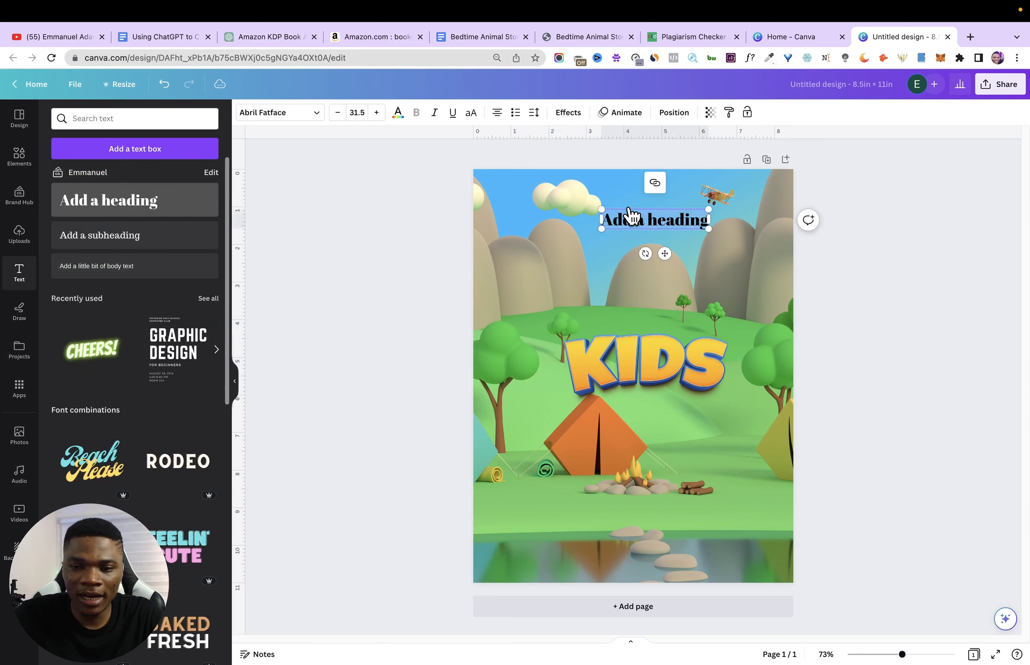
type("BEDTIME")
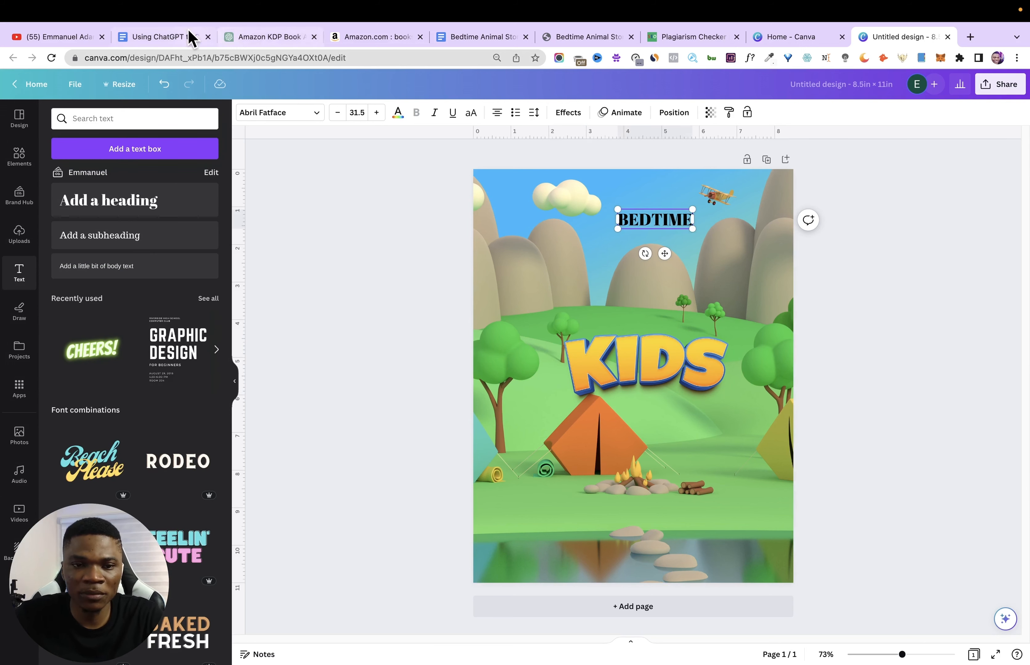
left_click(173, 38)
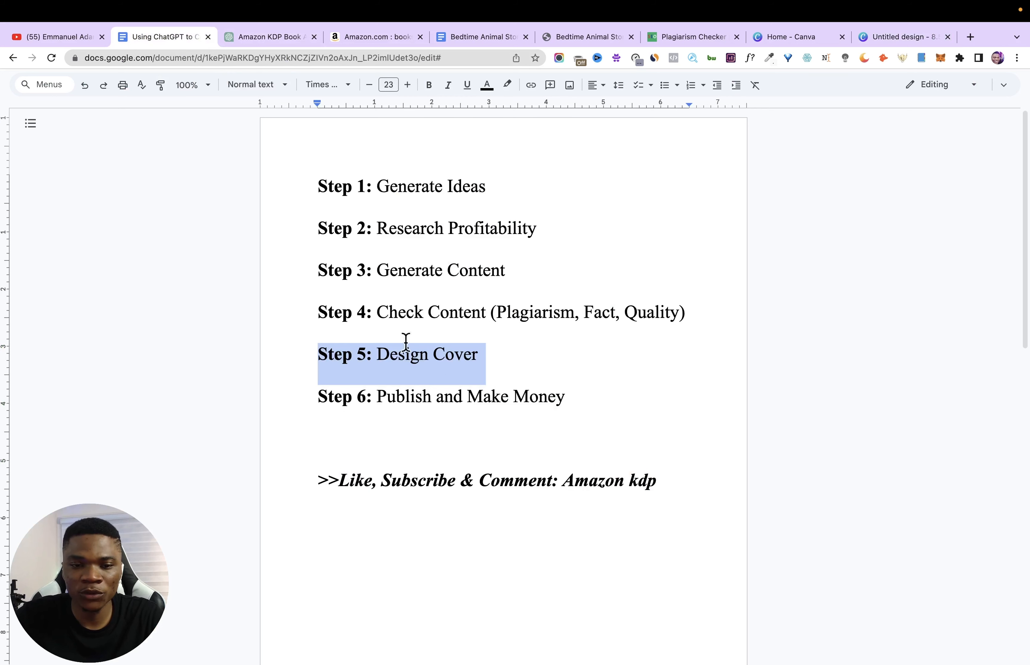
scroll(472, 468, "down", 15)
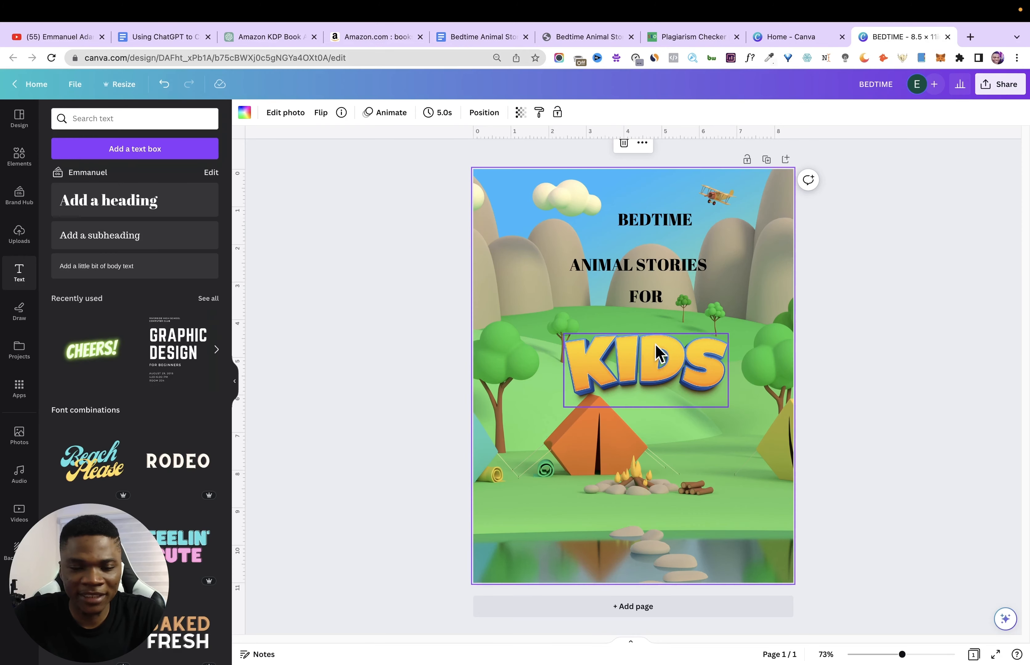
- Search the elements for "KIDS BEDTIME", show all graphics, and add the boy reading a book against a pillow below the title
left_click(21, 156)
left_click(126, 118)
type("KIDS BEDTIME")
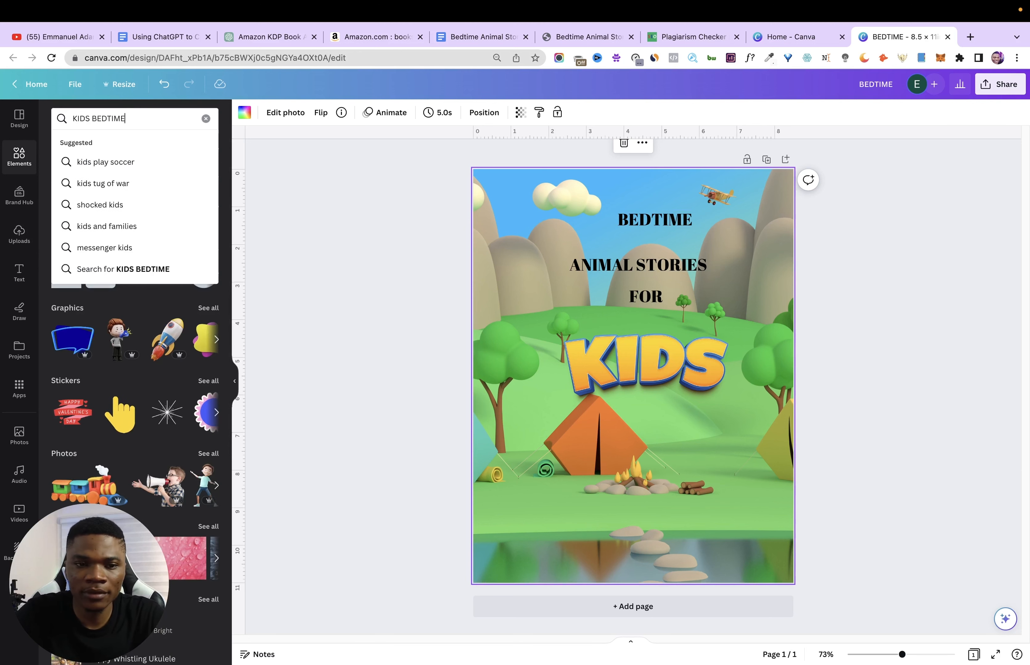
key("Return")
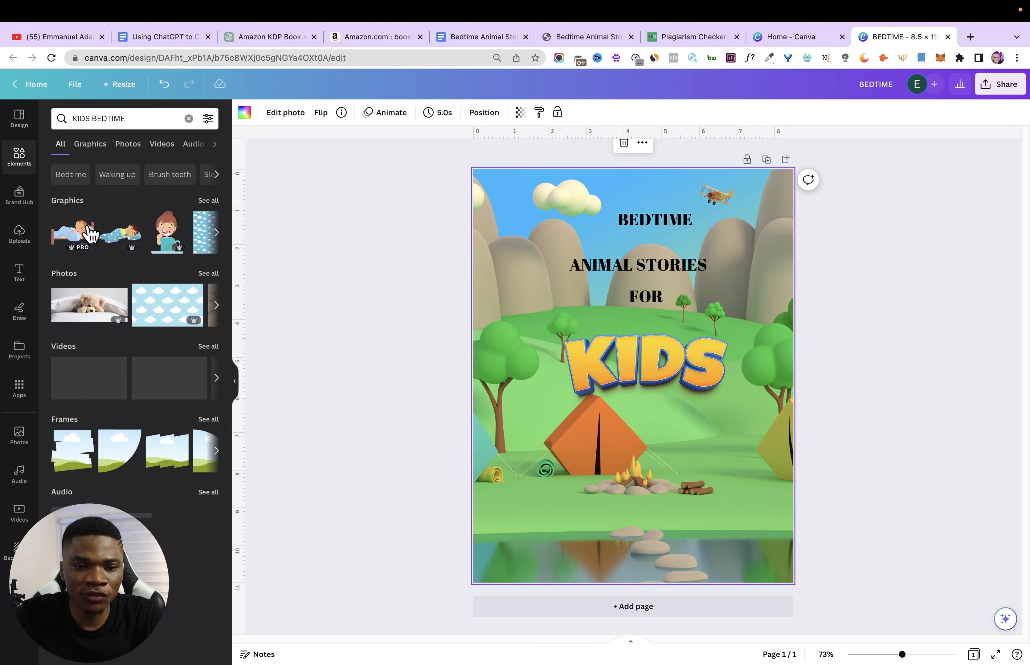
left_click(210, 201)
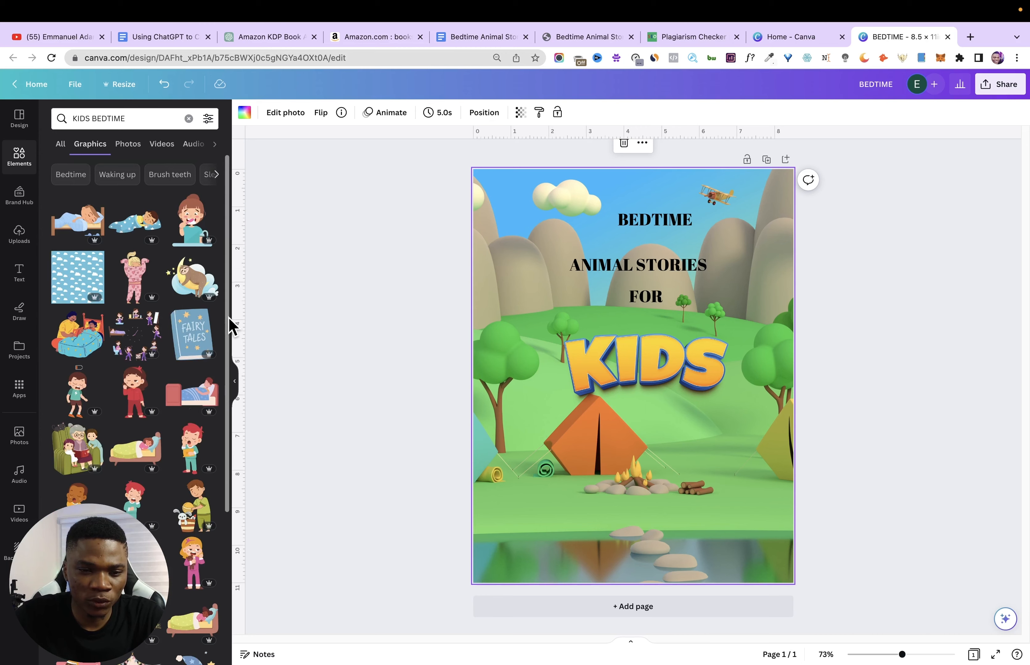
left_click_drag(229, 318, 228, 329)
- Restyle the title with bolder fonts, curving BEDTIME in blue and ANIMAL STORIES in red above a black slanted FOR
left_click(662, 226)
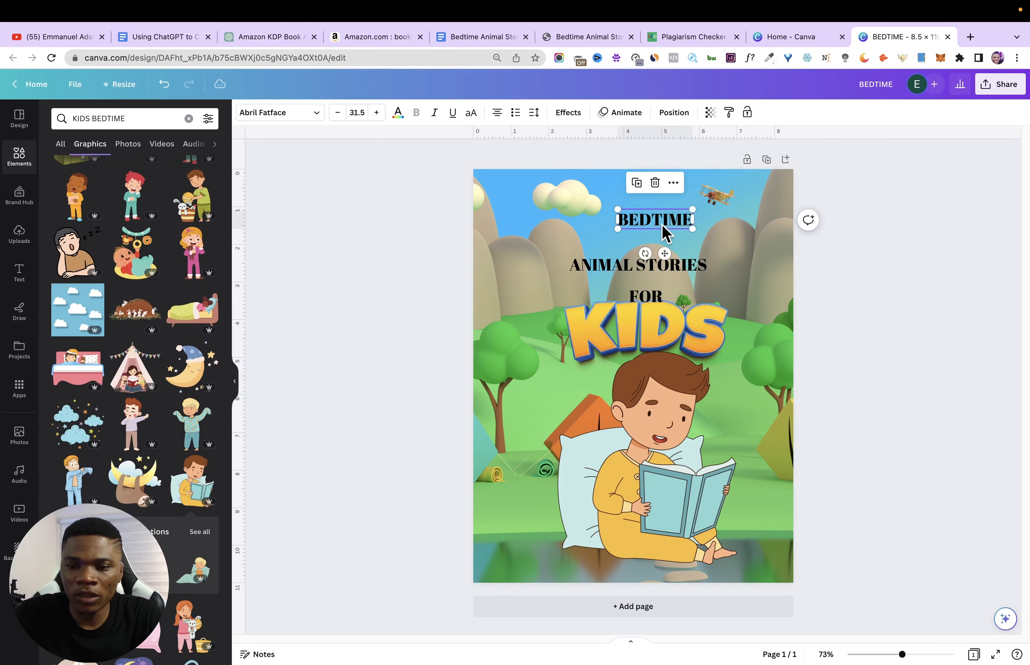
left_click(662, 234)
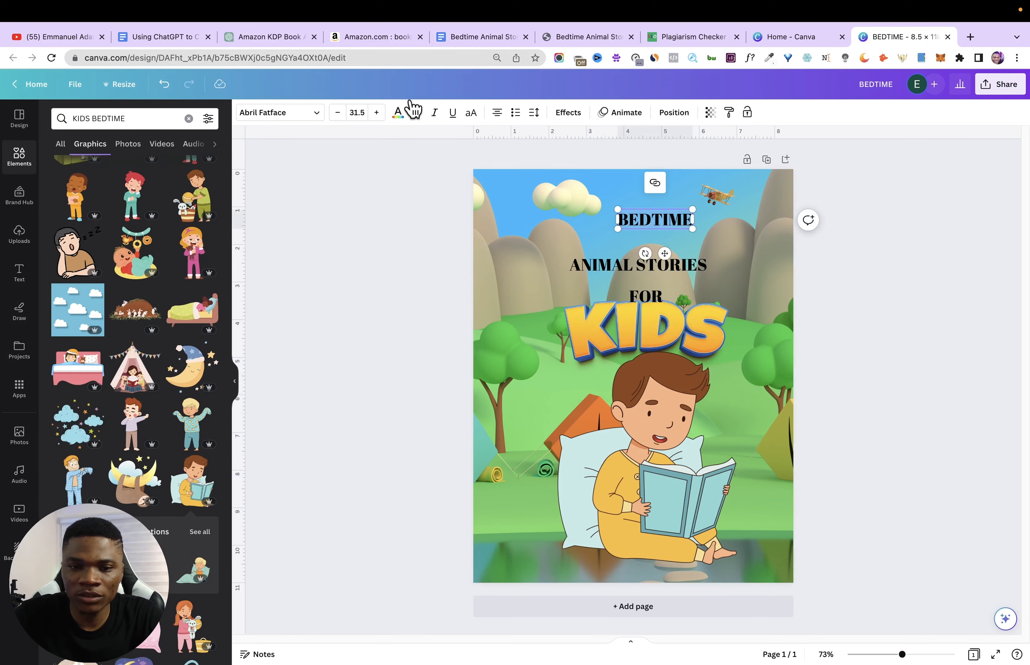
left_click(291, 114)
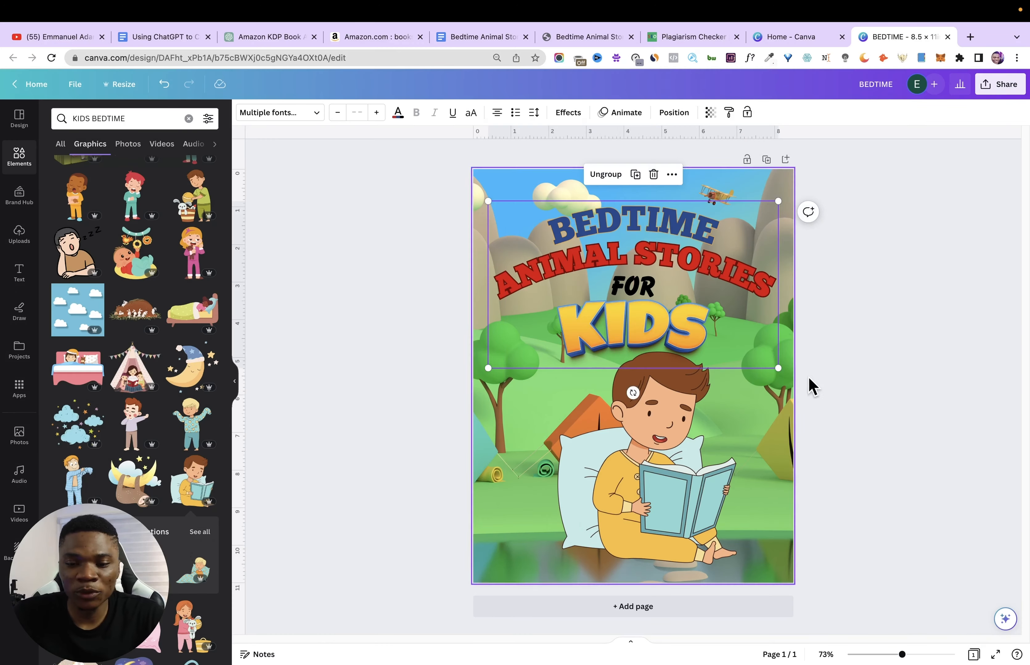
left_click(862, 397)
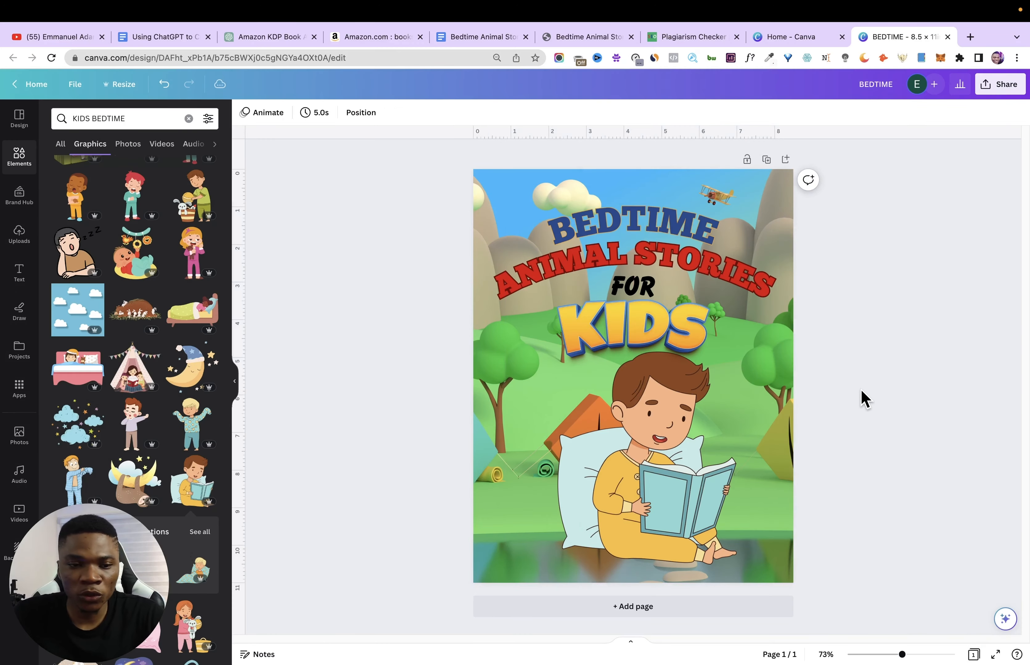
- Add a square shape at the foot of the cover and stretch it into a wide, low rectangle over the boy's legs
left_click(19, 158)
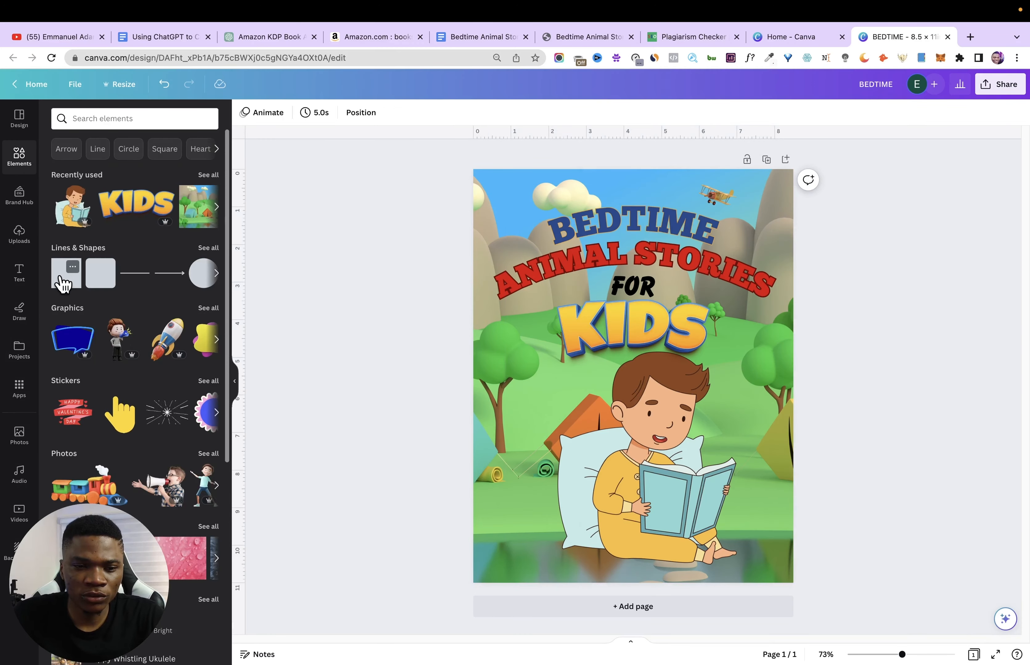
left_click_drag(64, 283, 602, 517)
left_click_drag(604, 473, 604, 531)
left_click_drag(644, 552, 743, 552)
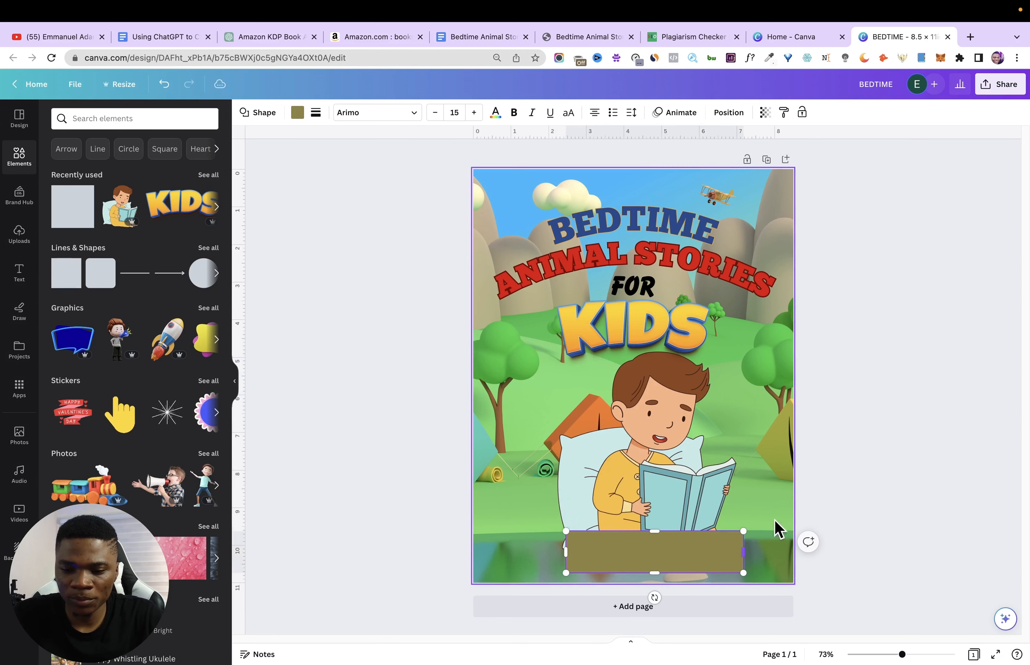
left_click(841, 496)
- Add the heading AGES 4-8 over the rectangle, taking the age range from the title document, and color the text white
left_click(19, 273)
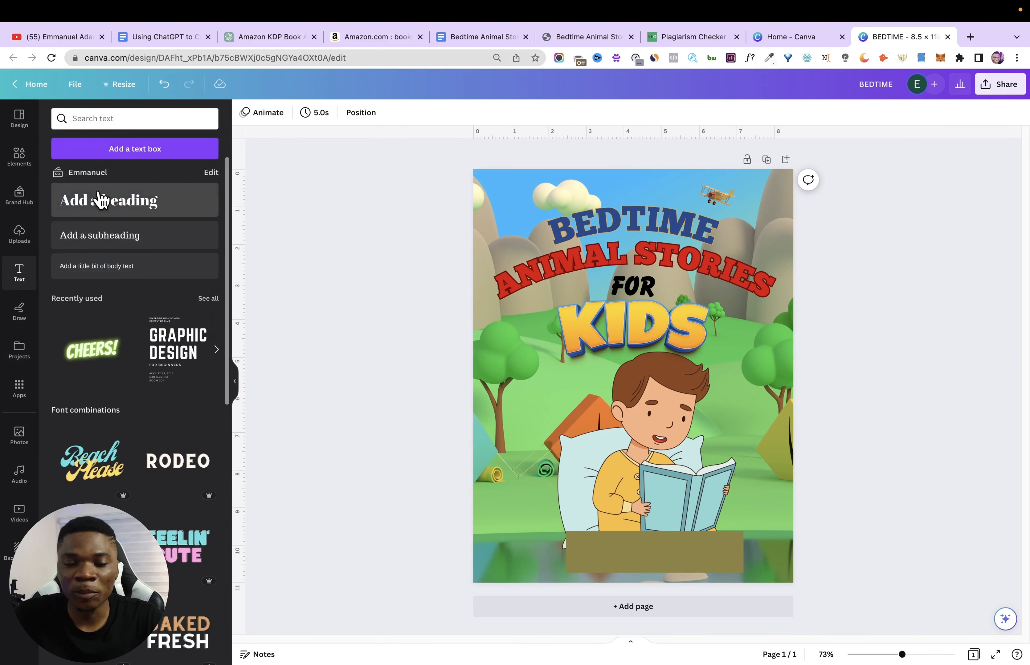
left_click_drag(101, 200, 632, 558)
double_click(637, 555)
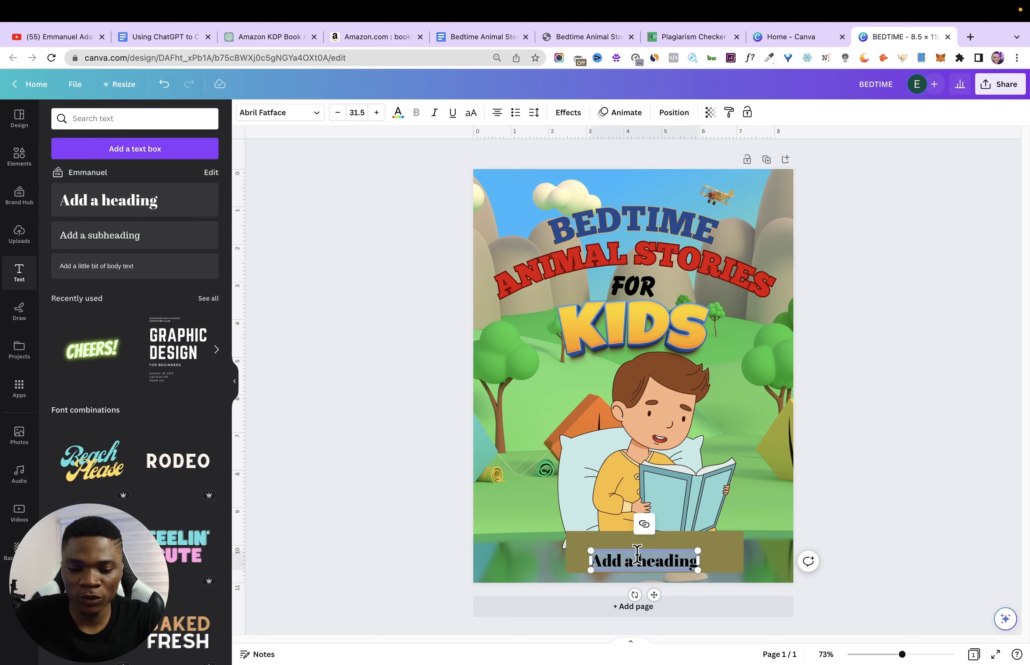
type("AGES")
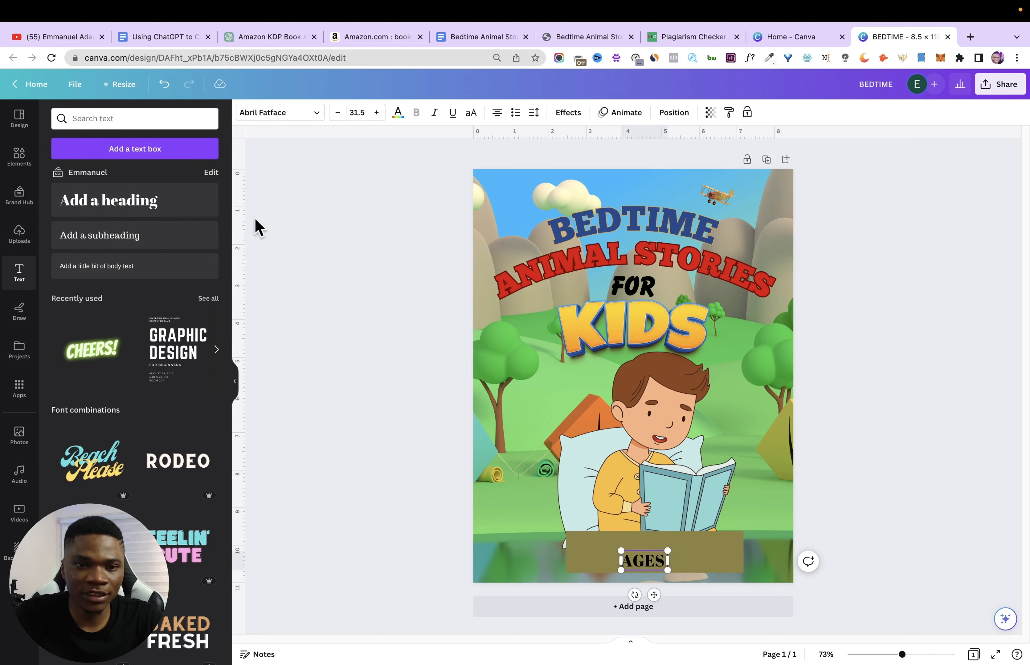
left_click(172, 40)
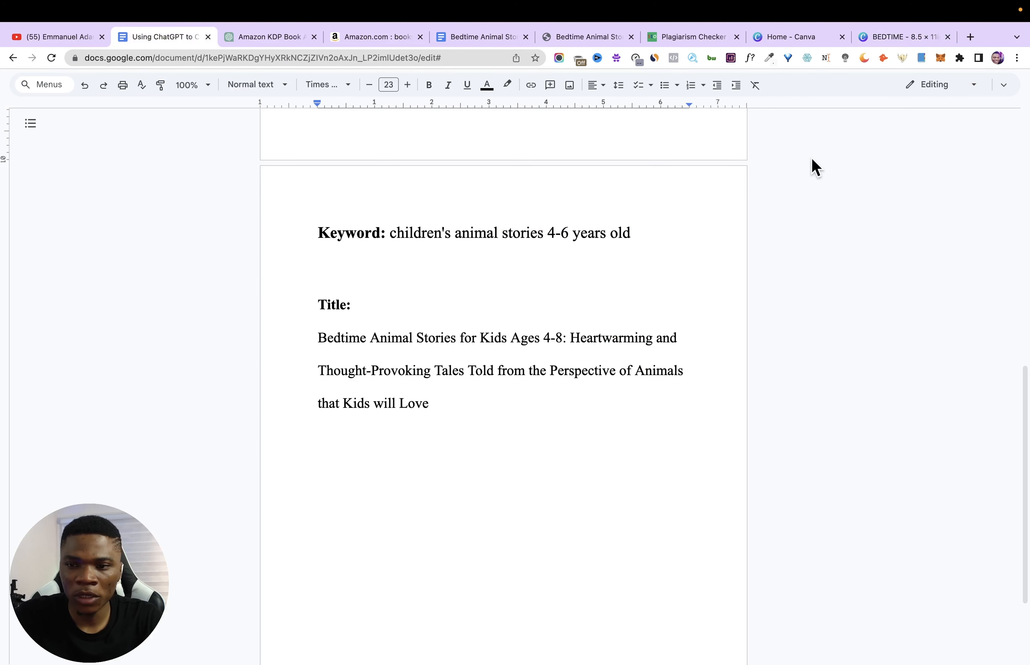
left_click(898, 37)
type("4-8")
key("ctrl+a")
left_click(398, 116)
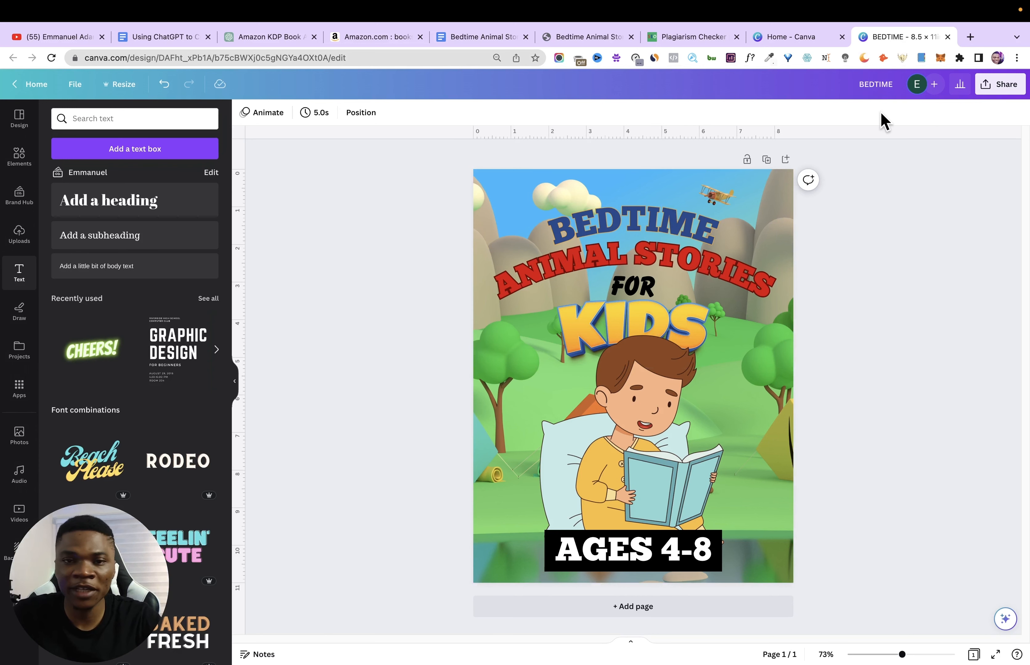
- Rename the design as "Bedtime Animal Stories for Kids Ages 4-8:"
left_click(876, 83)
type("Bedtime Animal Stories for Kids Ages 4-8")
left_click(885, 181)
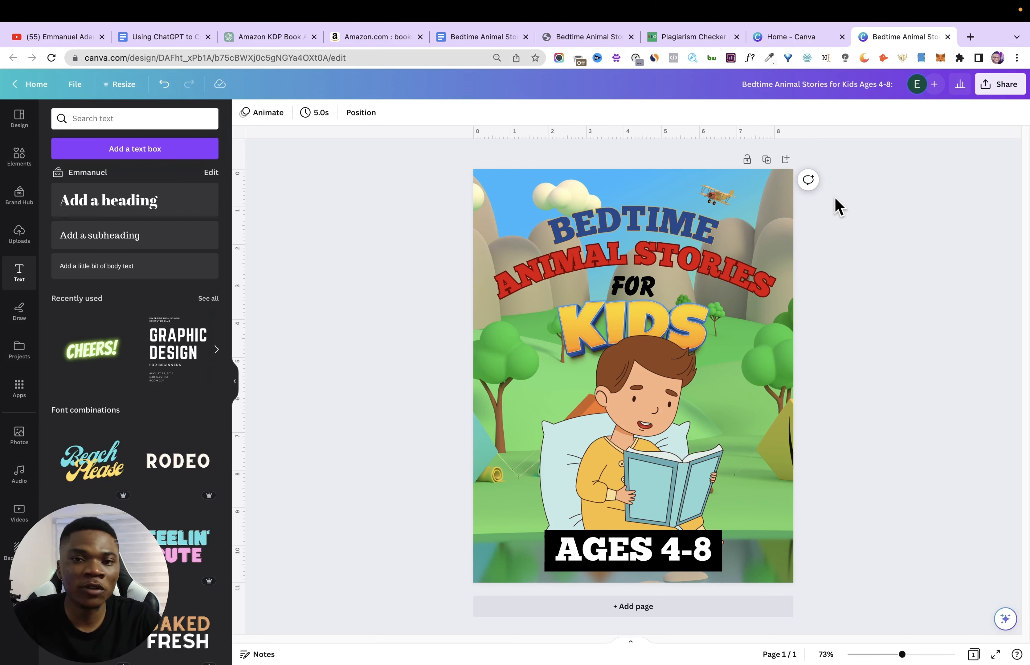
- Duplicate the cover as page 2 and delete its title texts and age banner, keeping the boy and the background
left_click(780, 164)
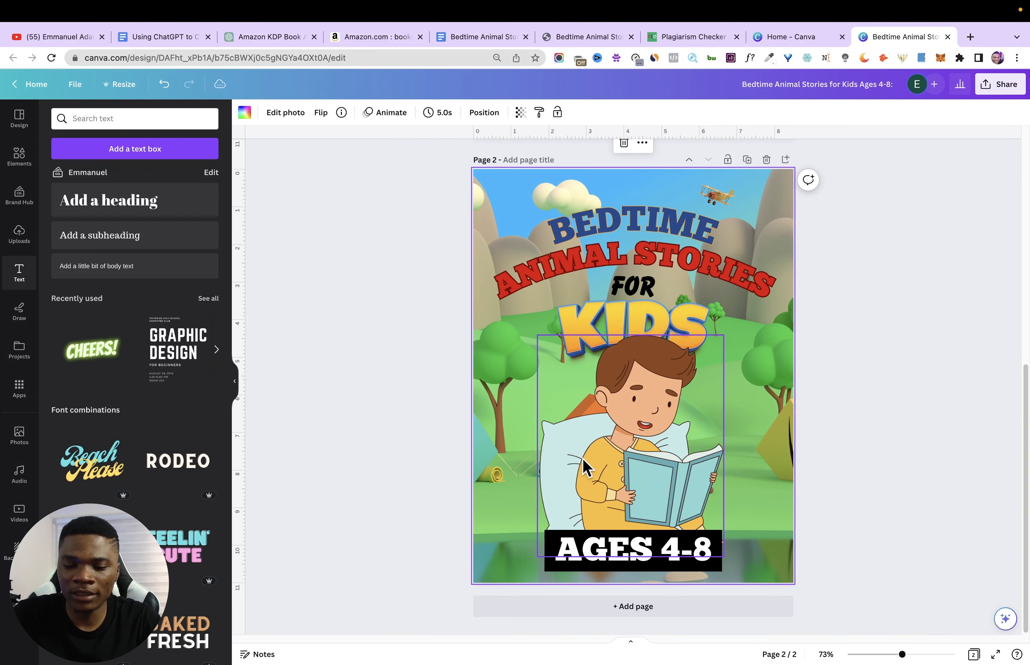
left_click(677, 259)
key("Delete")
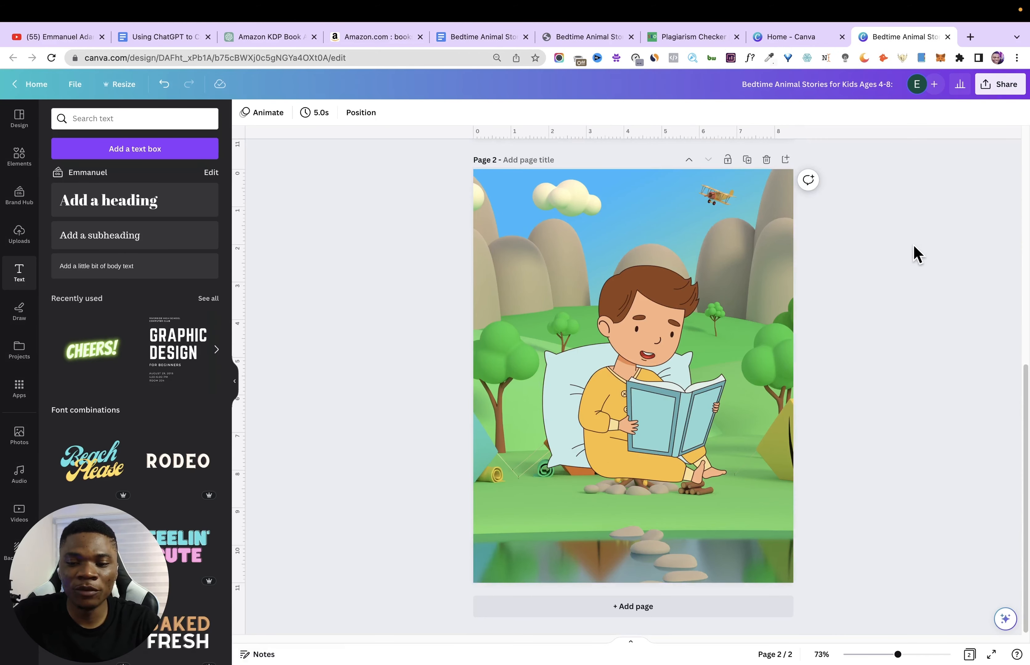
- Check the front cover page and download both pages of the design as PNG
scroll(903, 261, "up", 1)
scroll(907, 271, "up", 10)
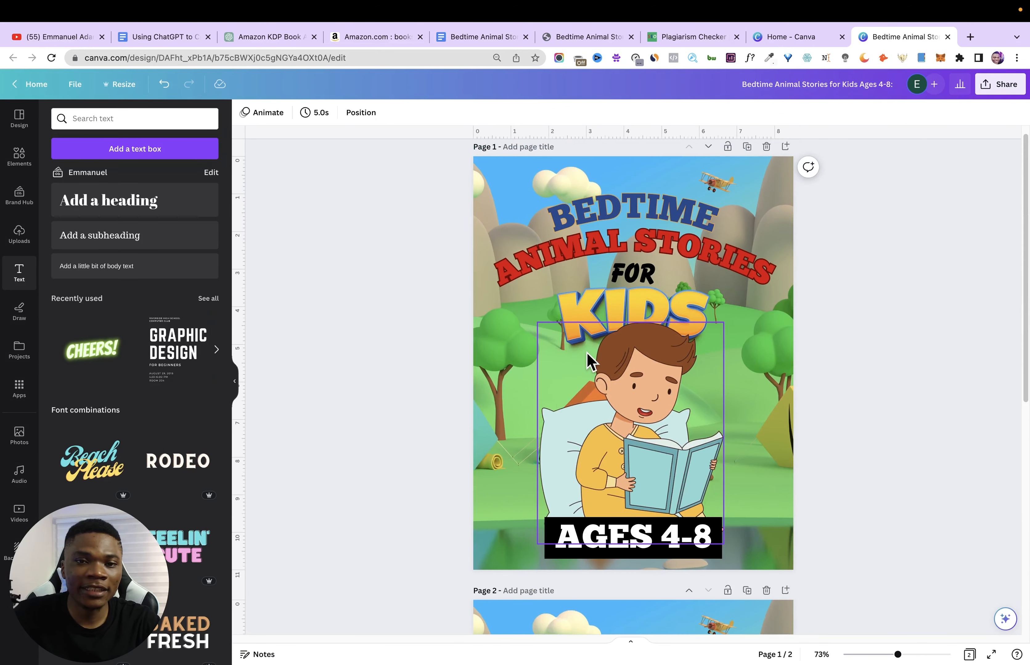
left_click(1000, 87)
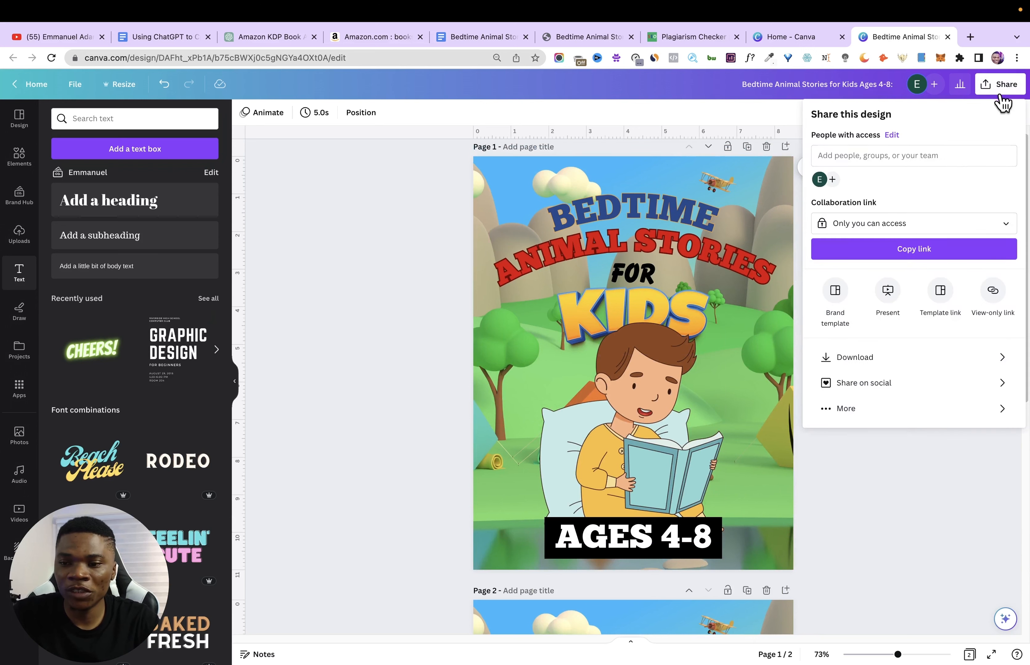
left_click(917, 357)
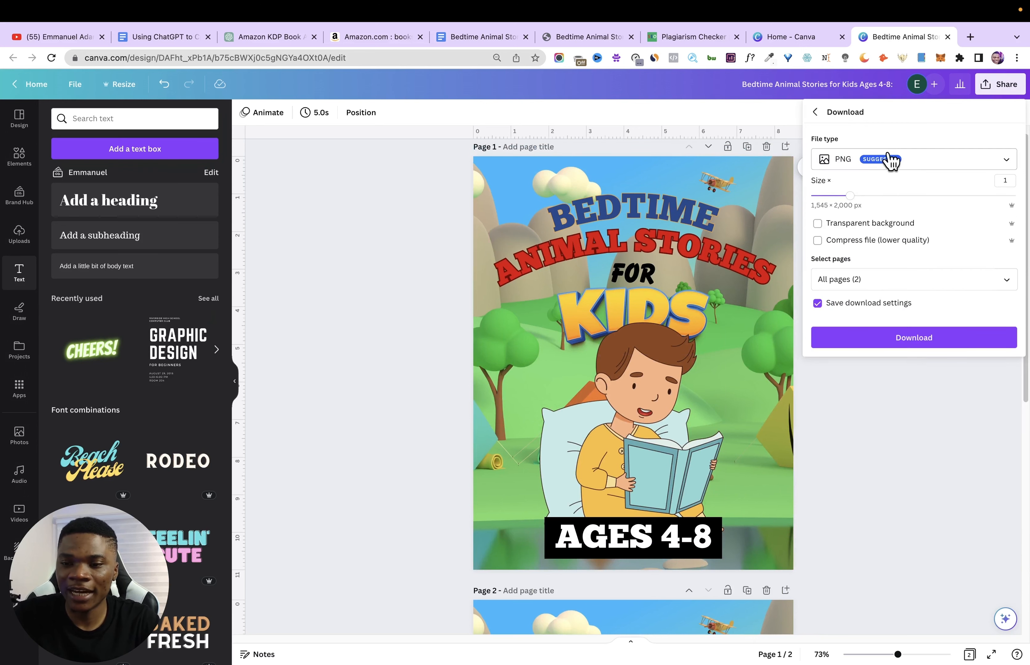
left_click(922, 339)
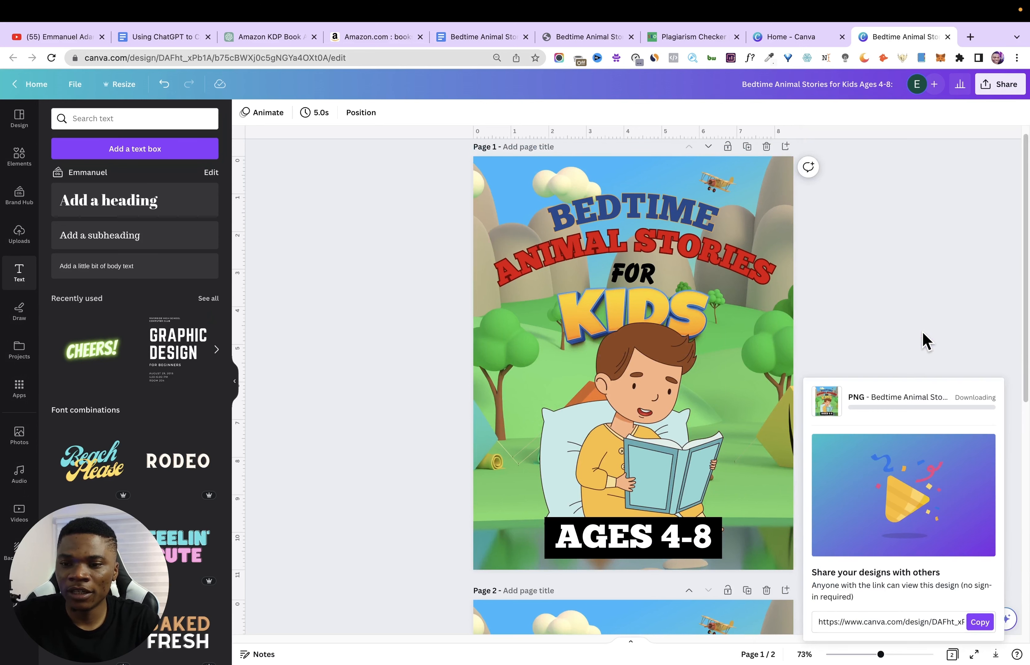
- Search Google in a new tab for "amazon cover calculator" and open the KDP Cover Calculator result
left_click(969, 38)
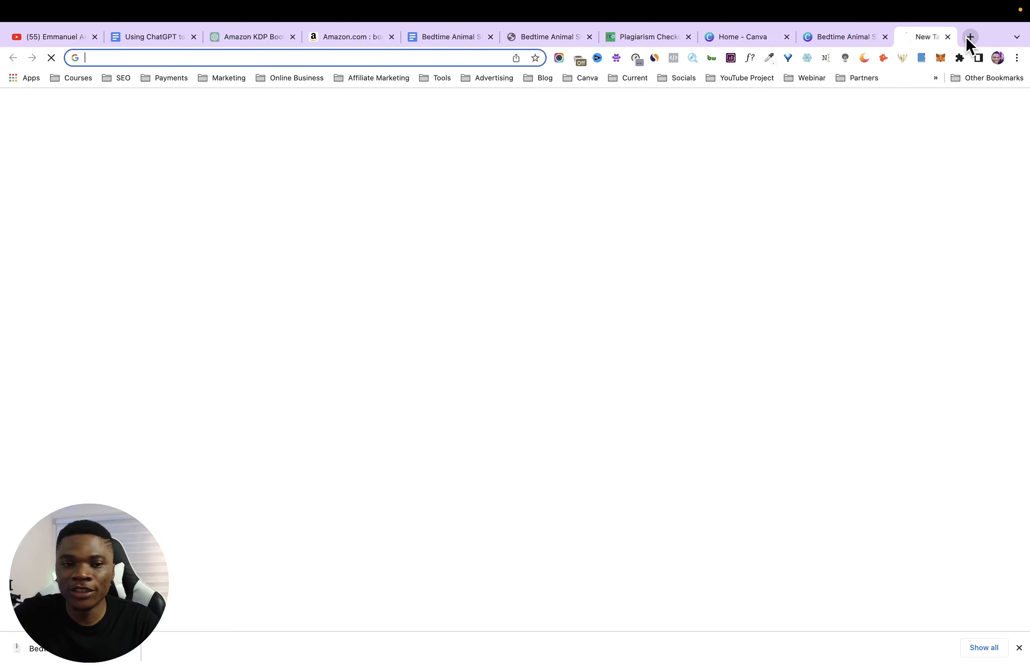
type("amazon cove")
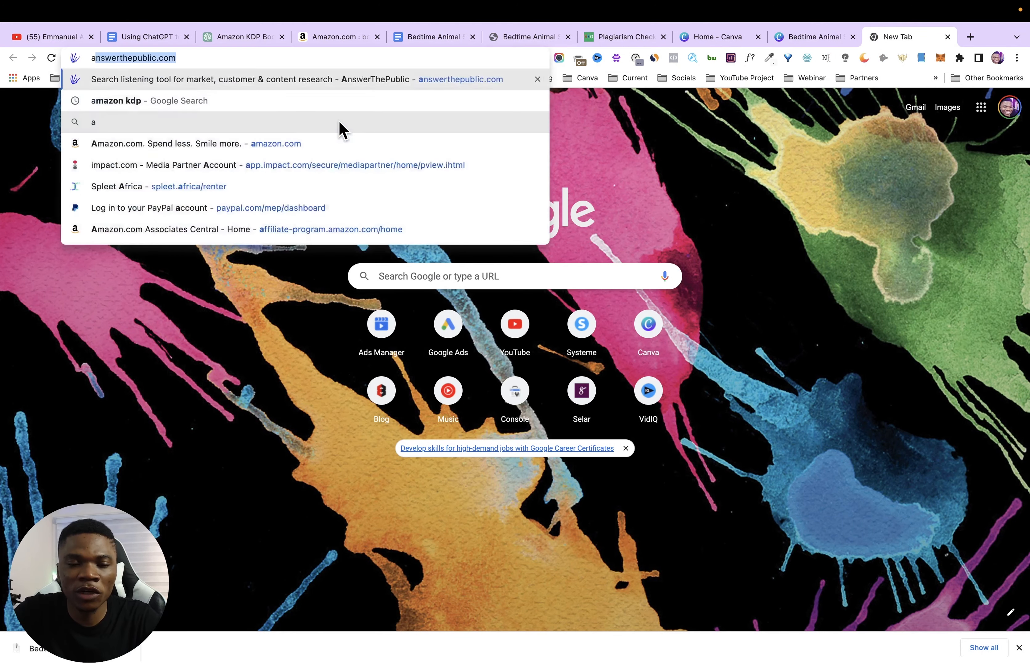
type("r calculator")
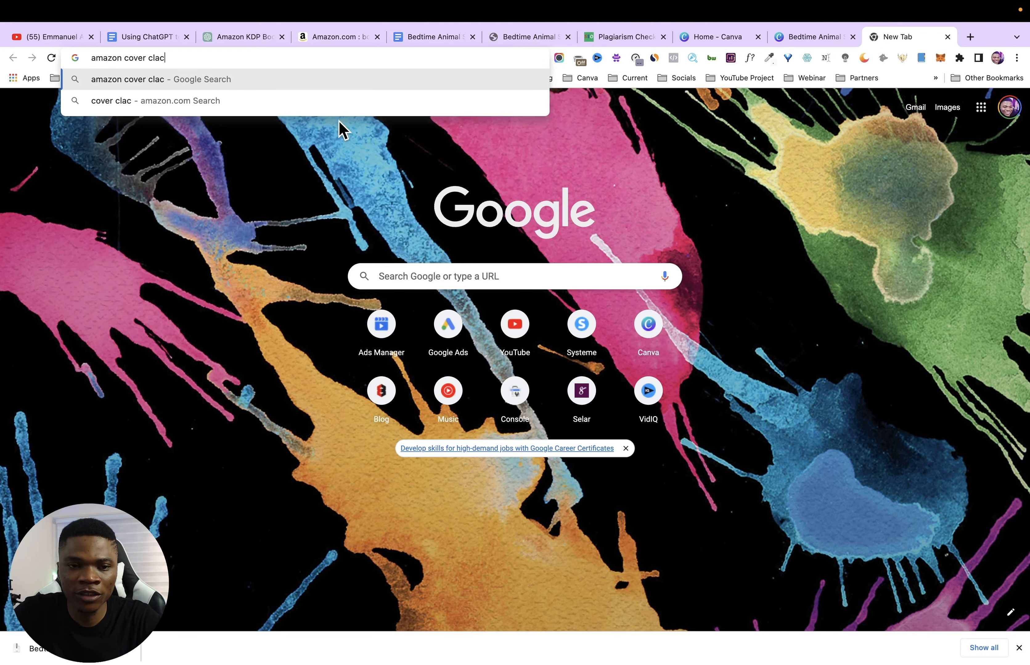
key("Return")
left_click(187, 231)
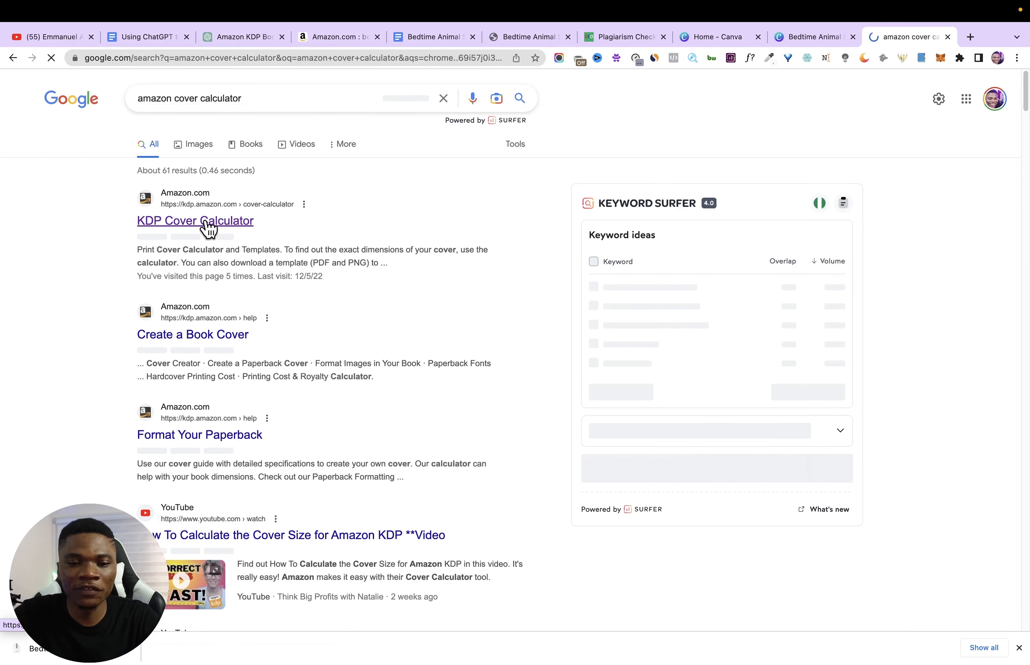
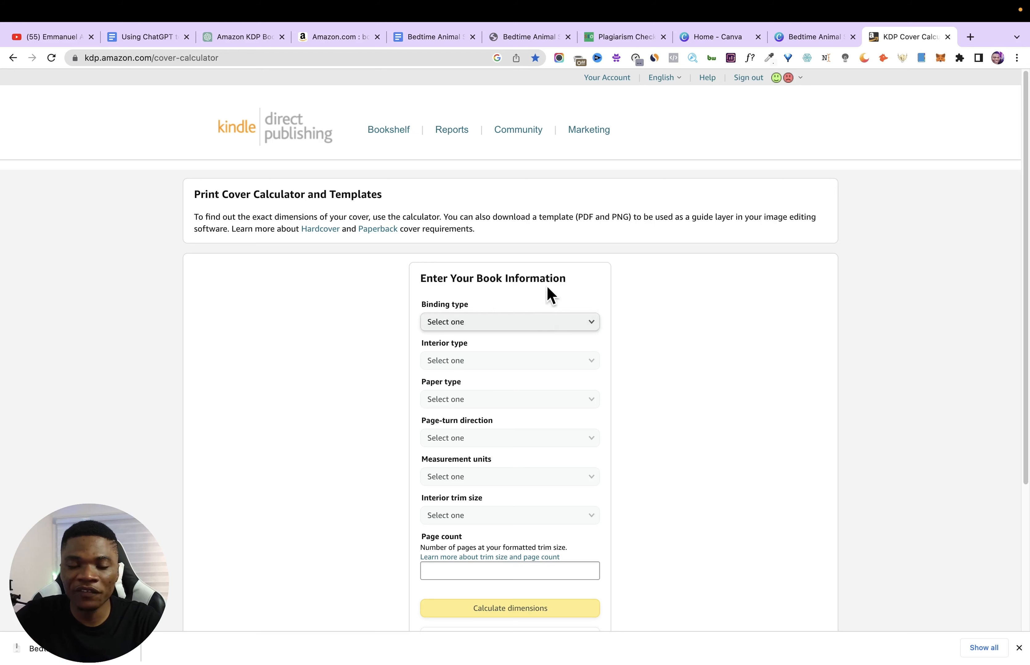
- Choose Paperback binding, Black & white interior and White paper for the book information
left_click(512, 328)
left_click(498, 339)
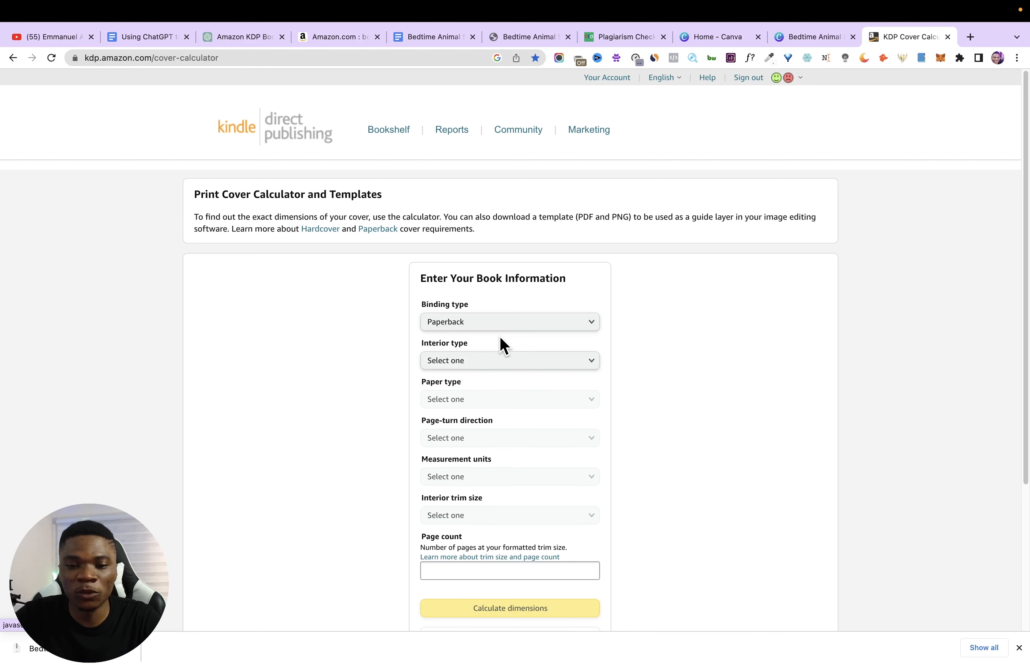
left_click(564, 364)
left_click(465, 363)
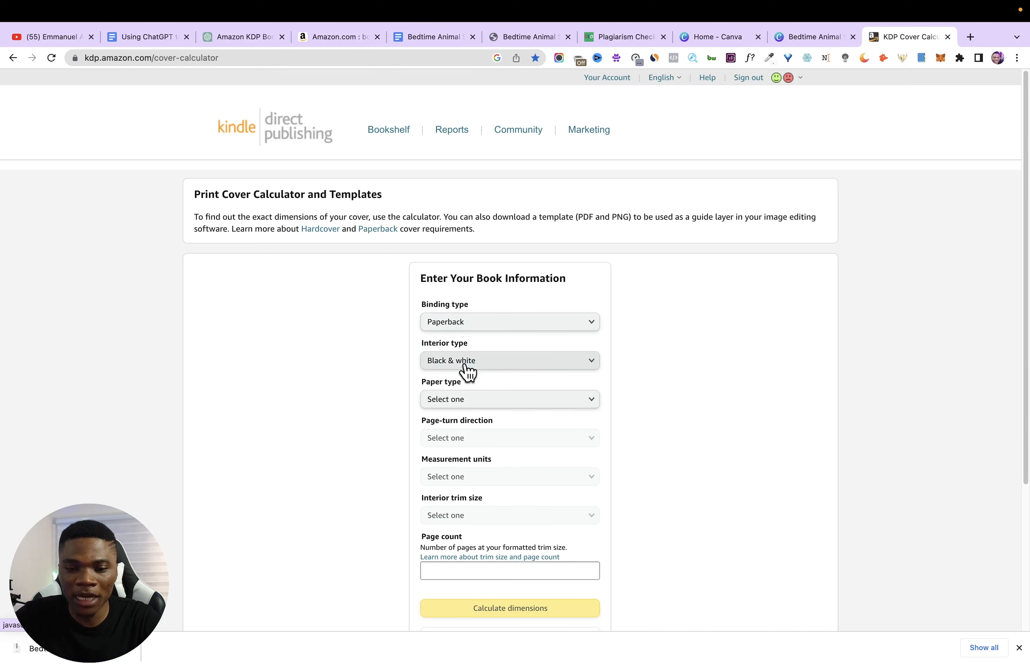
scroll(489, 269, "down", 3)
left_click(489, 258)
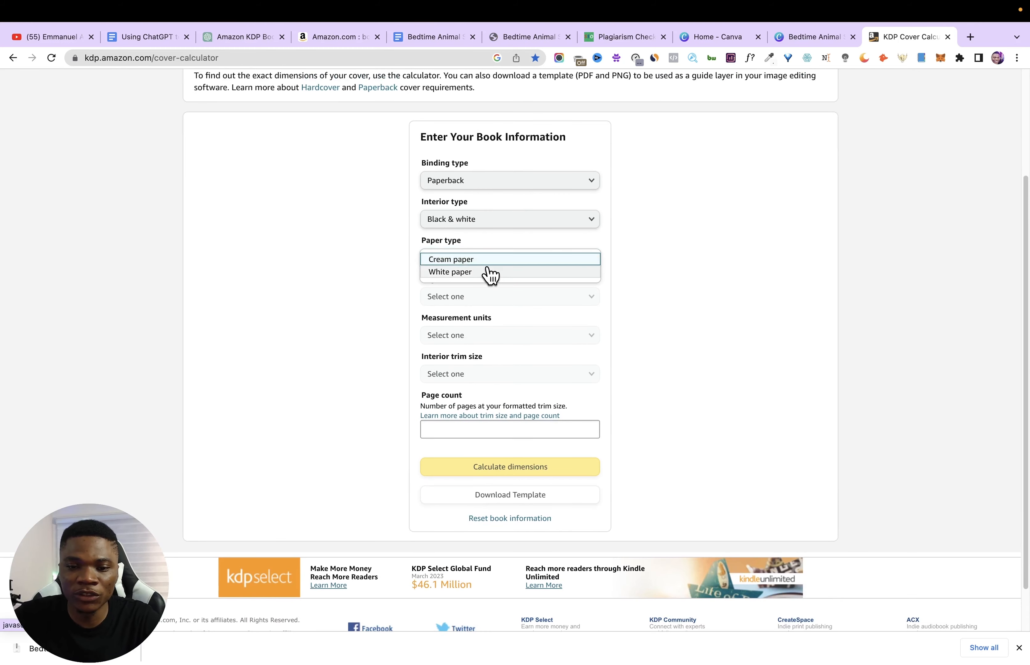
left_click(489, 272)
- Set the page-turn direction to Left to Right, the units to Inches and the interior trim size to 8.5 x 11 in
left_click(481, 297)
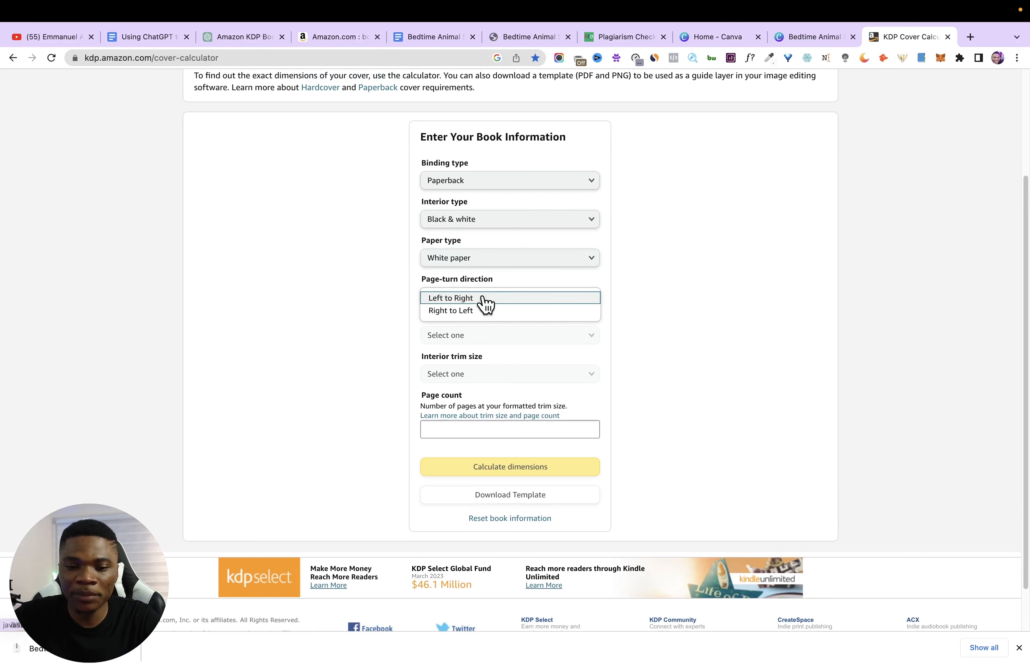
left_click(505, 298)
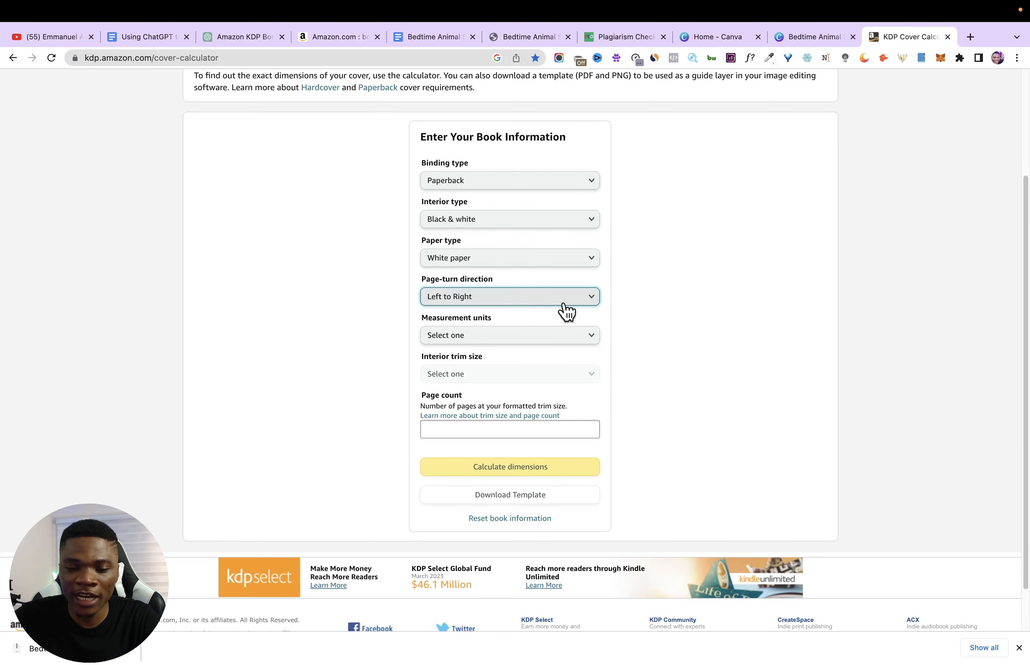
left_click(536, 344)
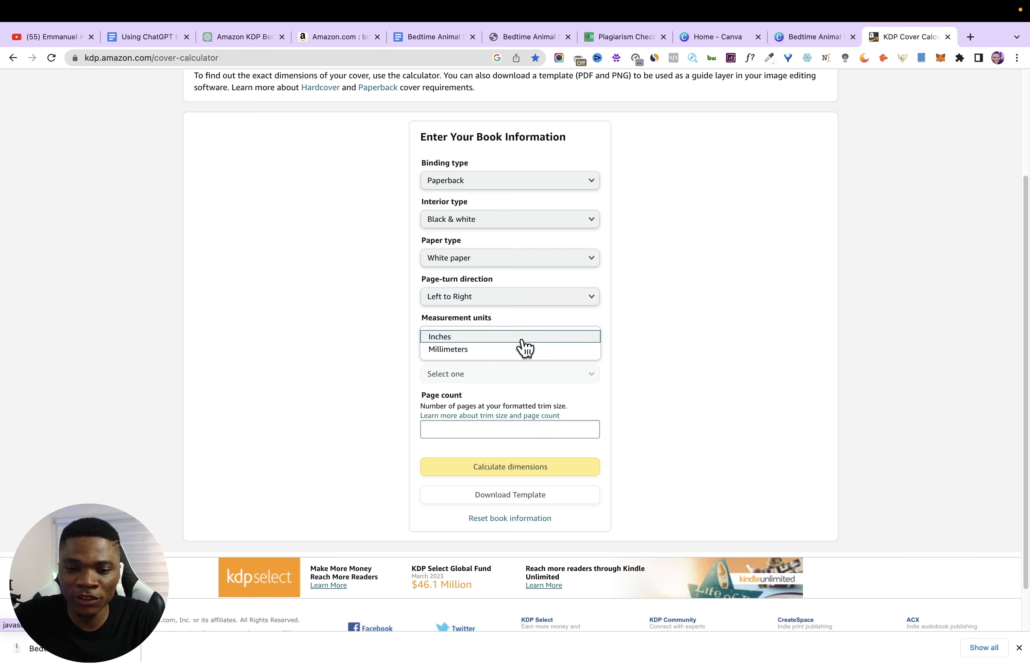
left_click(521, 337)
left_click(513, 375)
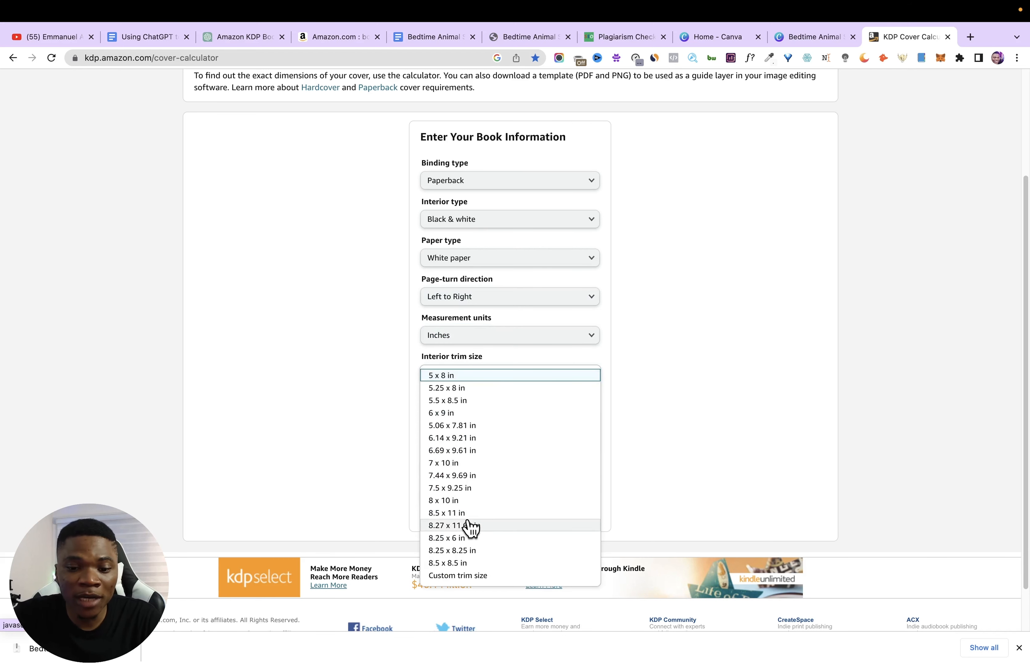
left_click(459, 515)
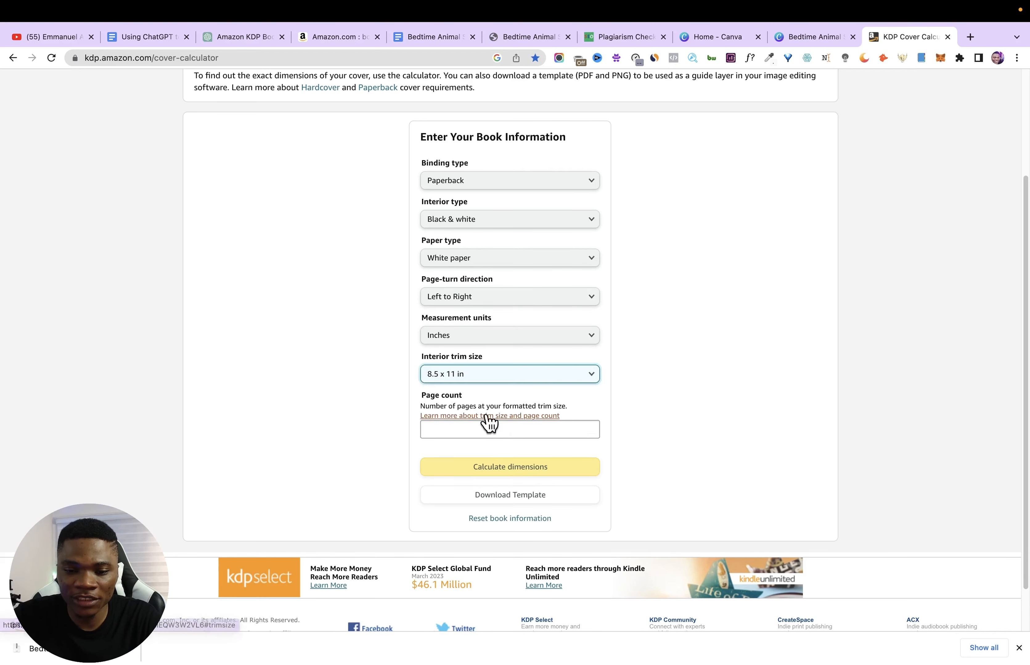
- Look up the page count in the manuscript PDF, enter 83 as the page count and calculate the cover dimensions
left_click(487, 429)
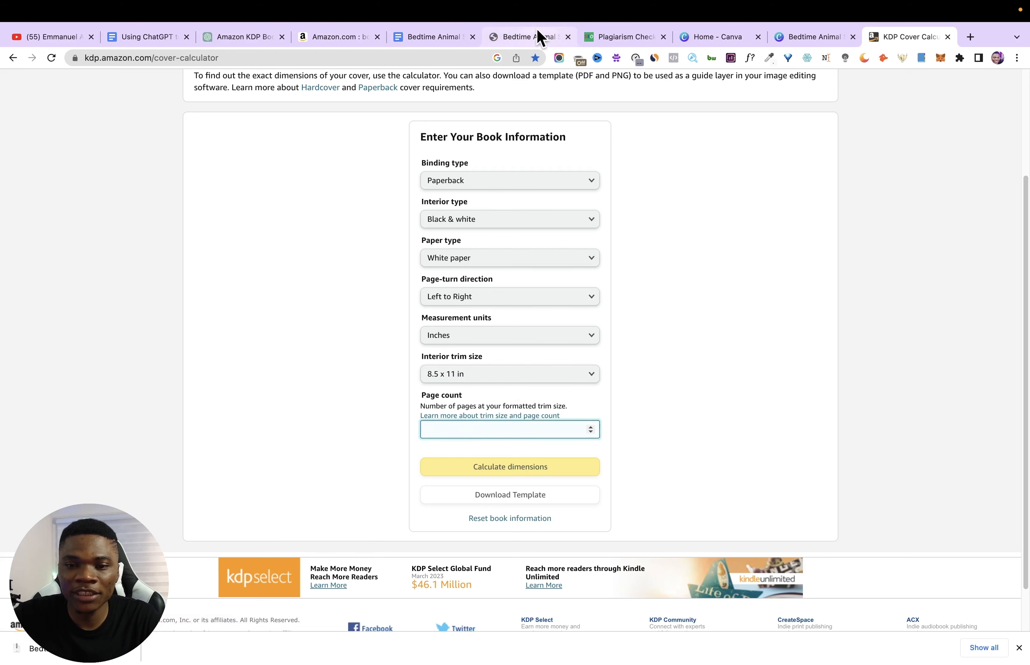
left_click(527, 38)
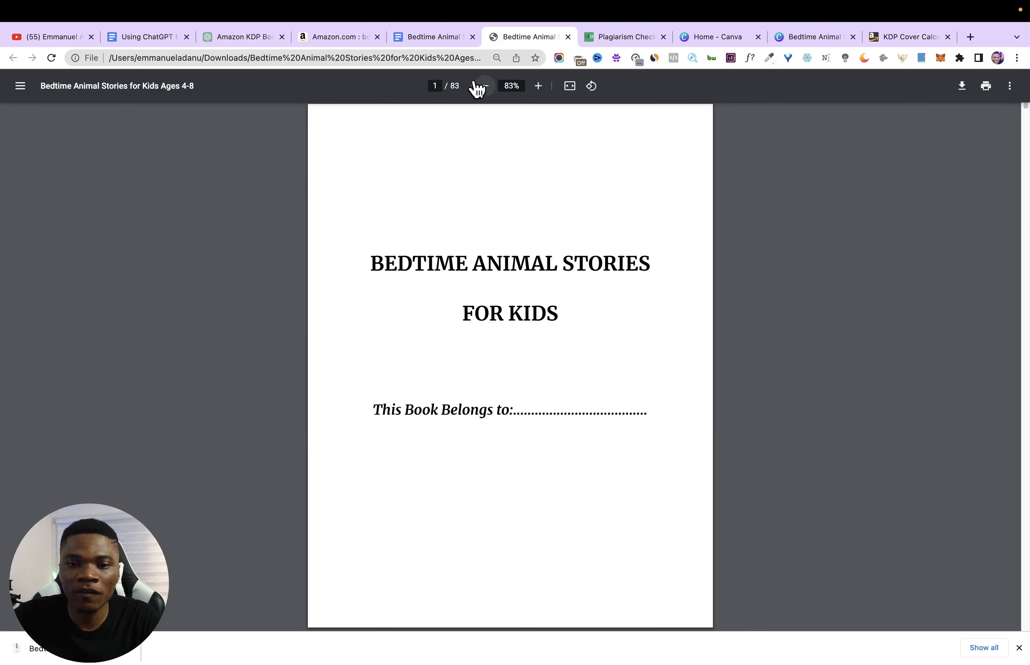
left_click(896, 37)
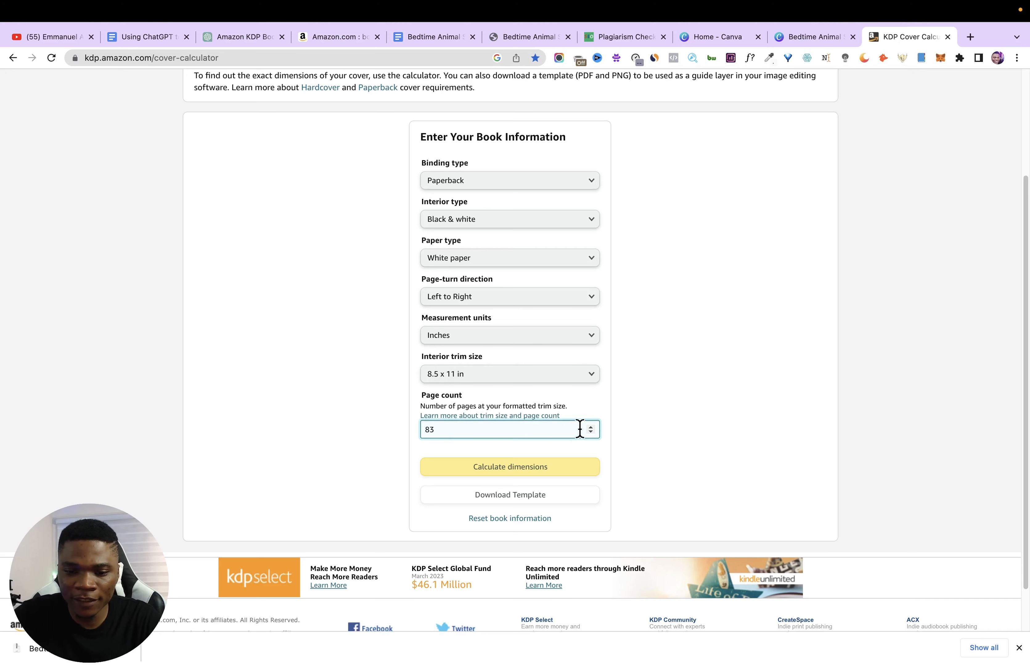
left_click(511, 479)
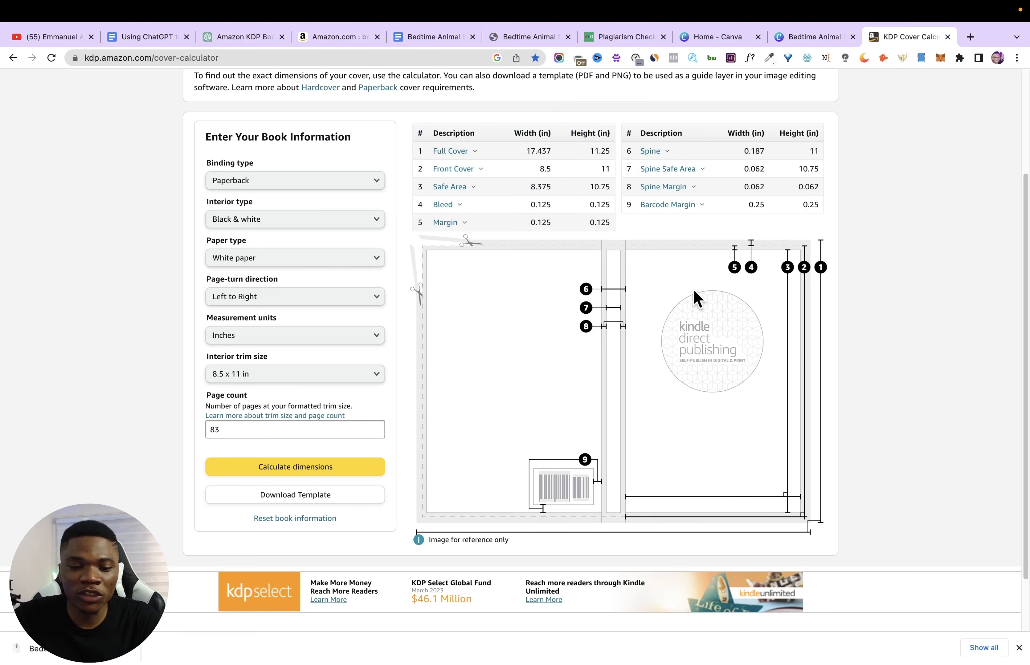
- Download the calculated cover template, extract its zip file and return to the browser
left_click(323, 499)
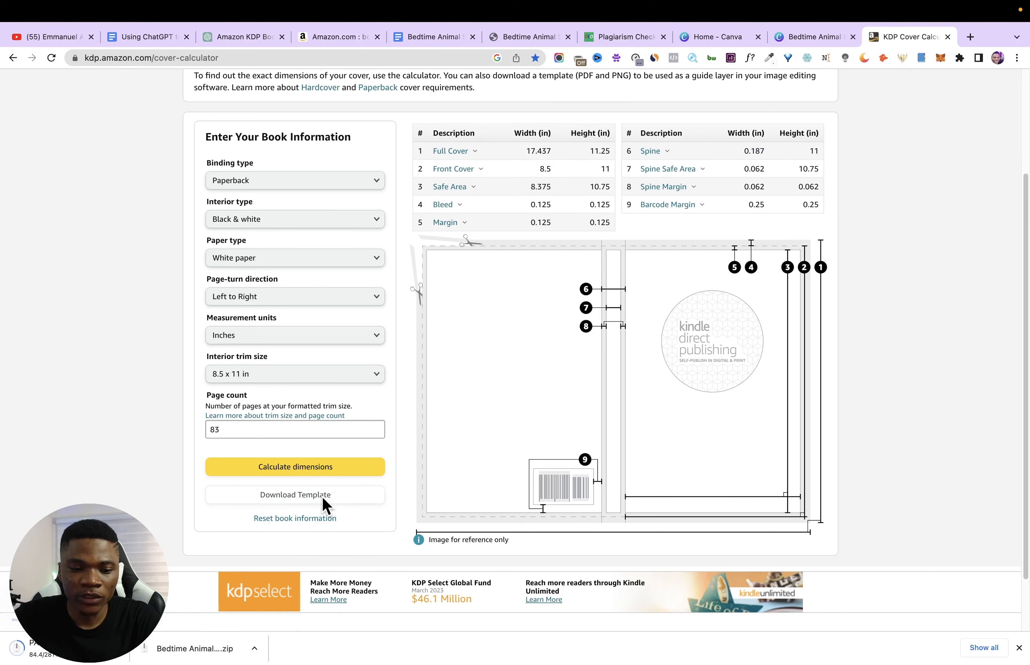
left_click(77, 649)
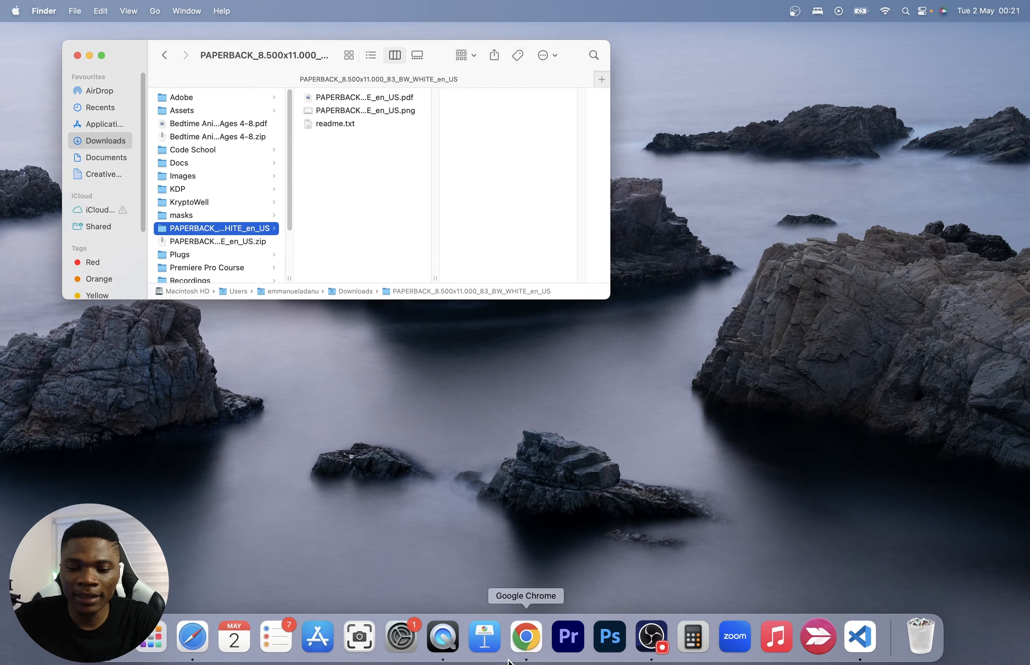
left_click(531, 643)
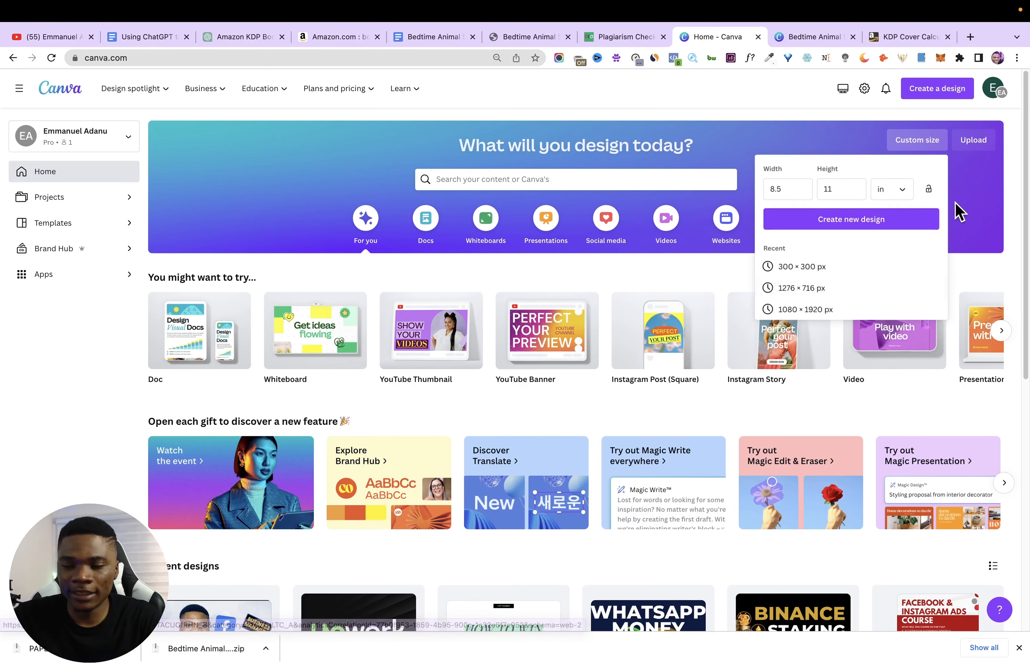
- Upload PAPERBACK_8.500x11.000_83_BW_WHITE_en_US.pdf from the extracted template folder in Downloads to Canva
left_click(974, 141)
left_click(861, 321)
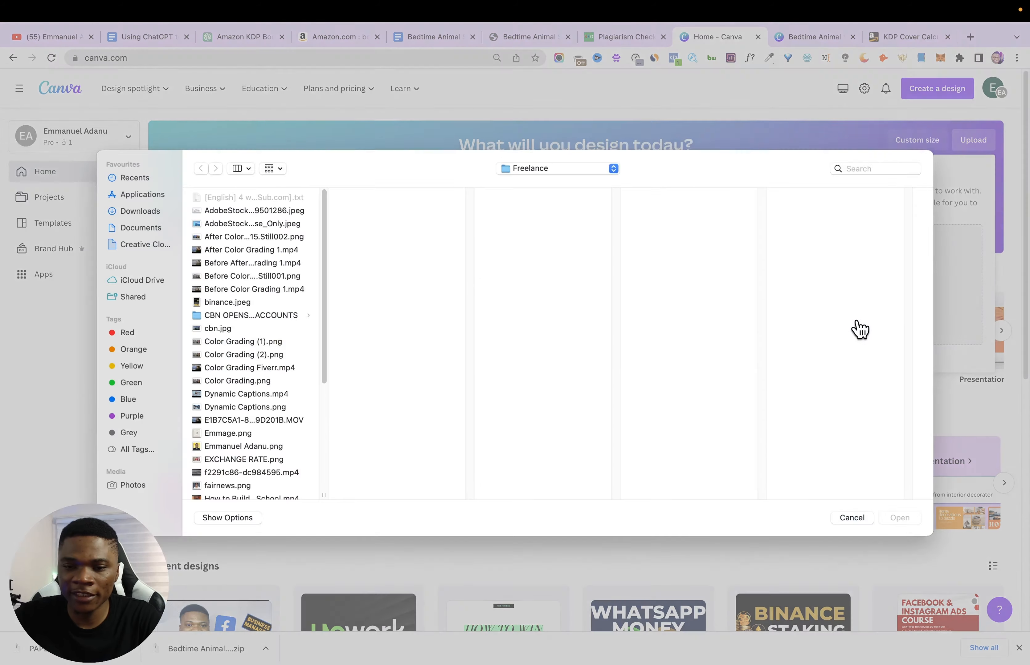
left_click(426, 199)
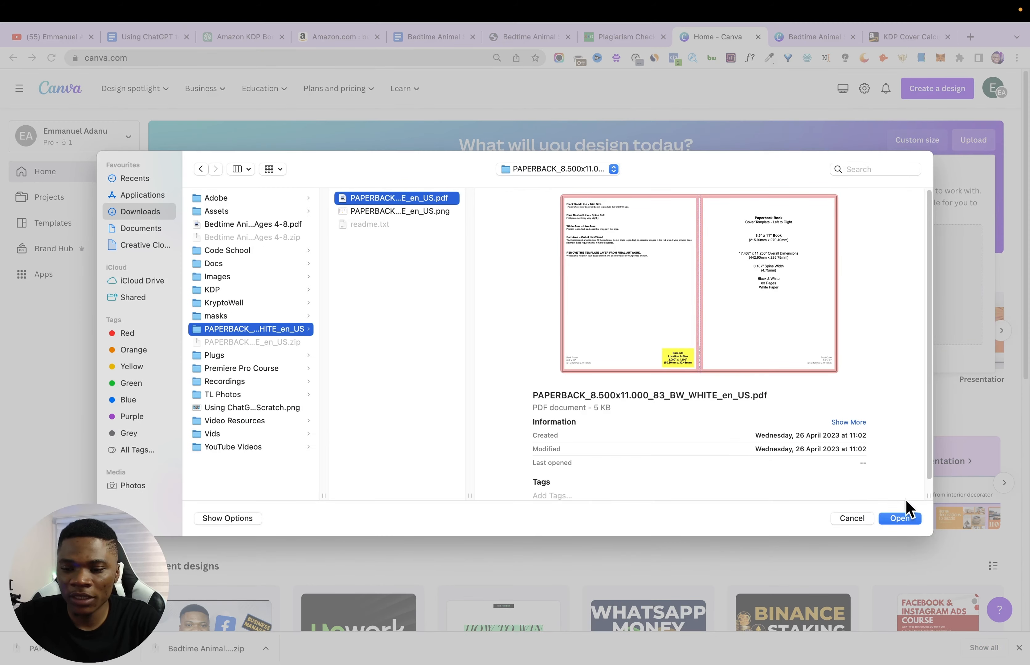
left_click(906, 516)
- Open the imported paperback template from the recent designs and close the file import feedback and the browser's download bar
scroll(375, 437, "down", 5)
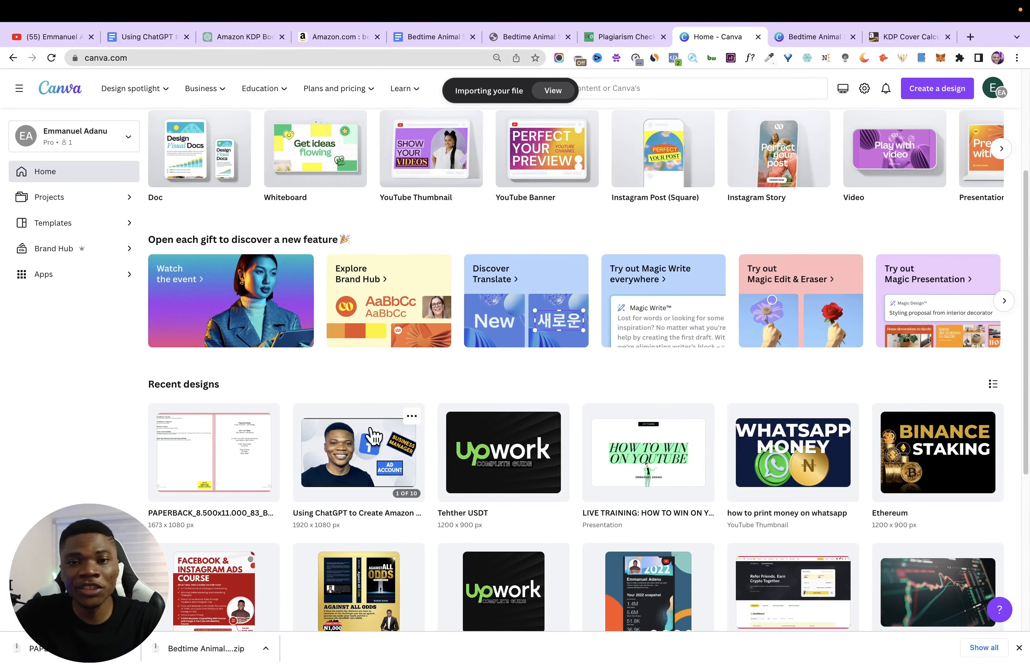
left_click(216, 459)
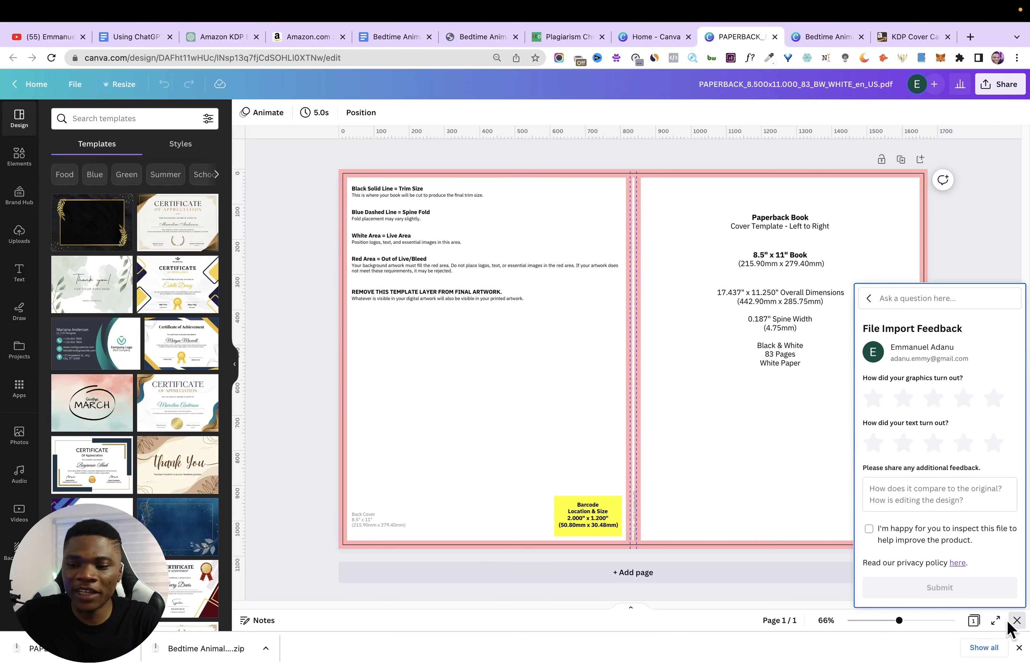
left_click(1016, 623)
left_click(1019, 648)
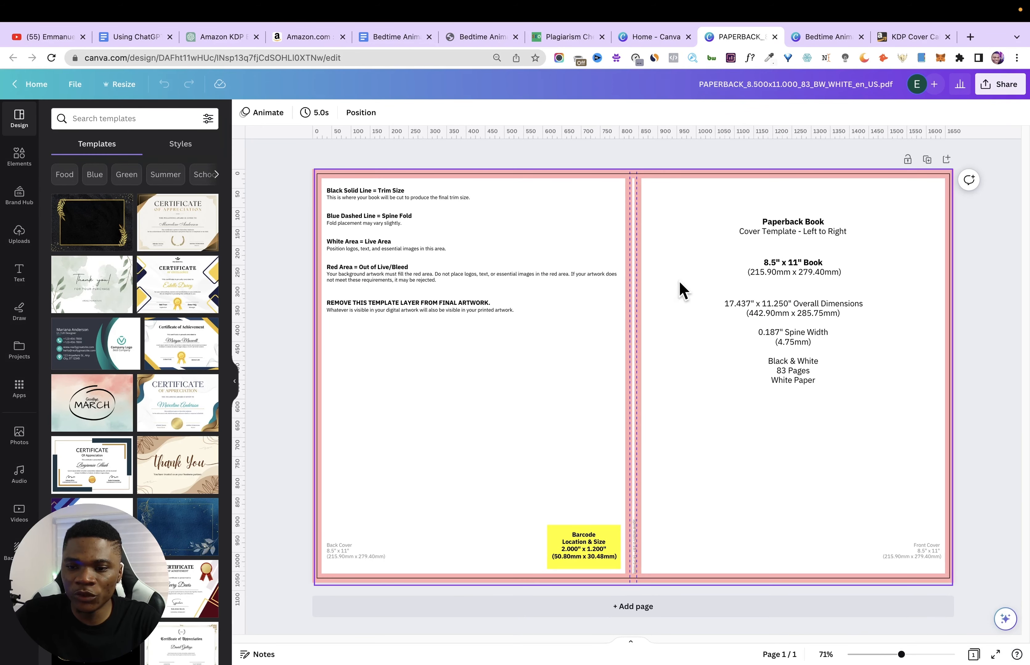
- Lock the template's background graphic and delete all of its text labels, leaving only the coloured guides
left_click_drag(714, 220, 736, 221)
key("super+z")
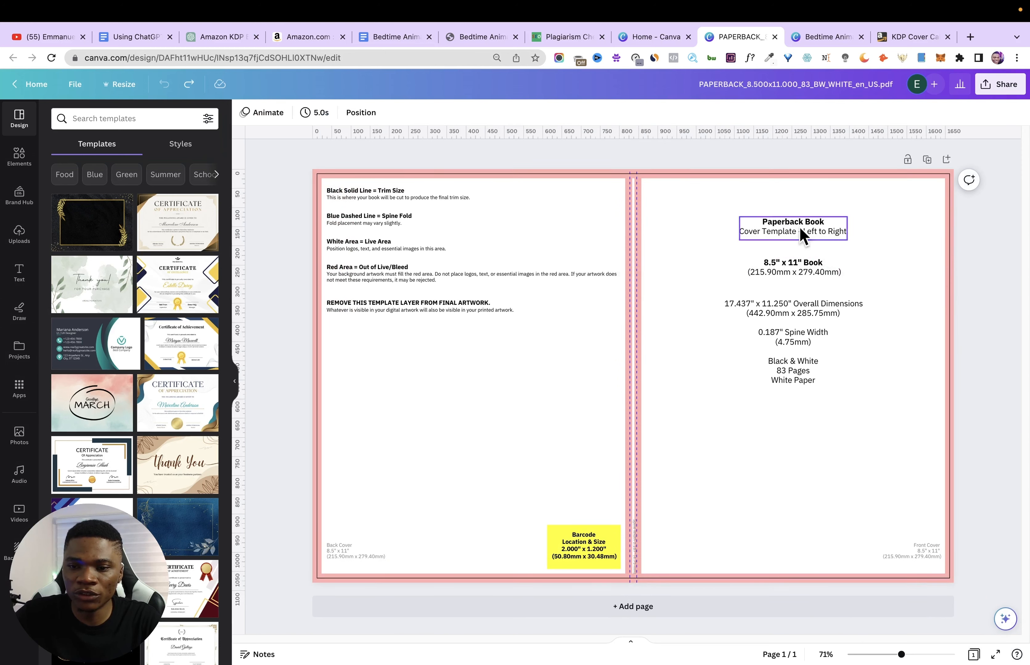
left_click(429, 177)
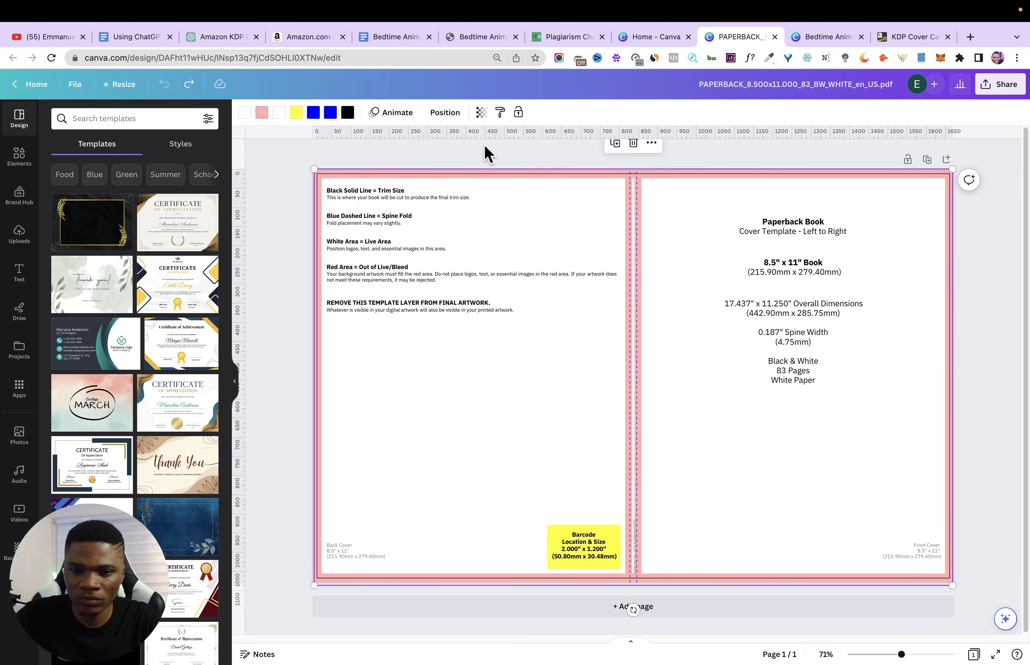
left_click(518, 116)
left_click_drag(287, 159, 954, 581)
key("Delete")
- Add single-image grids over the template and size them to the front cover, the back cover and the narrow spine
left_click(11, 162)
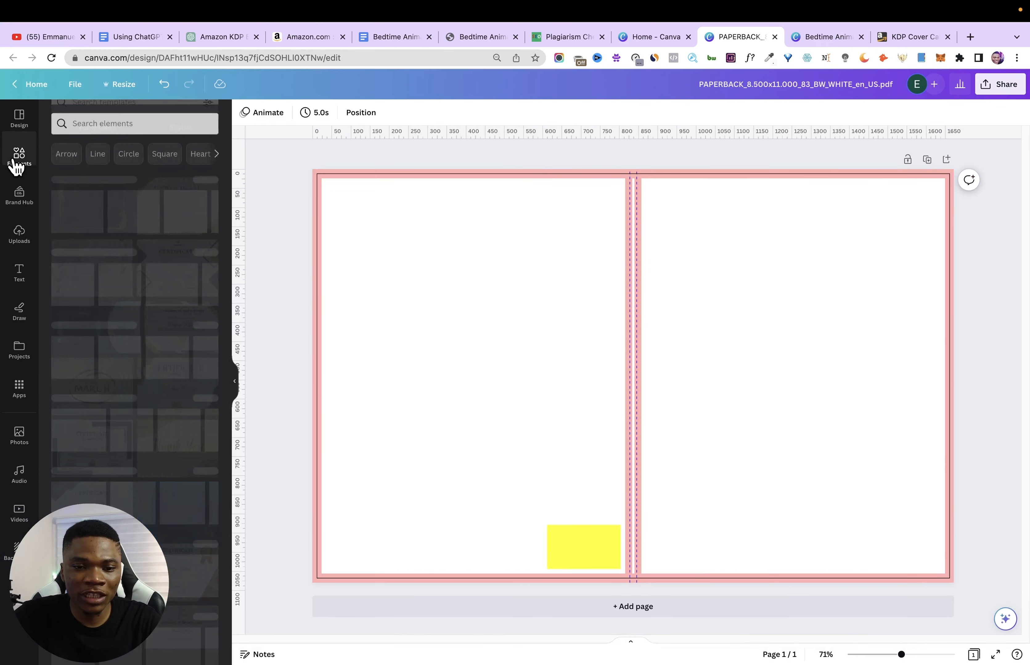
left_click_drag(230, 253, 230, 489)
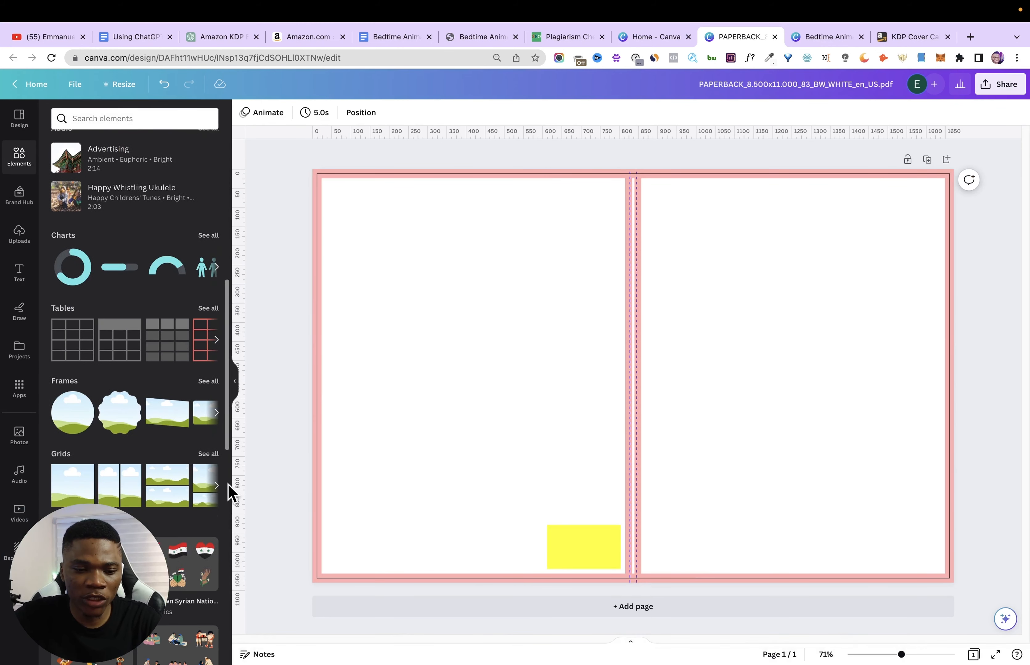
left_click(65, 502)
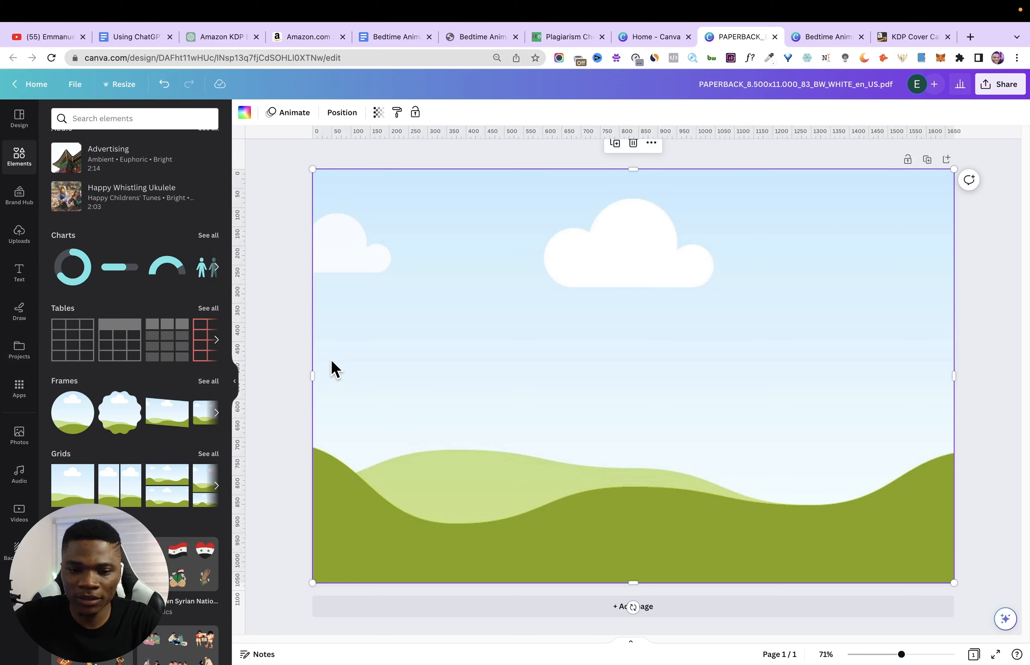
left_click_drag(314, 372, 641, 381)
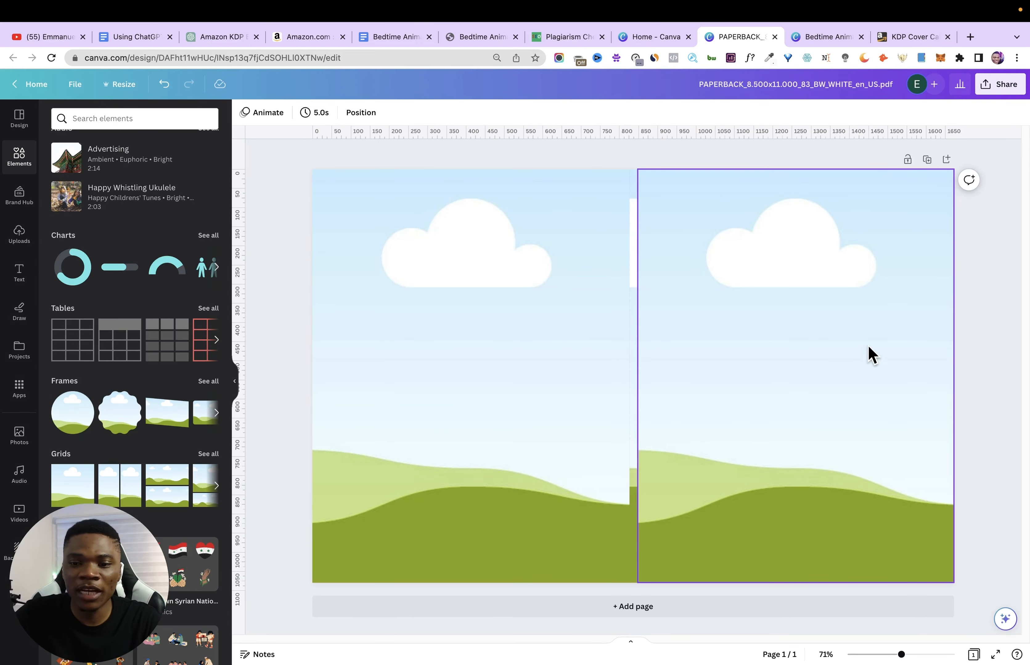
left_click(450, 339)
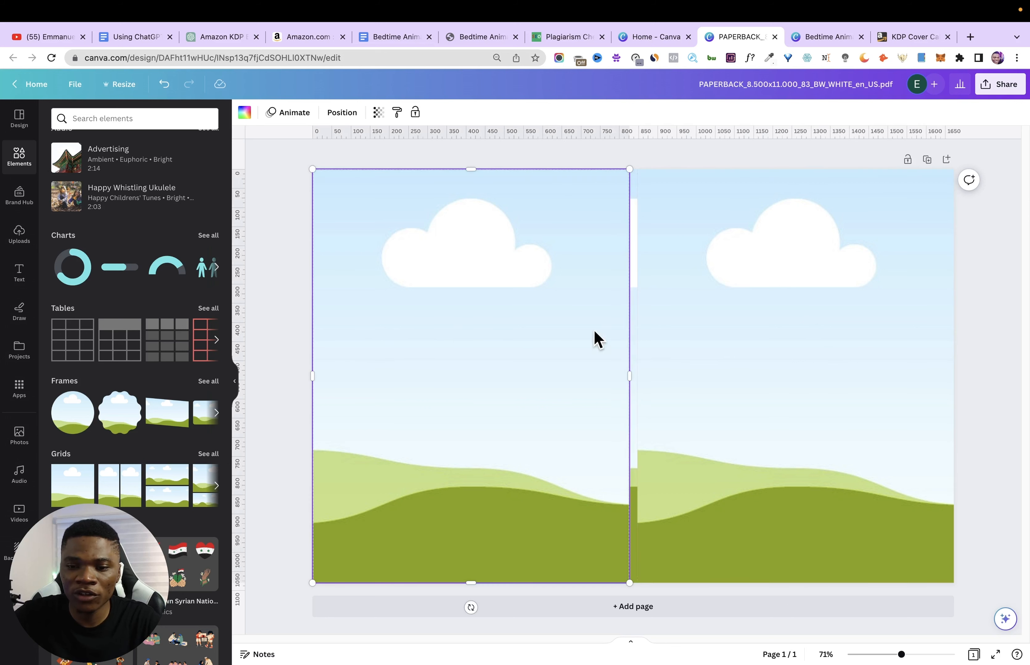
left_click(634, 332)
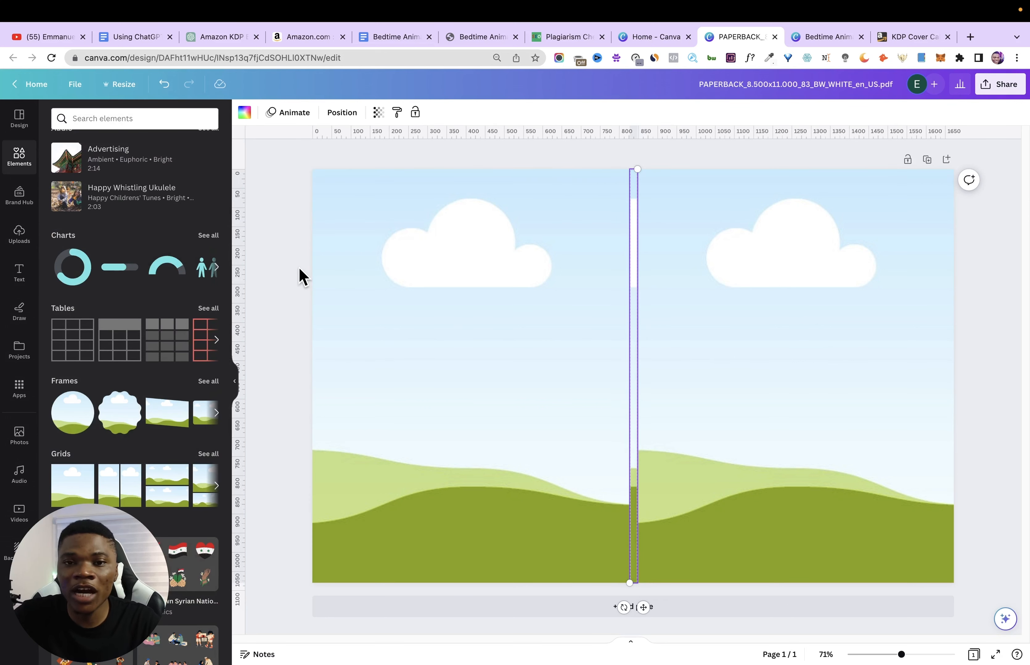
- Upload 1.png and 2.png from the Bedtime Animal Stories folder in Downloads to the design's uploads
left_click(19, 233)
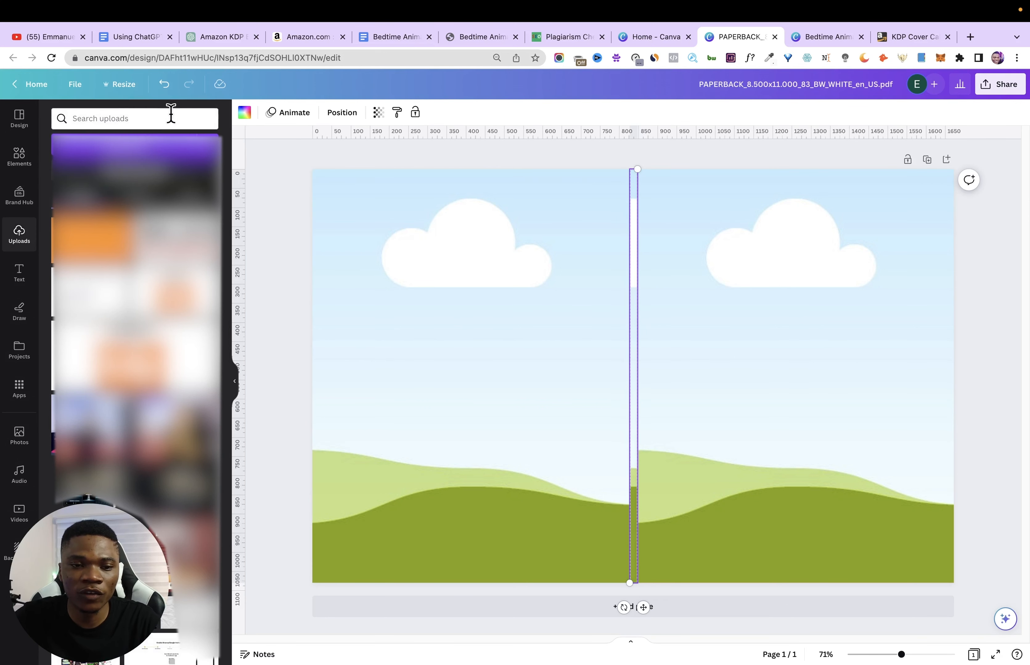
left_click(145, 152)
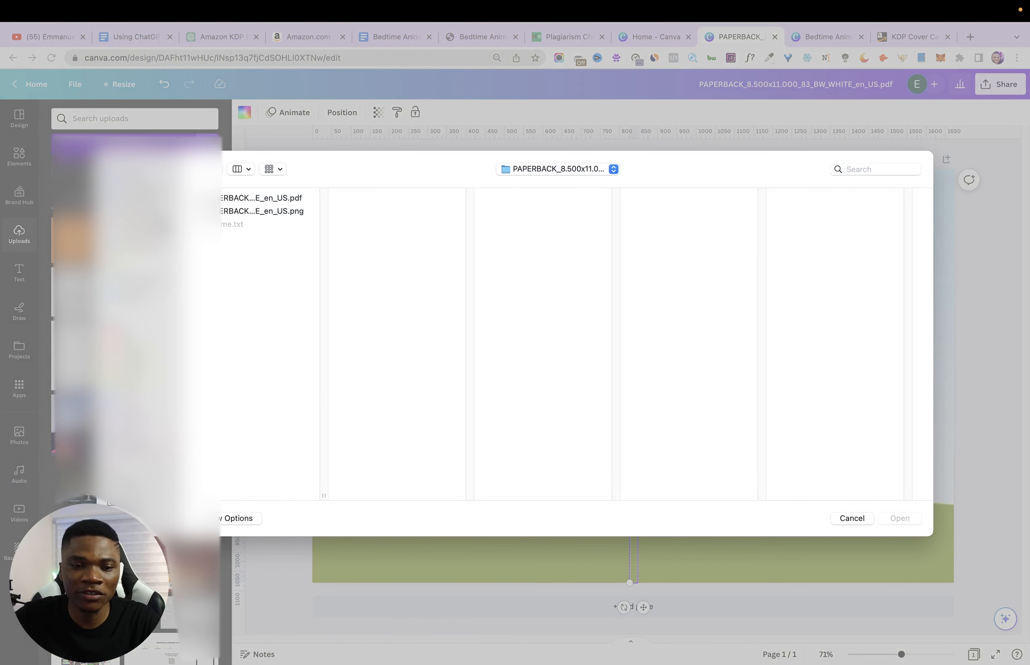
left_click(138, 212)
left_click(245, 226)
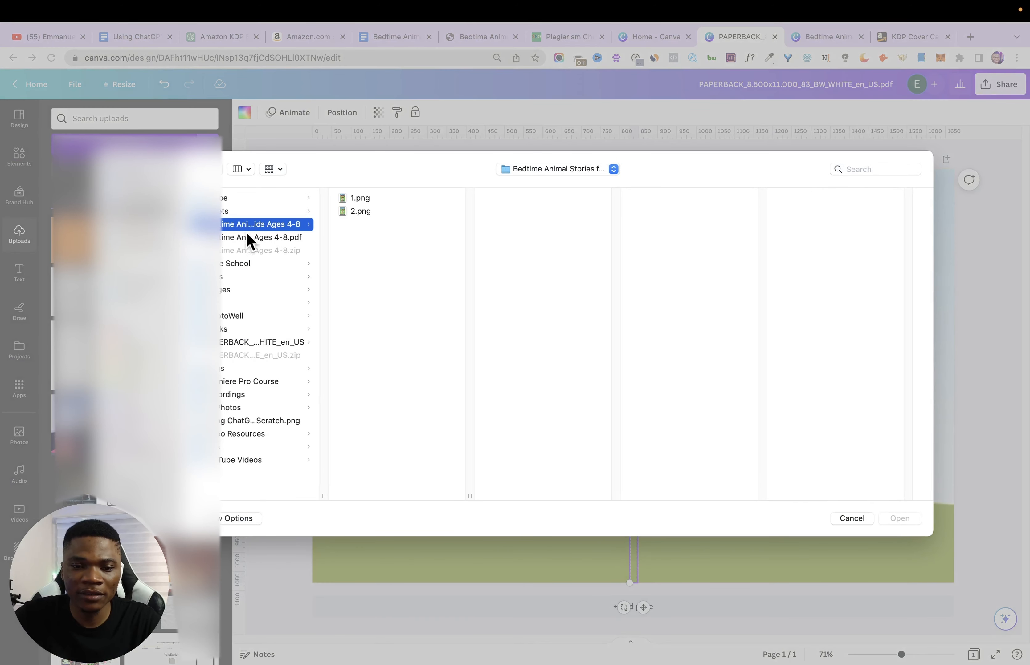
left_click(363, 199)
left_click(363, 211, "shift")
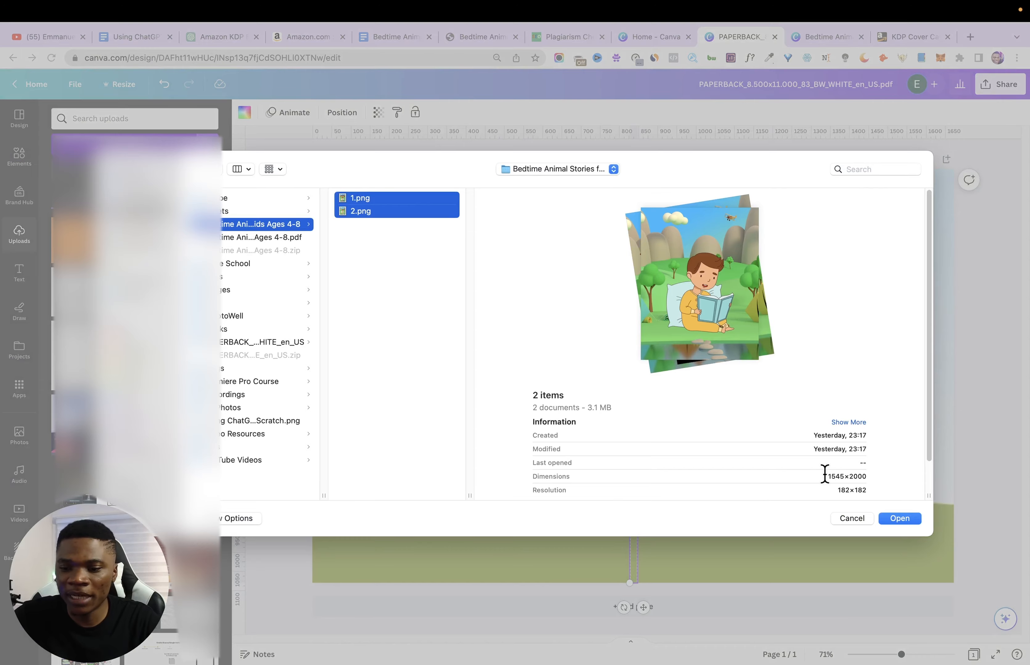
left_click(900, 519)
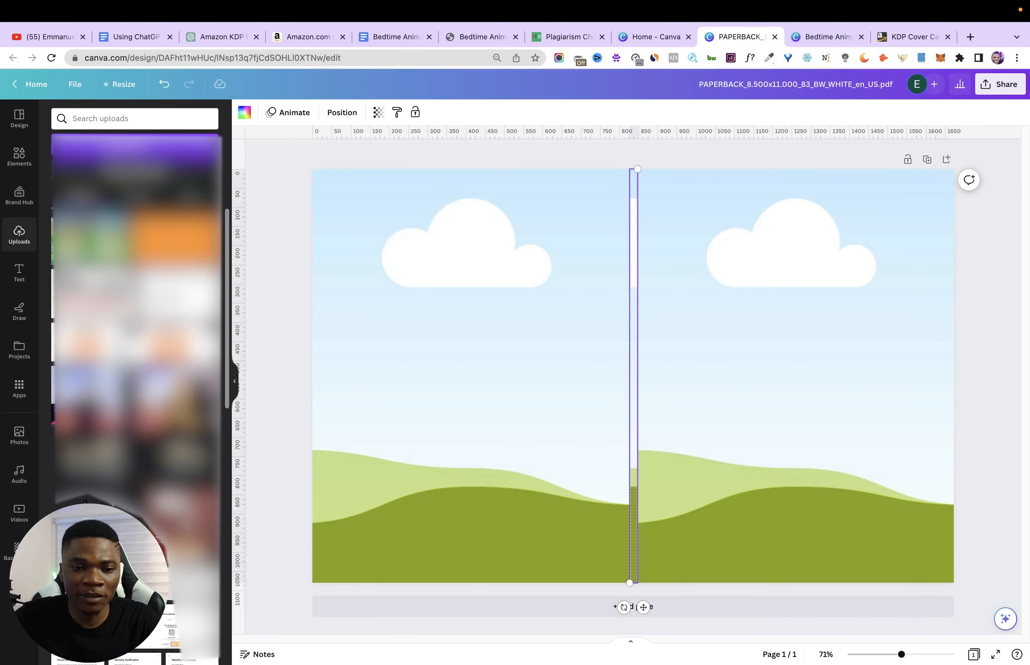
- Fill the front cover grid with the titled cover image and place the untitled boy image on the back cover grid
left_click_drag(604, 362, 761, 329)
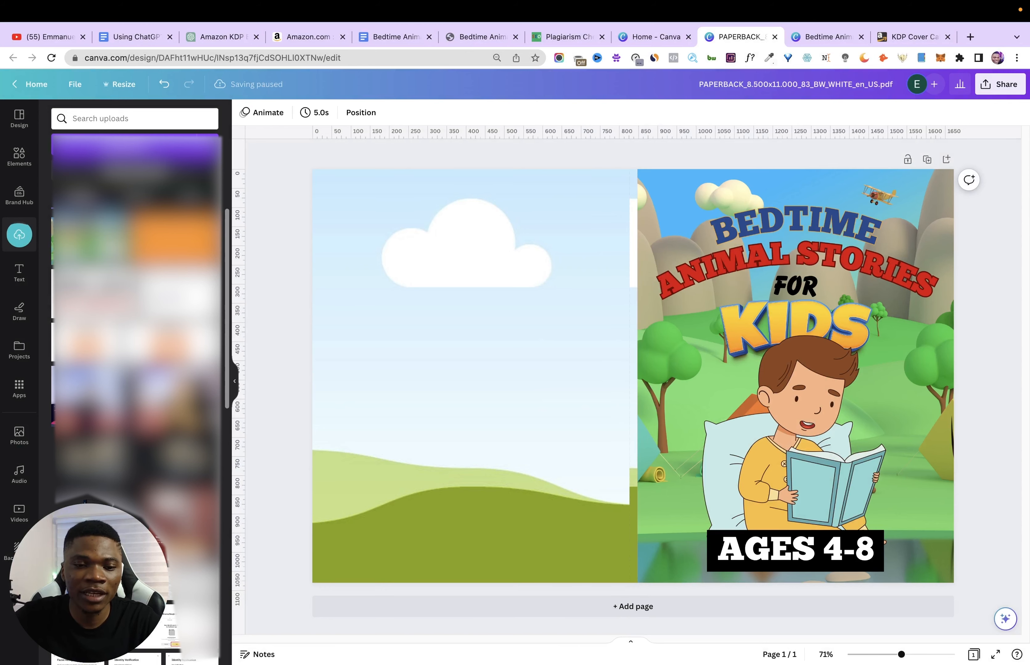
left_click(119, 260)
left_click_drag(551, 392, 428, 392)
- Switch to the Bedtime Animal Stories design, duplicate page 2 as page 3 and delete the reading boy from it
left_click(804, 43)
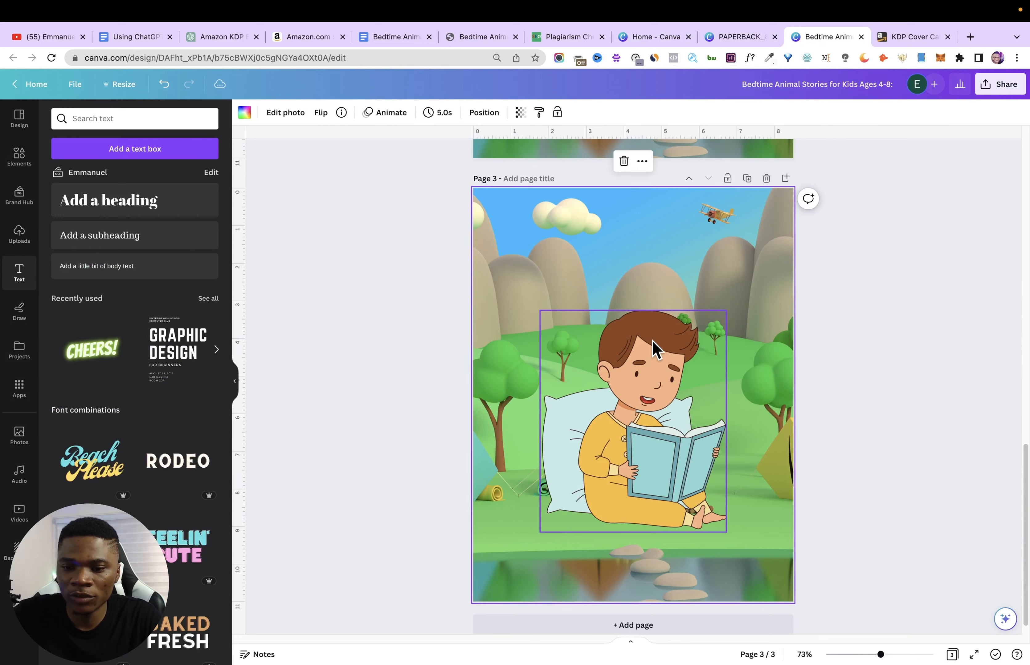
left_click(653, 343)
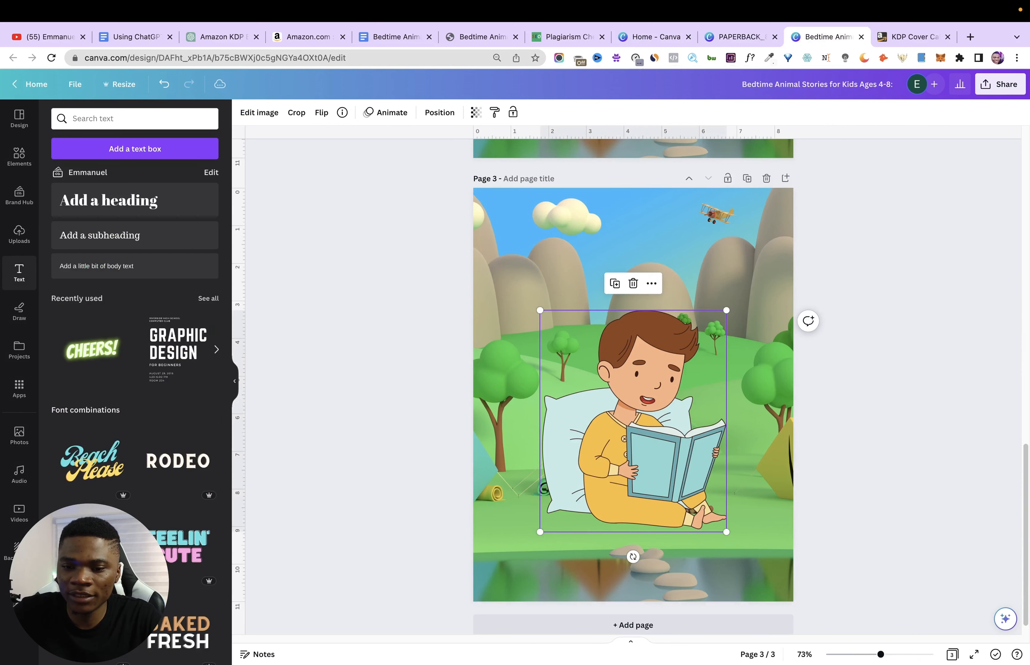
key("Delete")
left_click(661, 303)
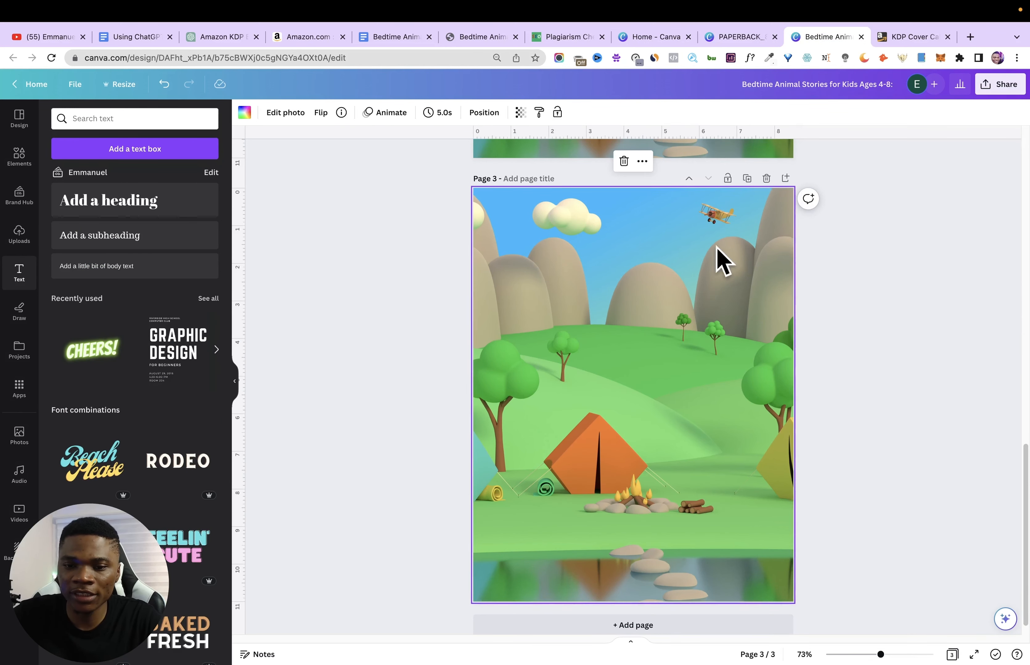
- Download only page 3, the plain landscape background, as a PNG
left_click(997, 85)
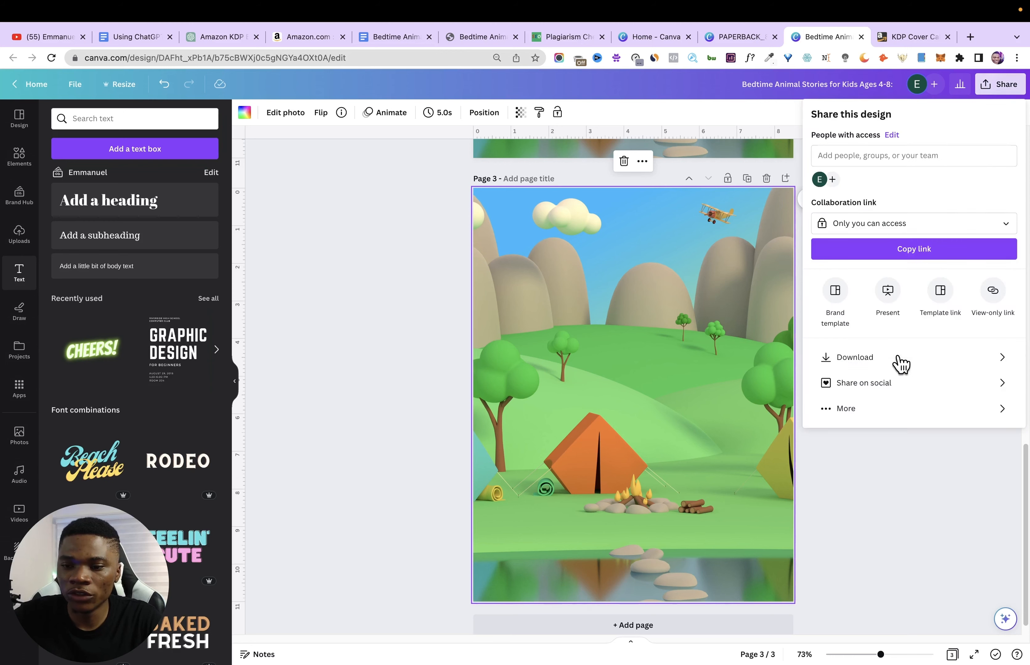
left_click(888, 367)
left_click(913, 279)
left_click(848, 335)
left_click(917, 448)
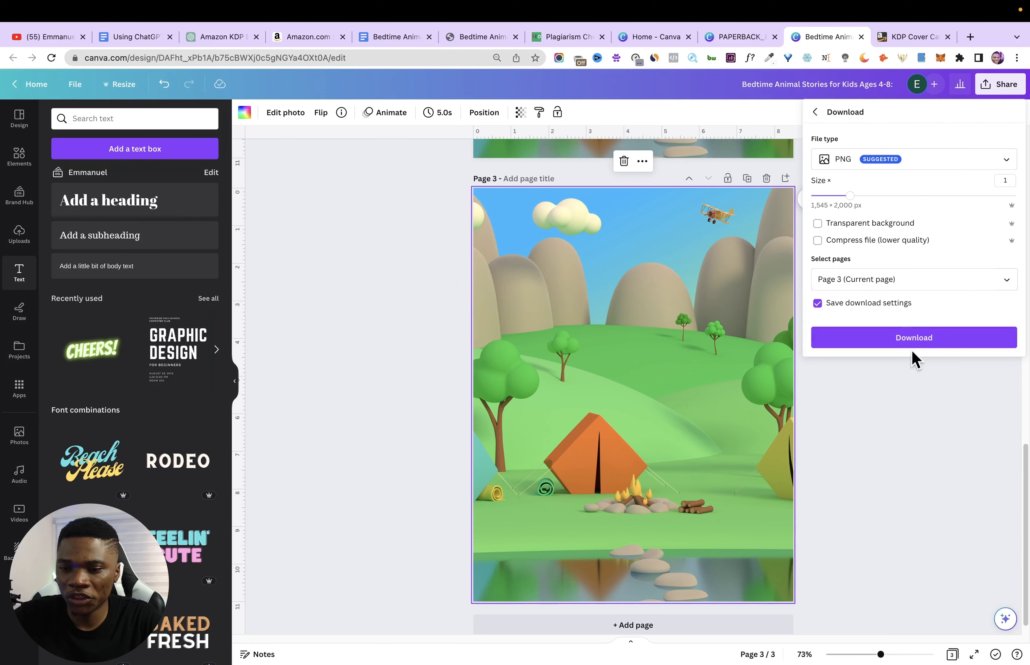
left_click(912, 340)
- Return to the paperback cover design and fill the narrow spine grid with the downloaded background image
left_click(744, 38)
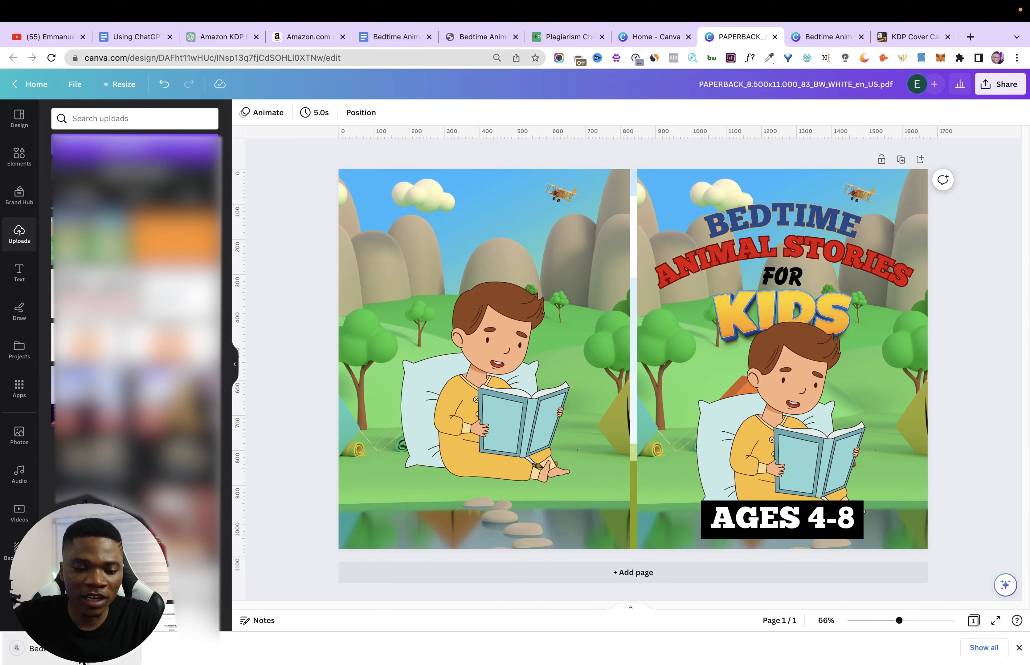
left_click_drag(48, 649, 634, 343)
left_click(976, 317)
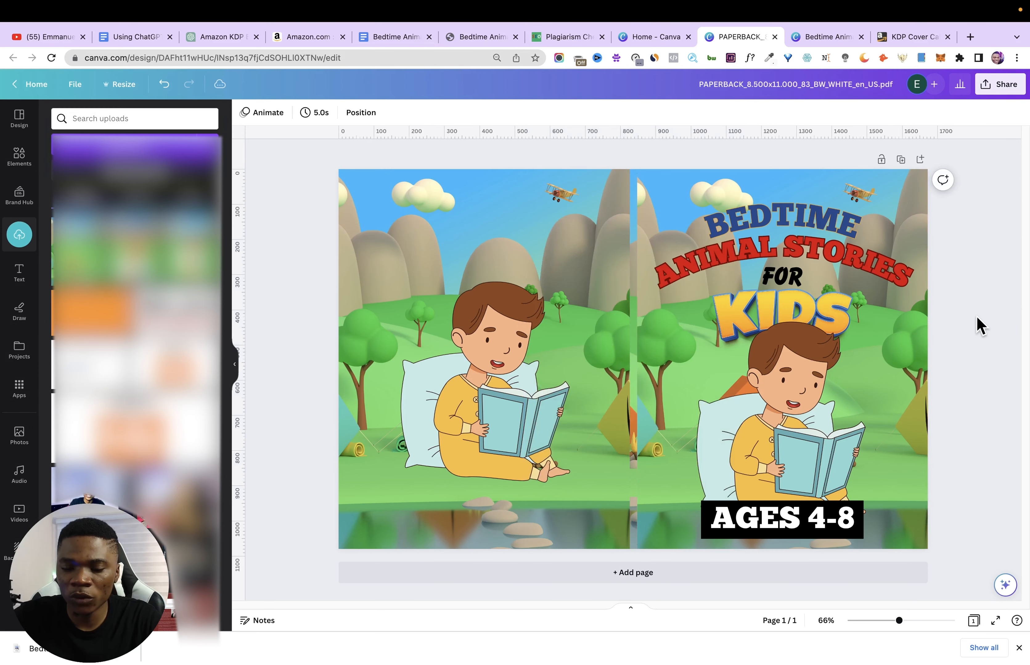
left_click(632, 392)
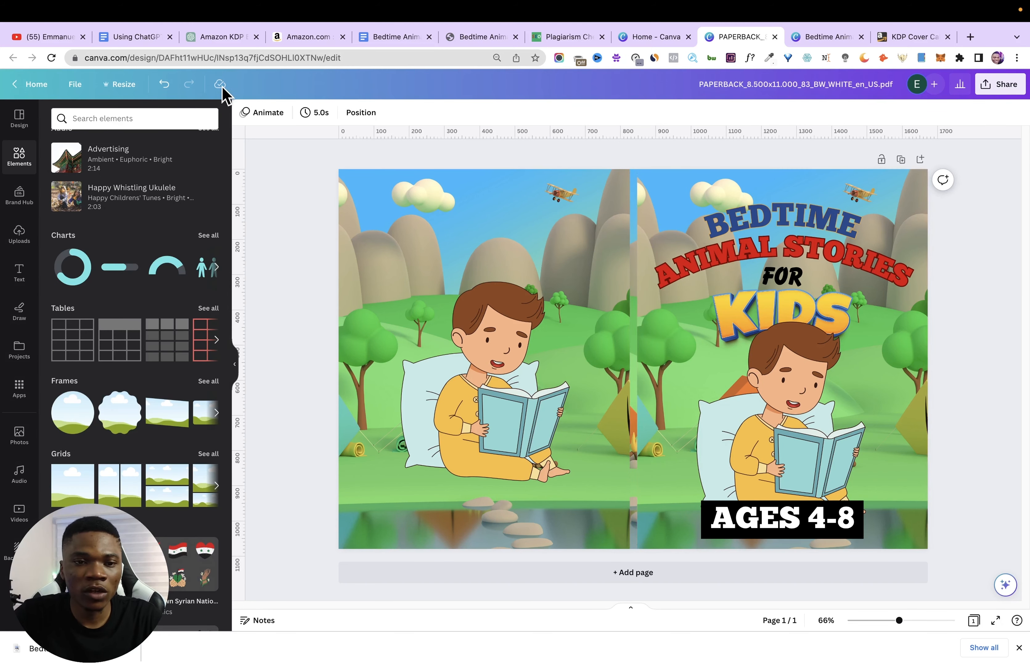
- Rename the paperback cover design as "Bedtime Animal Stories for Kids Ages 4-8", using the title copied from the Google Docs outline
left_click(142, 39)
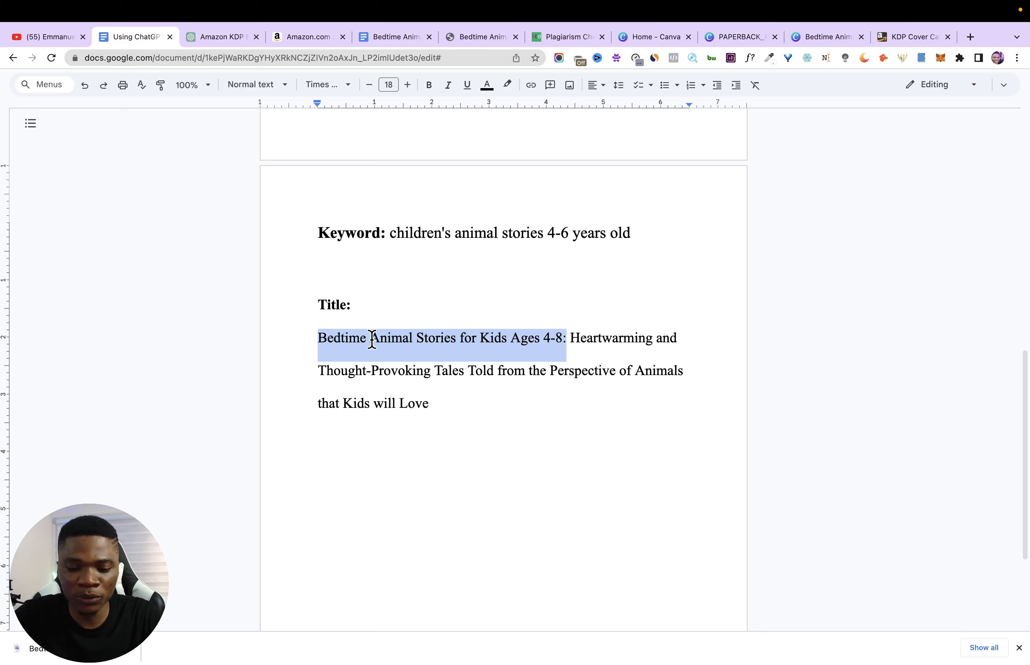
left_click(740, 38)
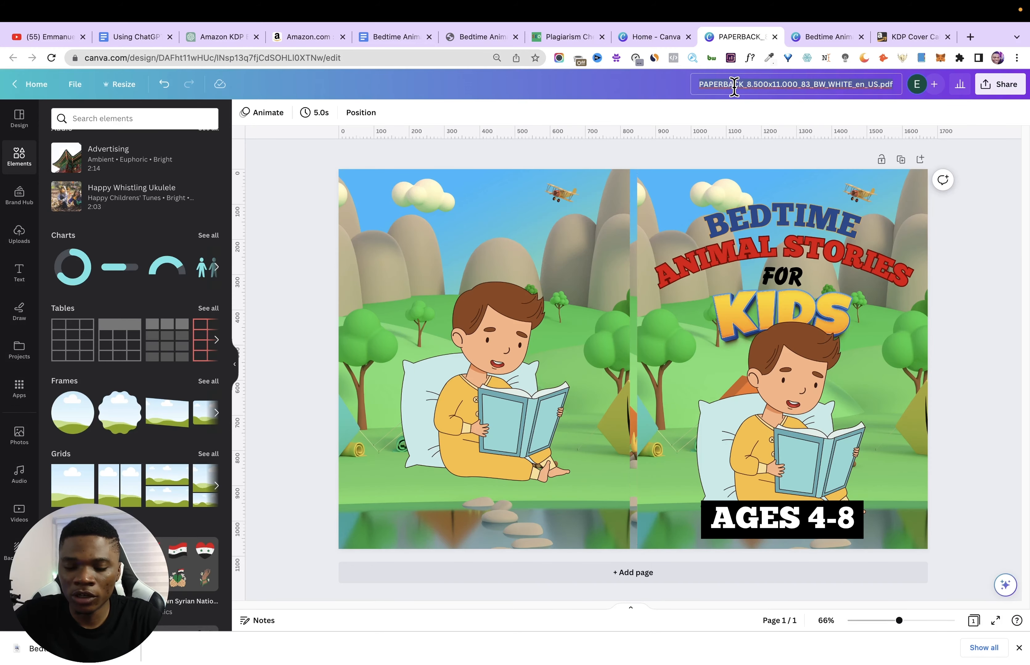
left_click(734, 85)
key("ctrl+a")
key("ctrl+v")
key("Return")
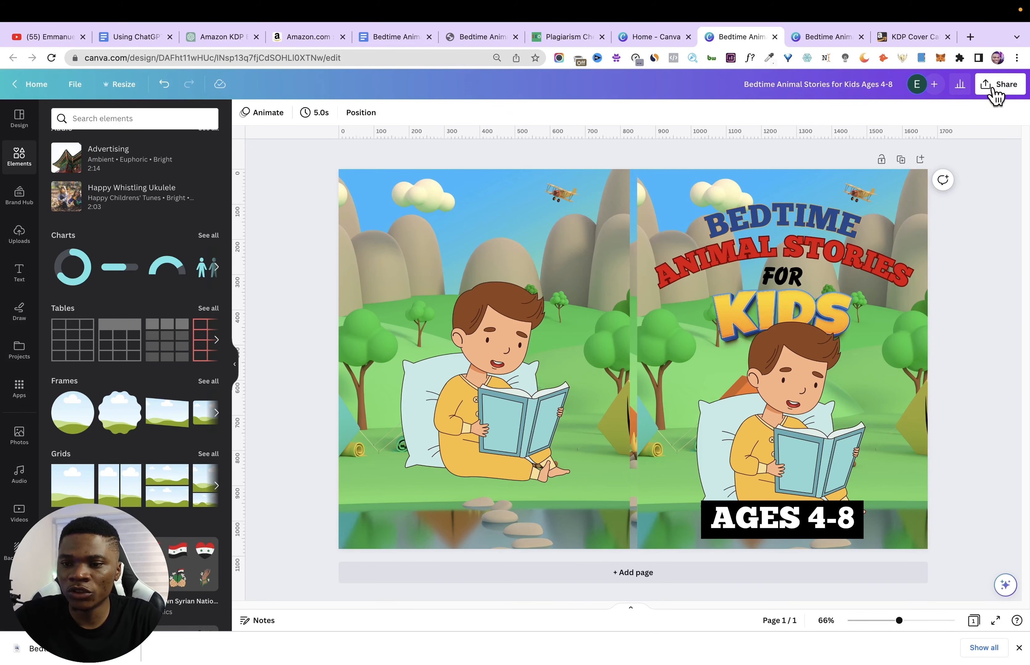
- Download the full paperback cover as PDF Print and open the downloaded file
left_click(997, 84)
left_click(856, 356)
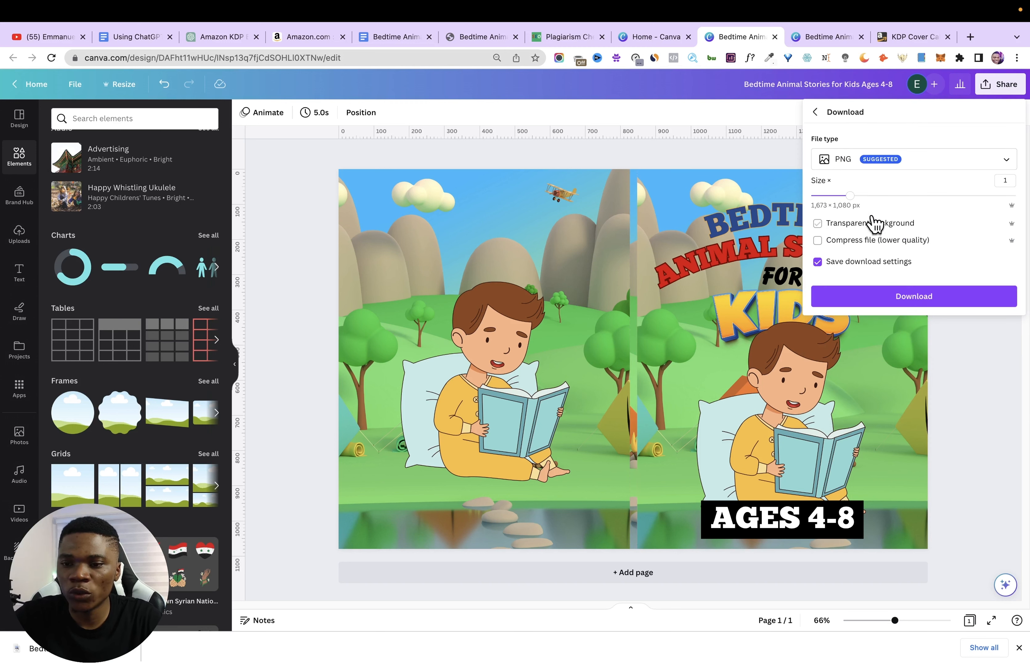
left_click(867, 159)
left_click(903, 285)
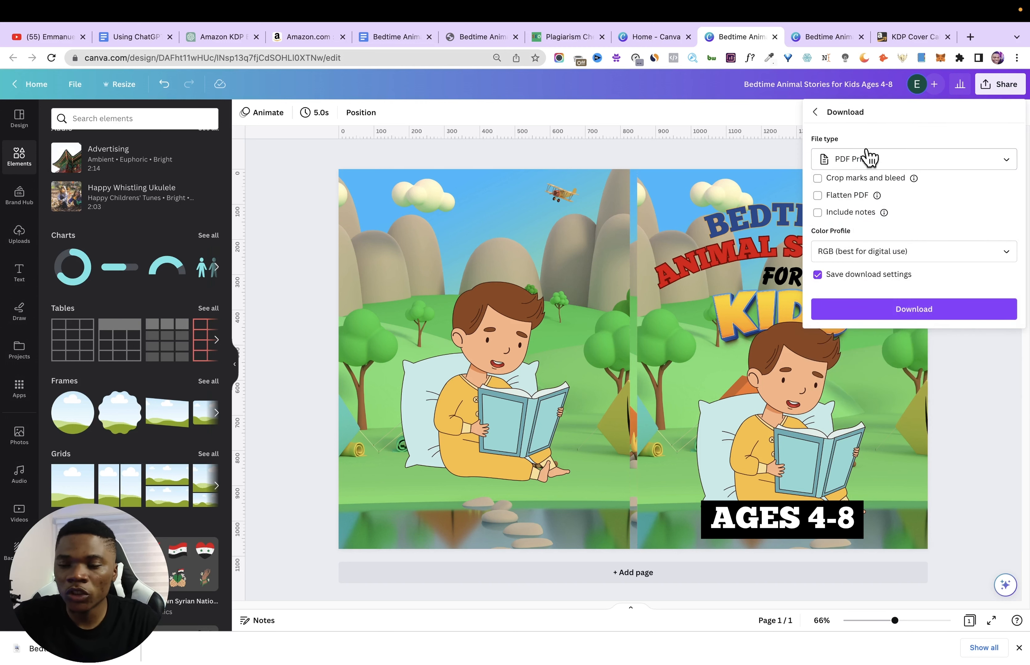
left_click(933, 310)
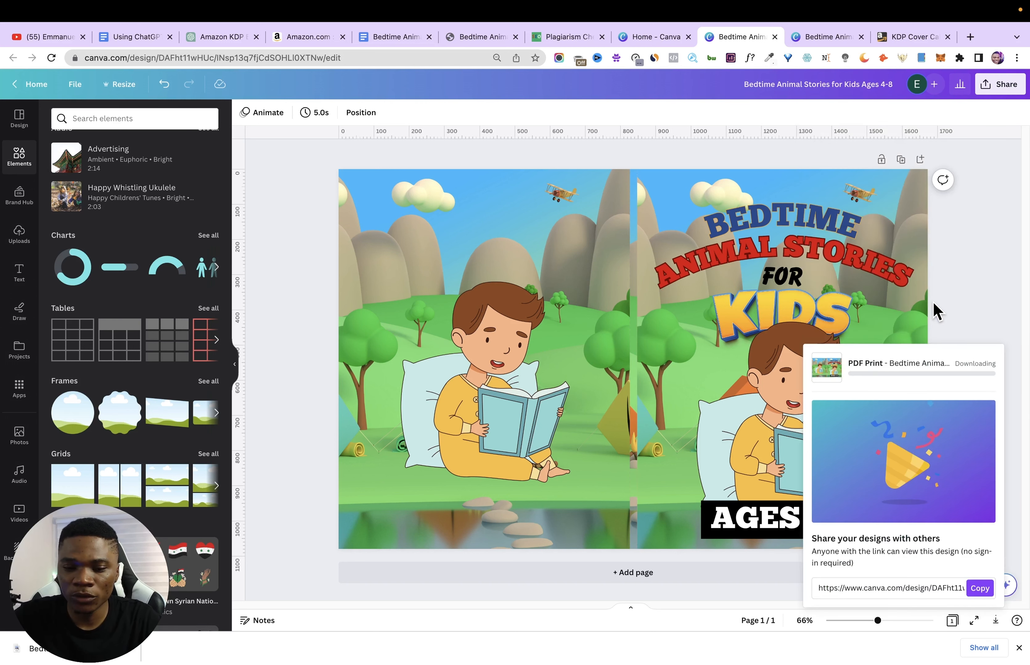
left_click(67, 658)
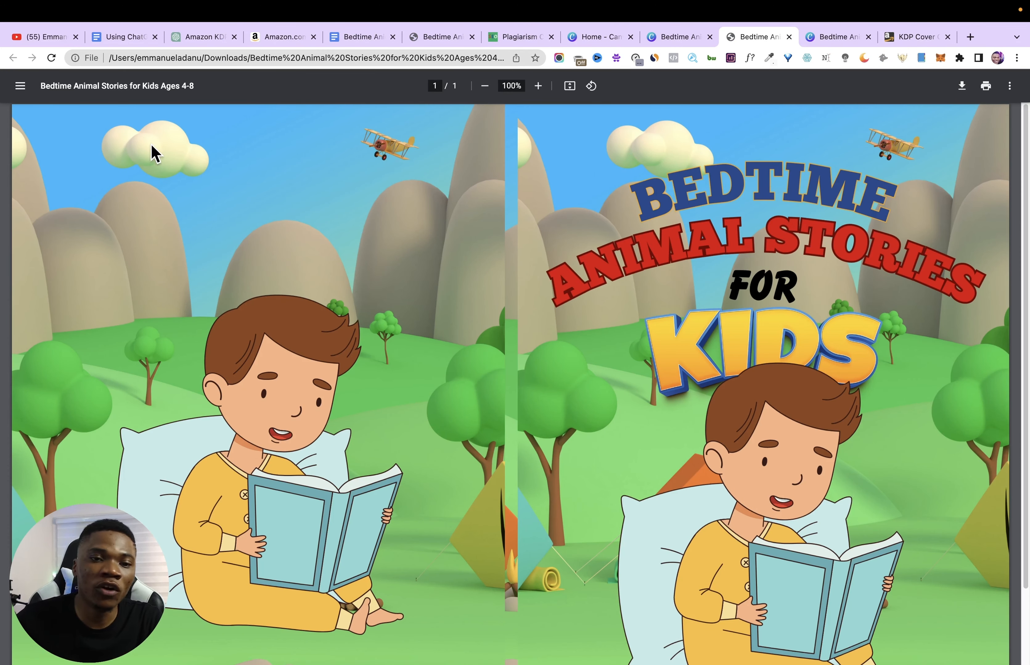
- Review Step 6, Publish and Make Money, in the Google Docs outline
left_click(127, 37)
scroll(402, 480, "up", 10)
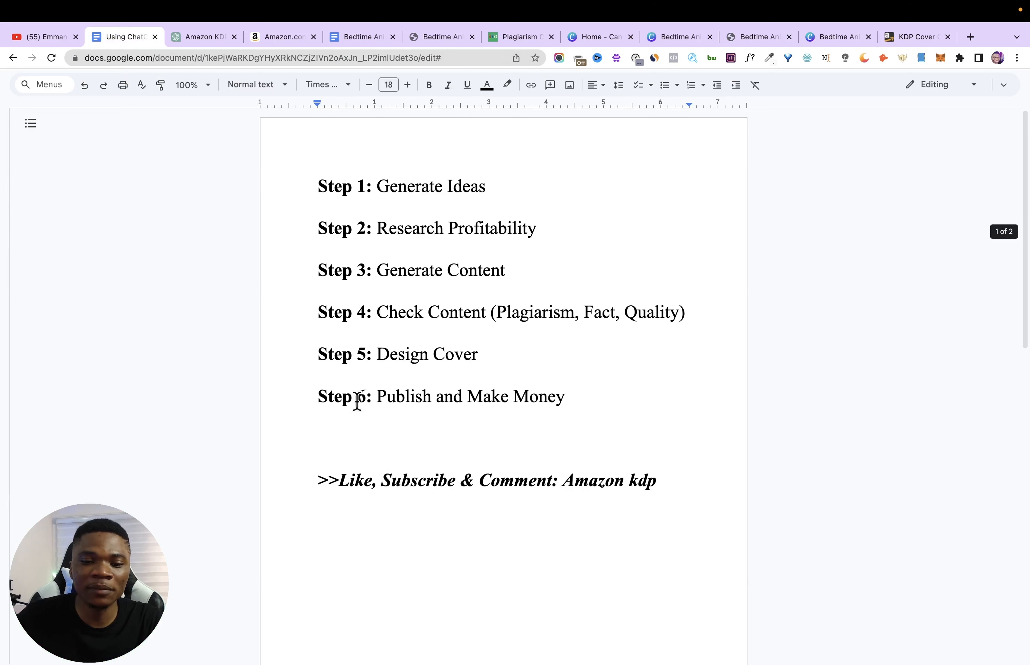
left_click_drag(357, 403, 452, 397)
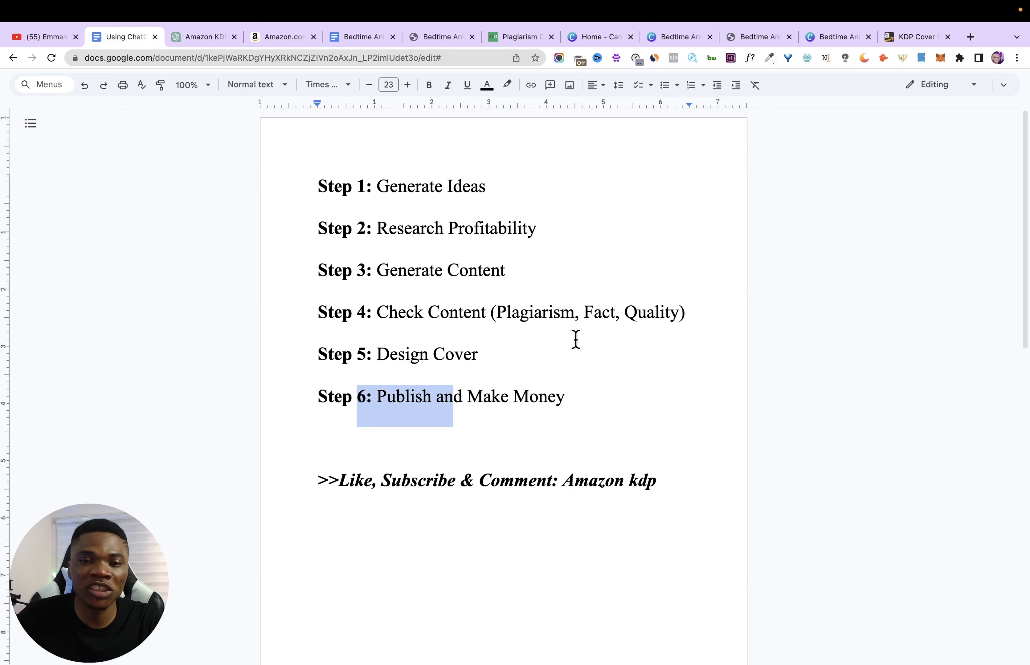
- Open the Kindle Direct Publishing site in a new browser tab and start creating a new paperback
left_click(912, 39)
left_click(969, 37)
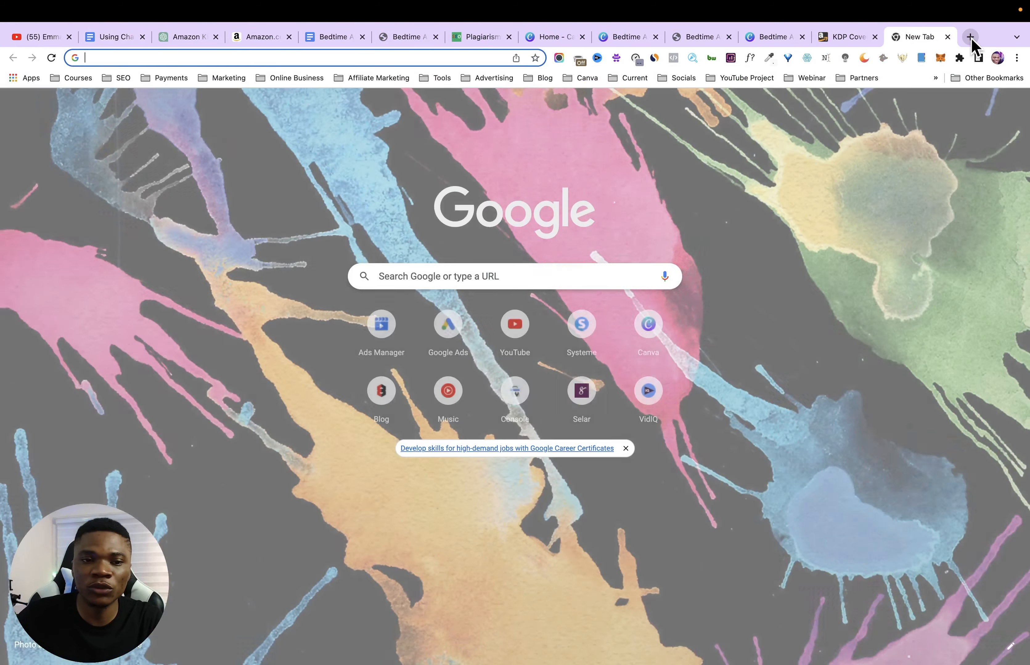
type("kdp.amazon.com/en_US/bookshelf")
key("Return")
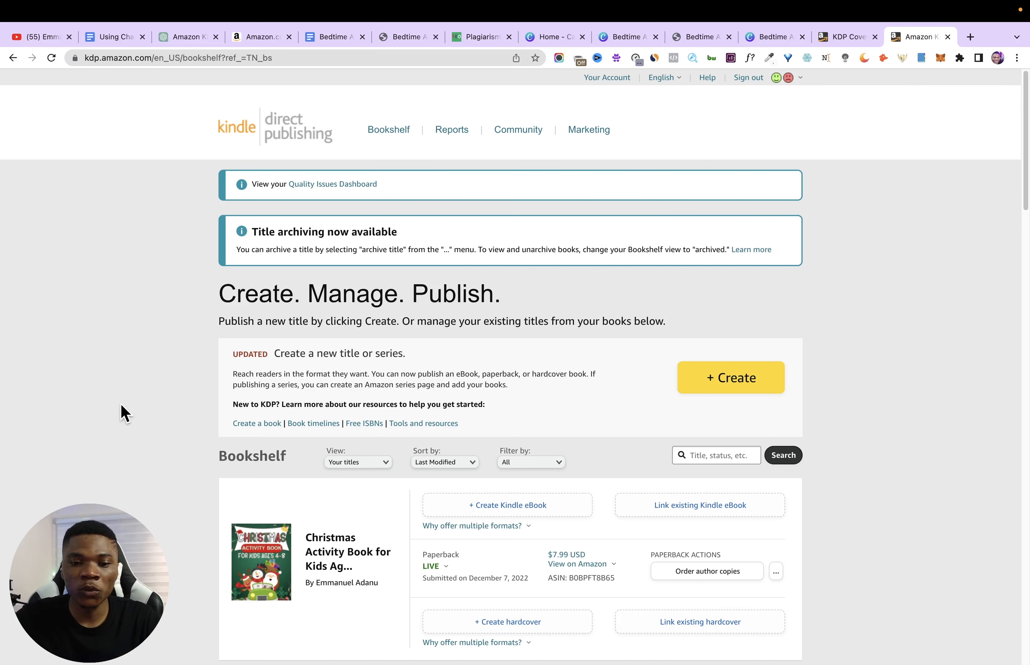
left_click(747, 390)
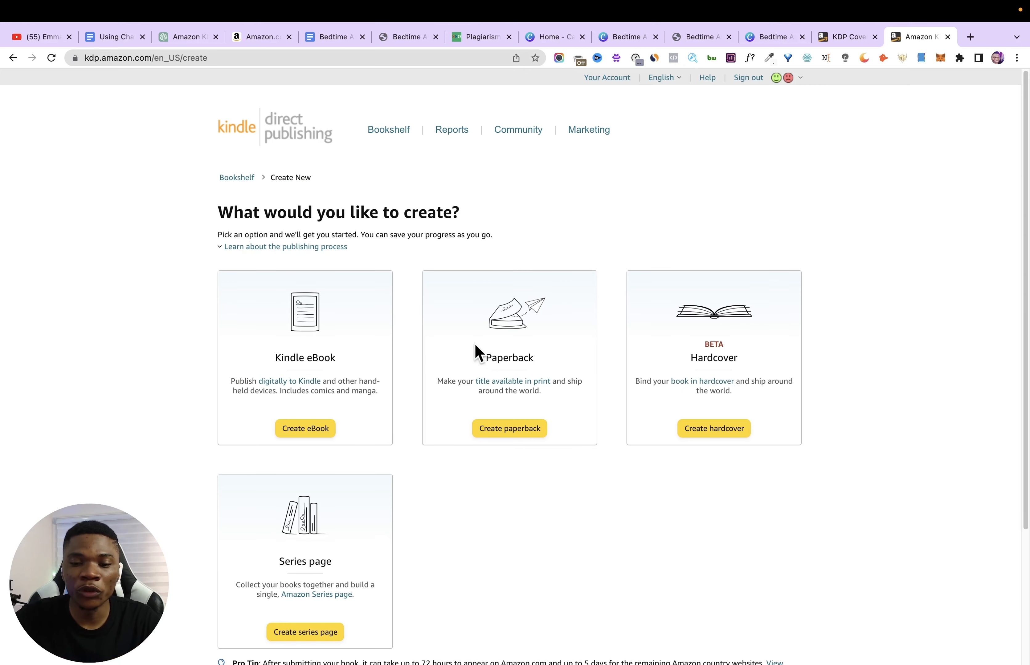
left_click(513, 431)
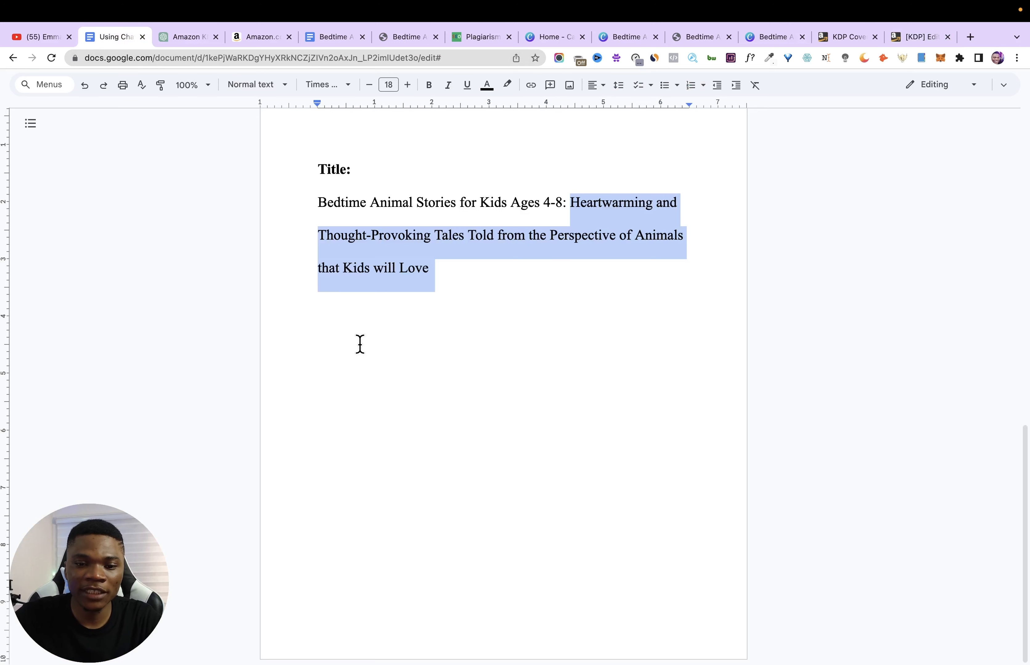
- Copy "Bedtime Animal Stories for Kids Ages 4-8" from the Google Docs outline into the paperback's Book Title
left_click_drag(296, 206, 566, 206)
key("super+c")
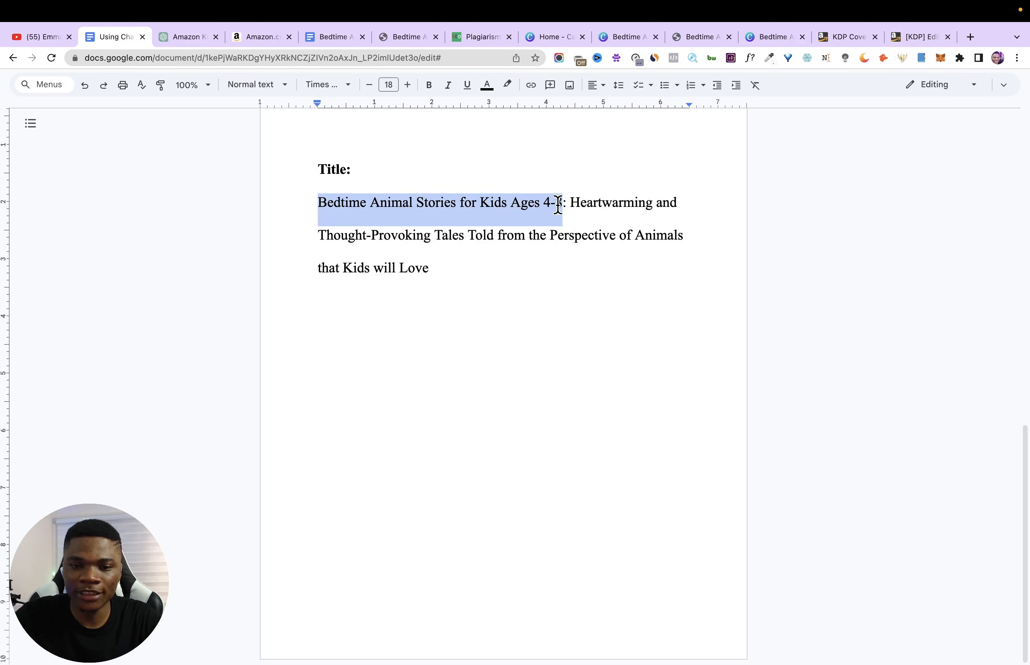
left_click(914, 38)
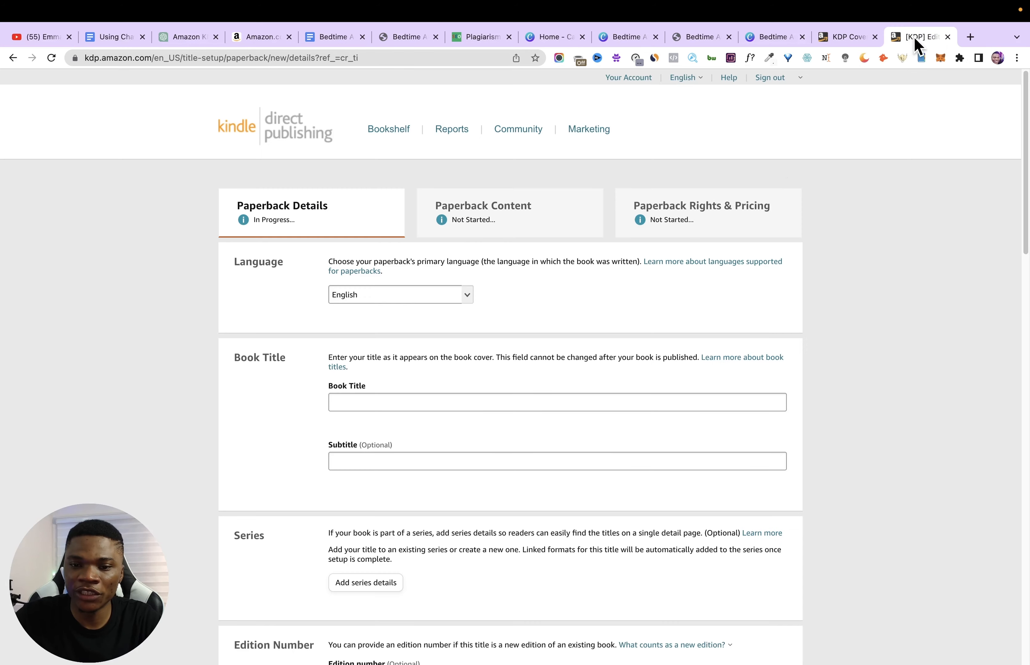
left_click(412, 401)
key("super+v")
- Copy "Heartwarming and Thought-Provoking Tales Told from the Perspective of Animals that Kids will Love" from the outline into the paperback's Subtitle
left_click(414, 461)
left_click(112, 39)
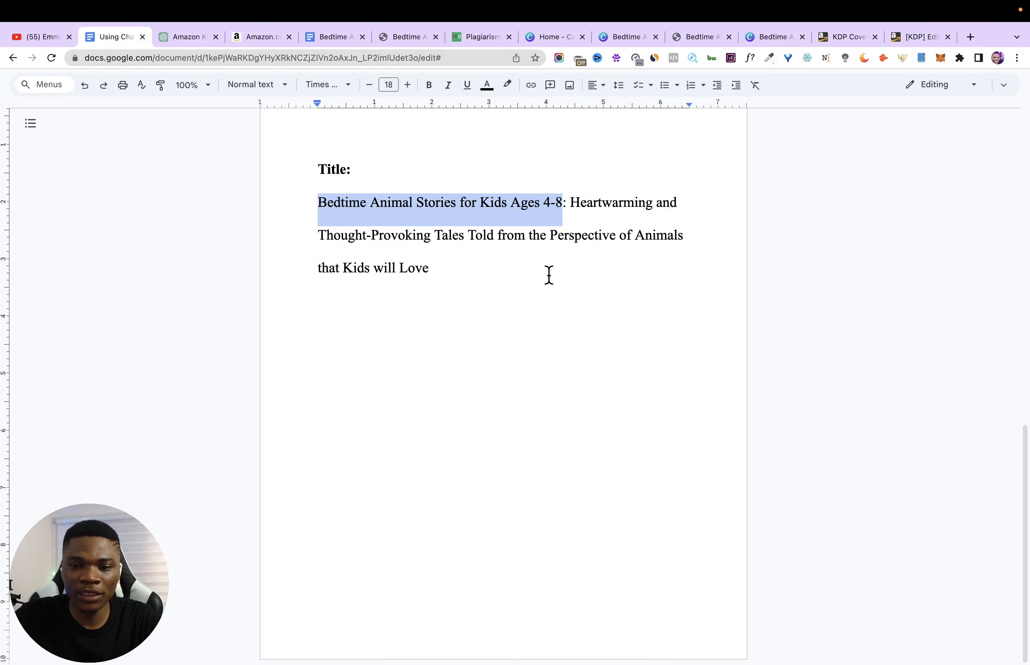
left_click_drag(572, 205, 583, 265)
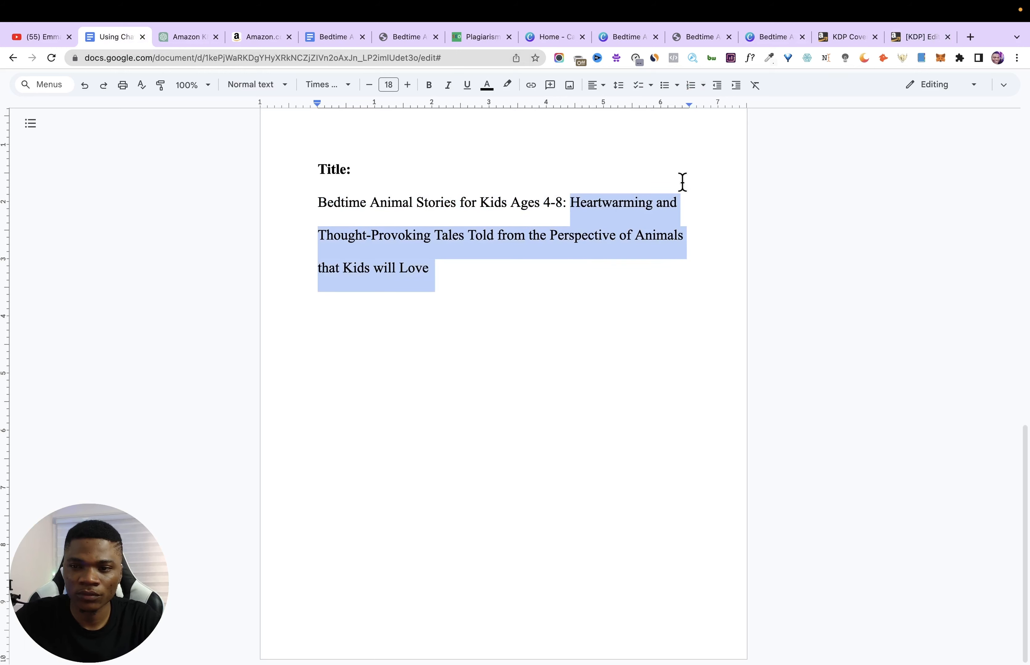
left_click(910, 43)
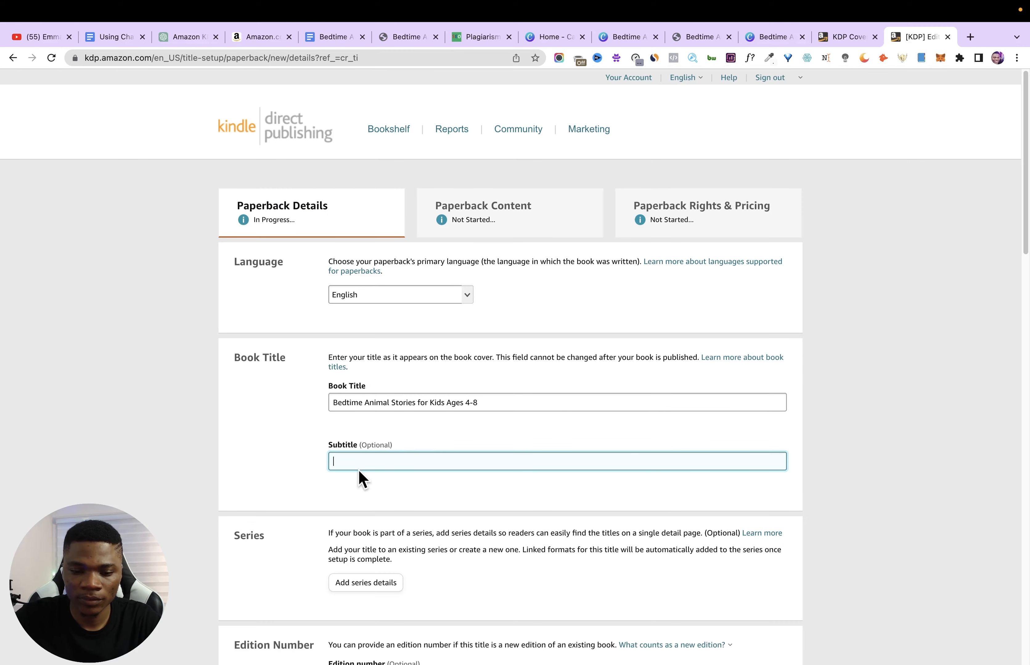
type("Heartwarming and Thought-Provoking Tales Told from the Perspective of Animals that Kids will Love")
- Fill in the primary author's first and last name from the saved autofill suggestion
scroll(272, 480, "down", 3)
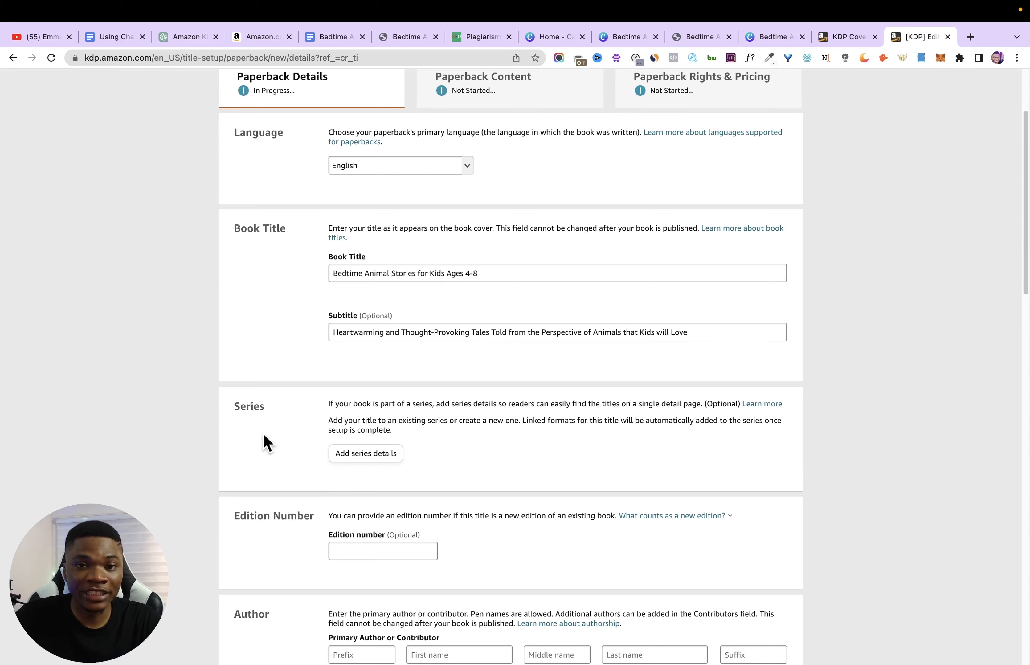
scroll(238, 411, "down", 3)
scroll(322, 361, "down", 3)
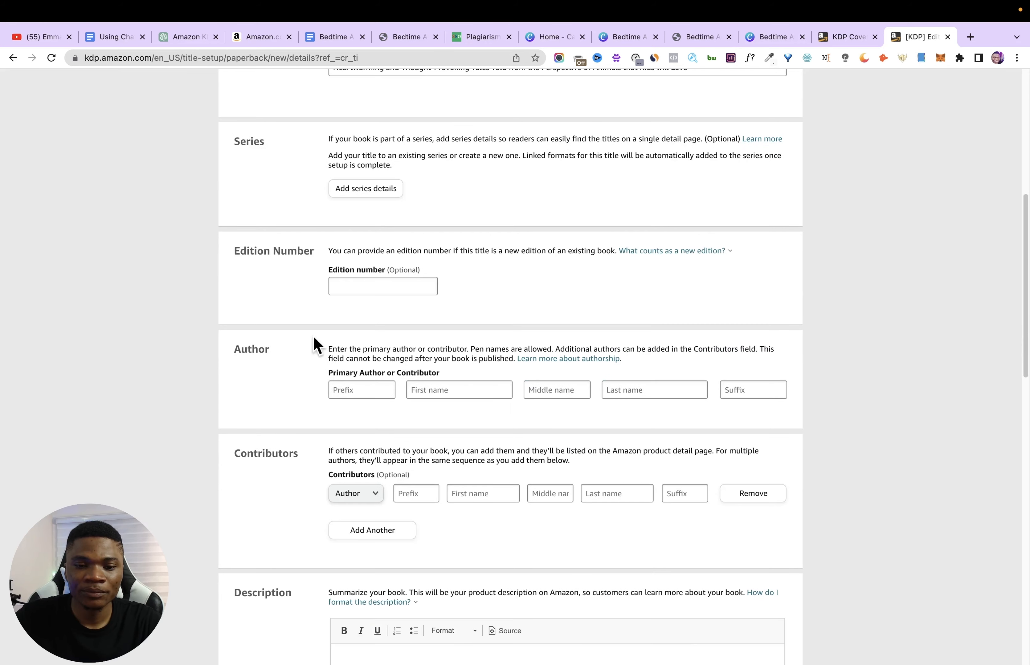
scroll(315, 385, "down", 3)
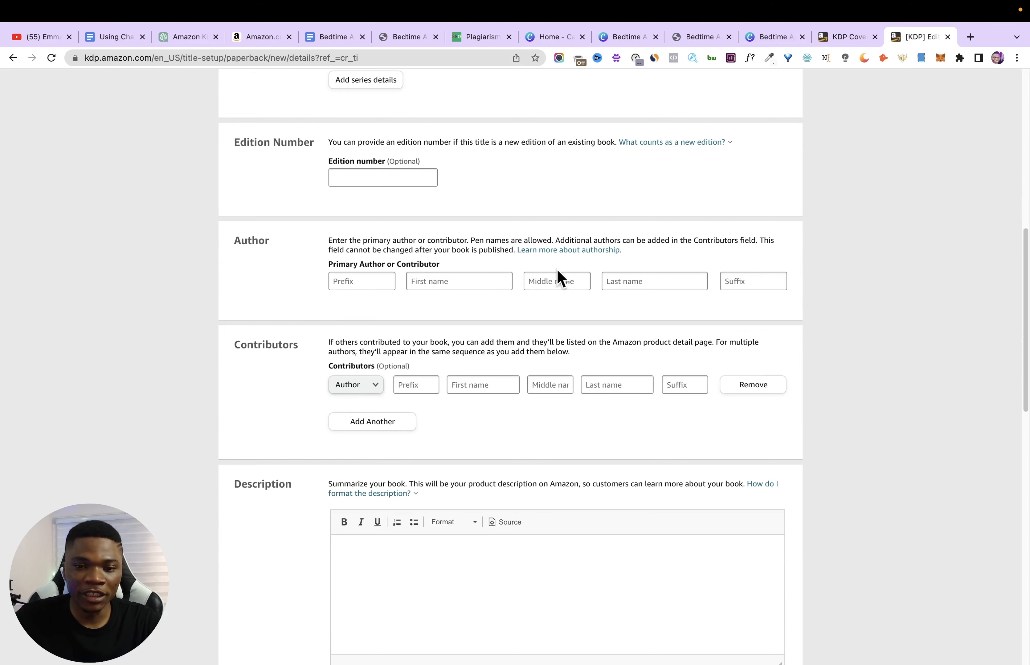
left_click(478, 280)
left_click(498, 313)
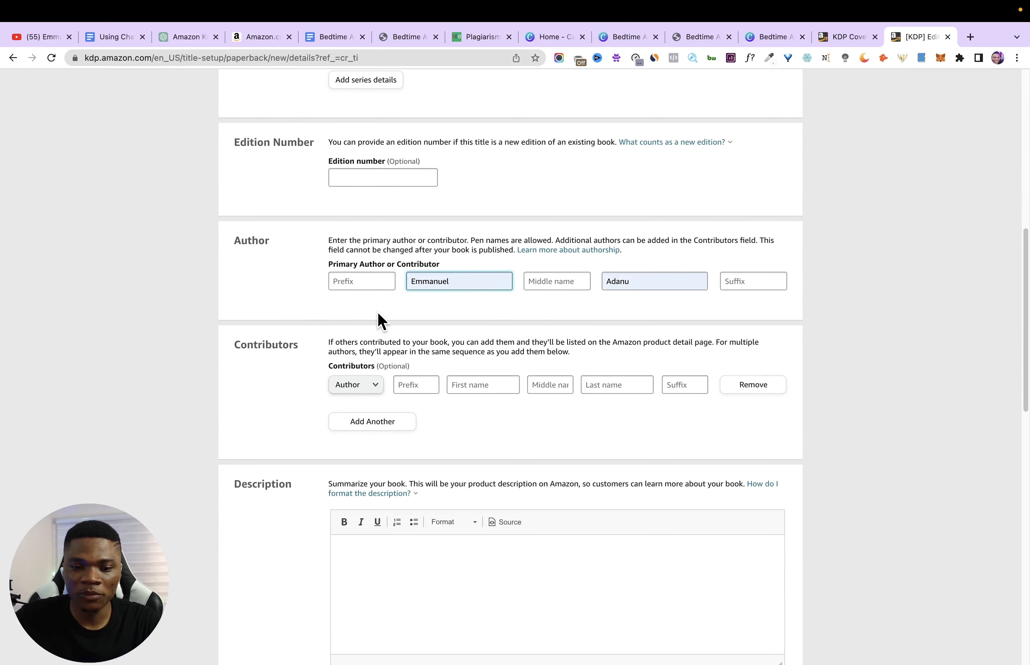
- Copy the PAS-framework Amazon description from the ChatGPT conversation into the paperback's Description
scroll(374, 325, "down", 1)
scroll(349, 356, "down", 4)
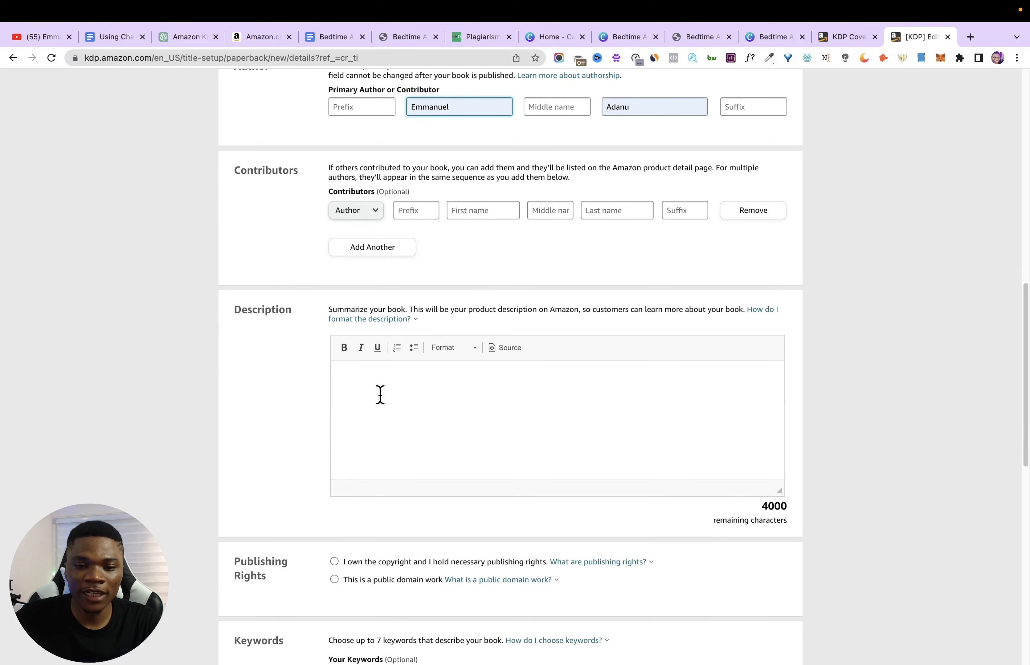
scroll(346, 353, "down", 1)
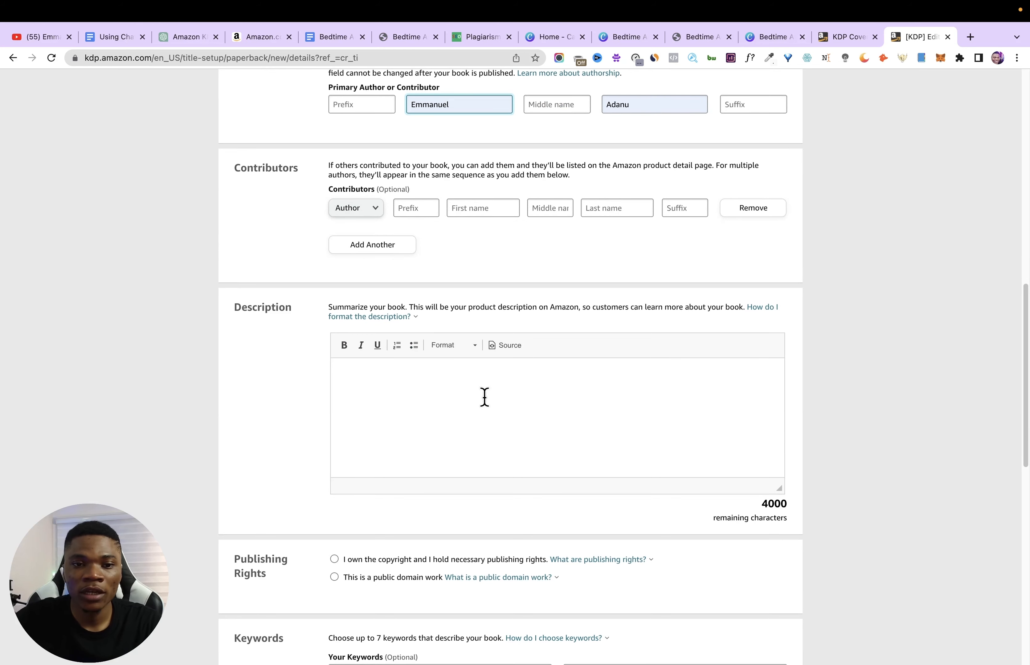
left_click(191, 38)
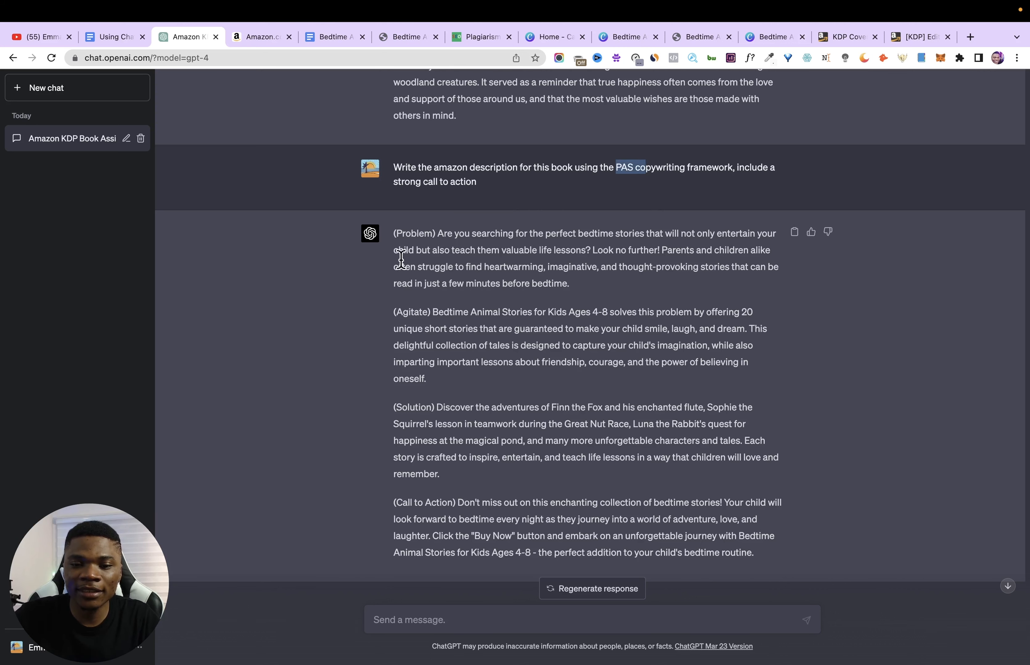
left_click(798, 236)
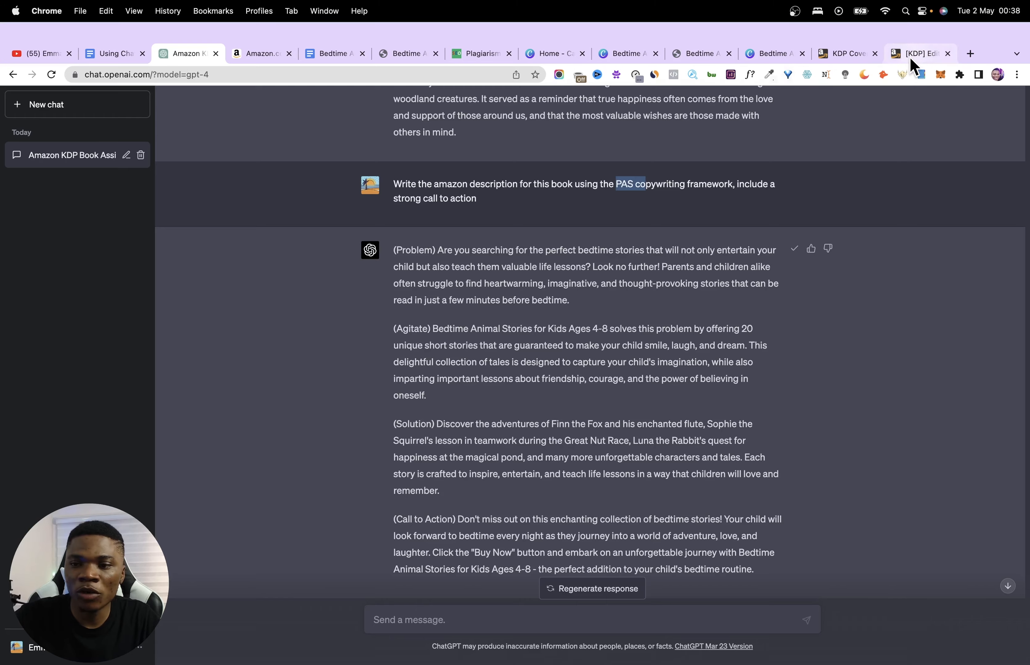
left_click(912, 38)
left_click(393, 376)
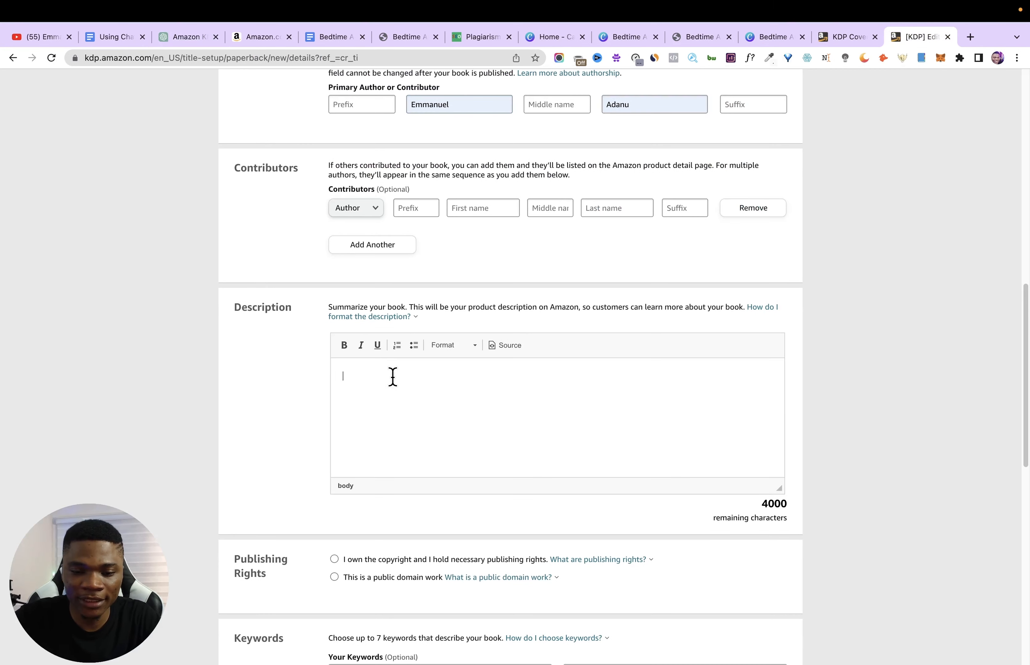
key("super+v")
- Delete the bracketed framework labels, such as "(Problem)" and "(Agitate)", from the start of the description's paragraphs
scroll(392, 376, "up", 5)
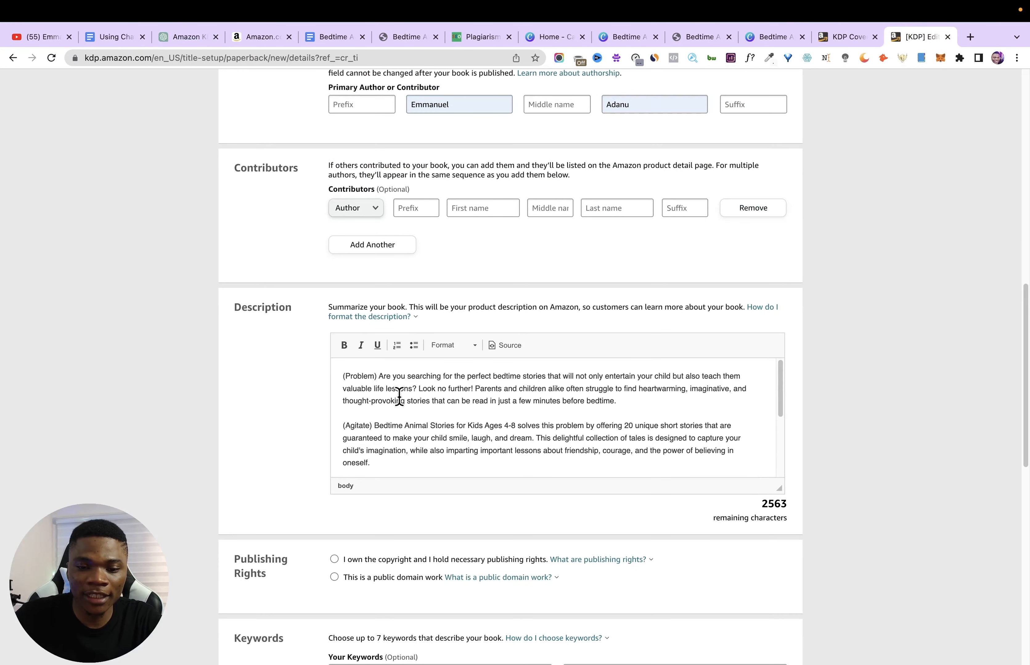
left_click_drag(379, 377, 327, 377)
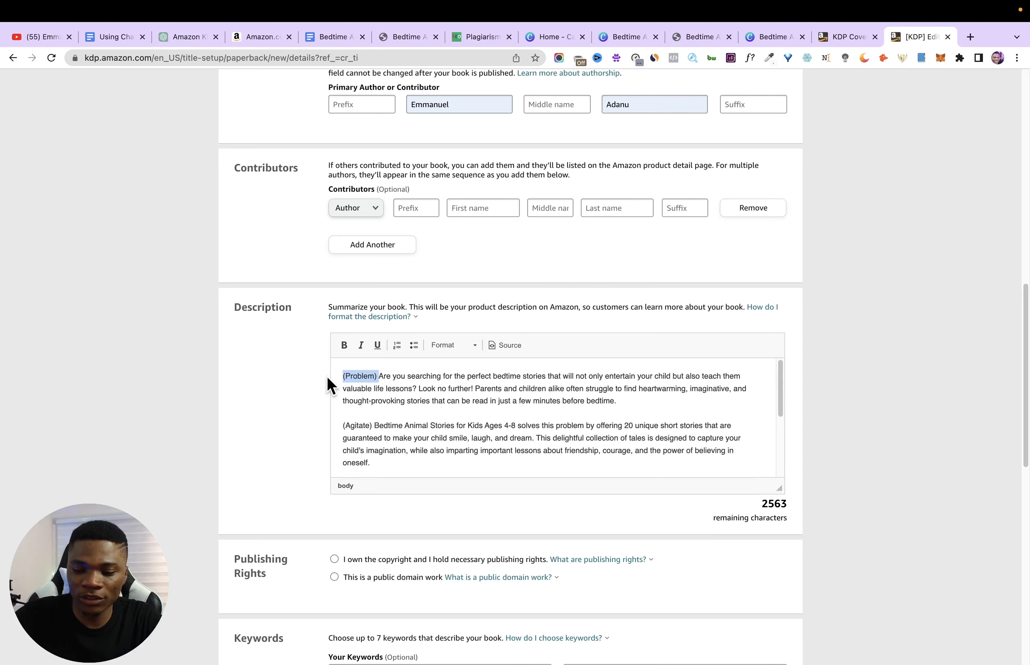
key("BackSpace")
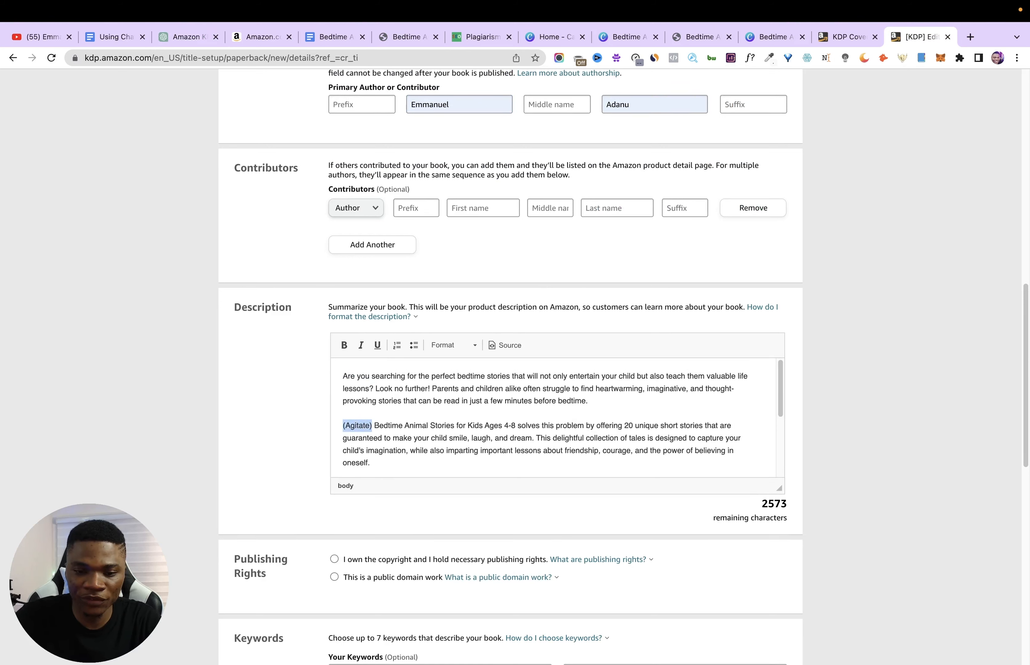
key("BackSpace")
scroll(482, 371, "down", 2)
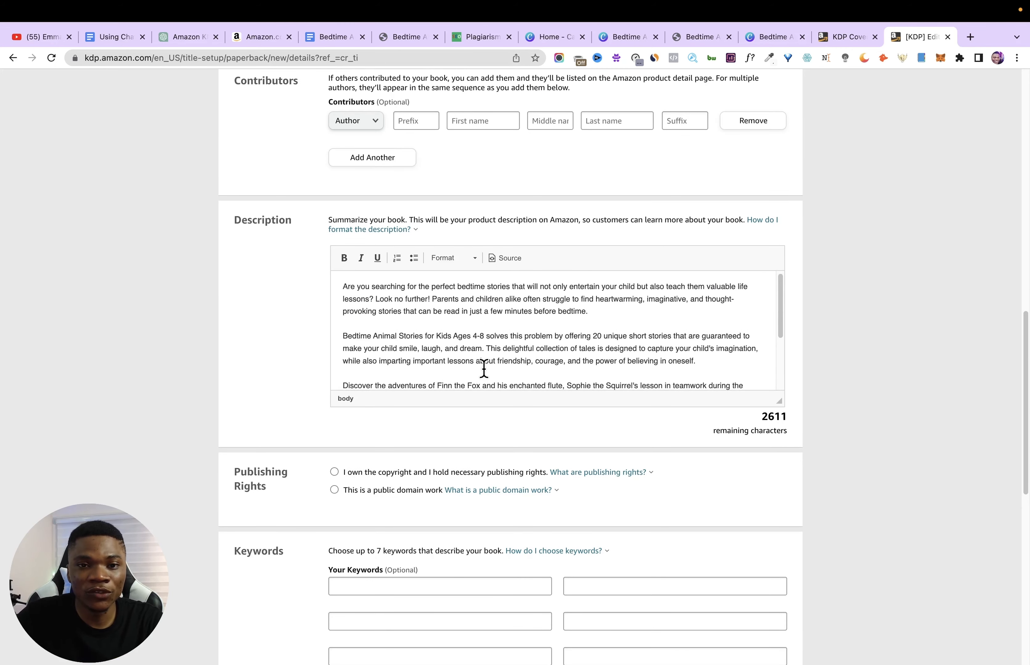
- Replace 'Click the "Buy Now" button' in the description's last paragraph with "Order now"
scroll(781, 349, "down", 4)
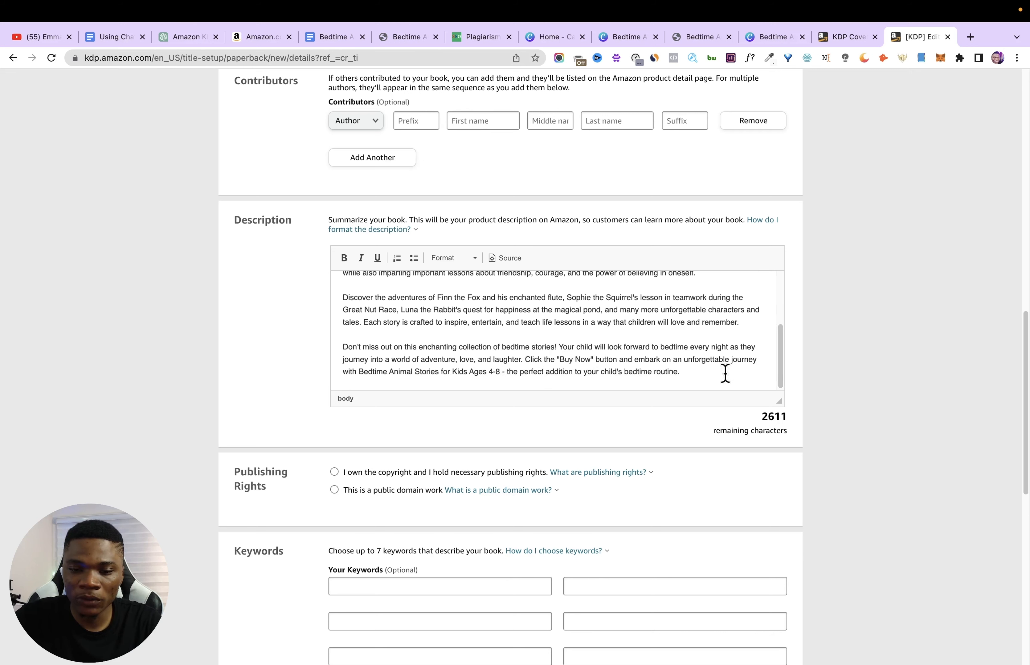
left_click_drag(526, 359, 611, 360)
type("Order now")
- Declare under Publishing Rights that you own the copyright and hold the necessary publishing rights
mouse_move(781, 362)
left_mouse_down()
mouse_move(781, 328)
mouse_move(781, 374)
left_mouse_up()
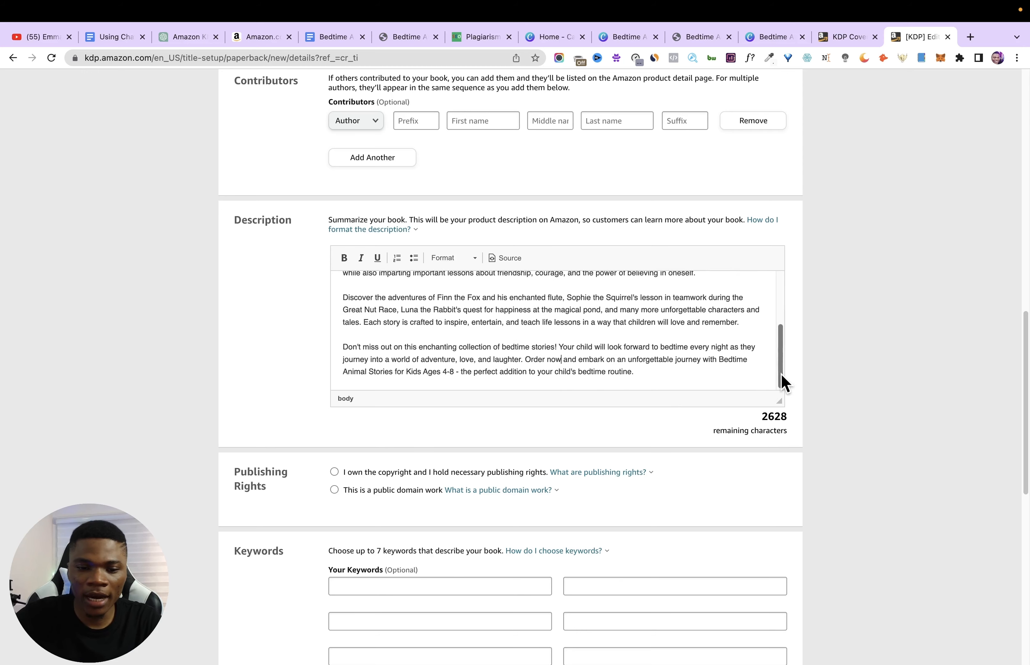
scroll(780, 373, "down", 4)
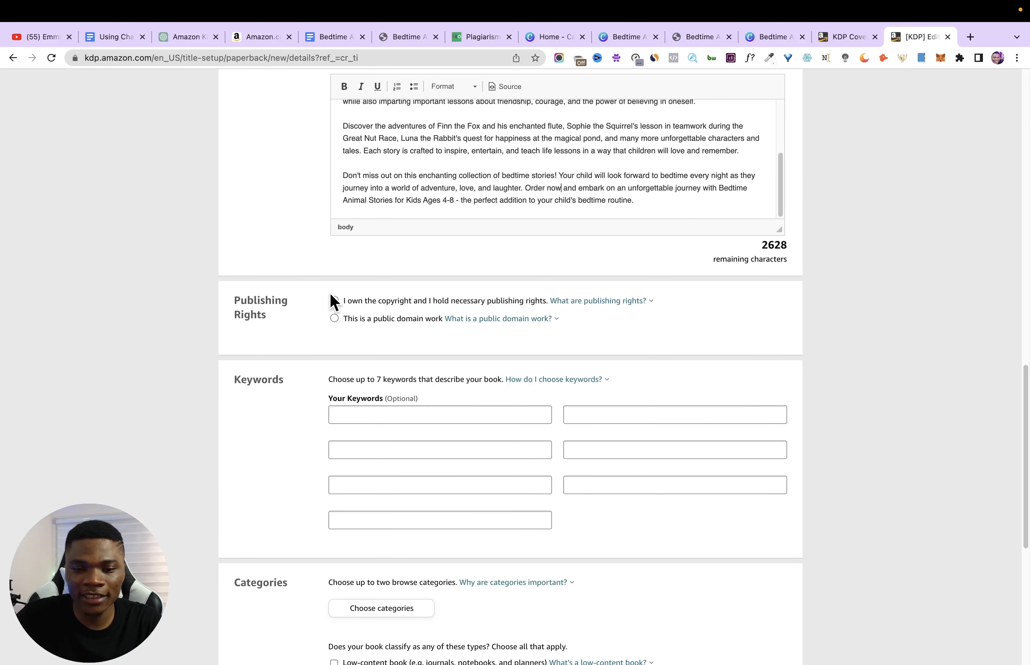
left_click(334, 302)
- Ask ChatGPT to "write 7 keywords that I can use for this book on Amazon"
scroll(379, 363, "down", 1)
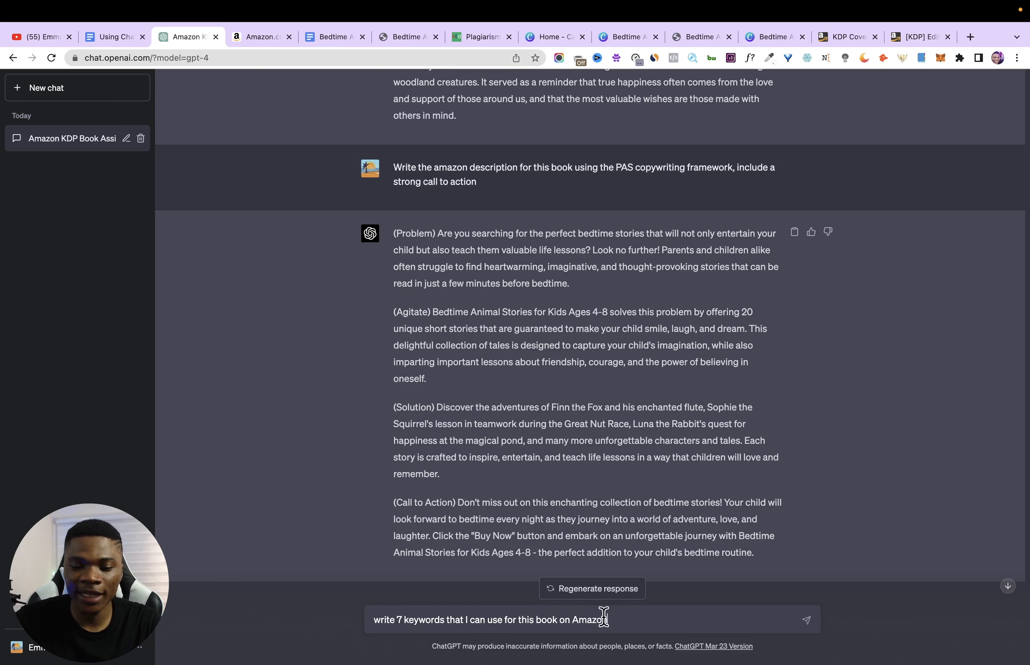
key("Return")
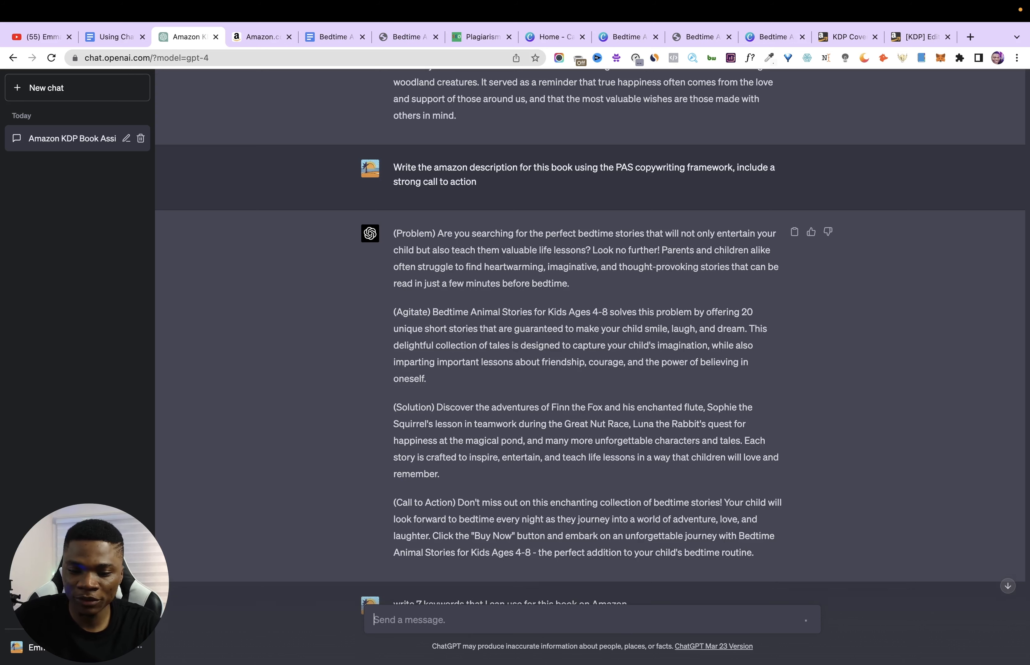
left_click(725, 519)
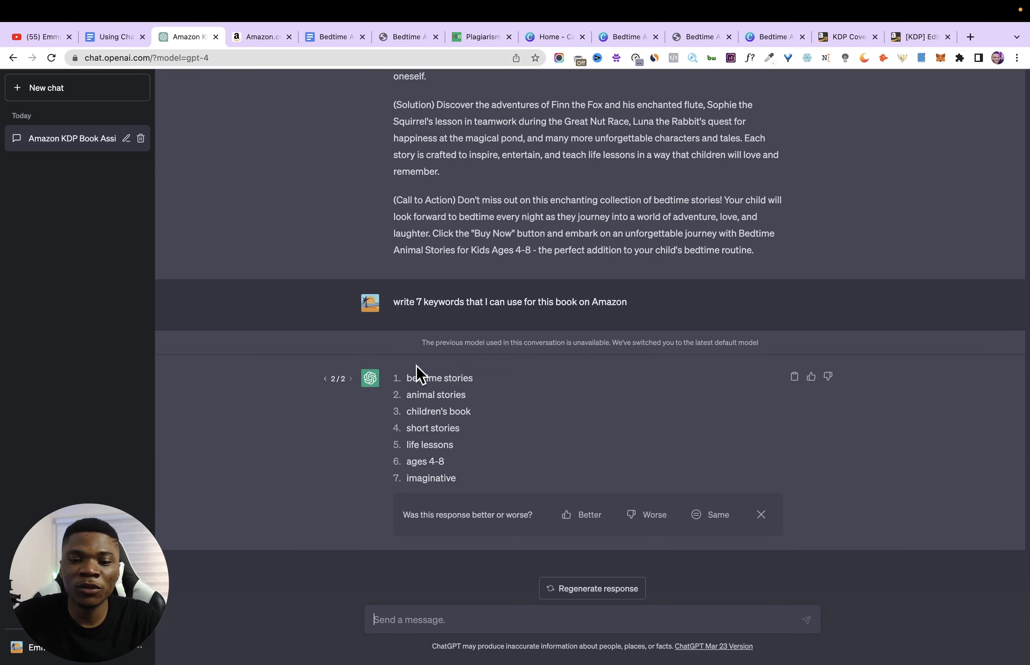
- Copy the keyword "bedtime stories" from the ChatGPT list into the first of the paperback's keyword fields
triple_click(410, 379)
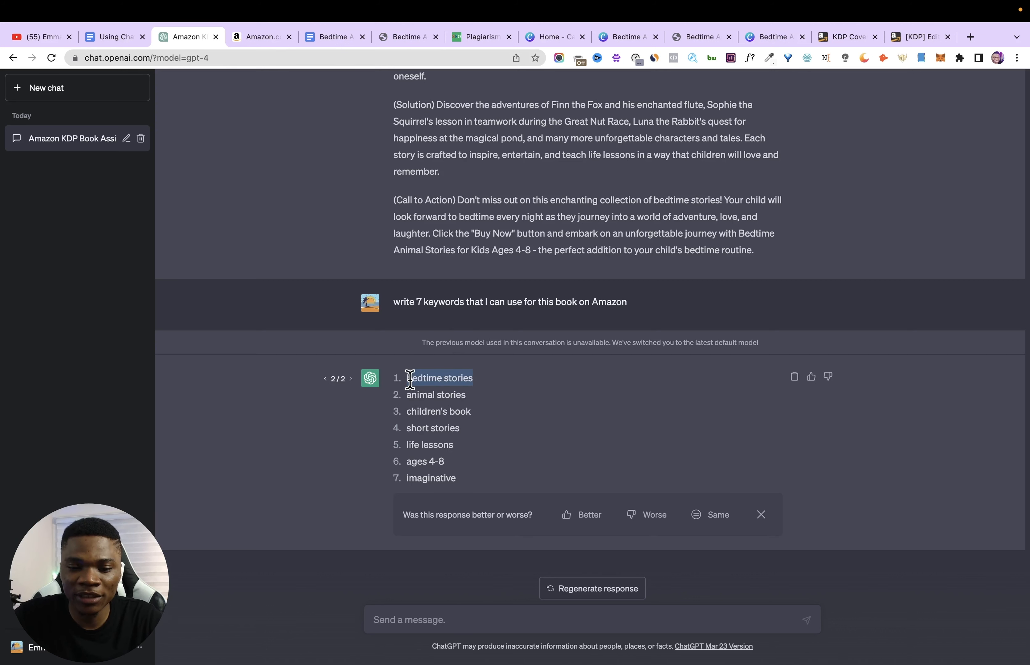
left_click(901, 36)
left_click(473, 381)
key("super+v")
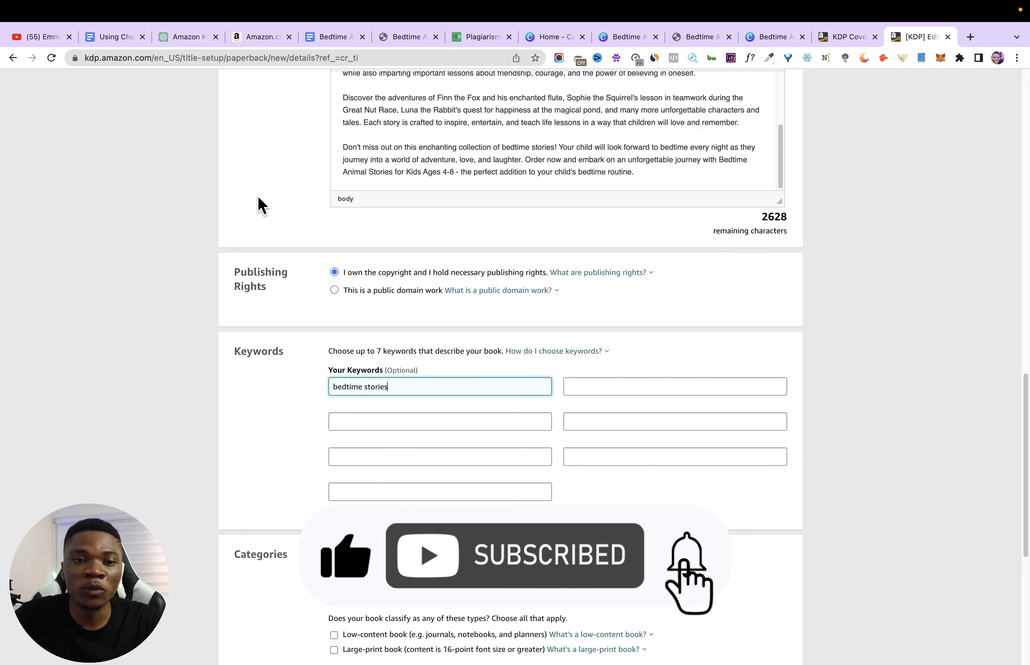
- Copy the keyword "animal stories" from the ChatGPT list into the paperback's second keyword field
left_click(175, 43)
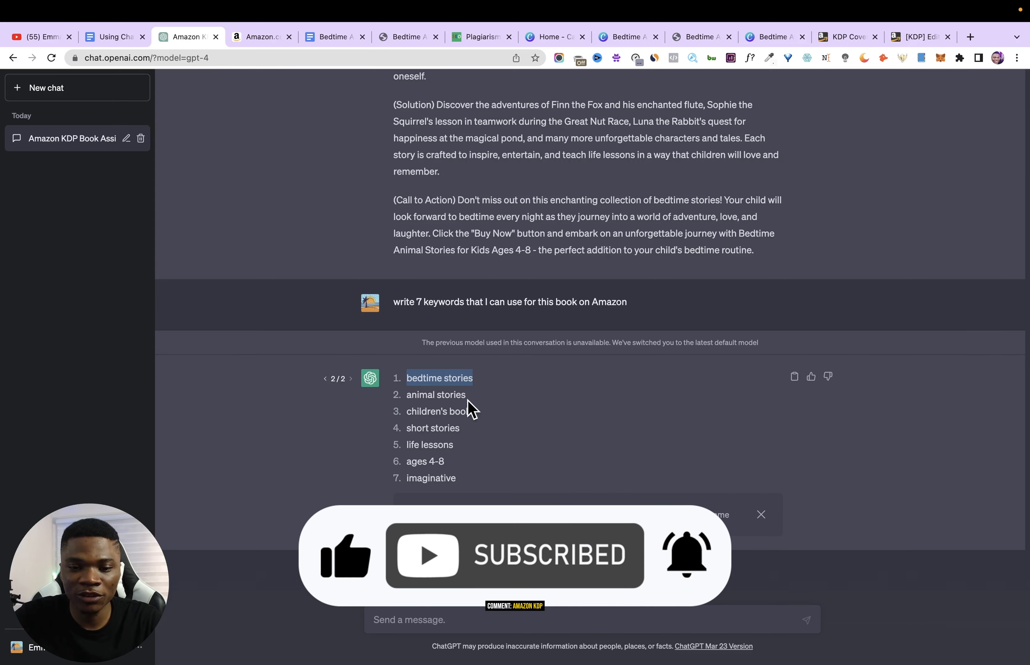
triple_click(417, 394)
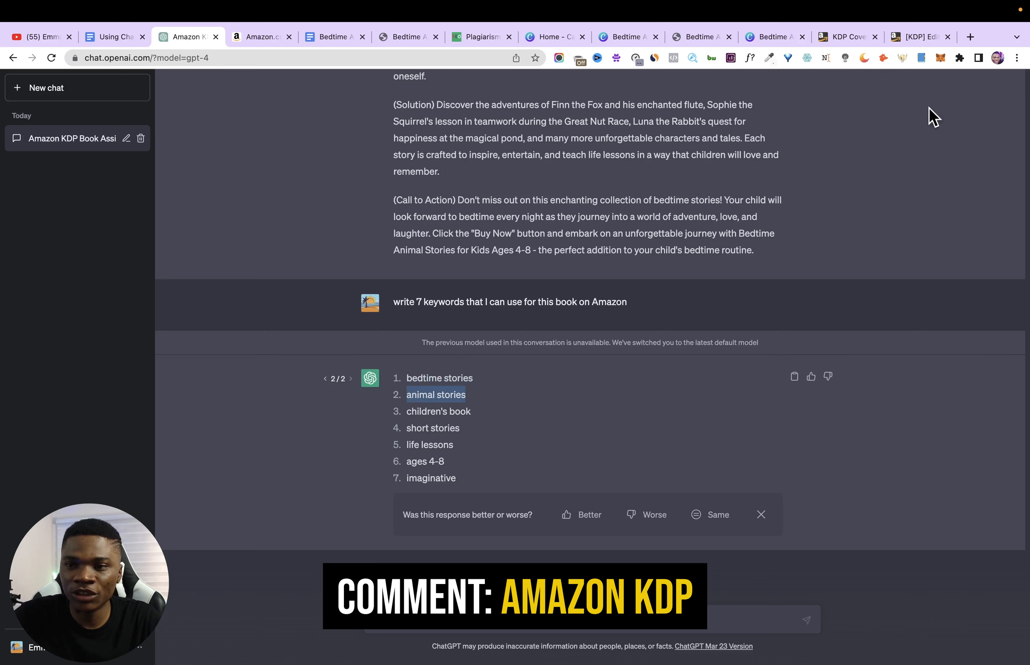
left_click(916, 38)
left_click(618, 390)
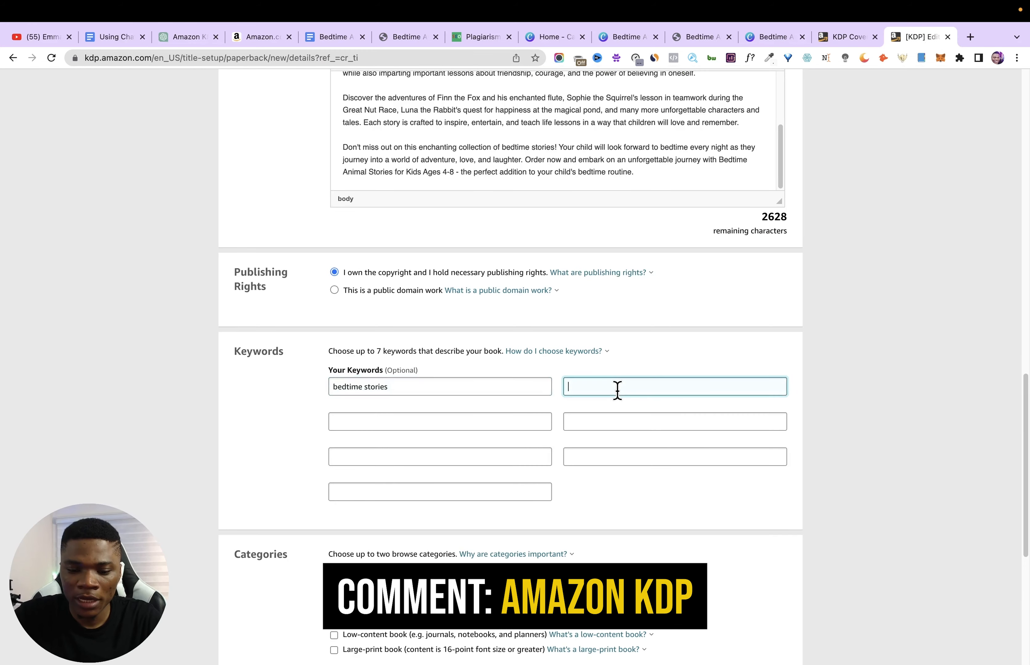
- Copy the keyword "children's book" from the ChatGPT list into the paperback's third keyword field
left_click(190, 37)
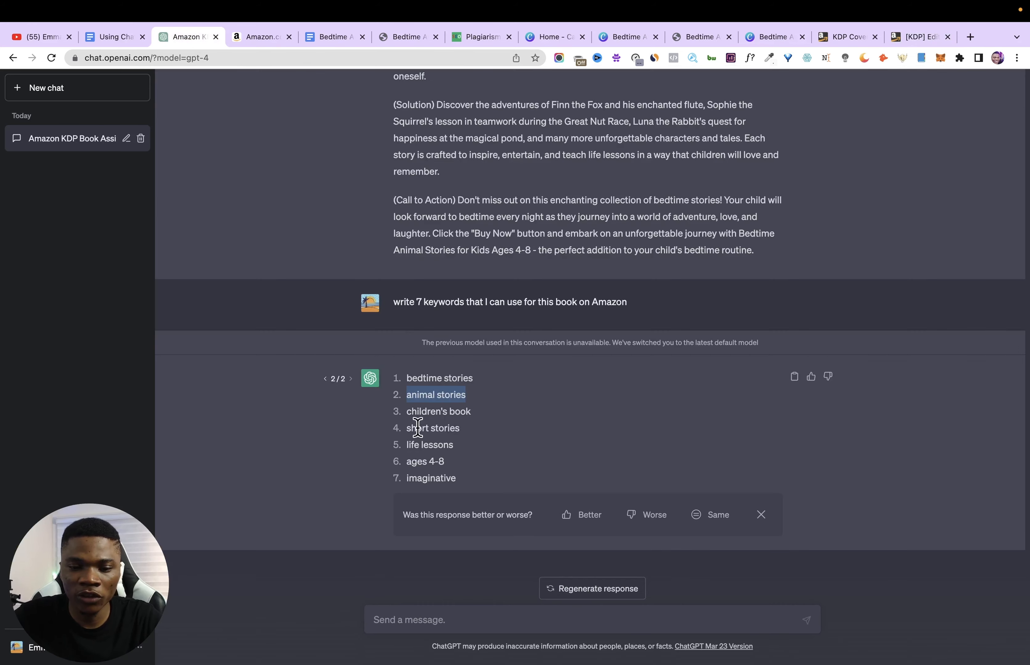
triple_click(423, 410)
key("ctrl+c")
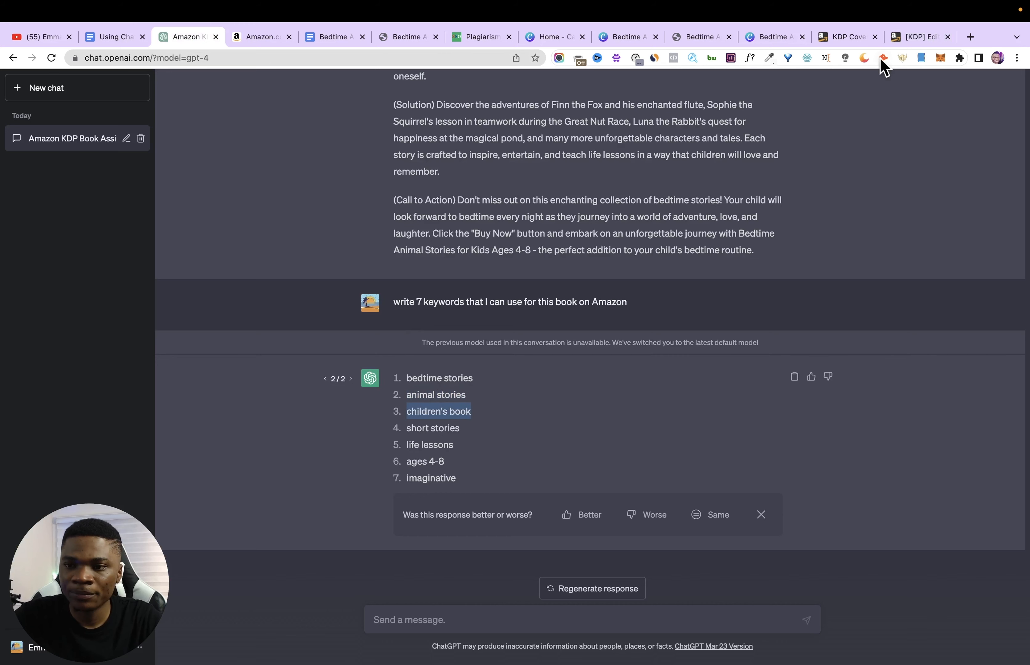
left_click(917, 37)
left_click(425, 421)
key("ctrl+v")
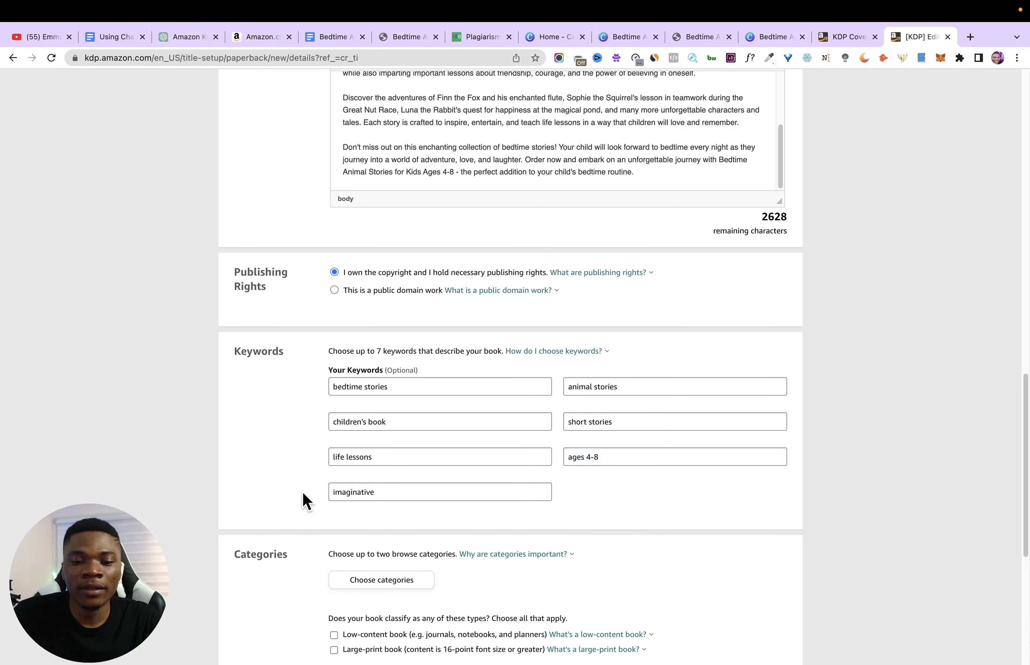
- Assign the Fiction categories "Fairy Tales, Folk Tales, Legends & Mythology" and "Short Stories", and classify the book as large-print
scroll(328, 510, "down", 3)
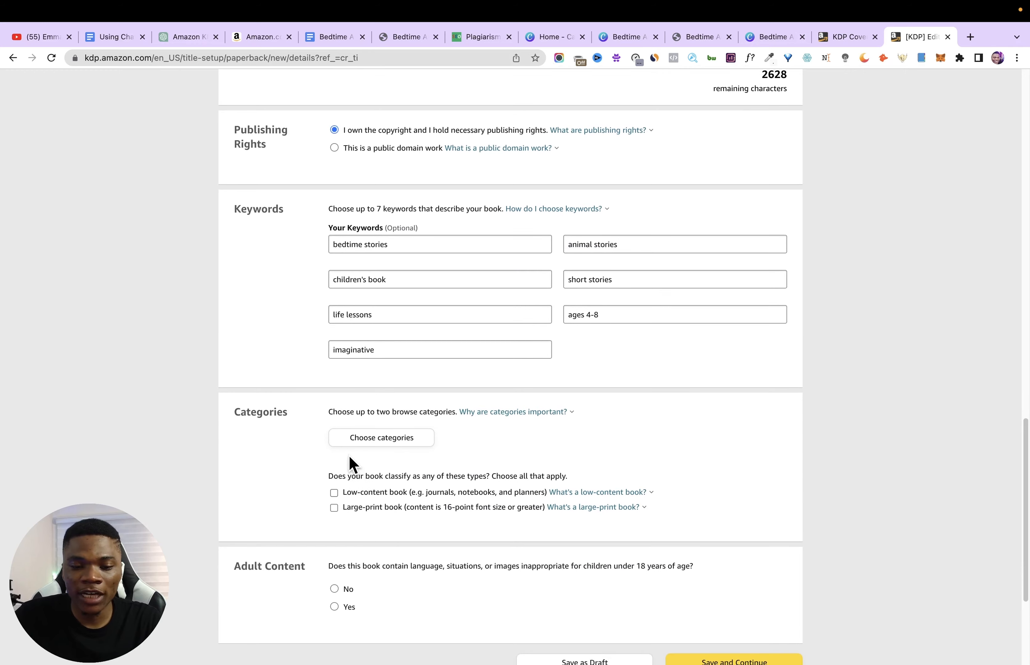
left_click(394, 439)
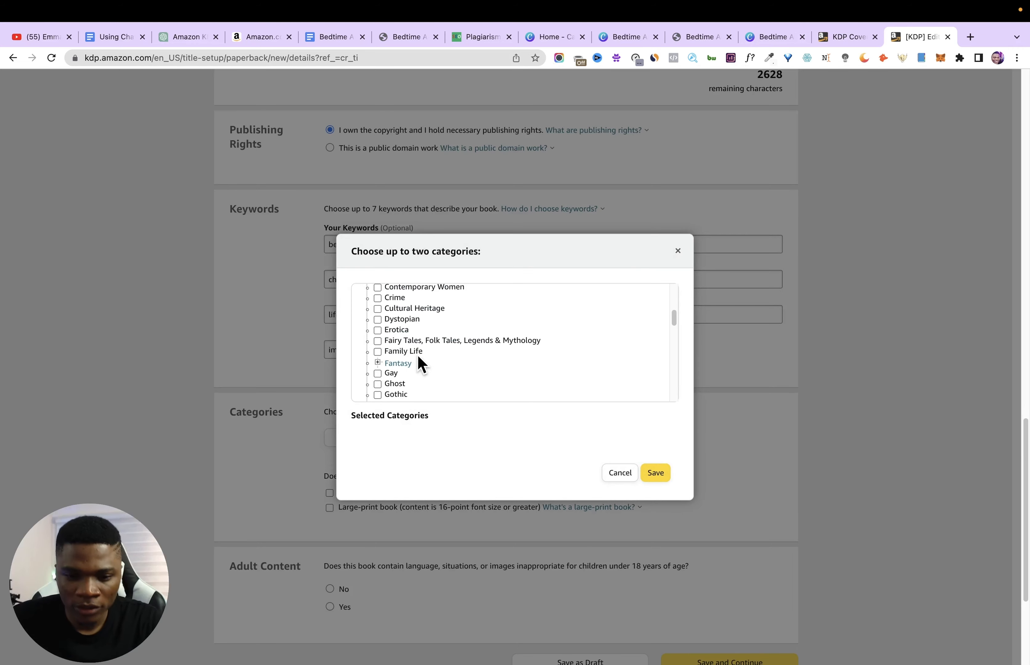
left_click(377, 341)
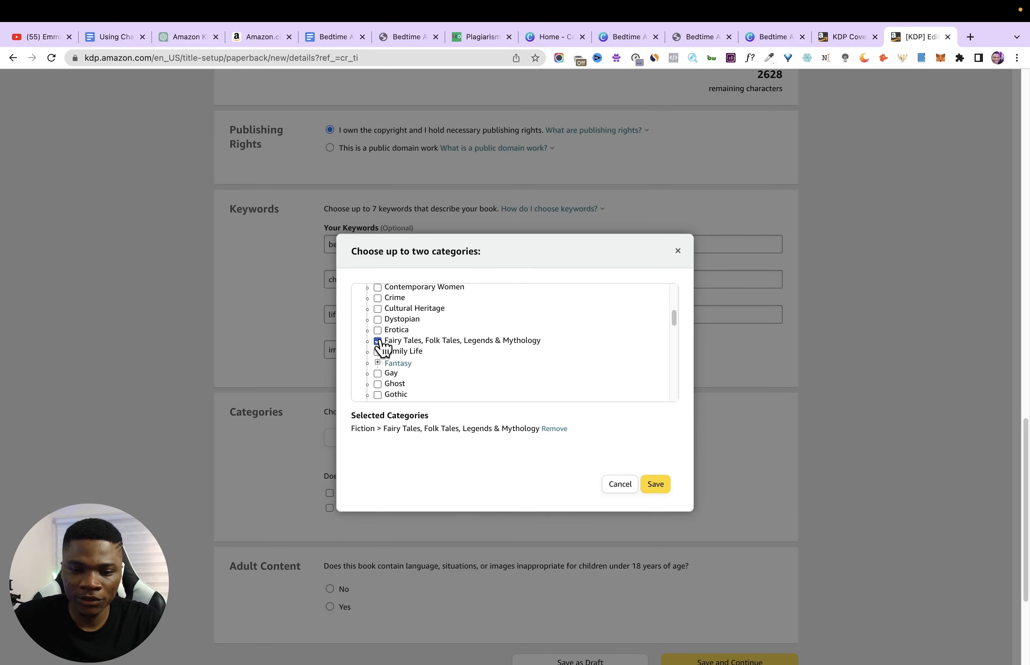
scroll(450, 394, "down", 3)
scroll(439, 381, "down", 8)
left_click(378, 331)
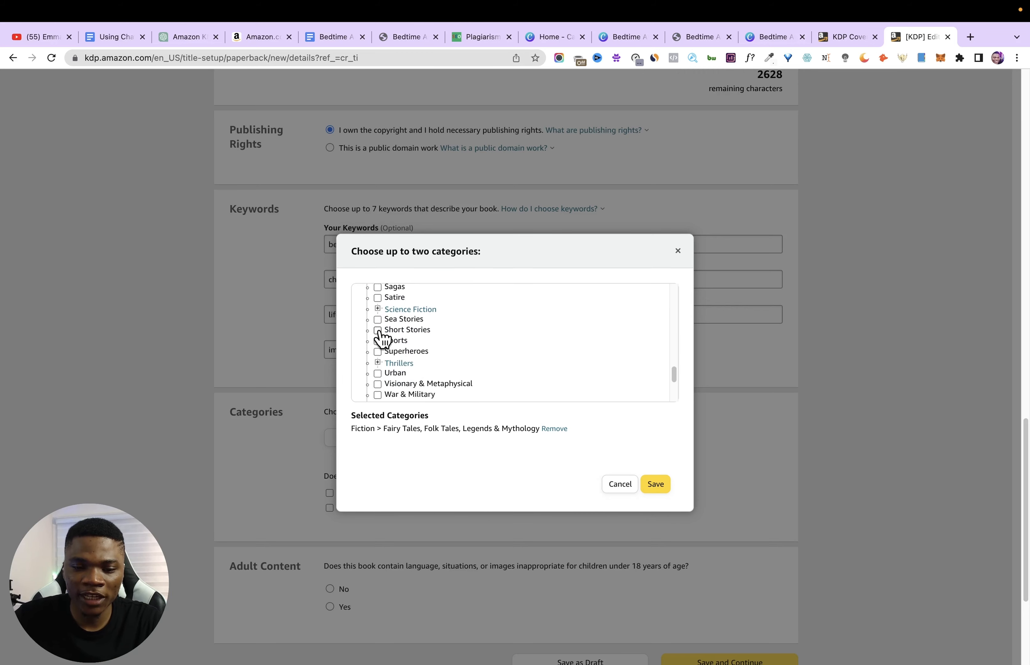
left_click(662, 486)
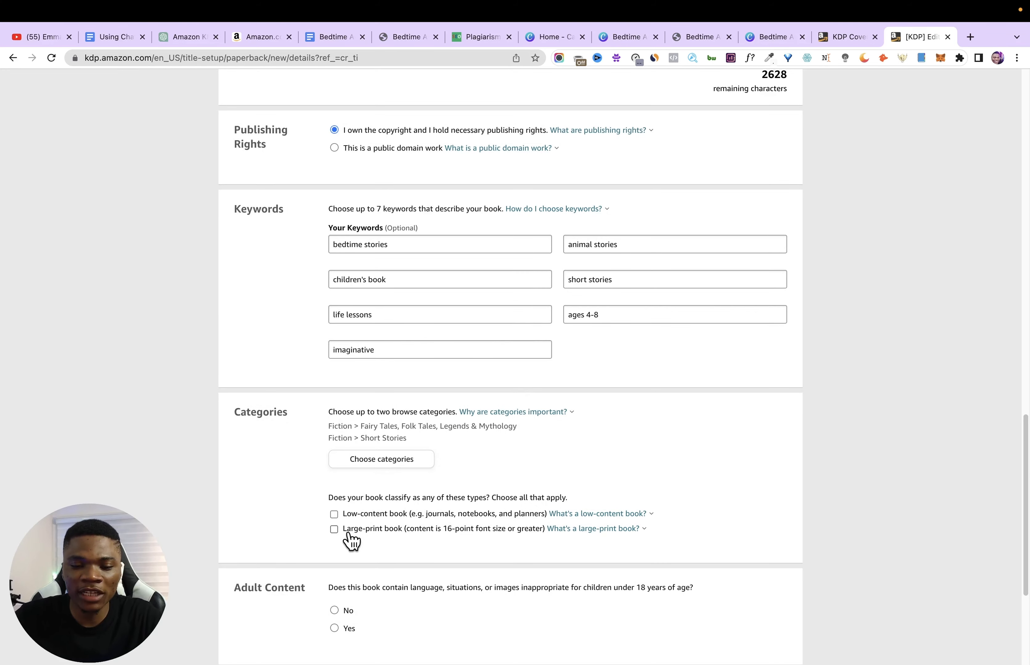
left_click(333, 529)
- Set Adult Content to No, then save the paperback details and continue to the Paperback Content stage
scroll(460, 528, "down", 2)
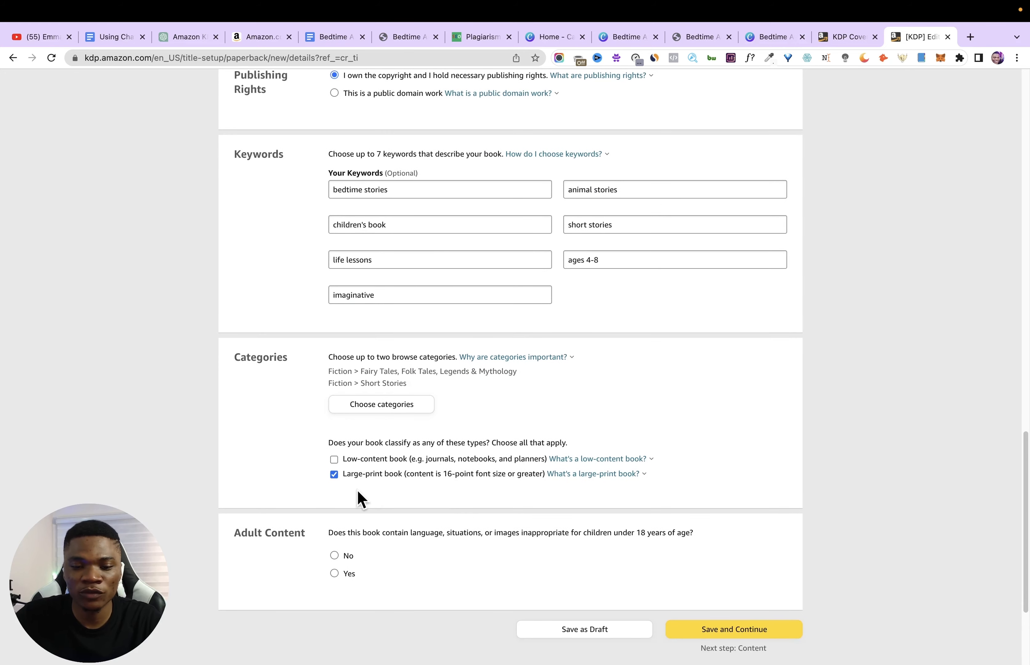
scroll(389, 495, "down", 1)
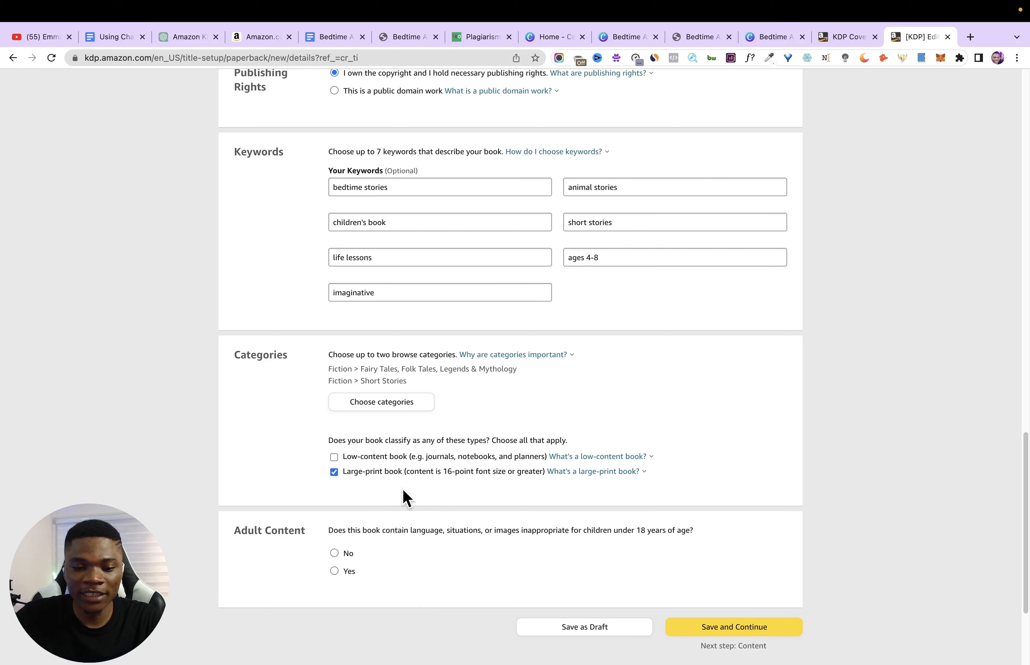
scroll(406, 497, "down", 3)
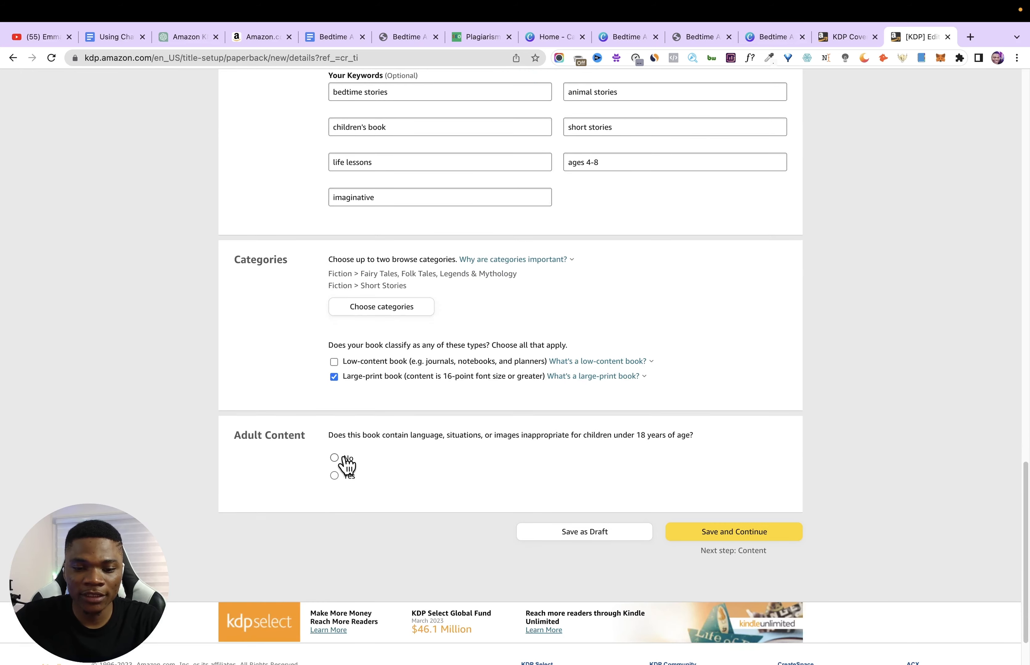
left_click(345, 459)
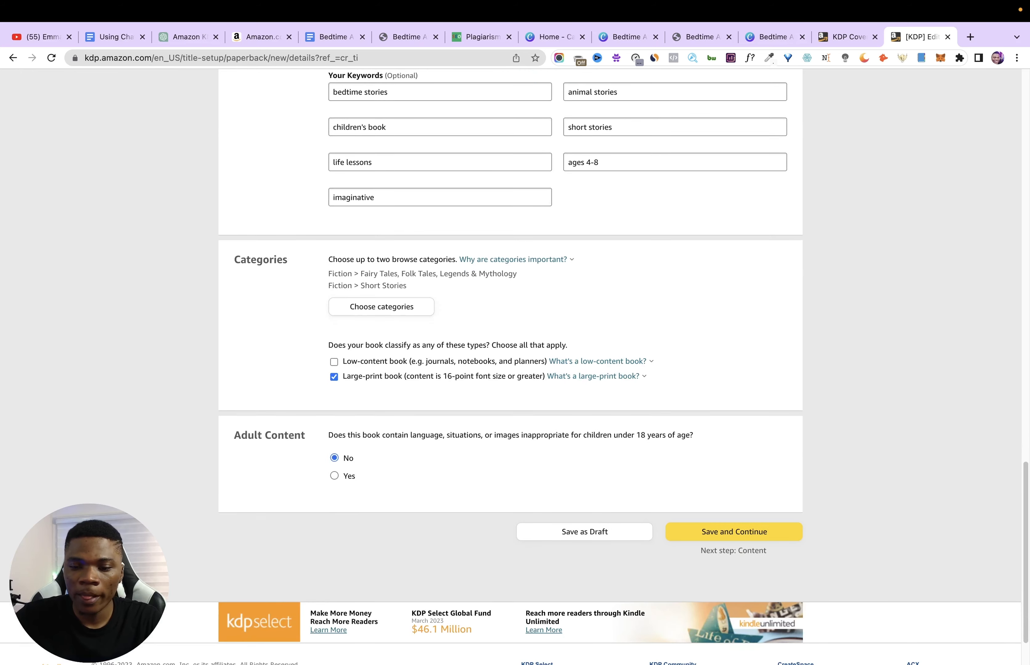
left_click(741, 539)
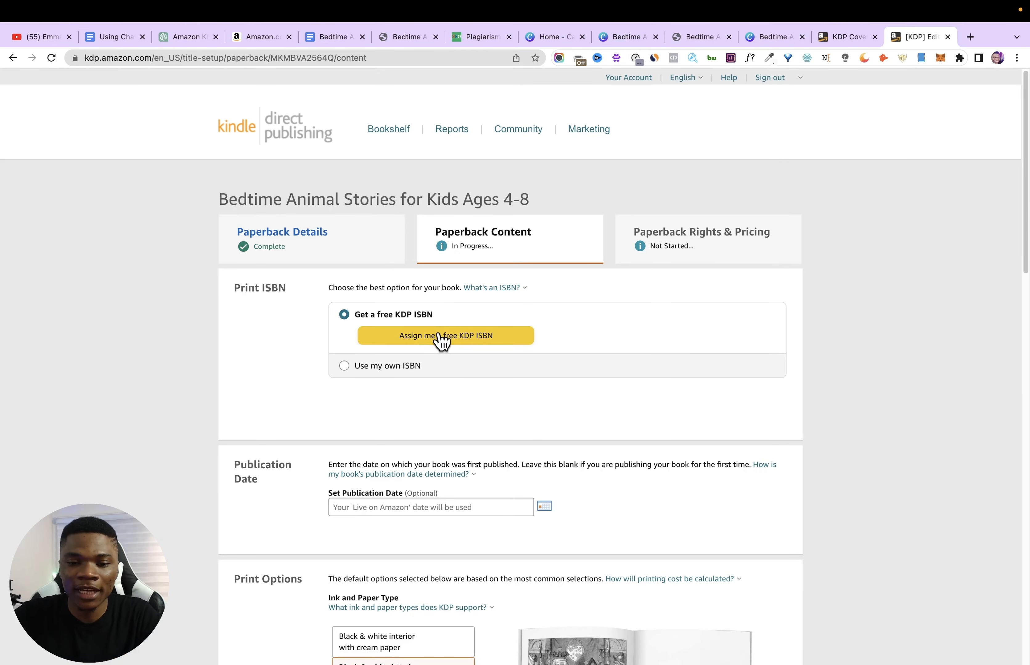
- Assign a free KDP ISBN to the paperback
left_click(440, 337)
left_click(844, 402)
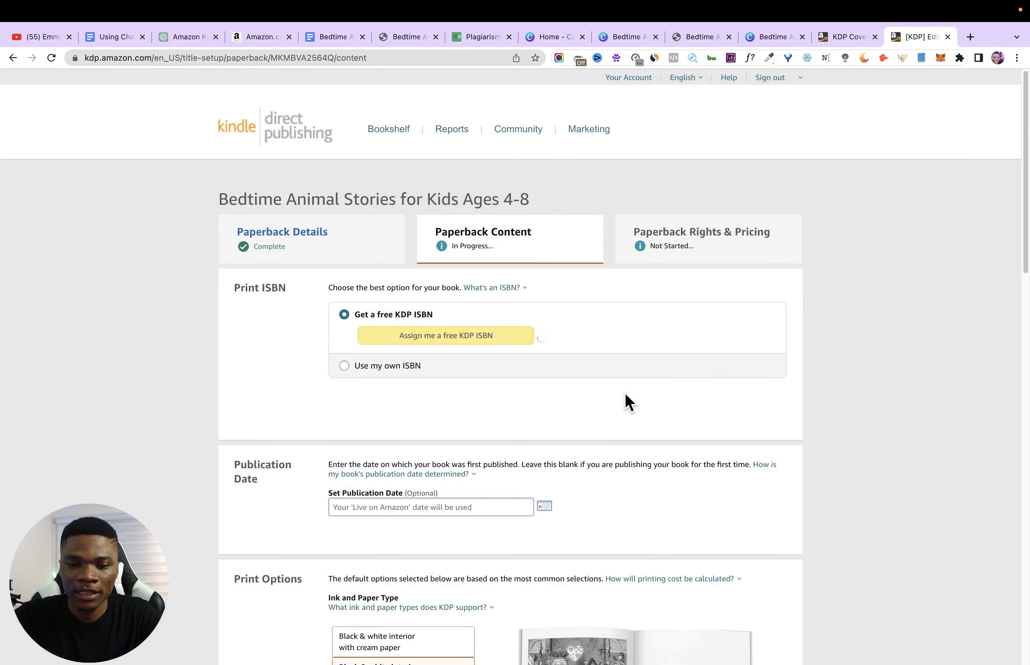
scroll(391, 459, "down", 5)
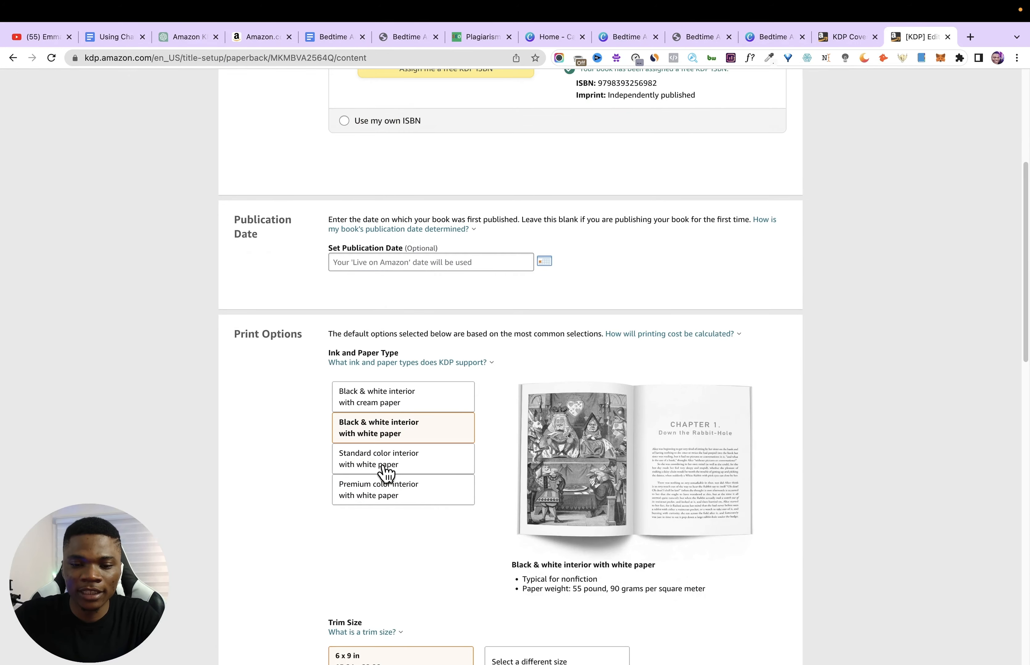
- Set the paperback's trim size to 8.5 x 11 in, keeping the black & white interior with white paper
scroll(288, 301, "down", 2)
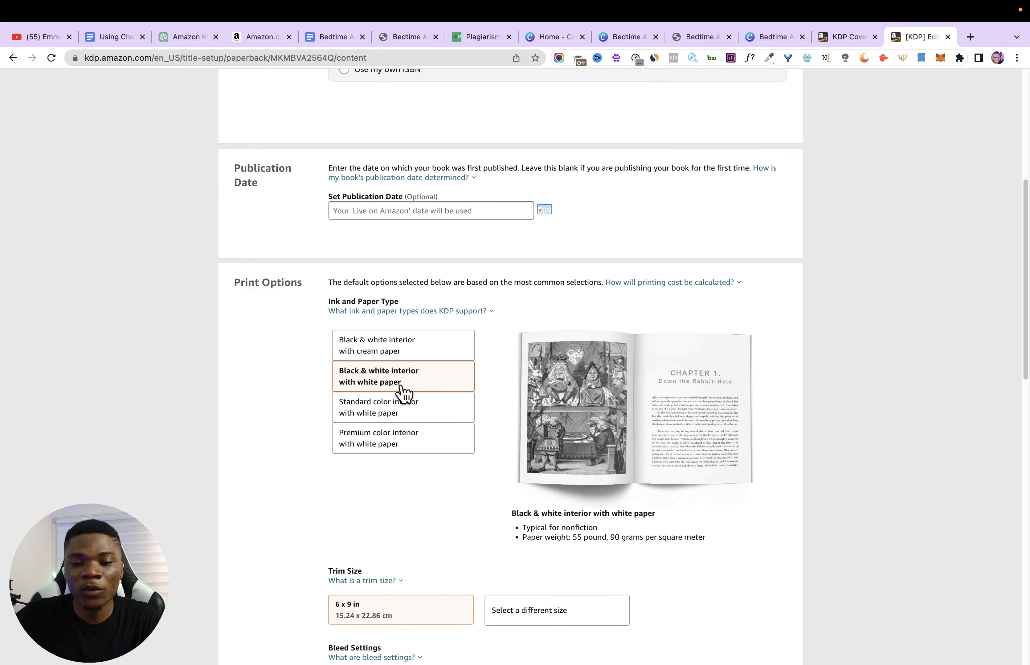
scroll(415, 381, "down", 1)
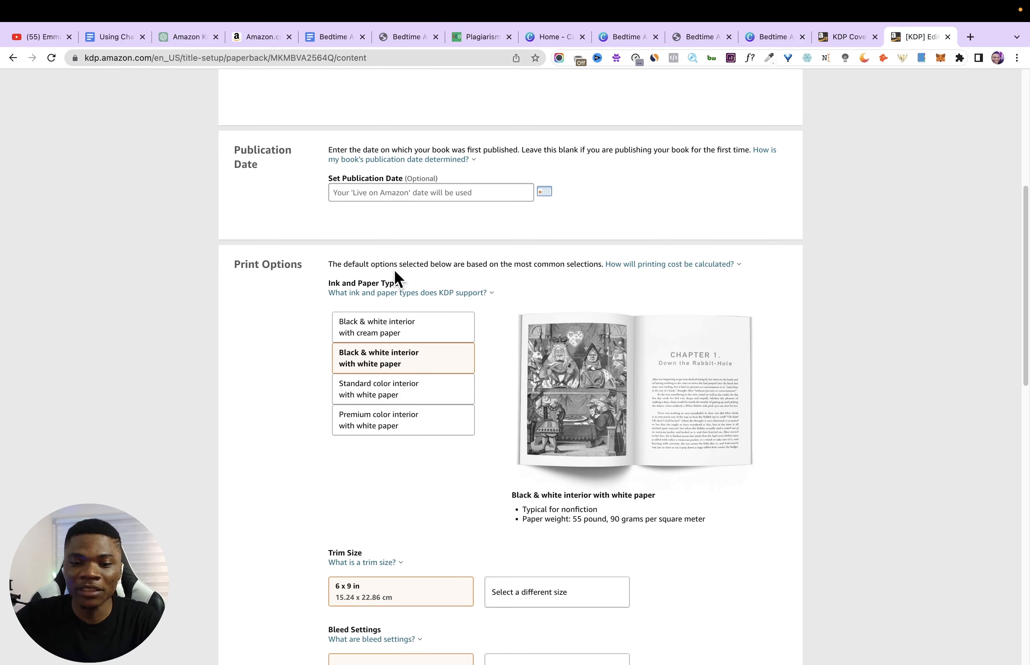
scroll(418, 471, "down", 4)
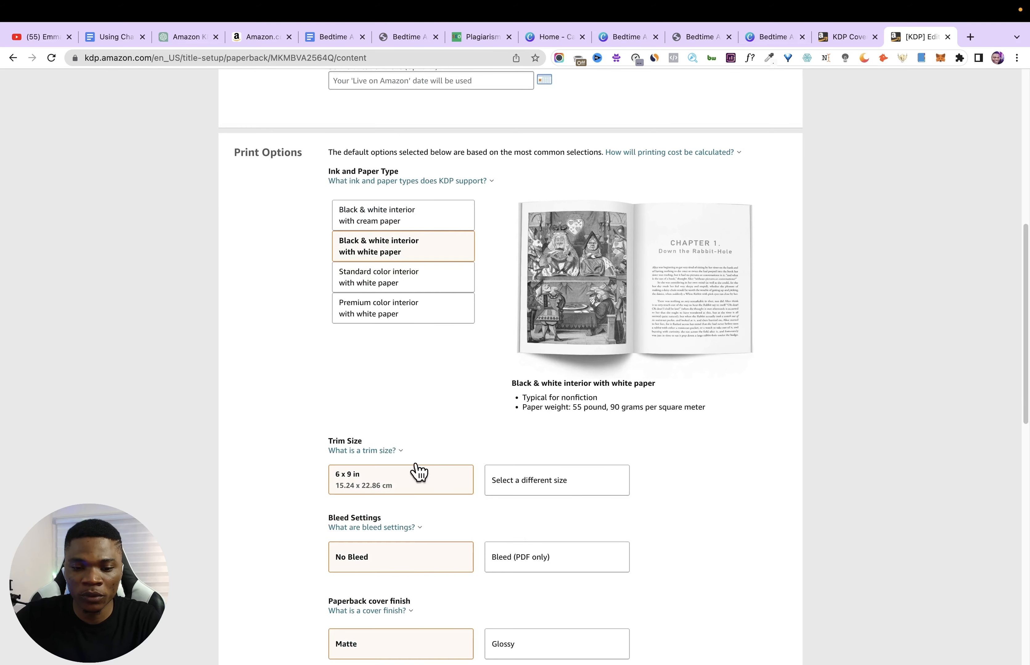
scroll(418, 471, "down", 4)
left_click(521, 387)
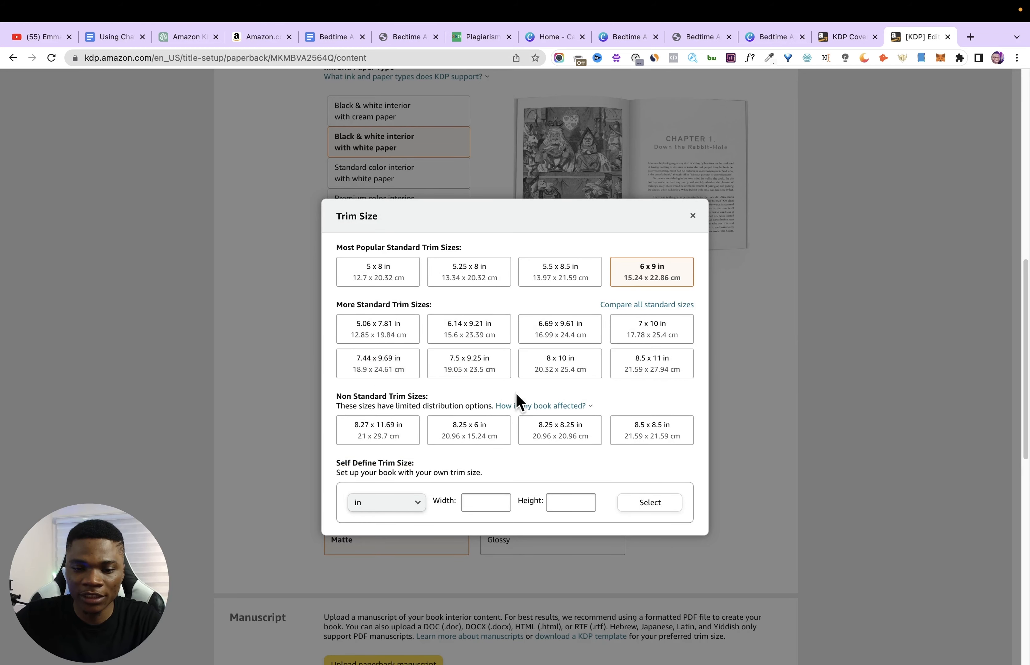
left_click(655, 364)
- Set the bleed setting to Bleed (PDF only) and the paperback cover finish to Glossy
scroll(649, 463, "down", 2)
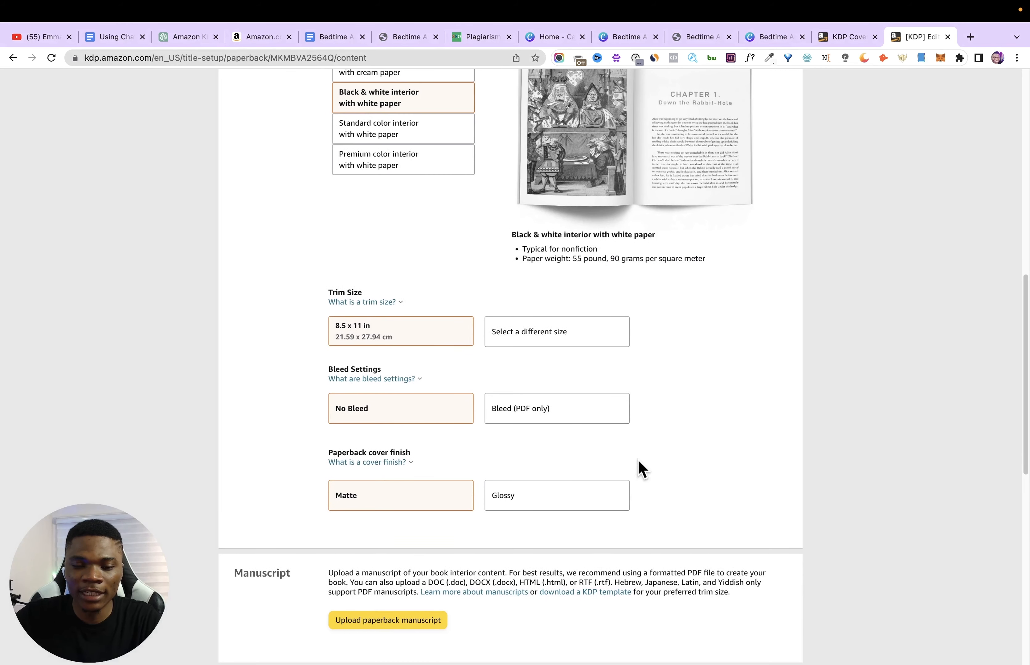
left_click(545, 418)
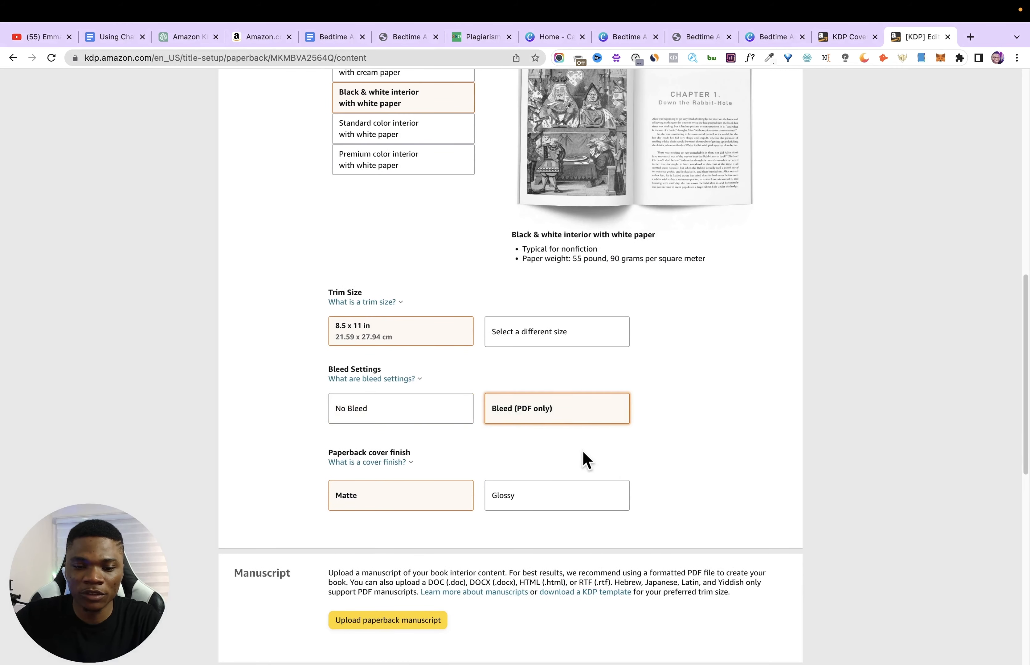
scroll(588, 448, "down", 2)
left_click(529, 427)
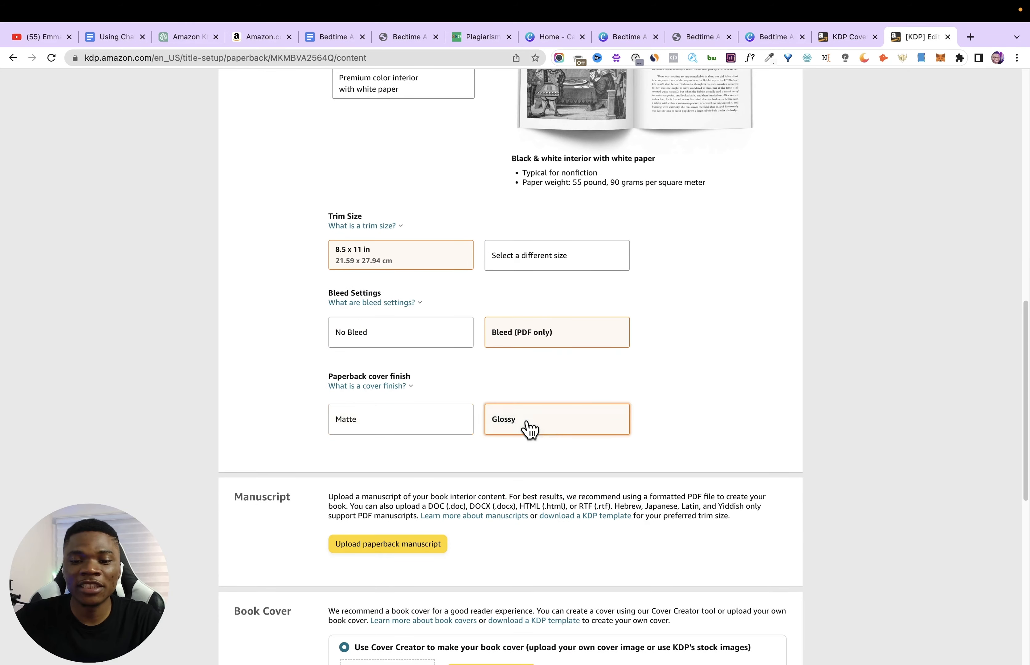
- Upload "Bedtime Animal Stories for Kids Ages 4-8.pdf" from the Downloads folder as the paperback manuscript
scroll(519, 476, "down", 4)
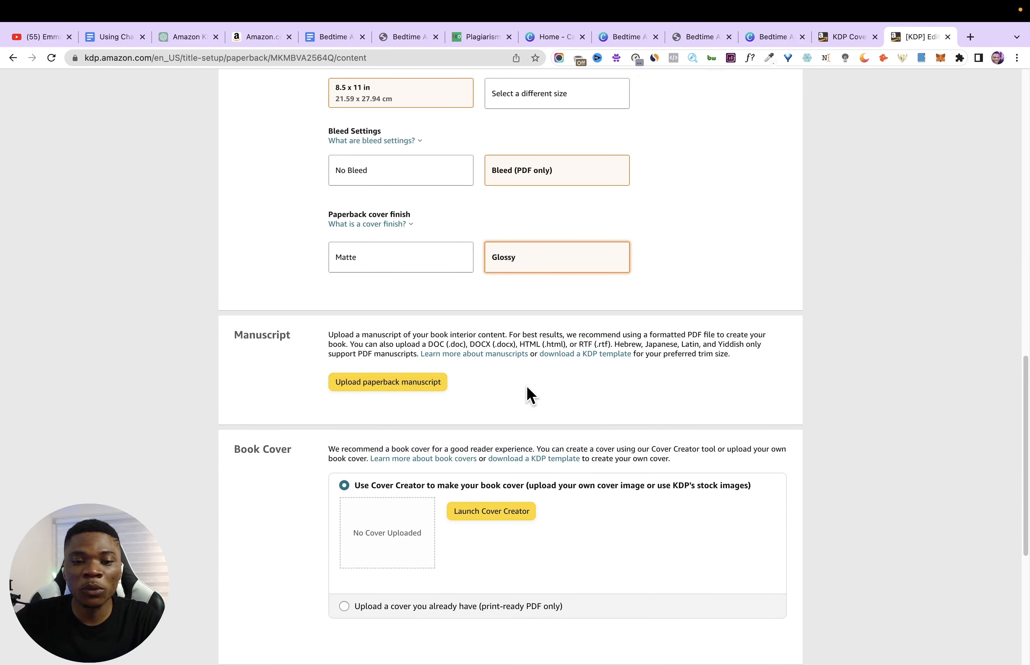
left_click(437, 386)
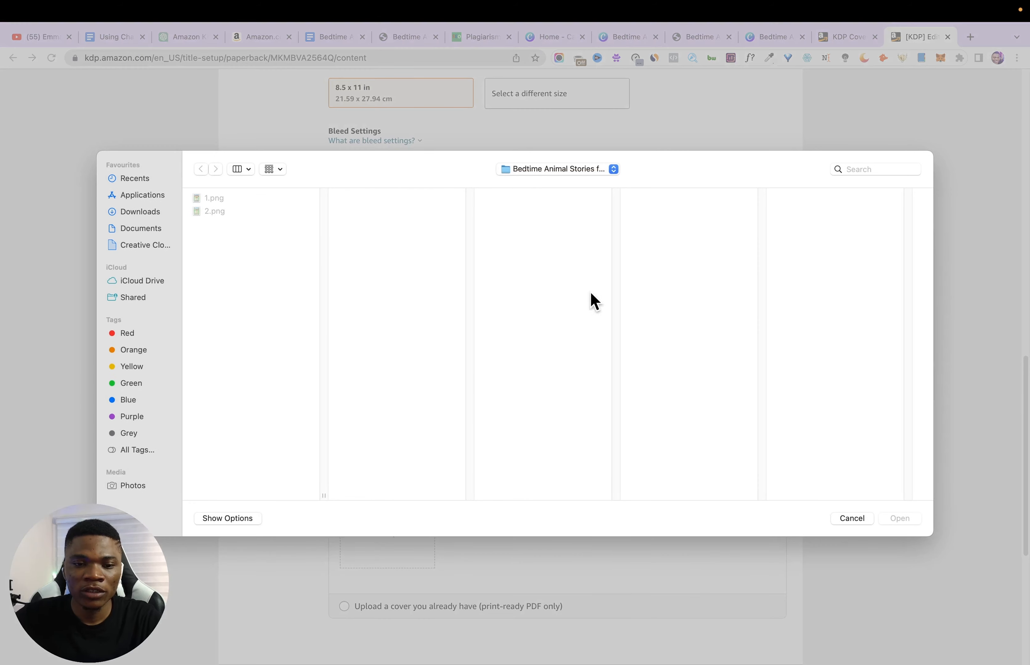
left_click(138, 213)
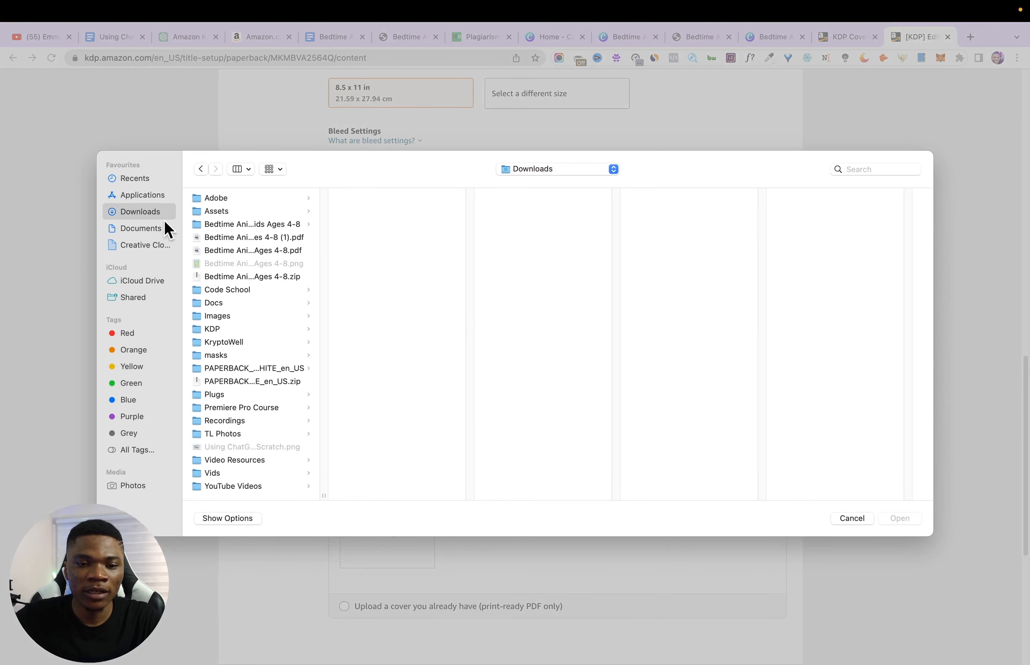
left_click(236, 237)
left_click(255, 252)
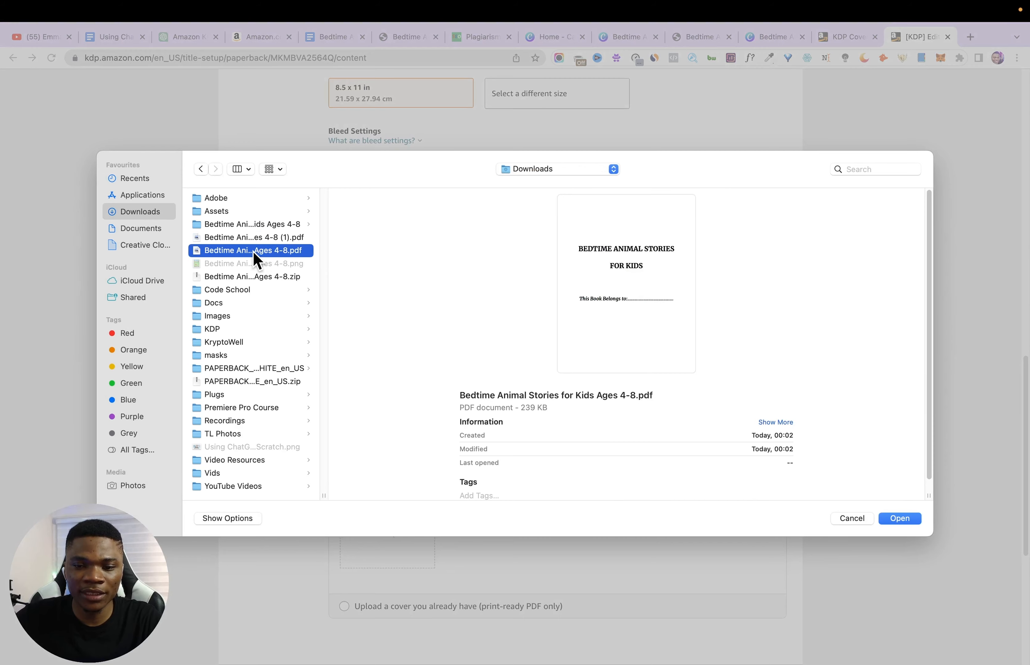
left_click(903, 520)
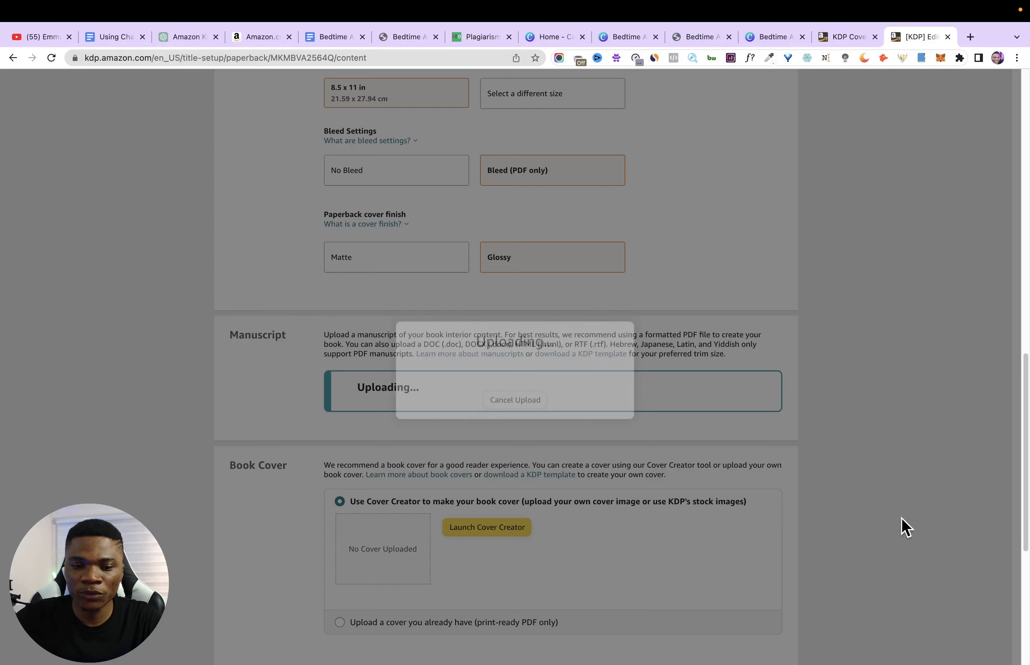
- Choose to upload an existing print-ready cover and upload "Bedtime Animal Stories for Kids Ages 4-8 (1).pdf" as the book cover
scroll(501, 515, "down", 3)
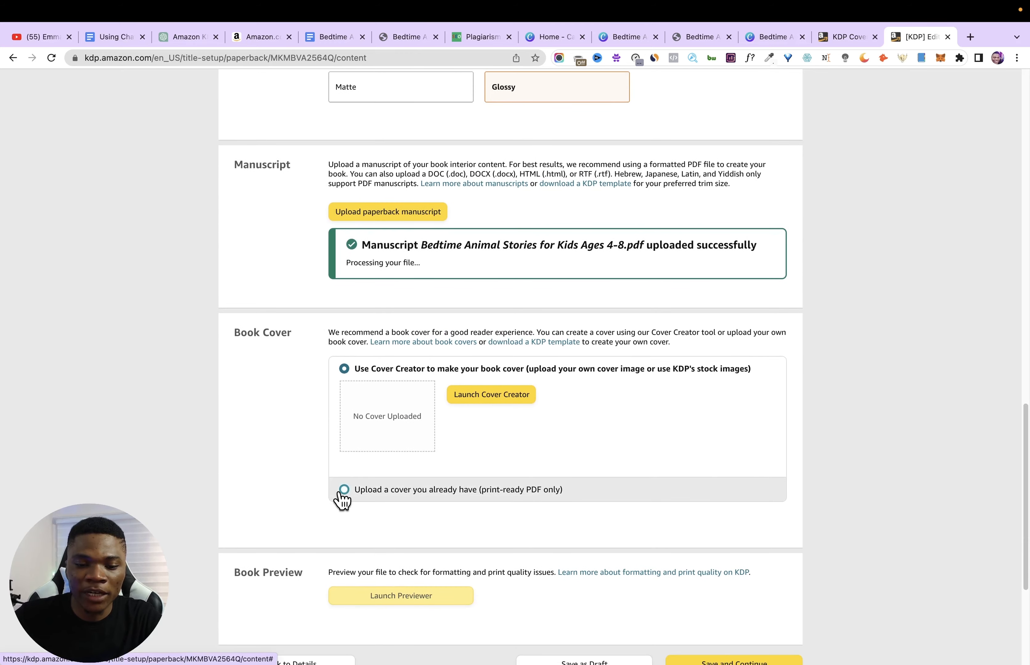
left_click(343, 497)
left_click(486, 421)
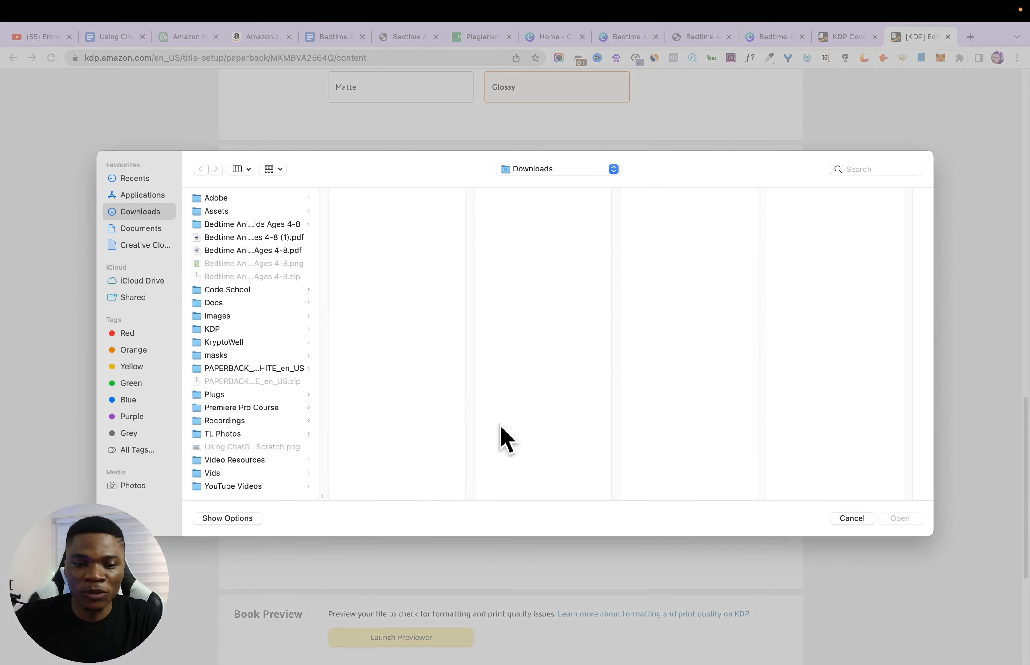
left_click(236, 237)
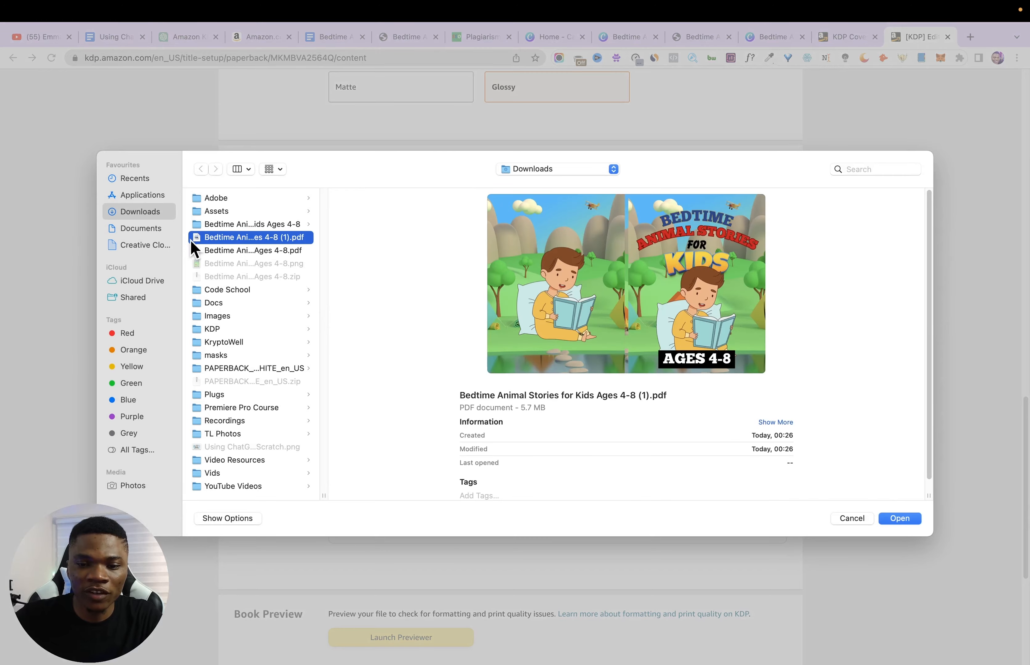
left_click(908, 523)
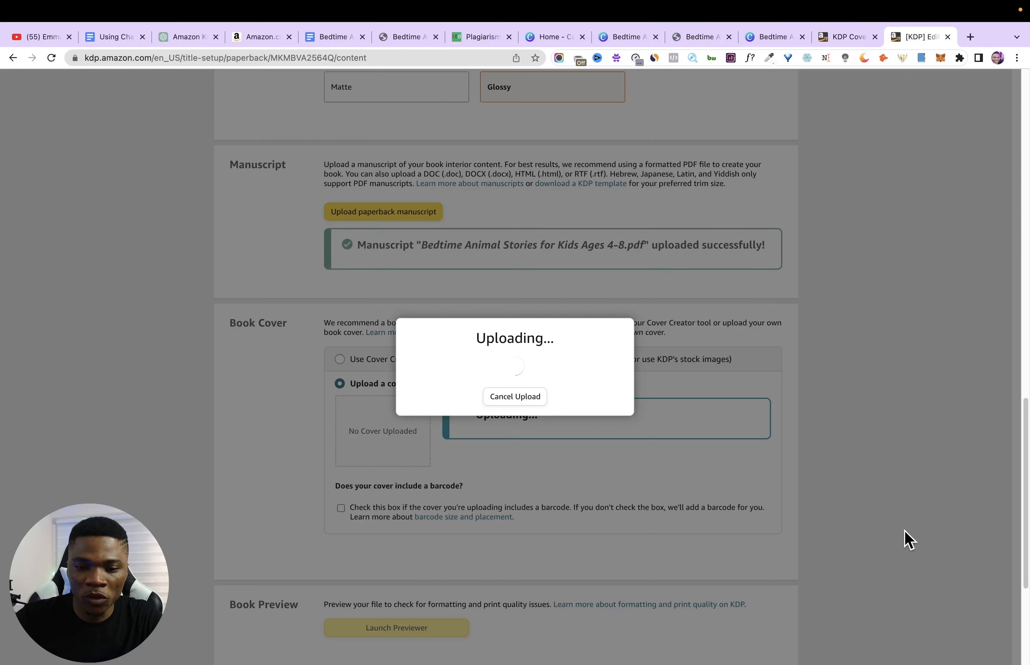
- Preview and approve the book, then save the paperback content and continue to the Rights & Pricing stage
scroll(465, 371, "down", 5)
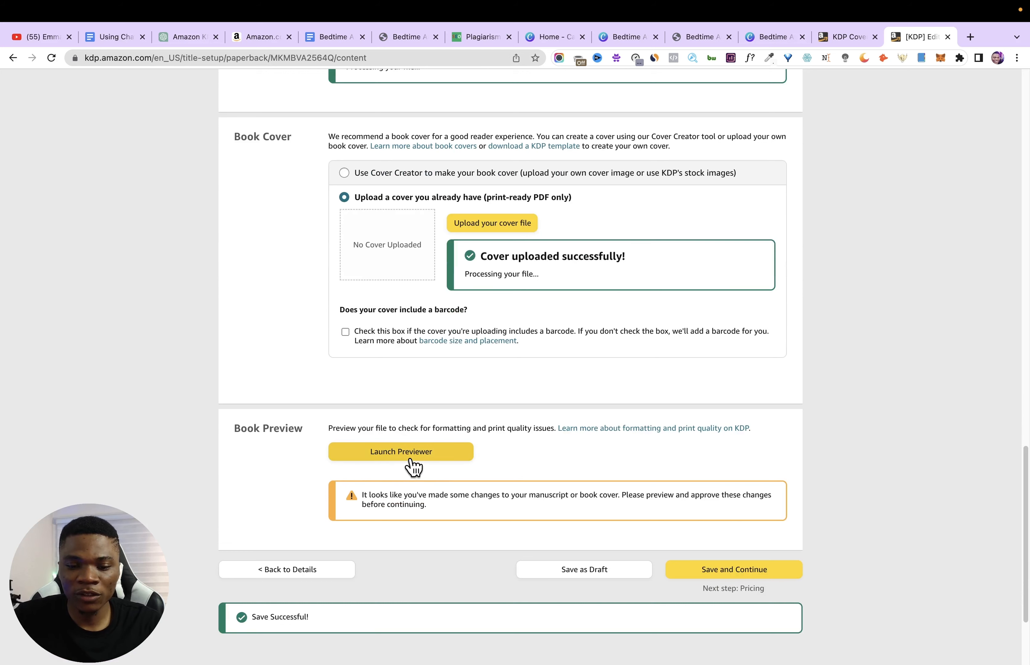
left_click(419, 452)
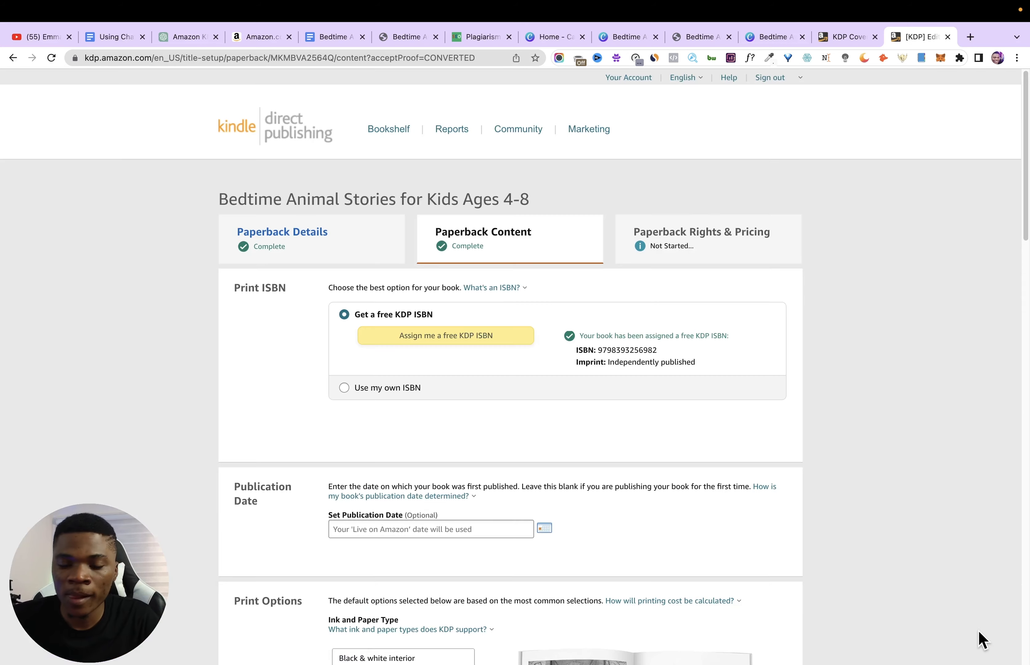
scroll(984, 643, "down", 15)
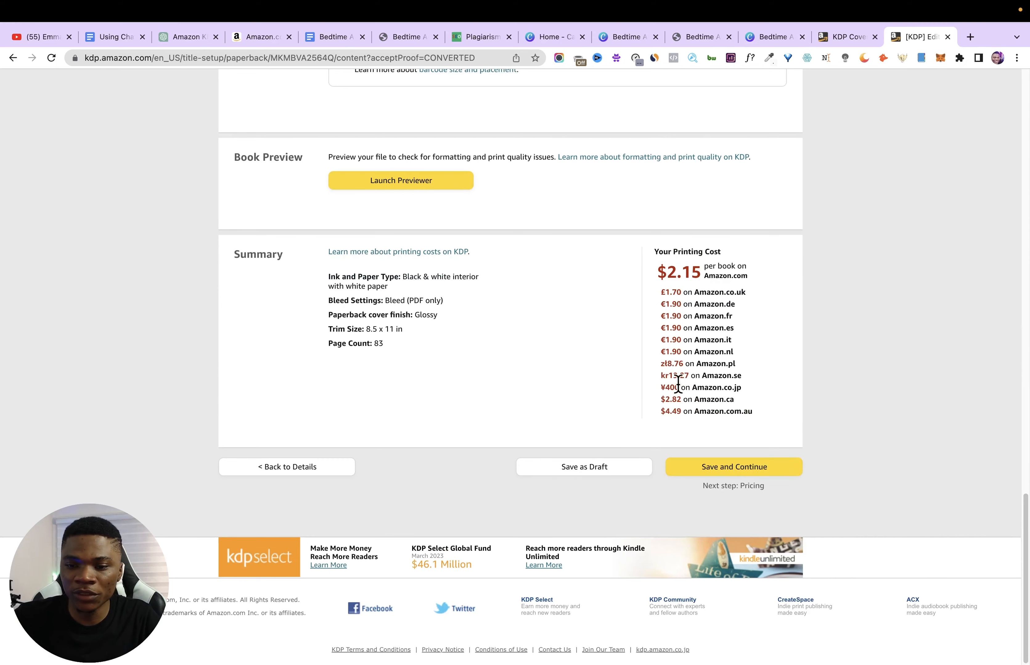
left_click(710, 471)
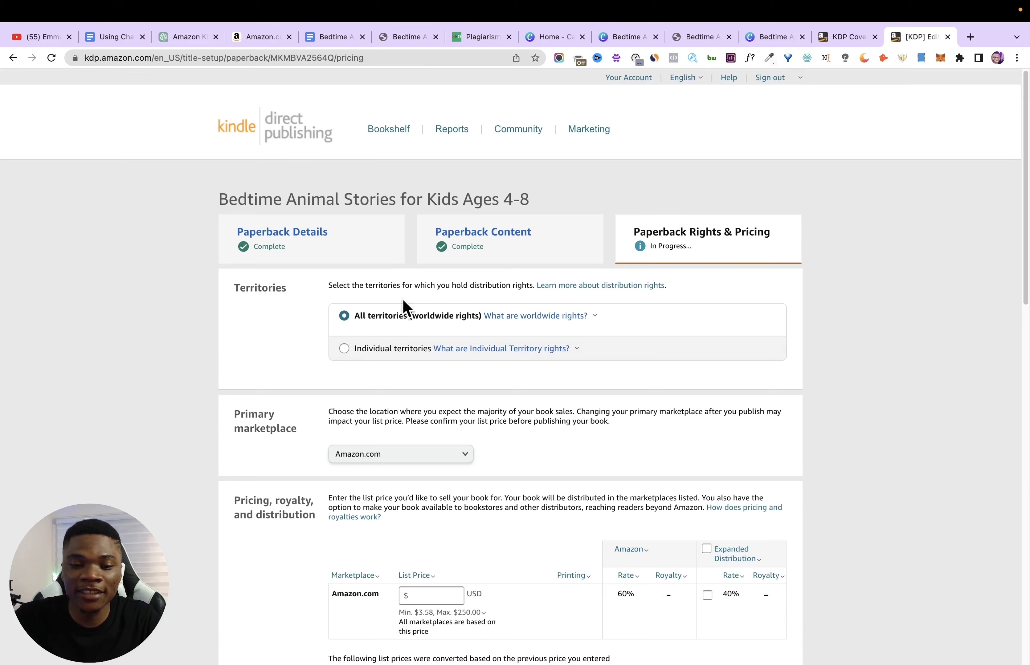
- Check the prices of comparable children's books in the Amazon search results and set the Amazon.com list price to 7.99 USD
scroll(408, 345, "down", 2)
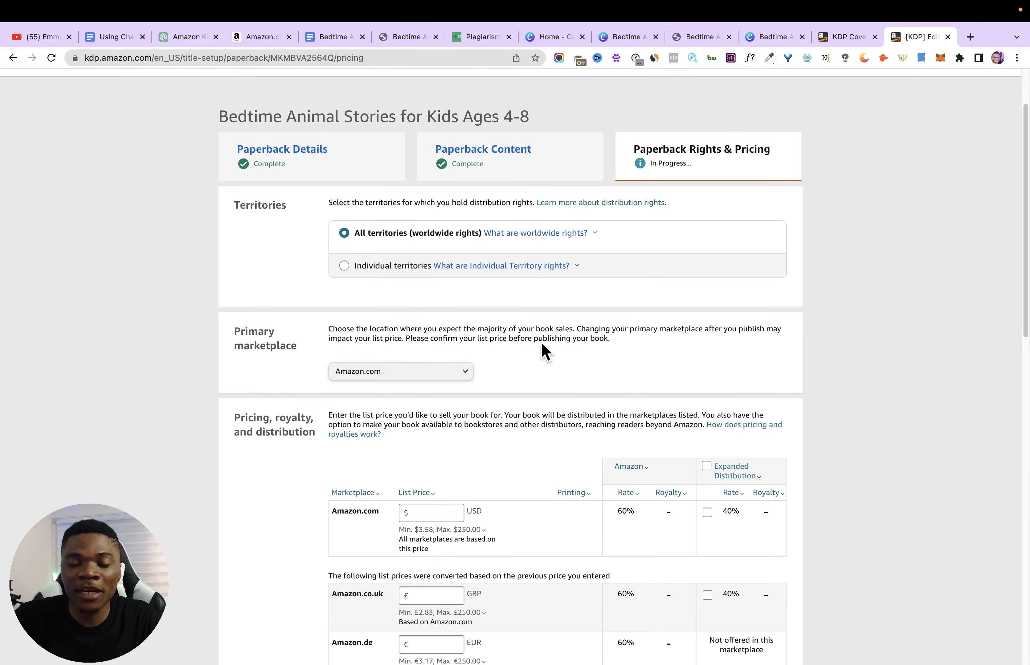
scroll(476, 394, "down", 2)
mouse_move(422, 416)
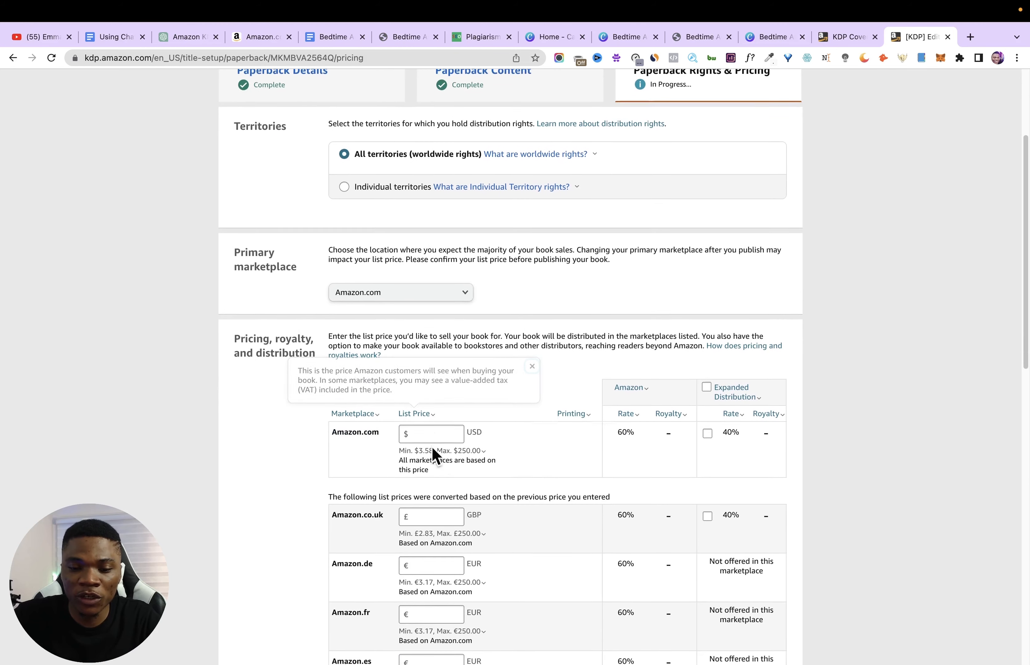
scroll(407, 426, "down", 1)
left_click(425, 416)
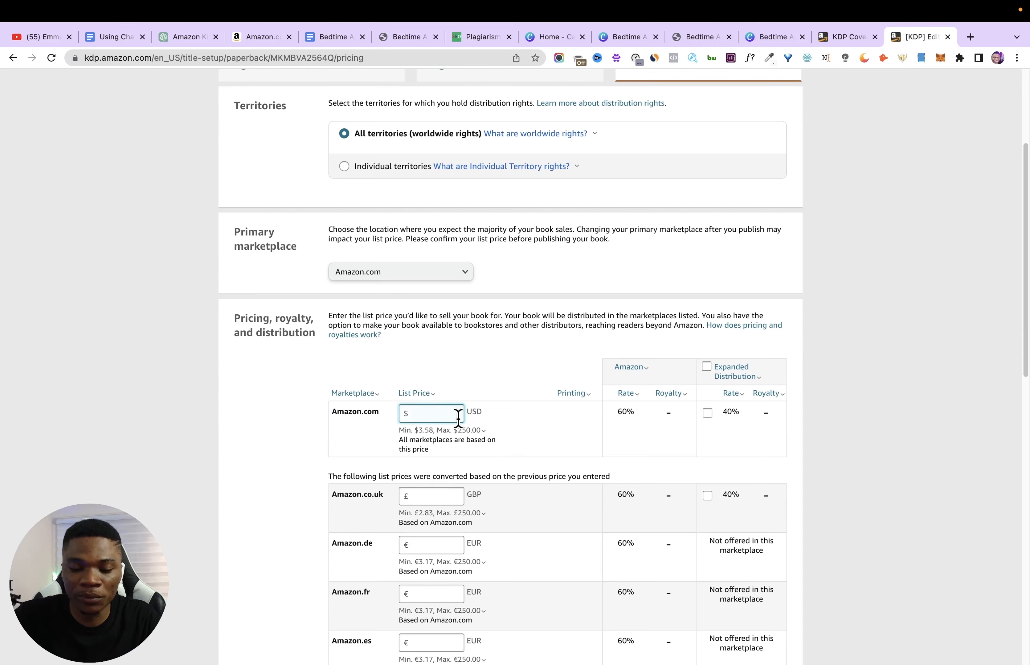
left_click(259, 37)
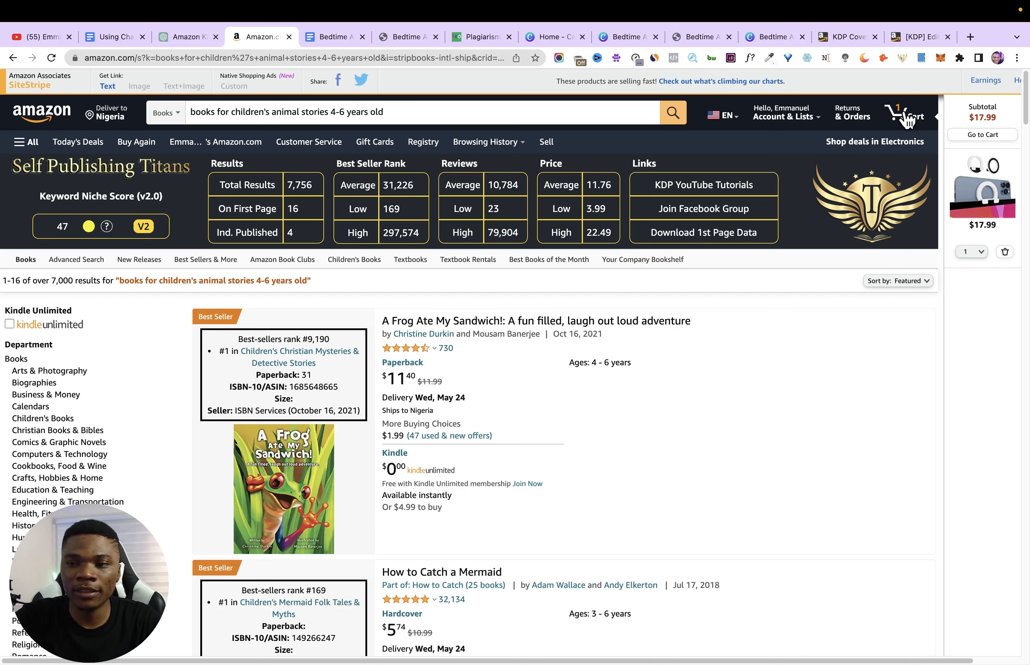
left_click(906, 38)
type("7")
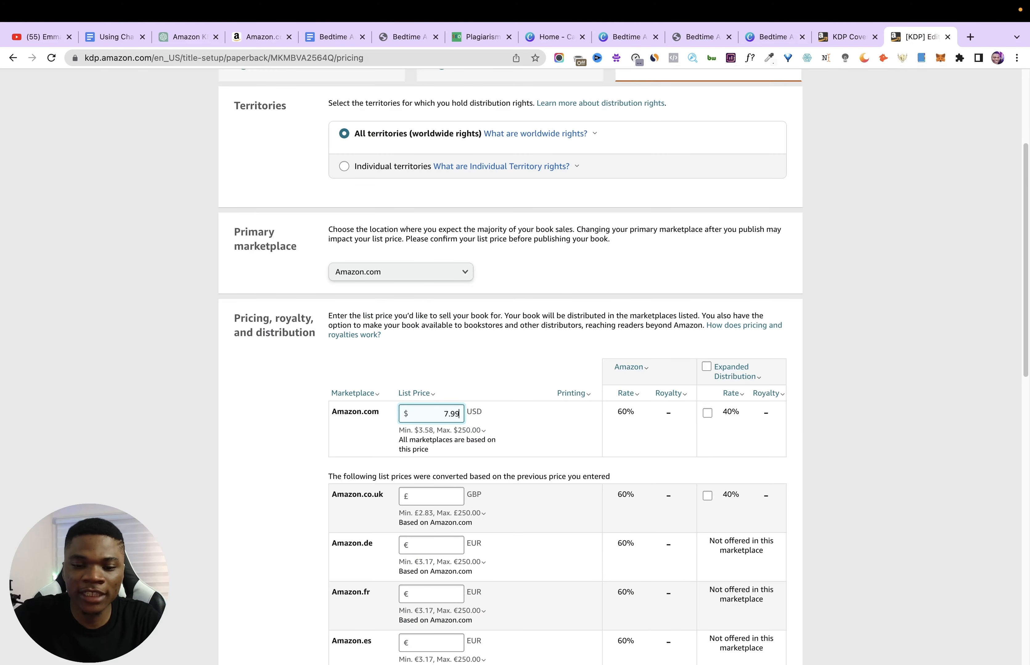
type(".99")
left_click(525, 375)
- Enable Expanded Distribution for the paperback and submit the book for publishing
left_click(706, 367)
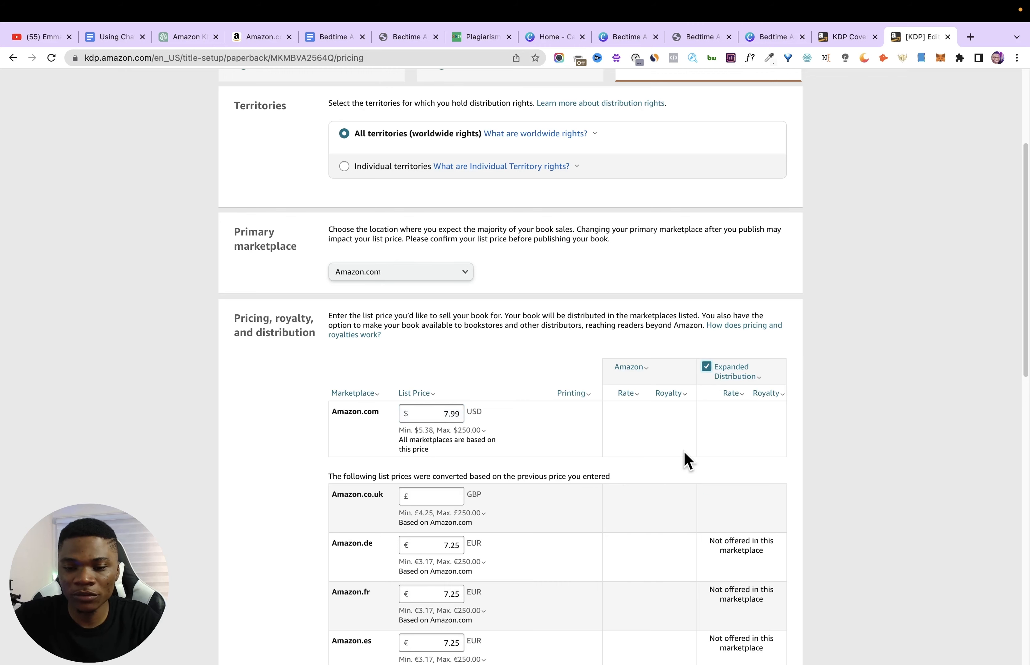
left_click_drag(1024, 260, 1008, 536)
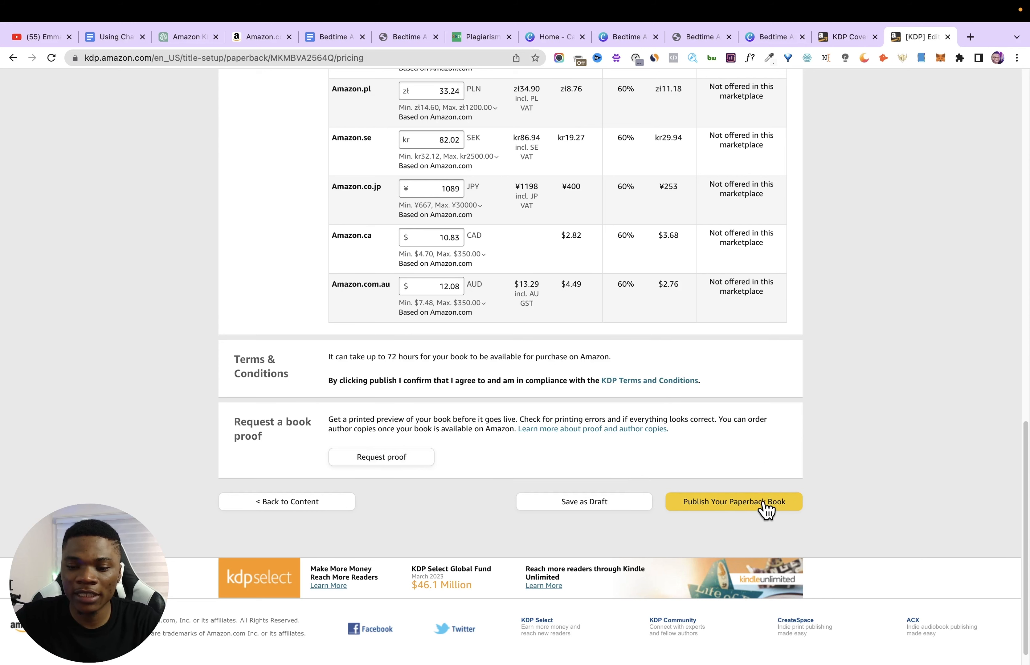
left_click(752, 502)
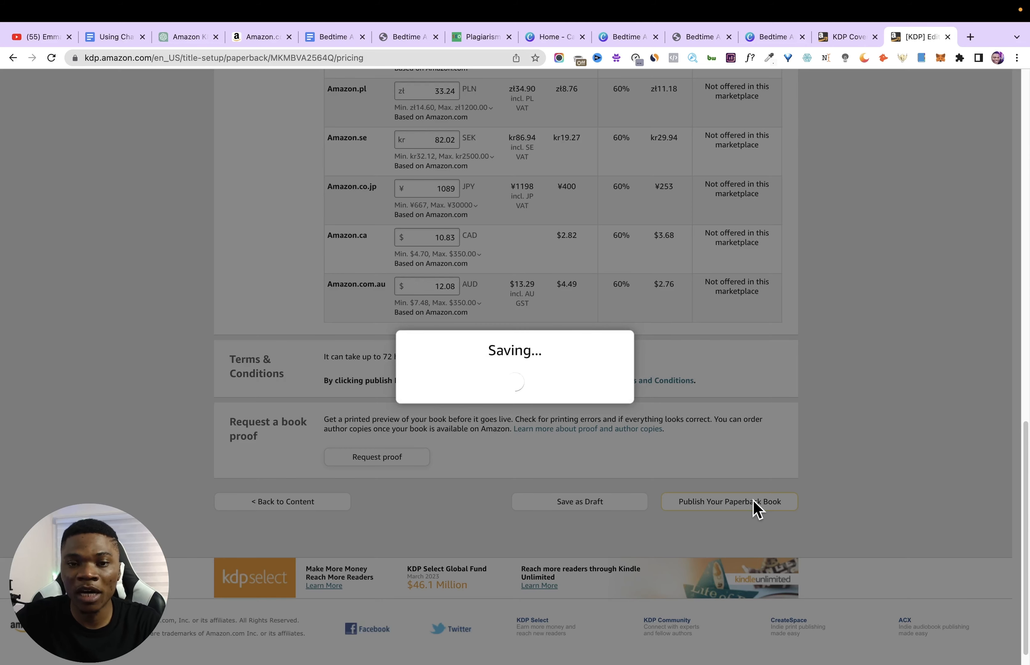